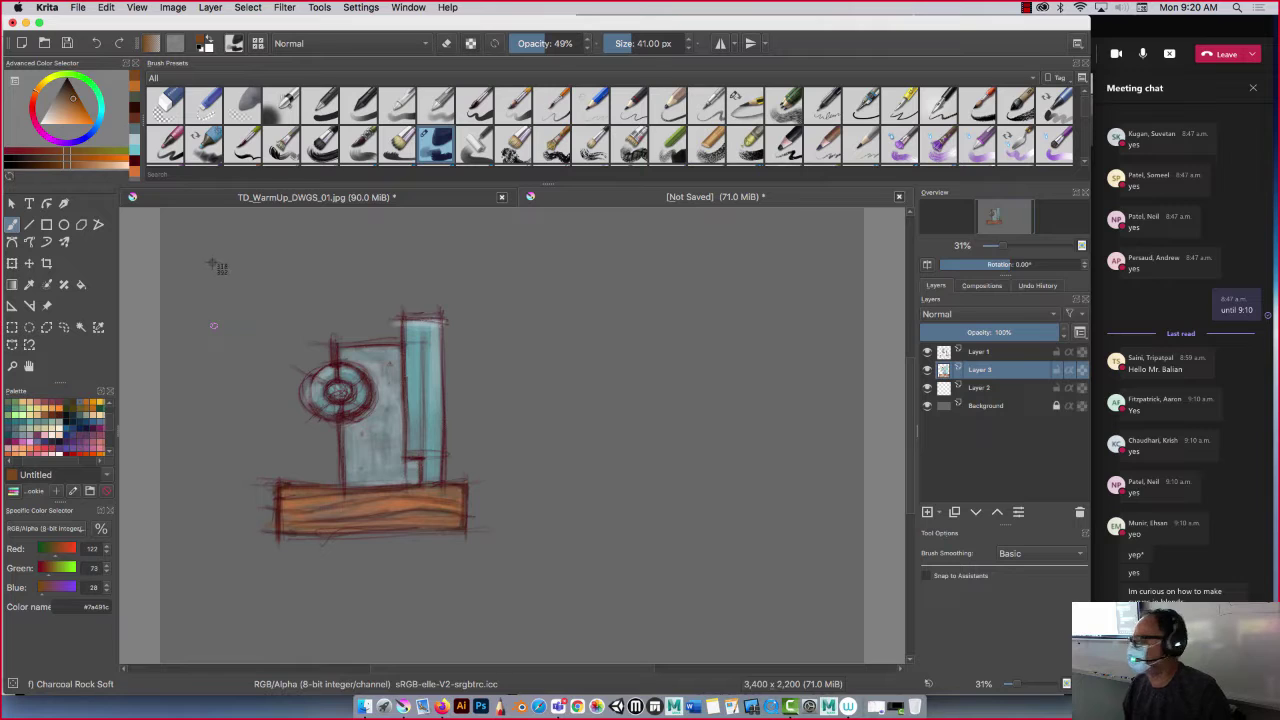
Save the lamp drawing as a Krita document named RoughSketchLamp and minimize the drawing window
{"action": "mouse_move", "coordinate": [236, 255]}
{"action": "left_mouse_down"}
{"action": "mouse_move", "coordinate": [338, 547]}
{"action": "mouse_move", "coordinate": [506, 589]}
{"action": "left_mouse_up"}
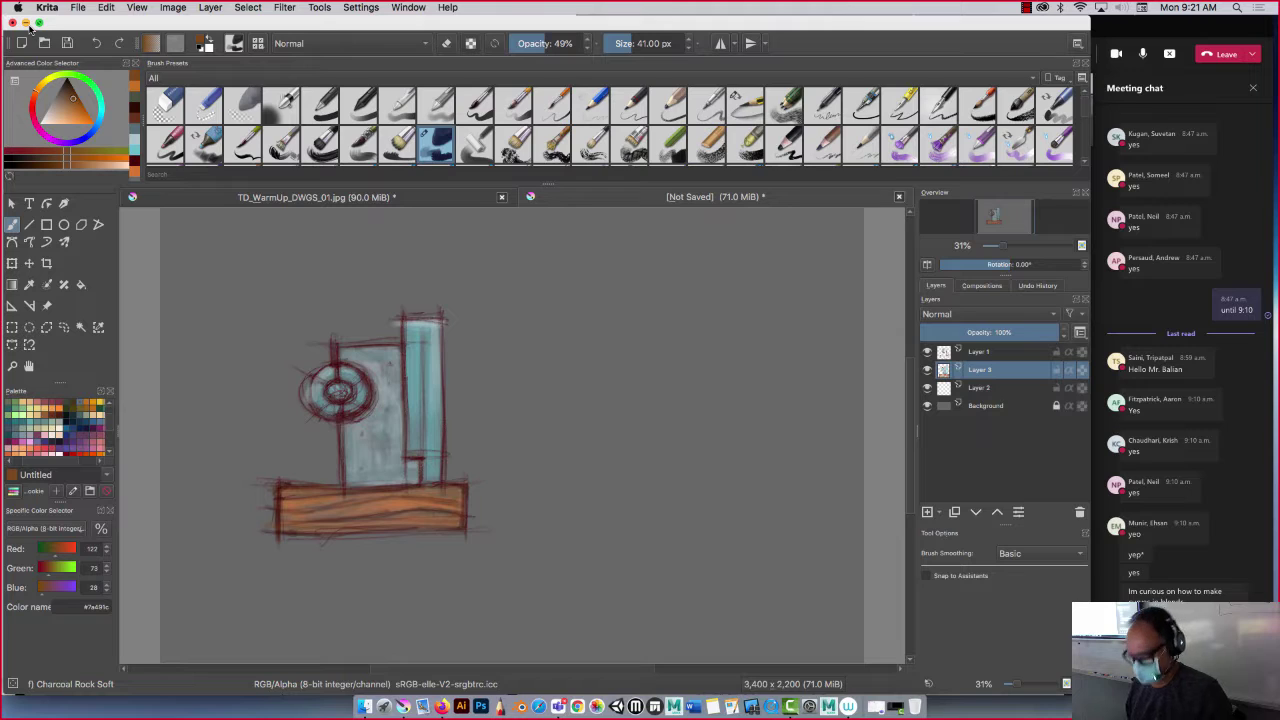
{"action": "key", "text": "super+s"}
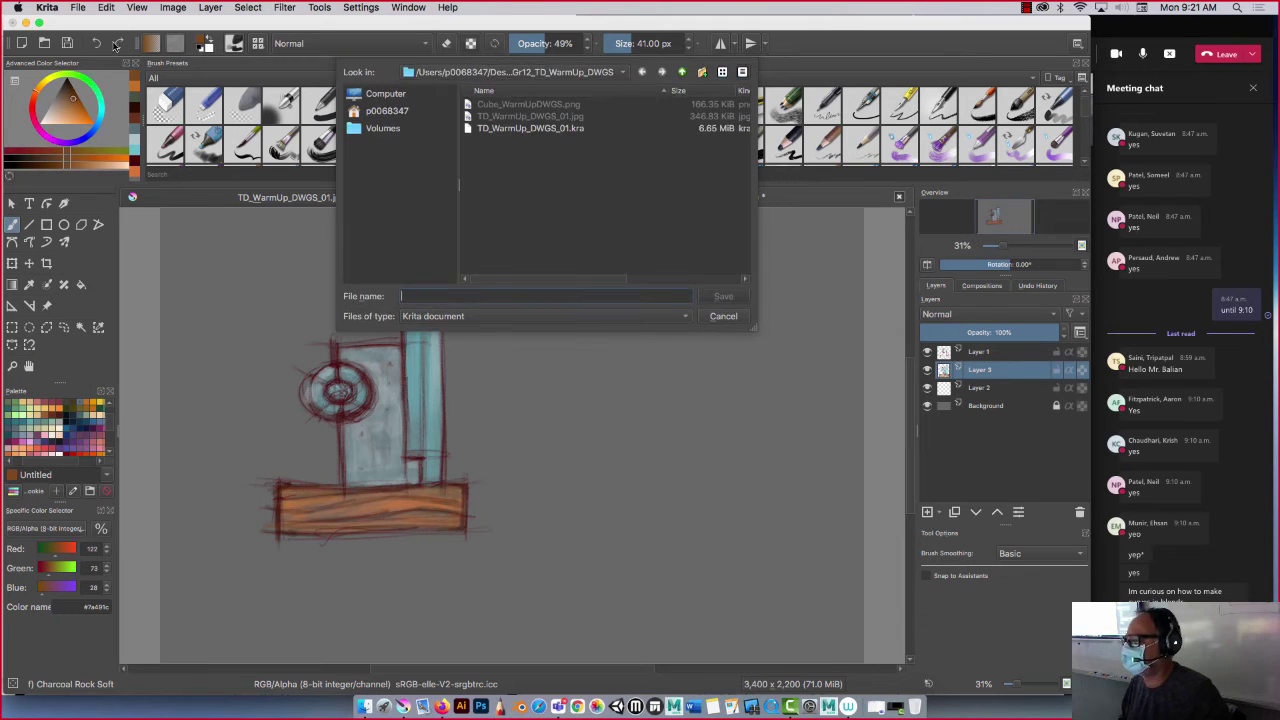
{"action": "type", "text": "RoughSketch"}
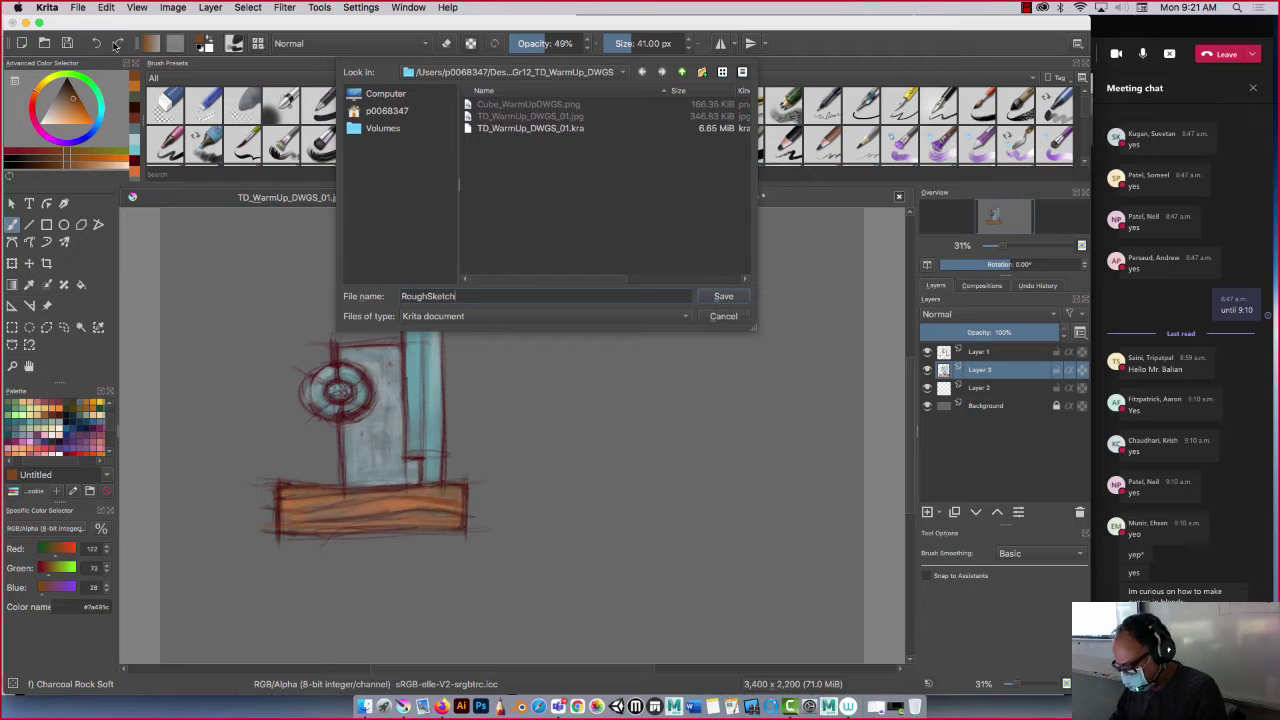
{"action": "type", "text": "Lamp"}
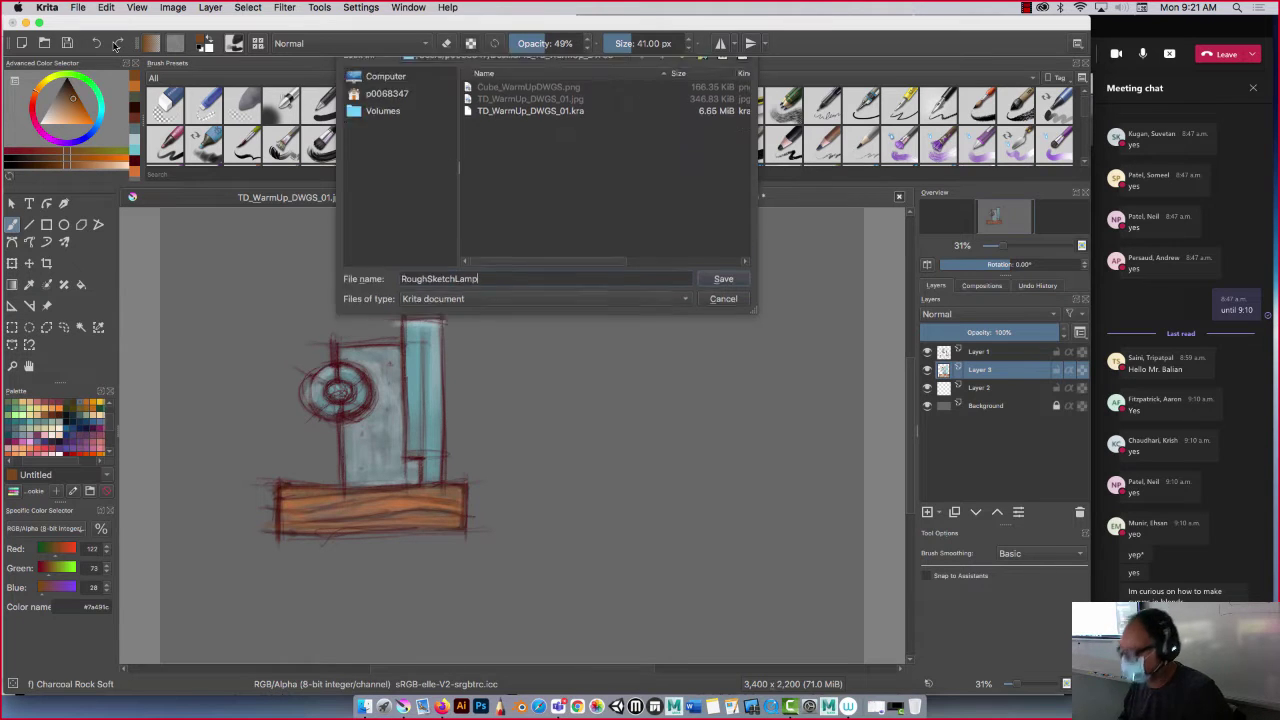
{"action": "key", "text": "Return"}
{"action": "left_click", "coordinate": [25, 22]}
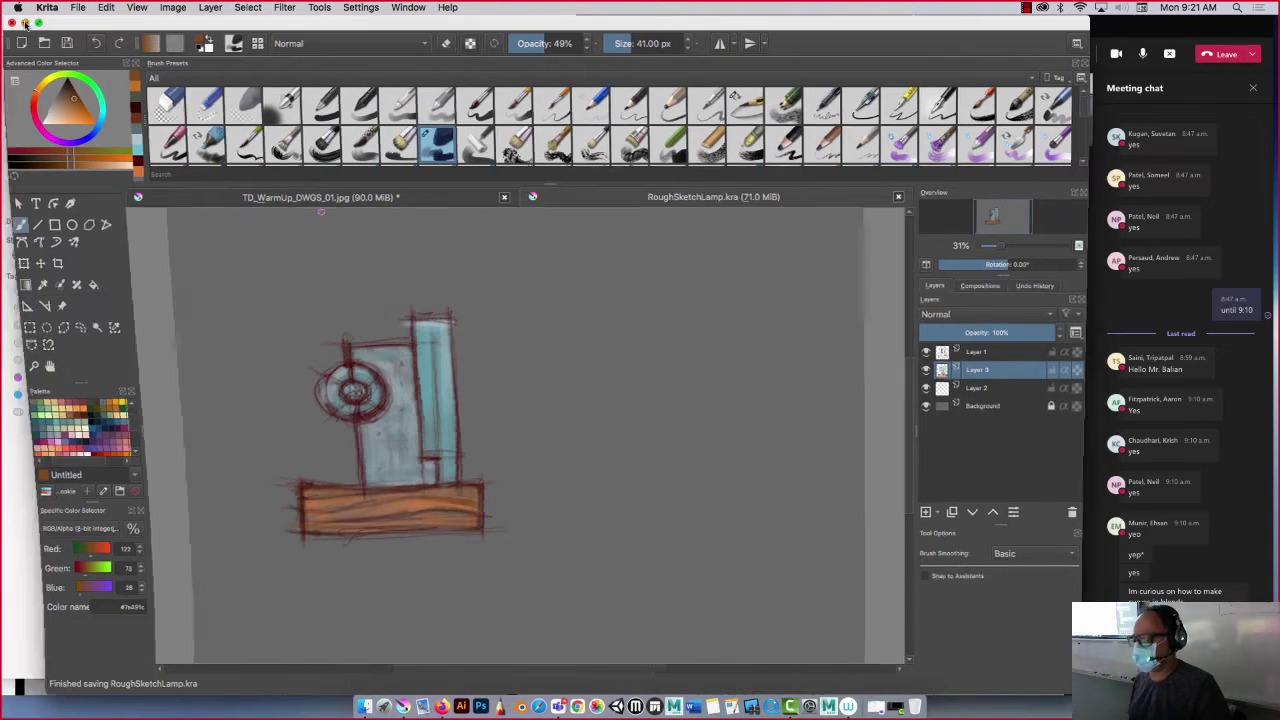
Switch to Blender, dismiss the splash screen, and narrow its window so the meeting chat beside it is uncovered
{"action": "left_click", "coordinate": [516, 707]}
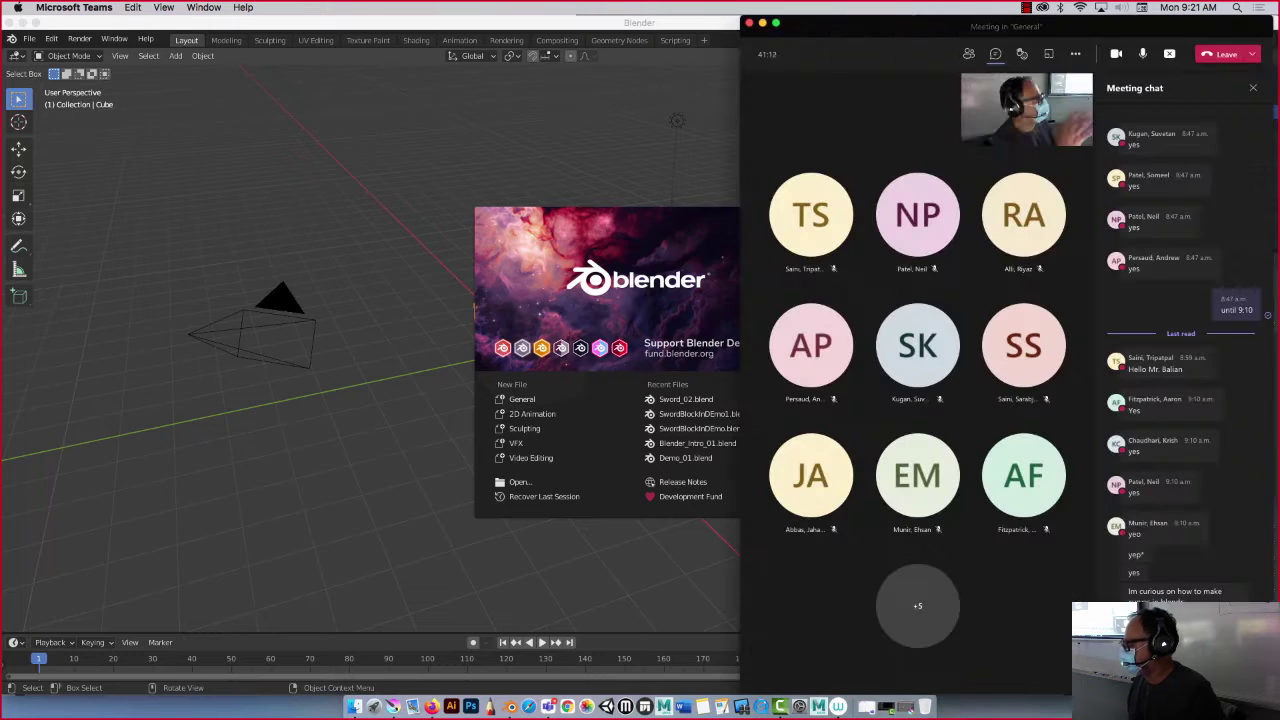
{"action": "left_click", "coordinate": [437, 581]}
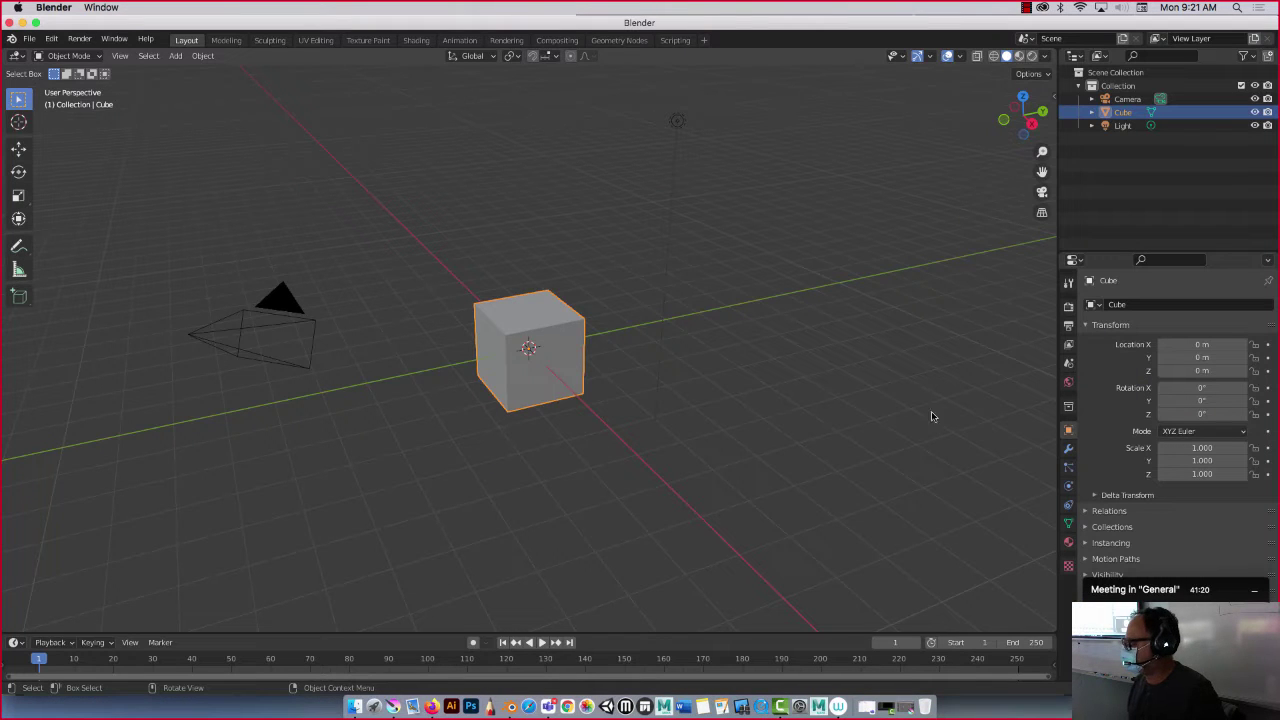
{"action": "left_click", "coordinate": [740, 251]}
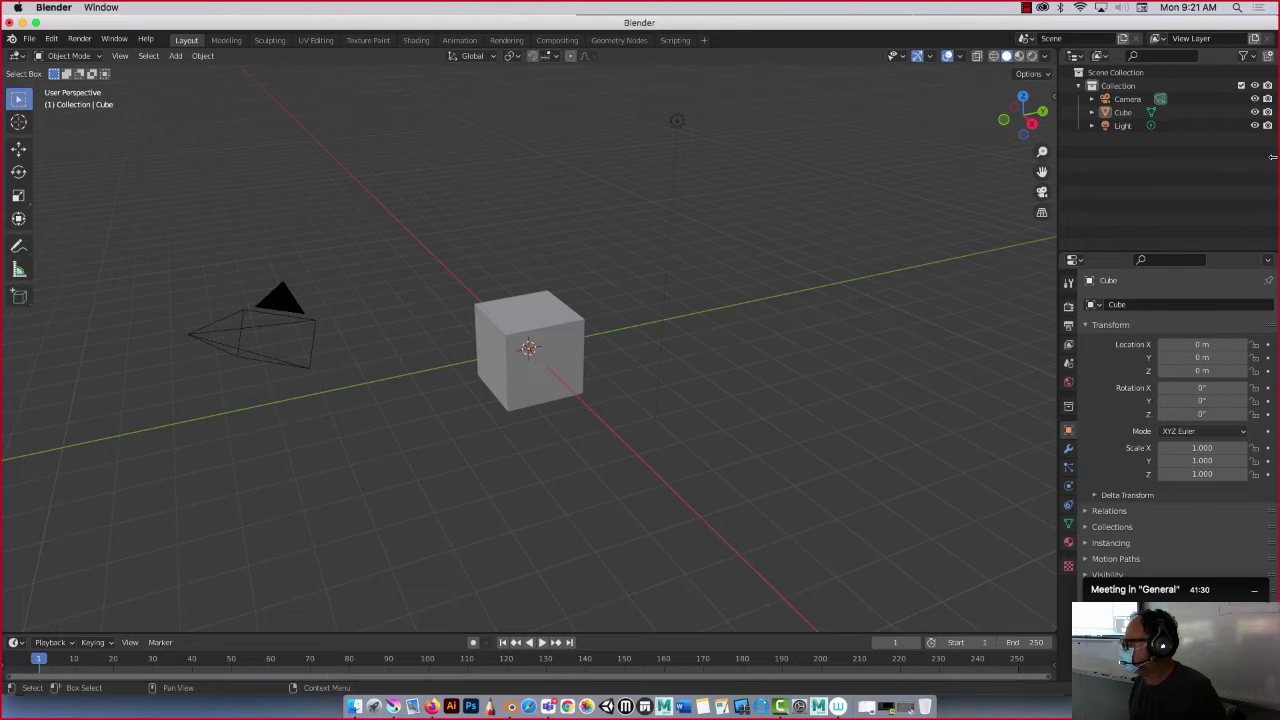
{"action": "left_click_drag", "start_coordinate": [1272, 156], "coordinate": [1148, 162]}
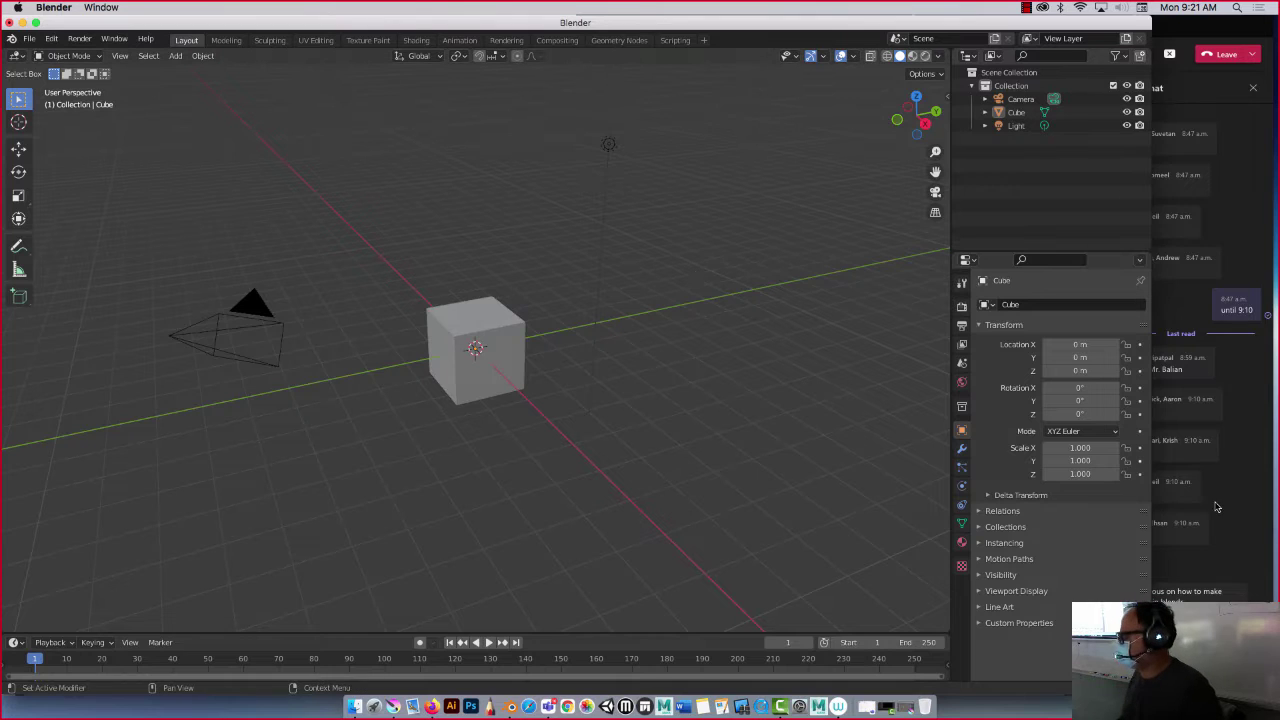
Select the default cube, try the Move, Rotate and Scale tools in turn, and leave Move active
{"action": "left_click", "coordinate": [469, 310]}
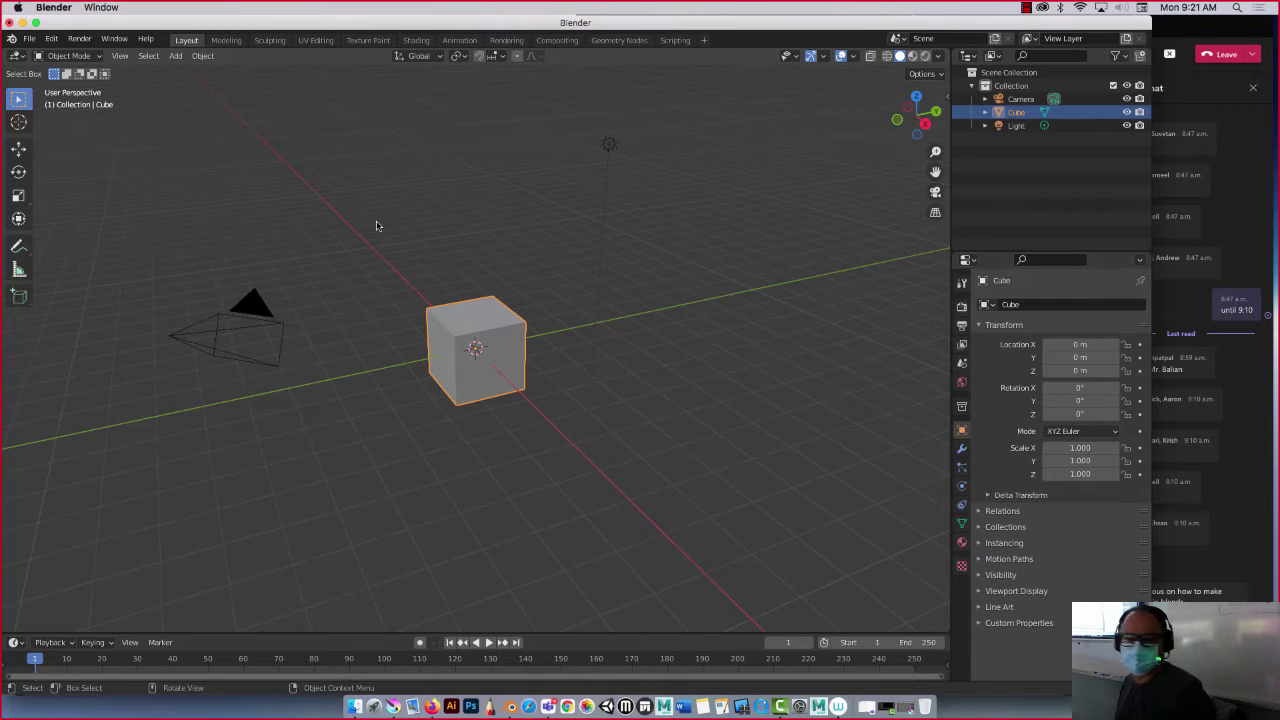
{"action": "left_click", "coordinate": [18, 147]}
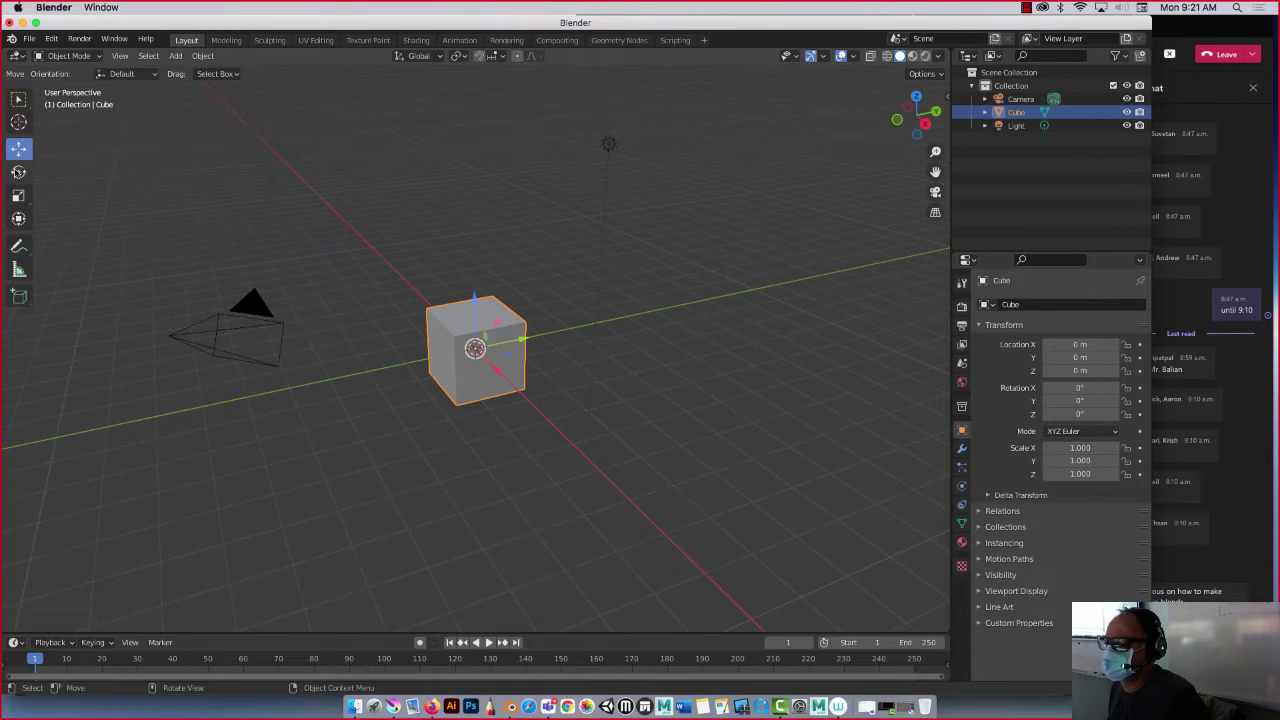
{"action": "left_click", "coordinate": [18, 171]}
{"action": "left_click", "coordinate": [18, 196]}
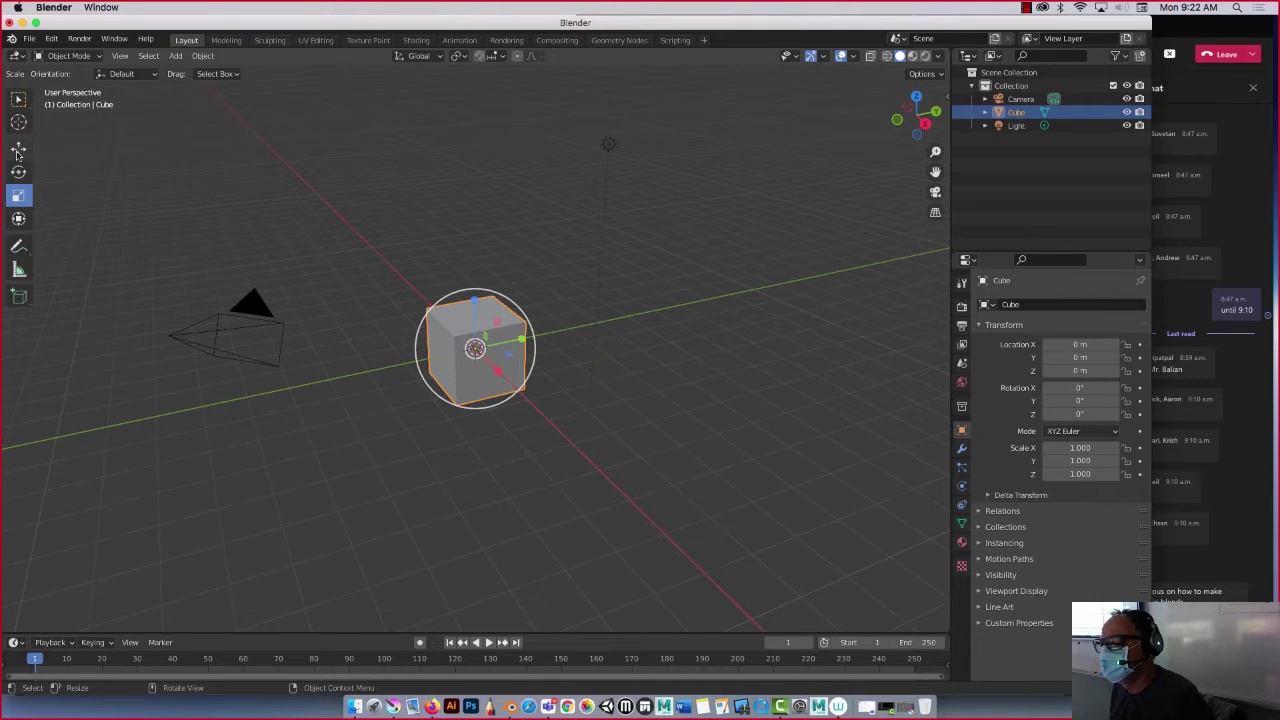
{"action": "left_click", "coordinate": [19, 148]}
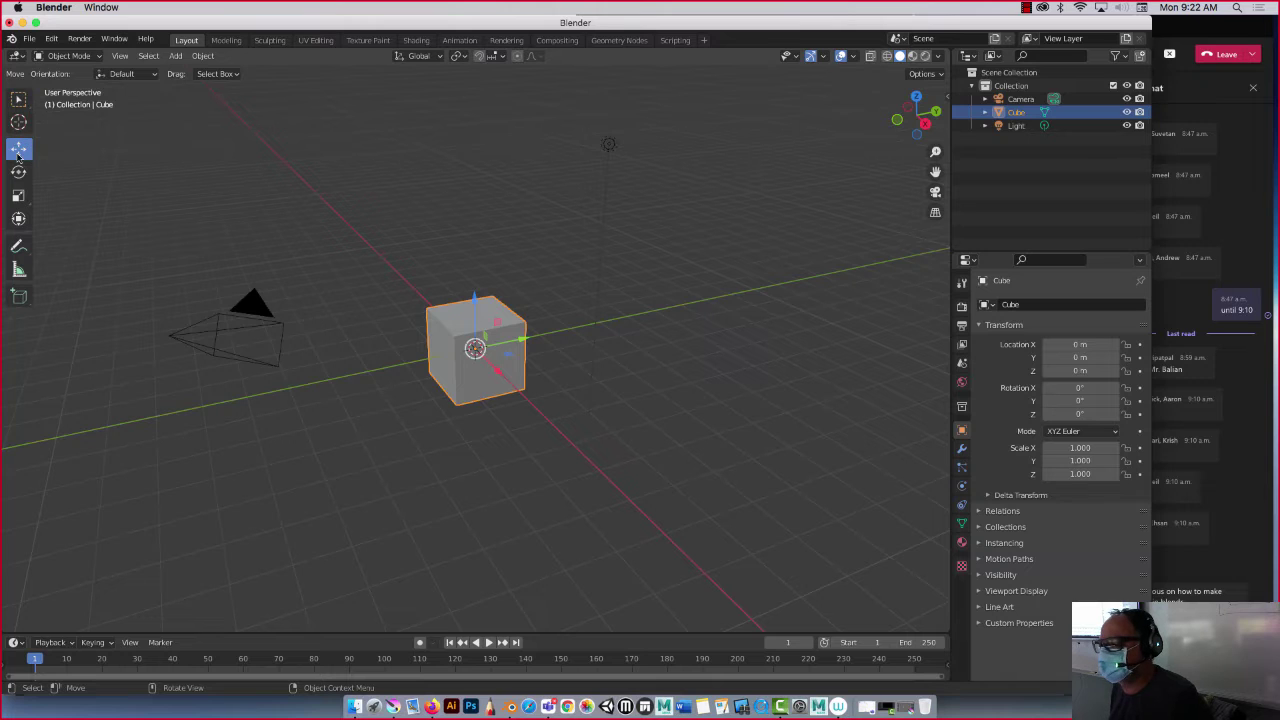
Inspect the default scene's light and camera by selecting each in turn, and clear the selection
{"action": "middle_click_drag", "start_coordinate": [543, 376], "coordinate": [462, 369]}
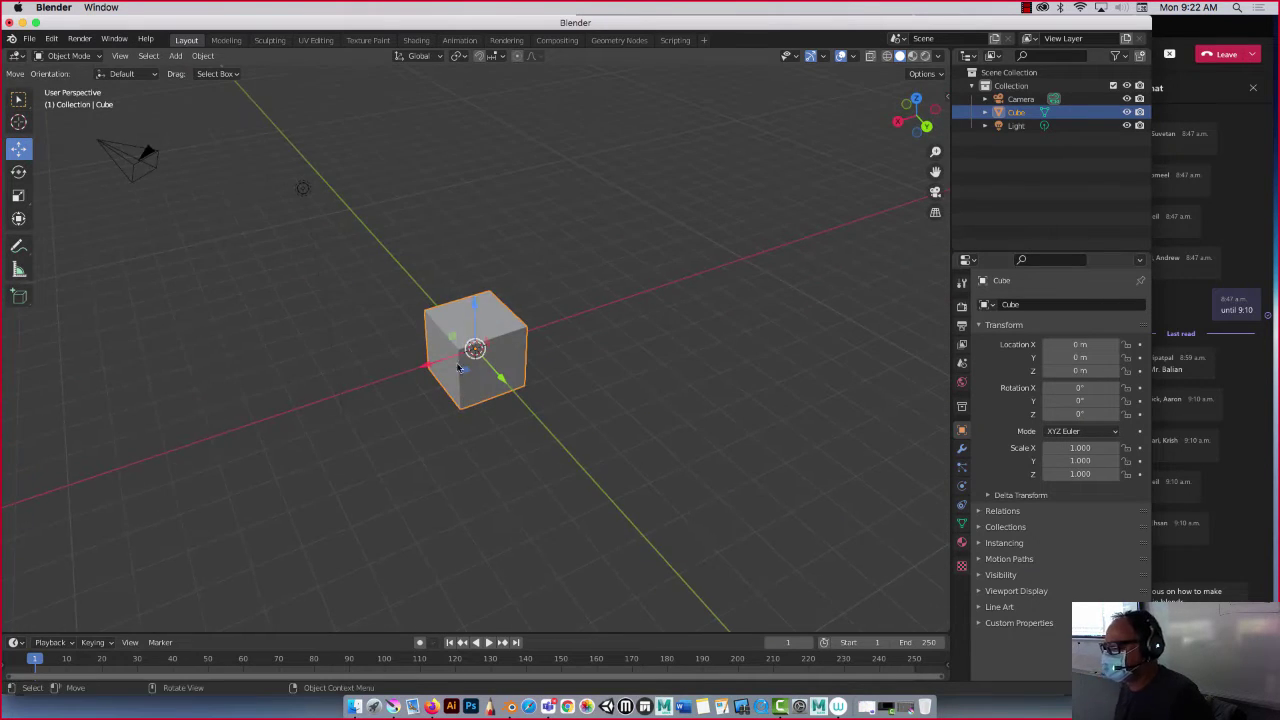
{"action": "mouse_move", "coordinate": [442, 462]}
{"action": "middle_mouse_down"}
{"action": "mouse_move", "coordinate": [443, 443]}
{"action": "mouse_move", "coordinate": [446, 454]}
{"action": "middle_mouse_up"}
{"action": "mouse_move", "coordinate": [454, 521]}
{"action": "middle_mouse_down"}
{"action": "mouse_move", "coordinate": [409, 471]}
{"action": "mouse_move", "coordinate": [410, 429]}
{"action": "mouse_move", "coordinate": [523, 443]}
{"action": "mouse_move", "coordinate": [549, 514]}
{"action": "mouse_move", "coordinate": [489, 526]}
{"action": "mouse_move", "coordinate": [403, 514]}
{"action": "mouse_move", "coordinate": [449, 508]}
{"action": "middle_mouse_up"}
{"action": "scroll", "coordinate": [402, 410], "scroll_direction": "up", "scroll_amount": 1}
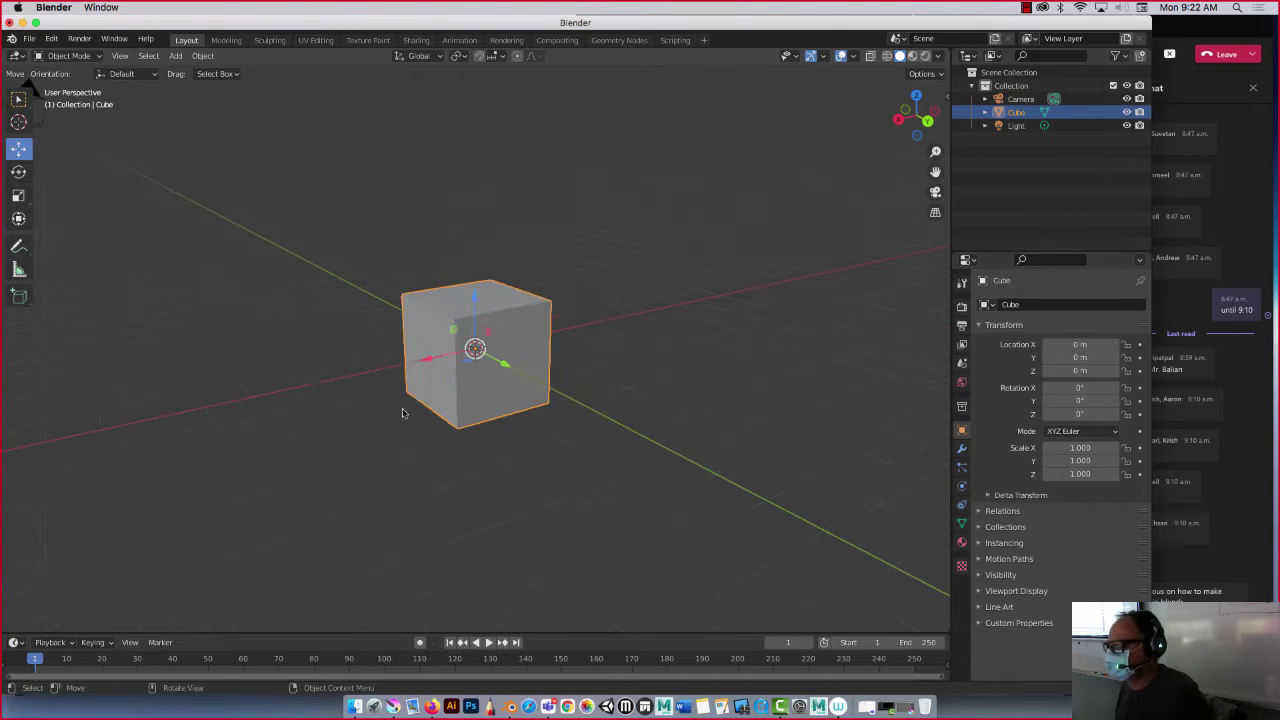
{"action": "scroll", "coordinate": [402, 410], "scroll_direction": "down", "scroll_amount": 2}
{"action": "left_click", "coordinate": [356, 171]}
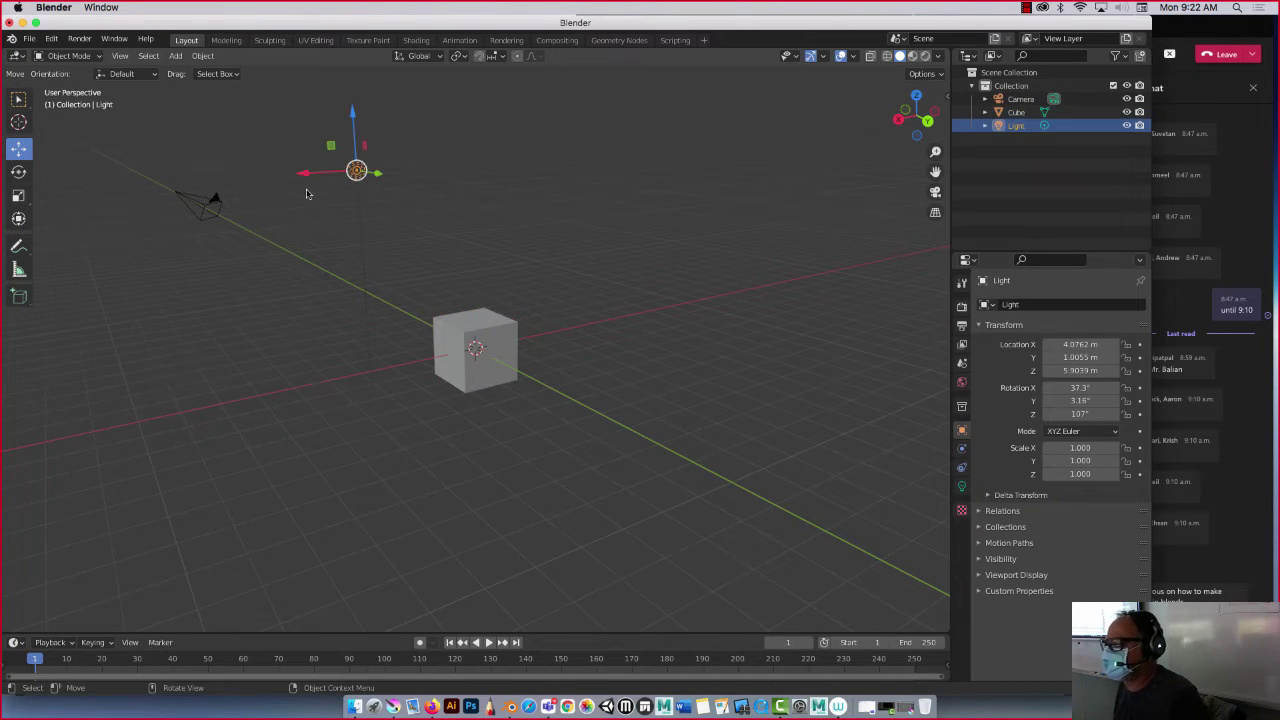
{"action": "left_click", "coordinate": [213, 204]}
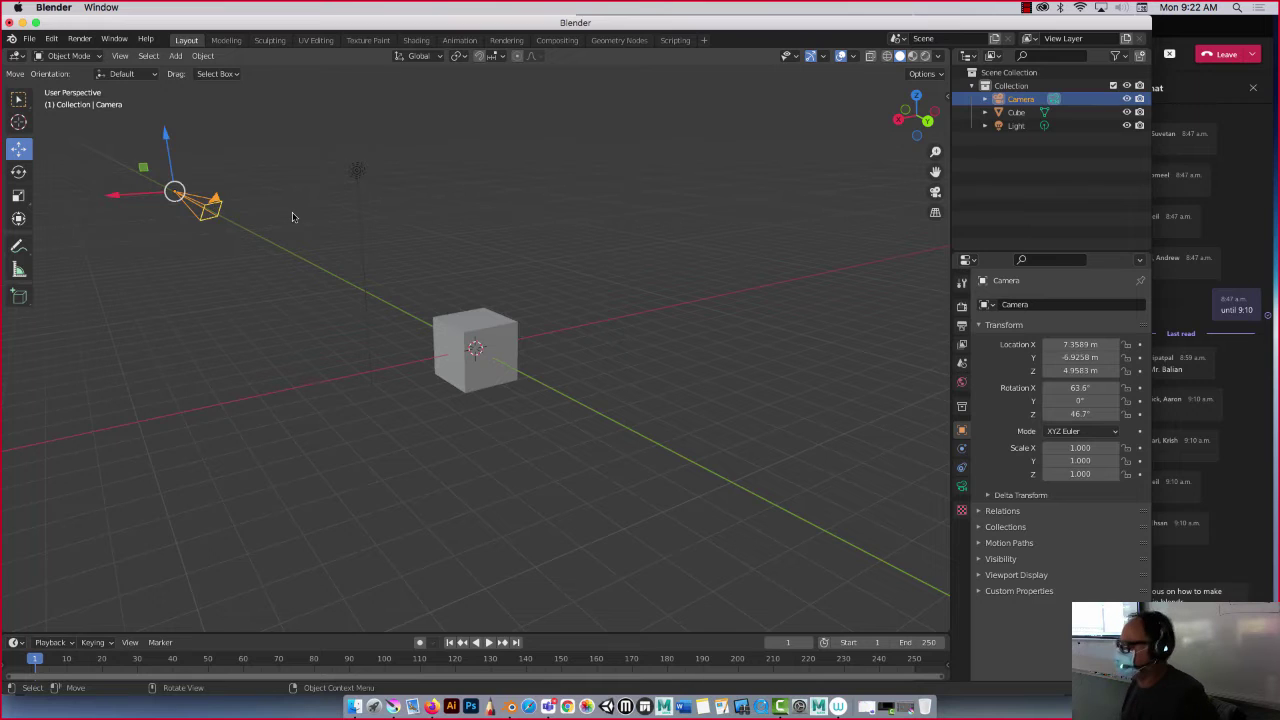
{"action": "left_click", "coordinate": [619, 236]}
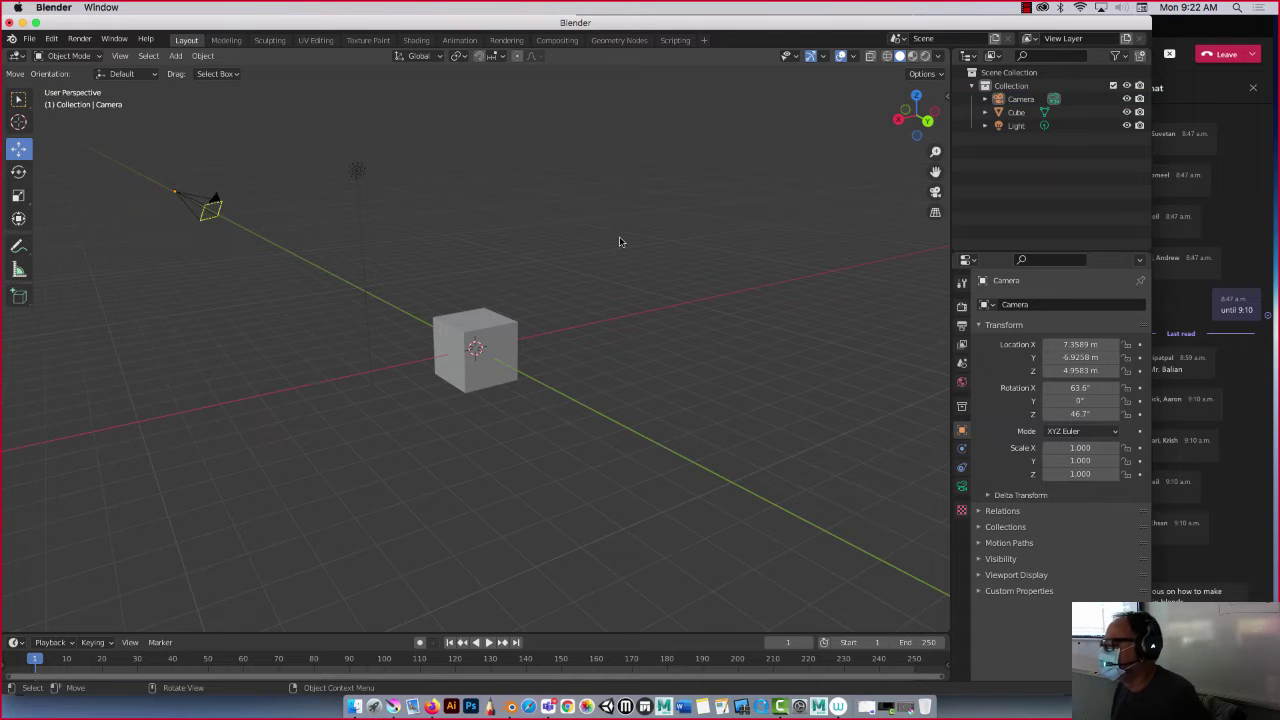
Enable the wireframe overlay in the 3D viewport and set its opacity to 0.5
{"action": "left_click", "coordinate": [855, 57]}
{"action": "left_click", "coordinate": [771, 282]}
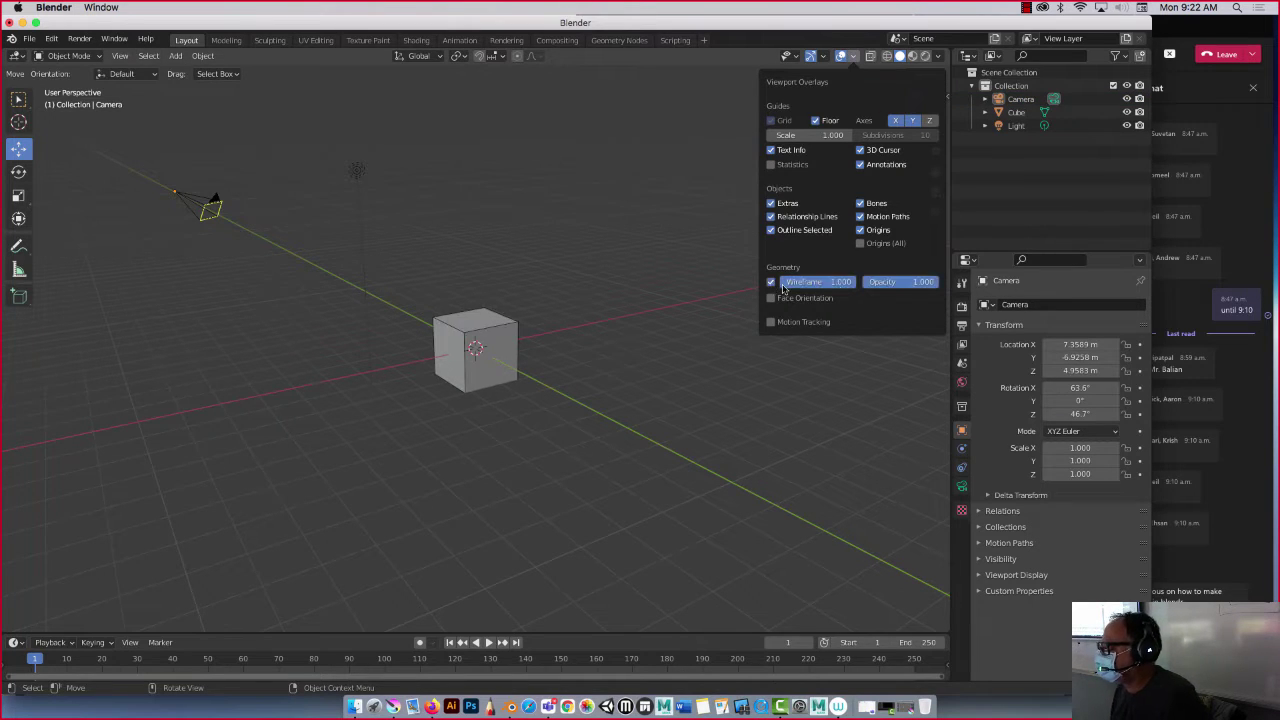
{"action": "left_click", "coordinate": [927, 282]}
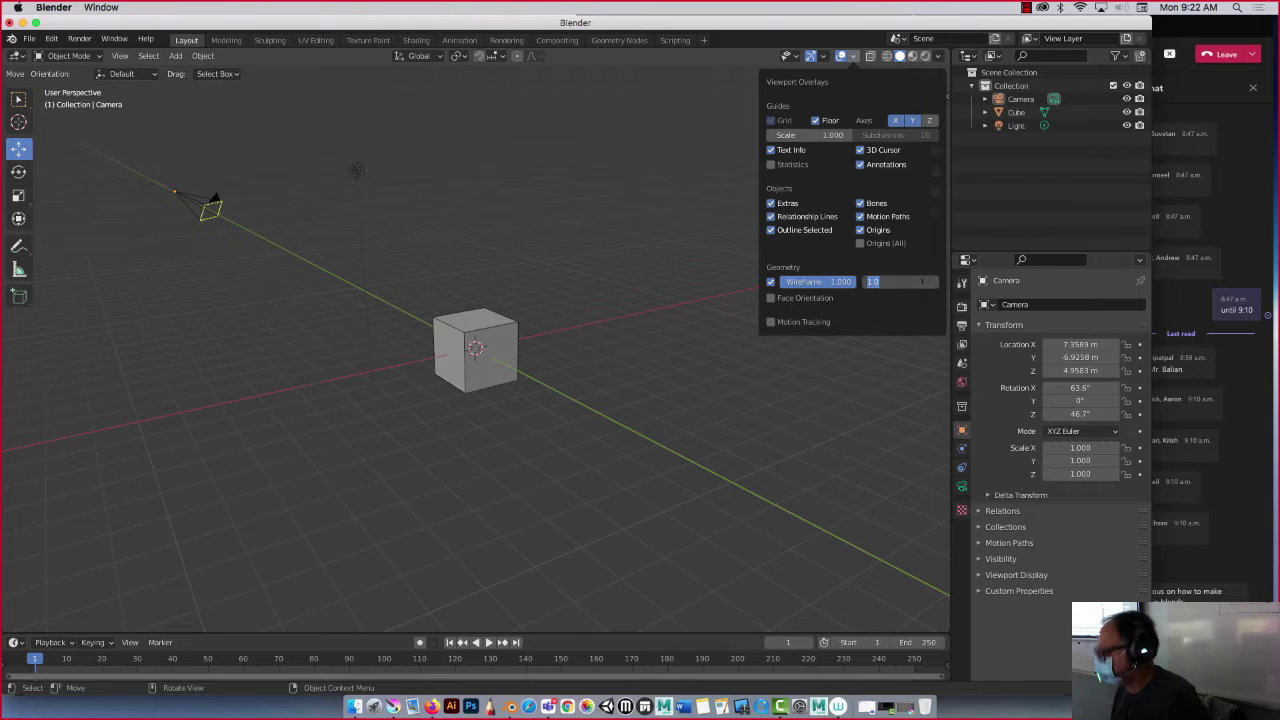
{"action": "type", "text": ".5"}
{"action": "key", "text": "Return"}
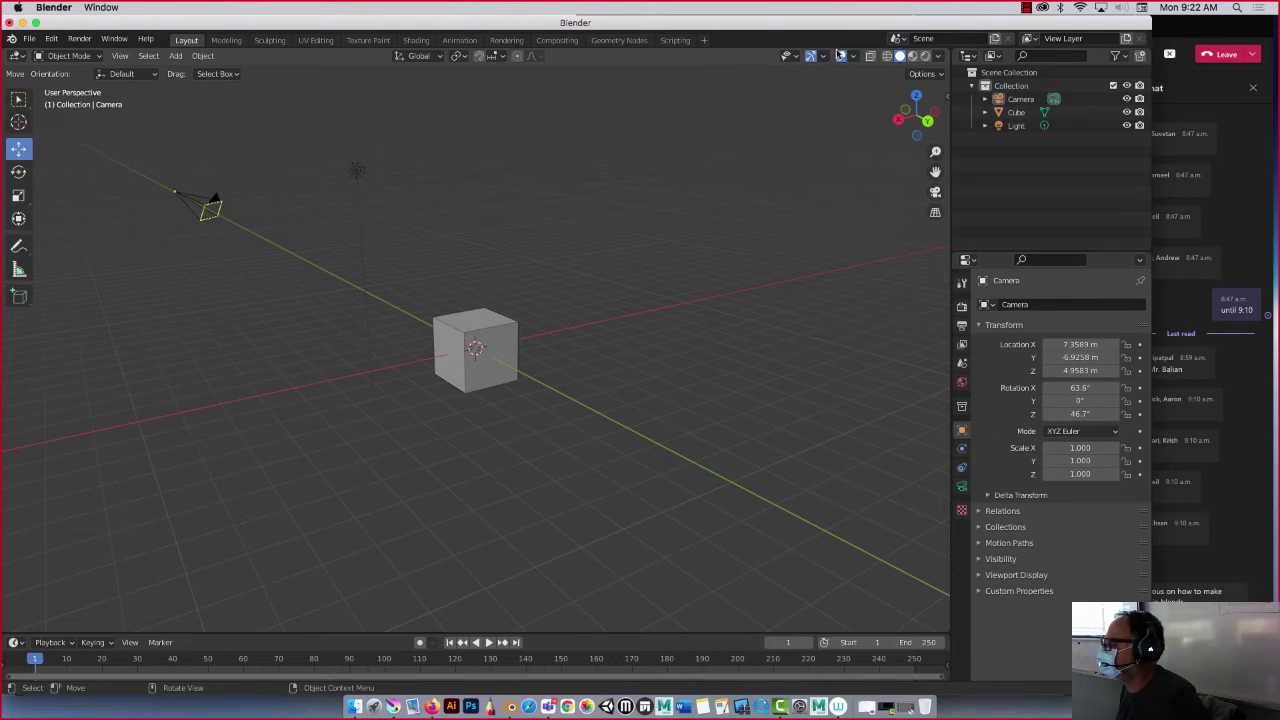
{"action": "left_click", "coordinate": [852, 56]}
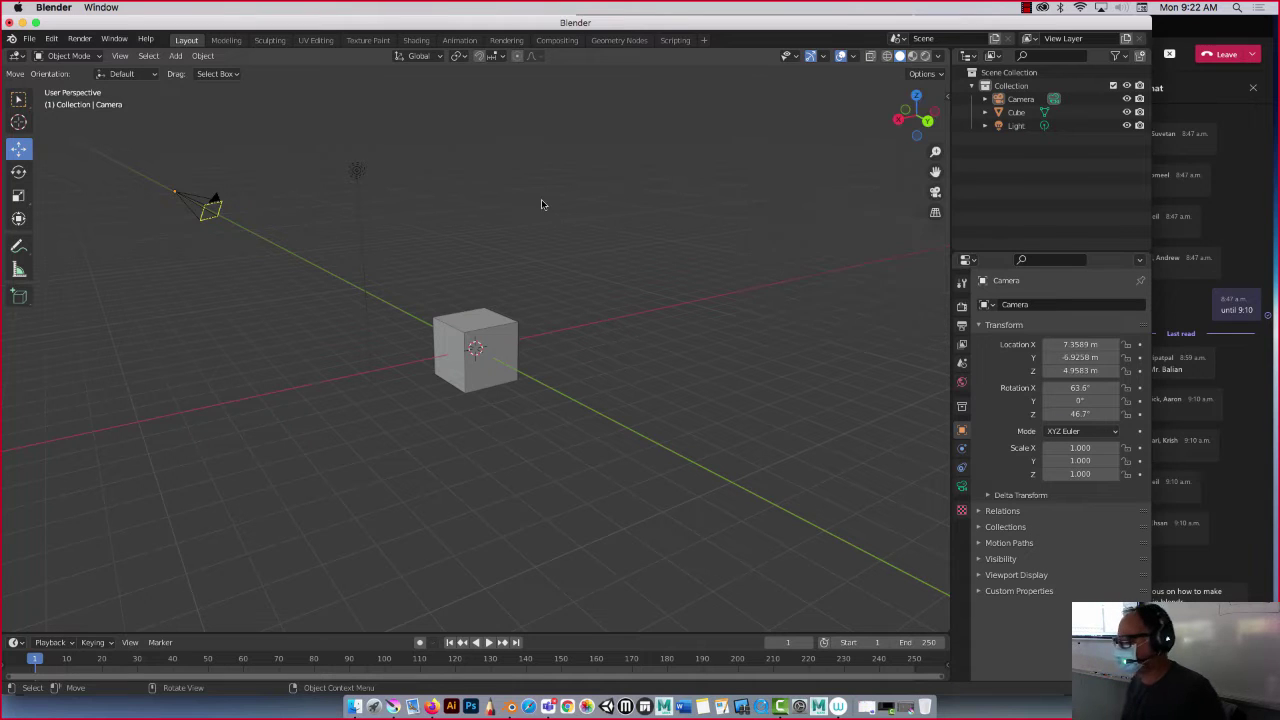
Make the wireframe overlay more opaque and examine the cube's edges from near and far
{"action": "scroll", "coordinate": [537, 250], "scroll_direction": "up", "scroll_amount": 4}
{"action": "scroll", "coordinate": [537, 250], "scroll_direction": "up", "scroll_amount": 3}
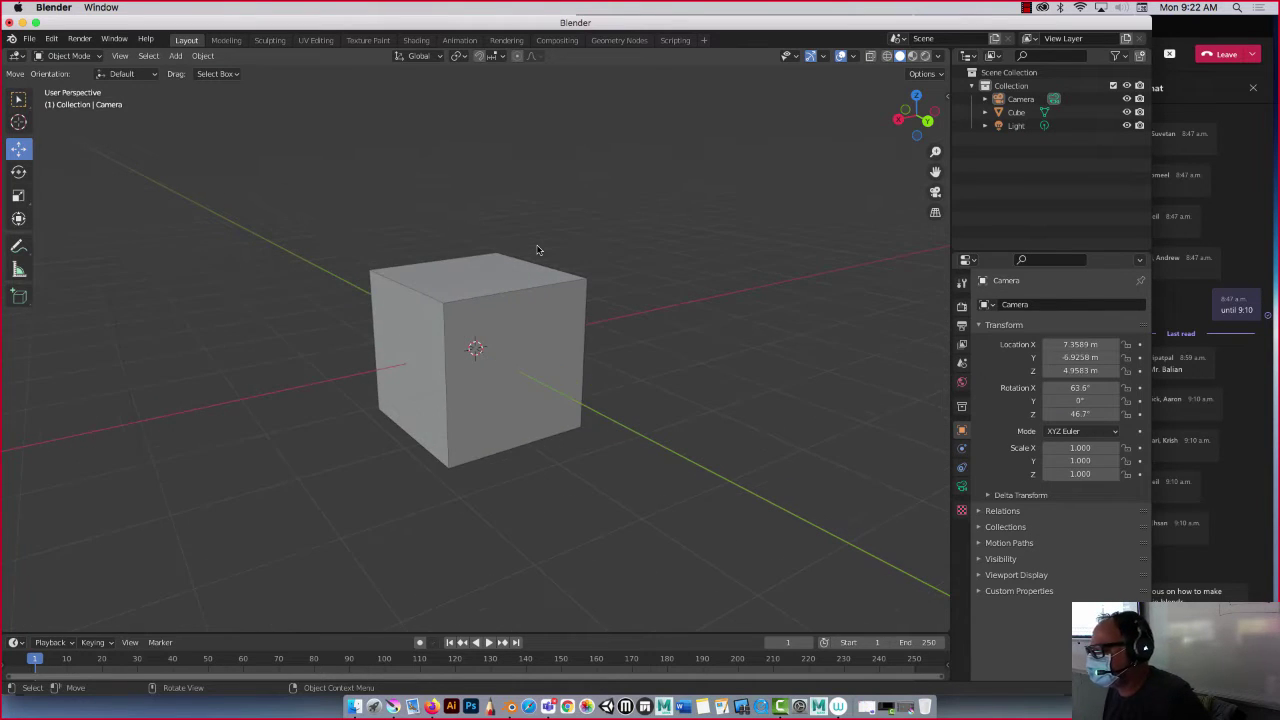
{"action": "left_click", "coordinate": [853, 56]}
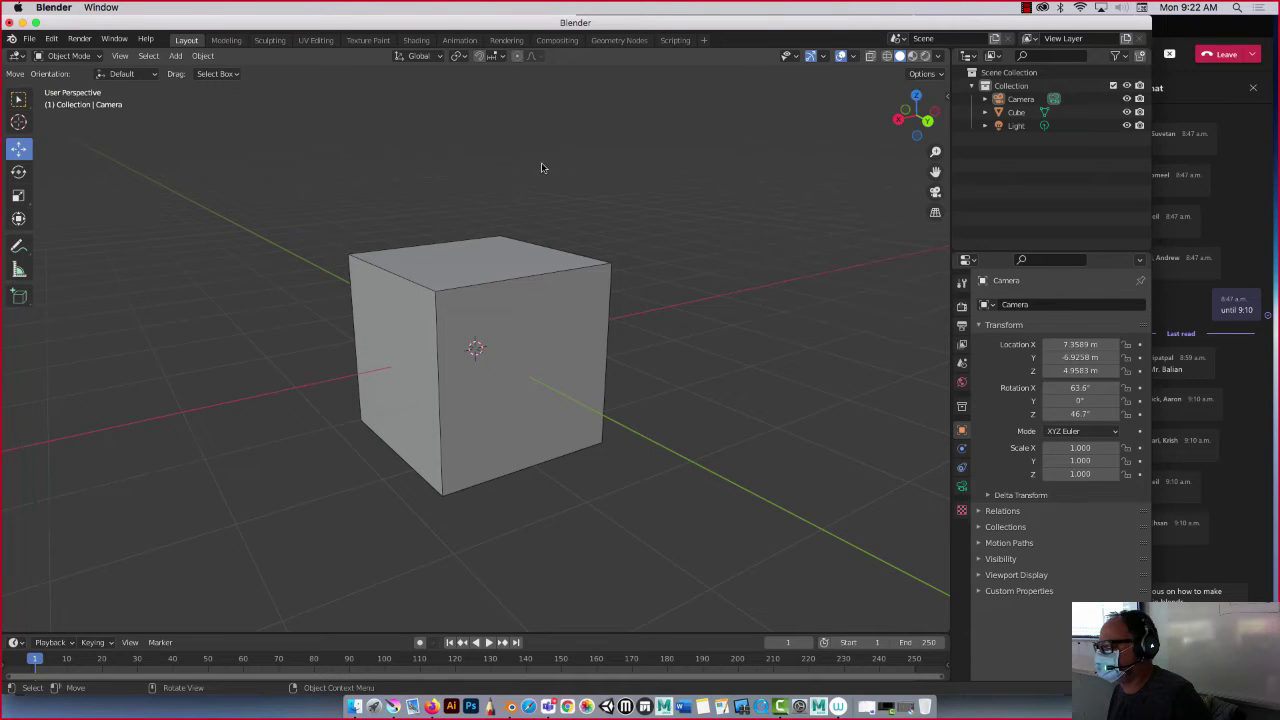
{"action": "scroll", "coordinate": [573, 256], "scroll_direction": "down", "scroll_amount": 4}
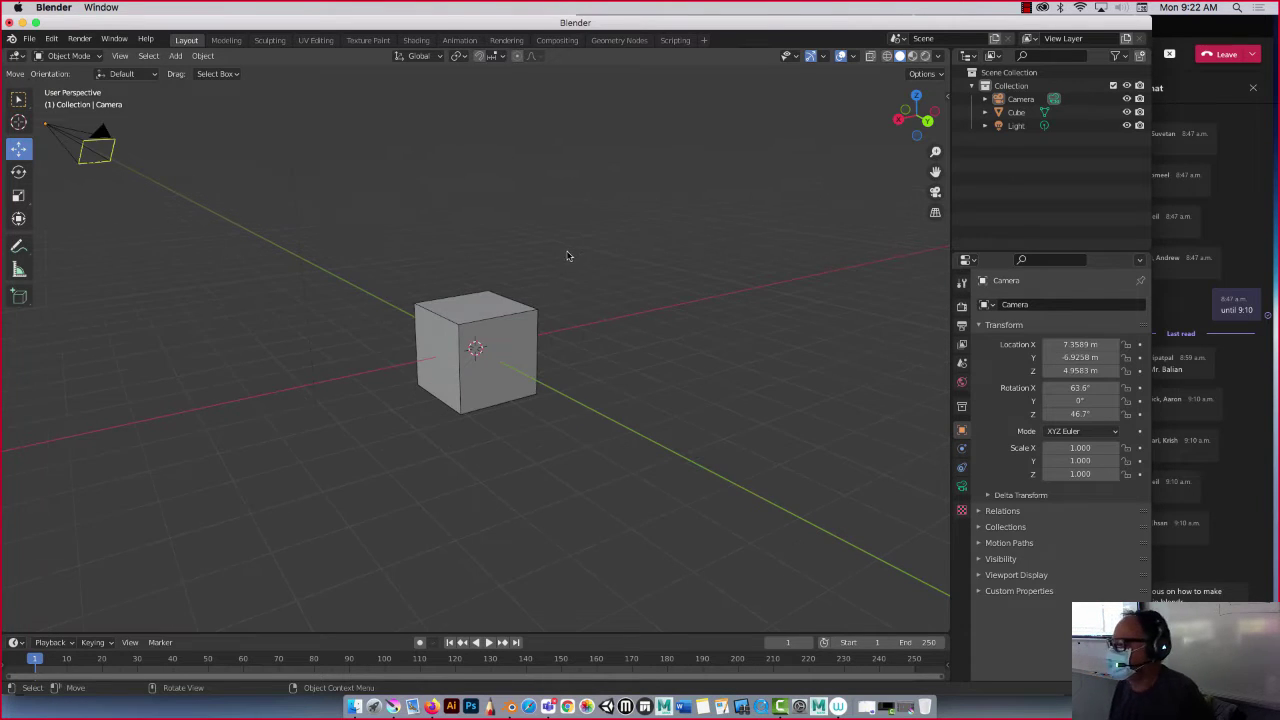
{"action": "scroll", "coordinate": [567, 256], "scroll_direction": "up", "scroll_amount": 3}
{"action": "scroll", "coordinate": [563, 260], "scroll_direction": "down", "scroll_amount": 1}
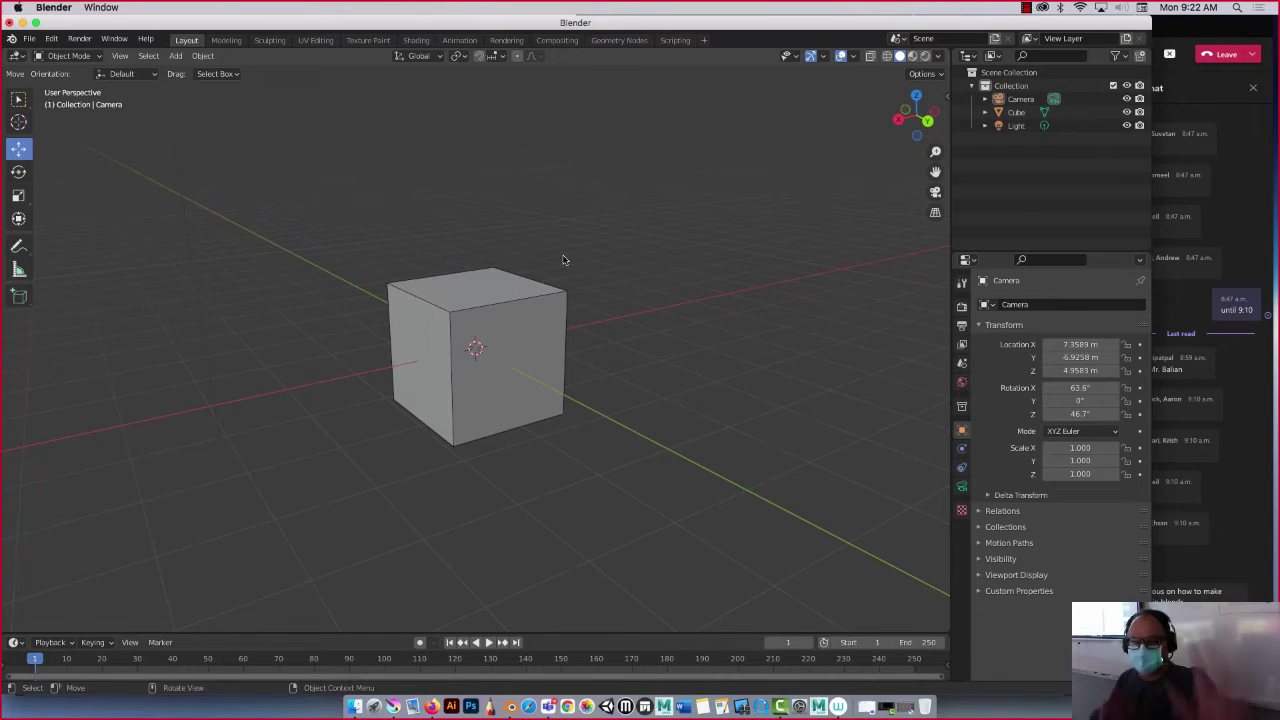
{"action": "scroll", "coordinate": [443, 266], "scroll_direction": "down", "scroll_amount": 3}
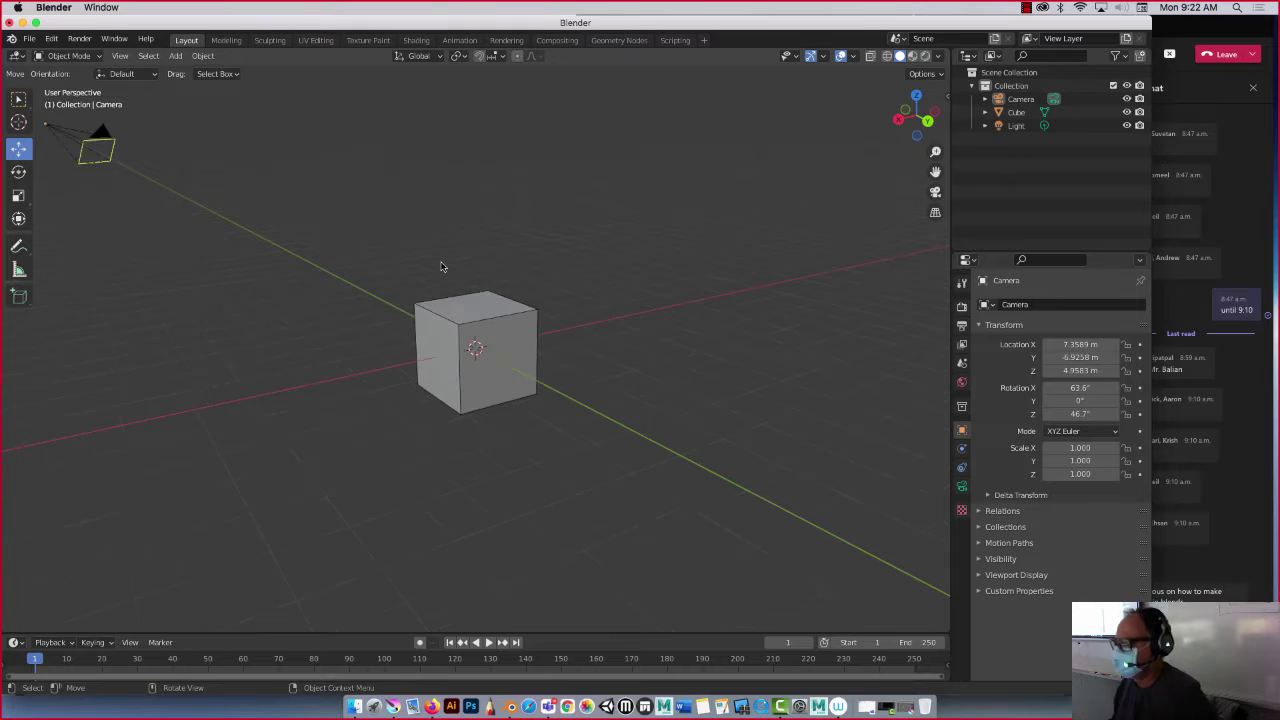
Activate the Rotate and Scale tools in turn and return to the Move tool
{"action": "middle_click_drag", "start_coordinate": [441, 261], "coordinate": [343, 271]}
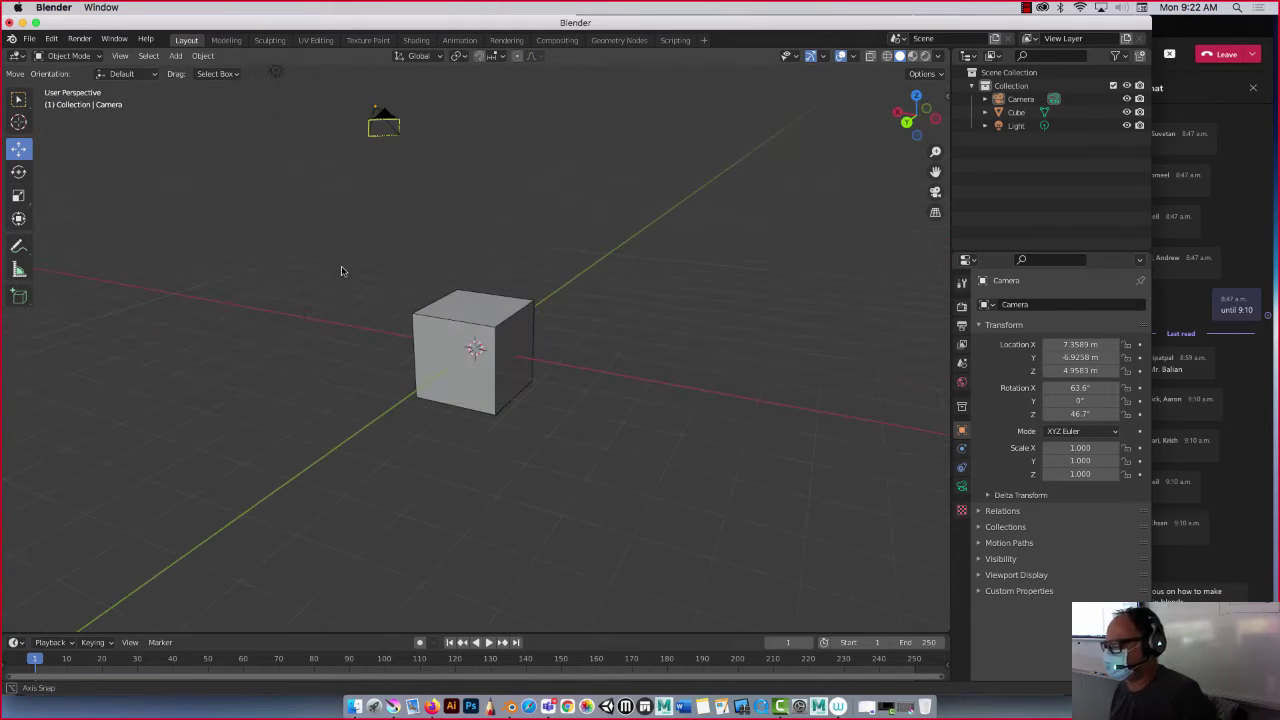
{"action": "left_click", "coordinate": [18, 172]}
{"action": "left_click", "coordinate": [18, 196]}
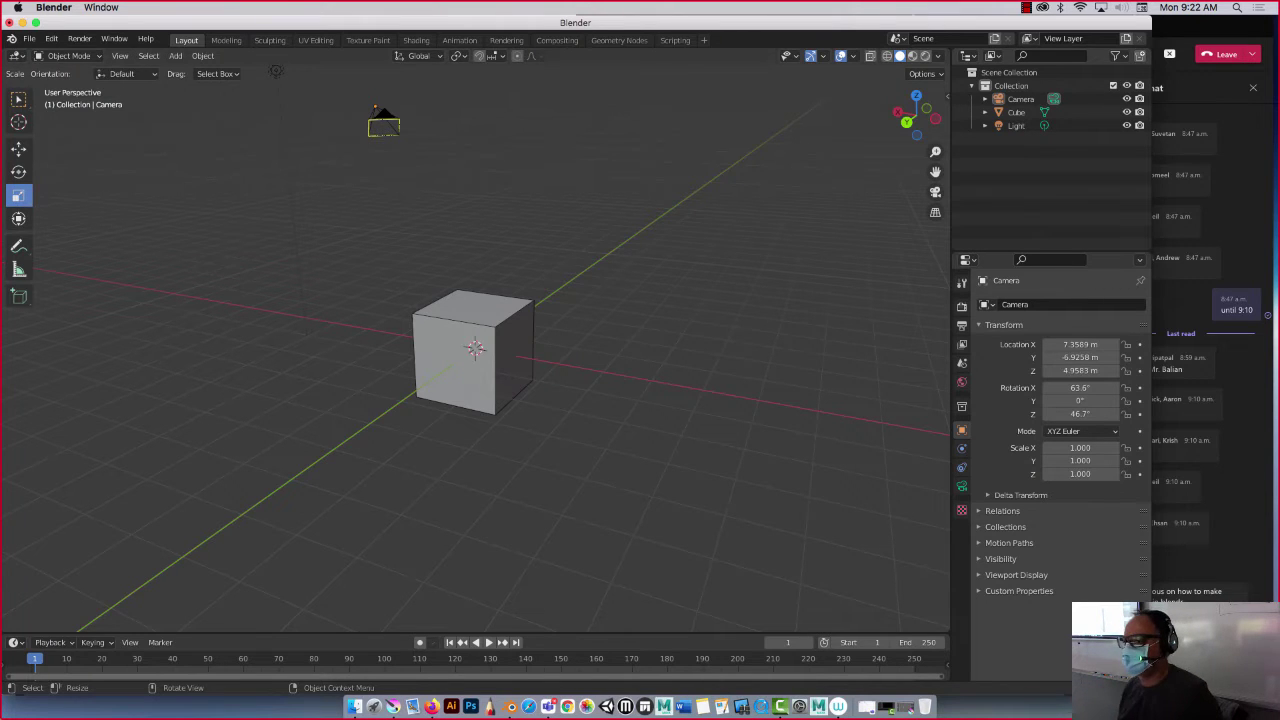
{"action": "left_click", "coordinate": [19, 149]}
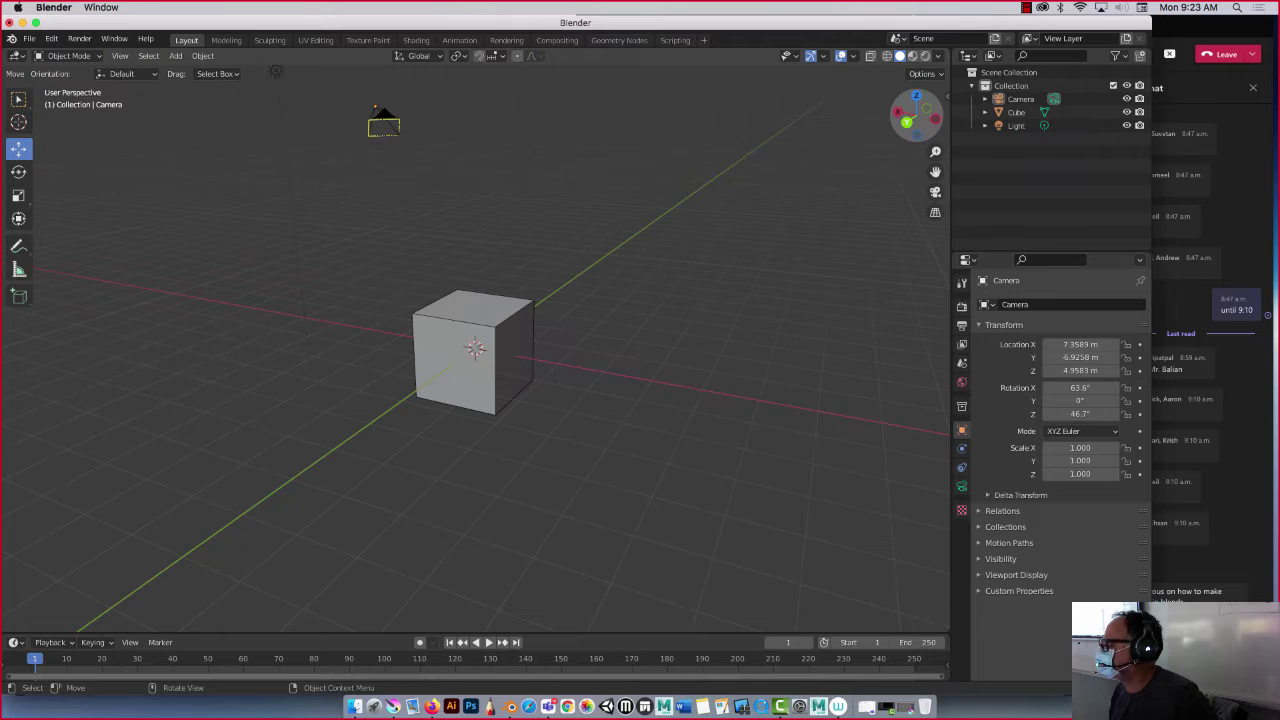
View the cube from the front, right and top, finishing in the top orthographic view
{"action": "mouse_move", "coordinate": [916, 116]}
{"action": "left_mouse_down"}
{"action": "mouse_move", "coordinate": [954, 116]}
{"action": "mouse_move", "coordinate": [858, 136]}
{"action": "mouse_move", "coordinate": [822, 120]}
{"action": "mouse_move", "coordinate": [927, 126]}
{"action": "mouse_move", "coordinate": [900, 98]}
{"action": "mouse_move", "coordinate": [912, 112]}
{"action": "left_mouse_up"}
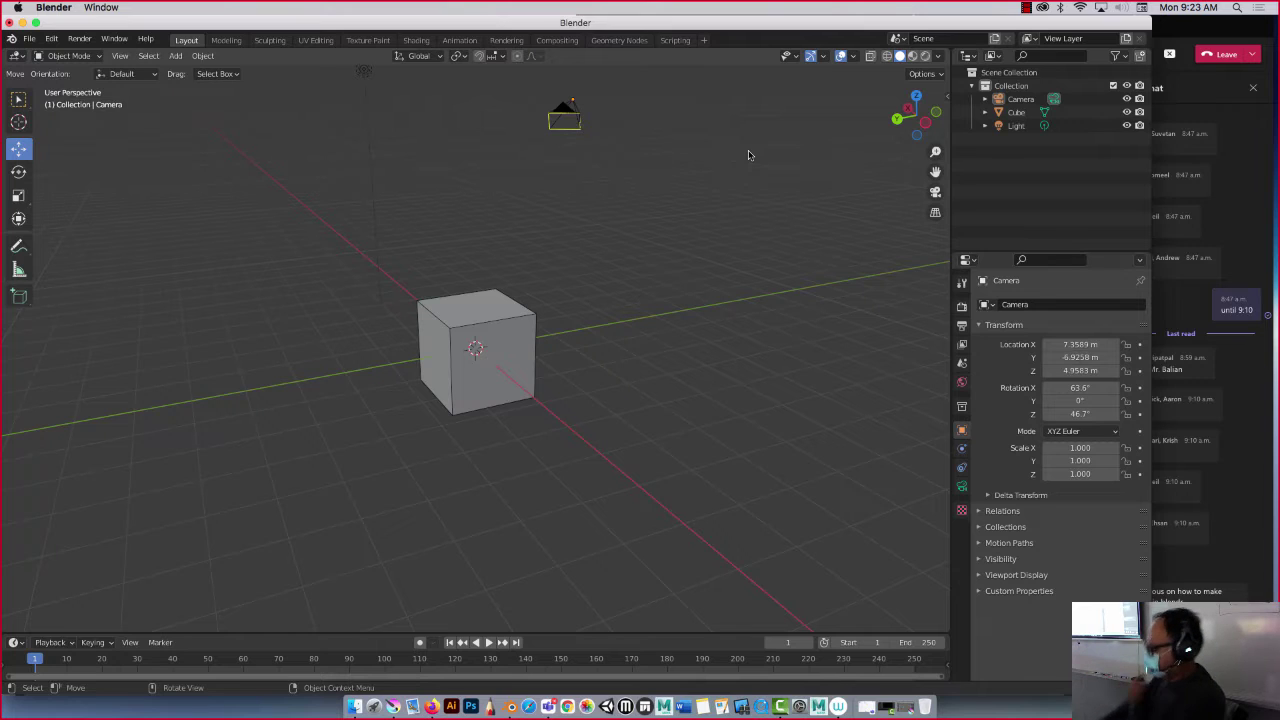
{"action": "key", "text": "KP_3"}
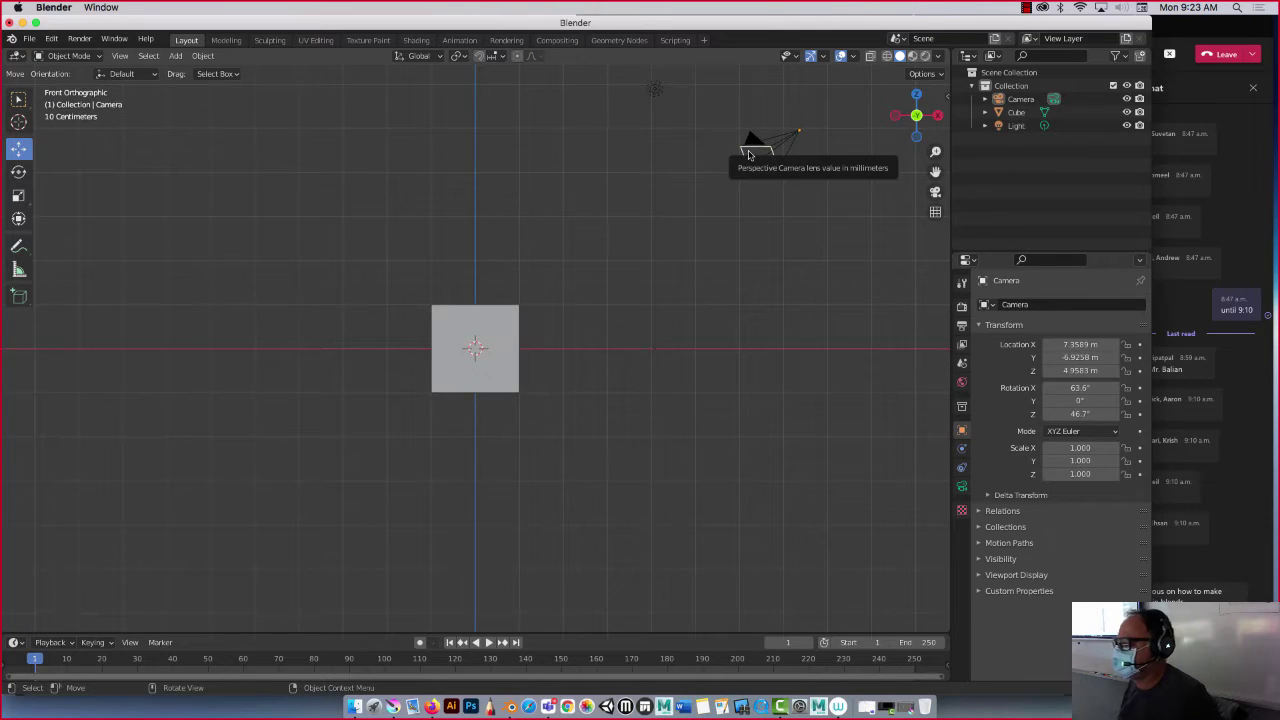
{"action": "key", "text": "KP_5"}
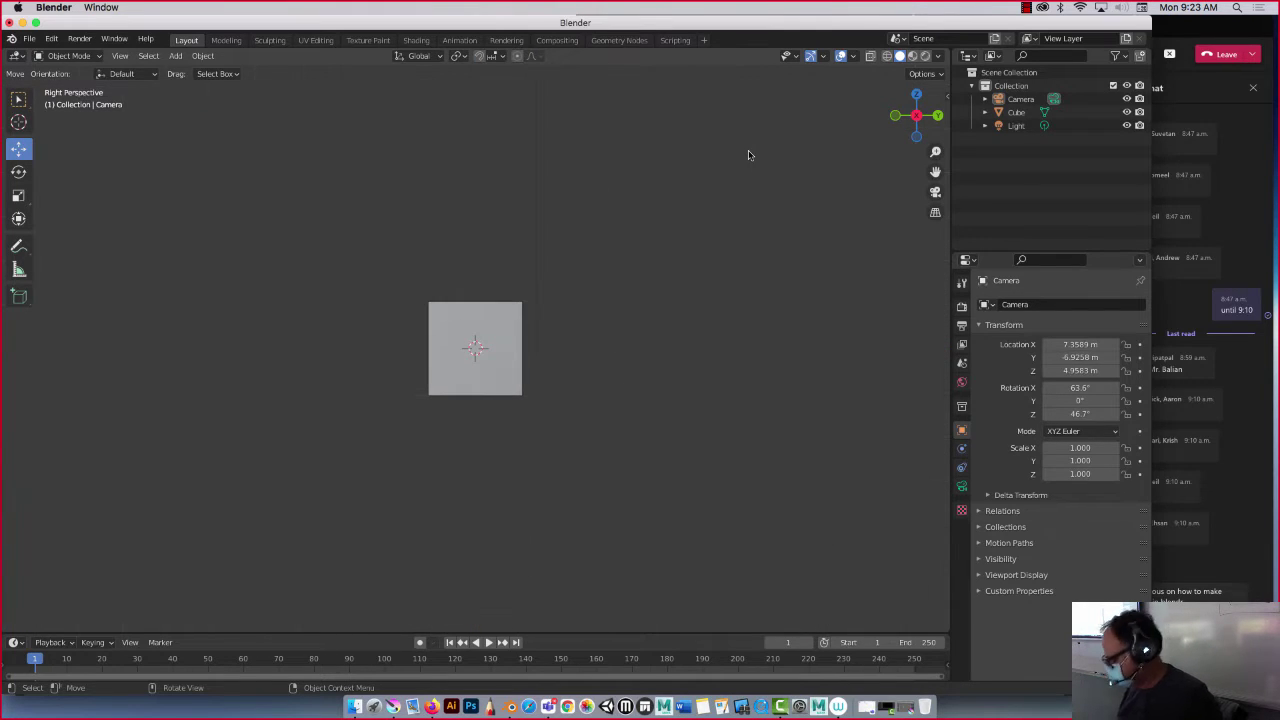
{"action": "key", "text": "KP_7"}
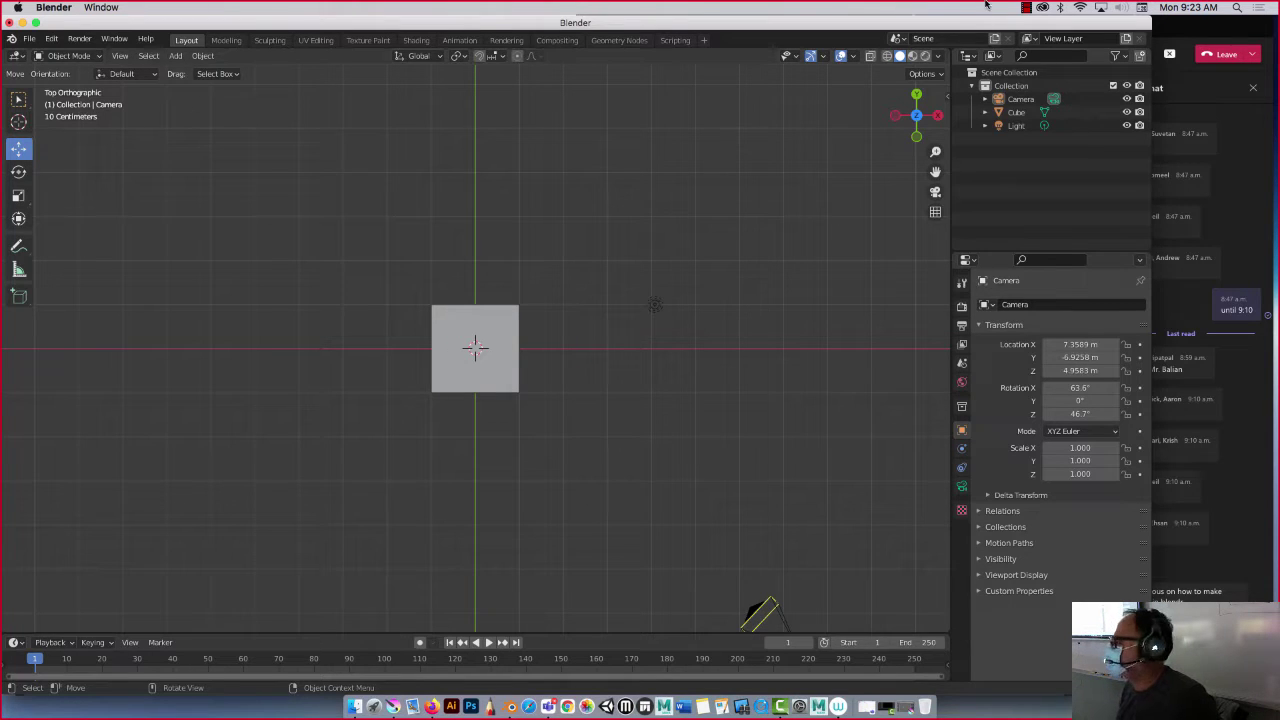
{"action": "left_click", "coordinate": [1025, 7]}
{"action": "left_click", "coordinate": [640, 205]}
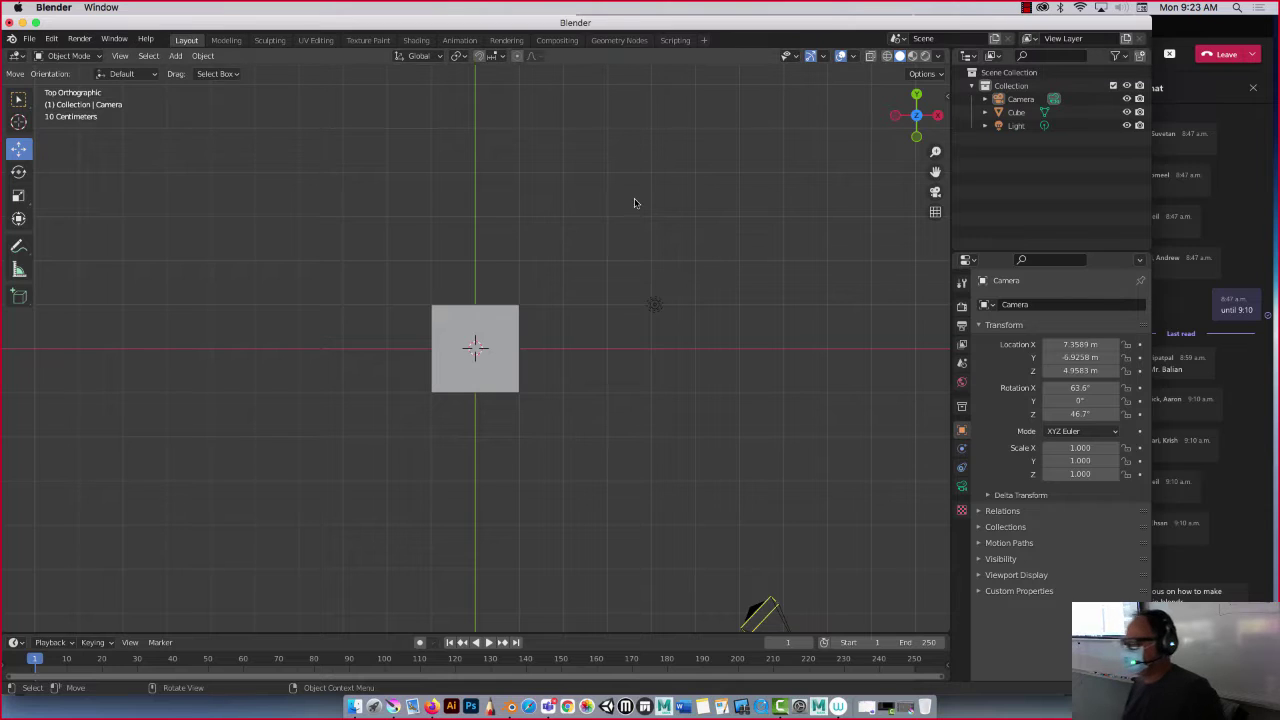
Select the default cube in the scene and delete it
{"action": "middle_click_drag", "start_coordinate": [623, 420], "coordinate": [563, 309]}
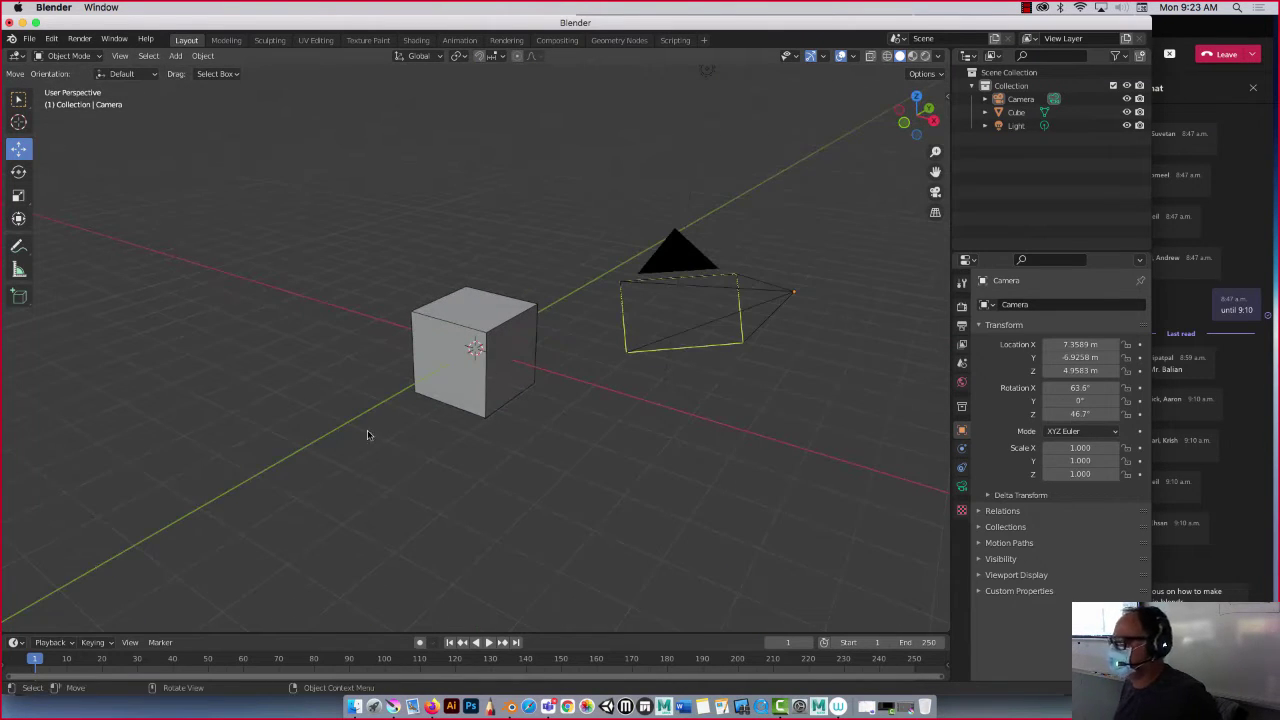
{"action": "middle_click_drag", "start_coordinate": [366, 434], "coordinate": [491, 432]}
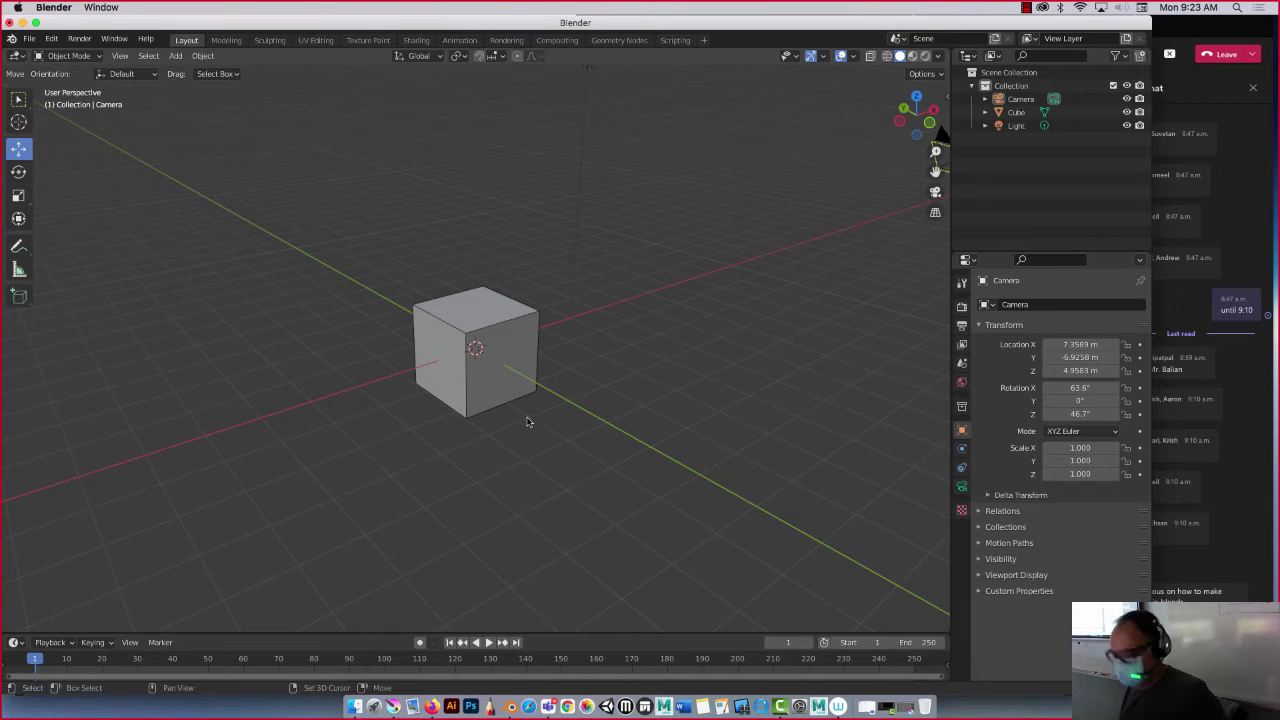
{"action": "middle_click_drag", "start_coordinate": [526, 417], "coordinate": [451, 423], "text": "shift"}
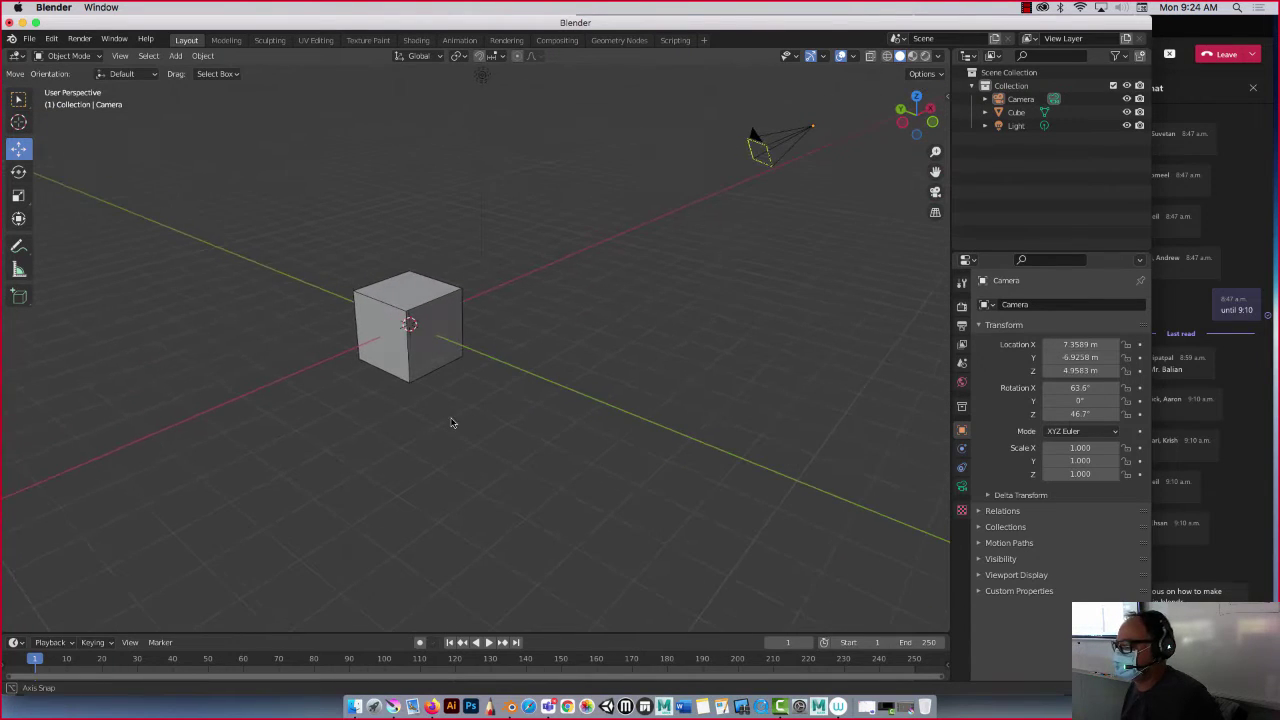
{"action": "left_click", "coordinate": [386, 302]}
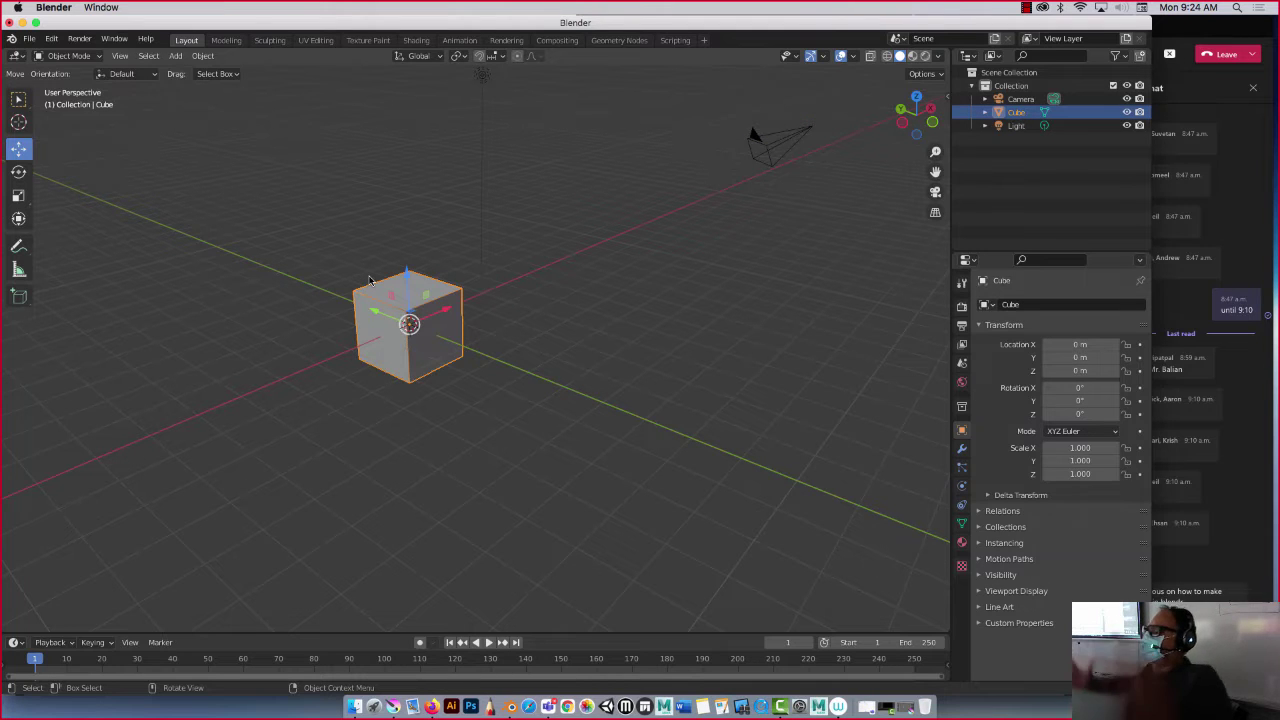
{"action": "middle_click_drag", "start_coordinate": [418, 282], "coordinate": [410, 336]}
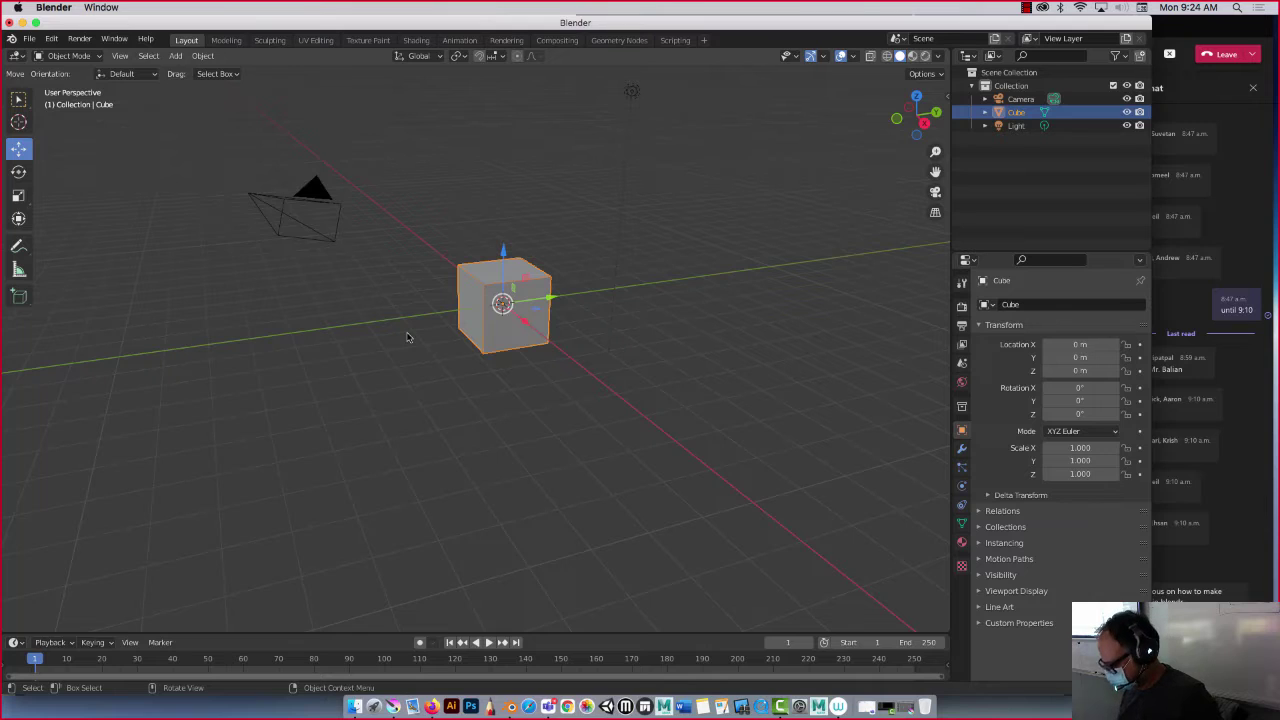
{"action": "key", "text": "Delete"}
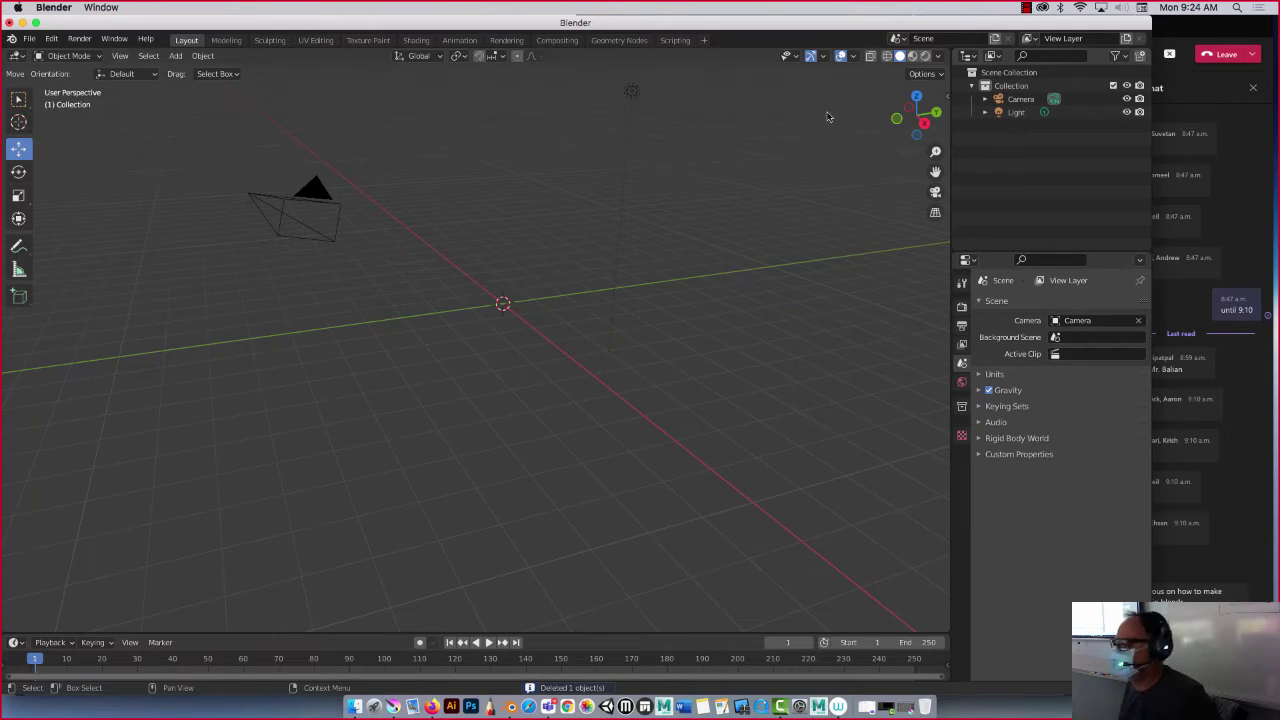
Add a new mesh cube at the world origin and move it about -0.26 m along Y
{"action": "left_click", "coordinate": [177, 57]}
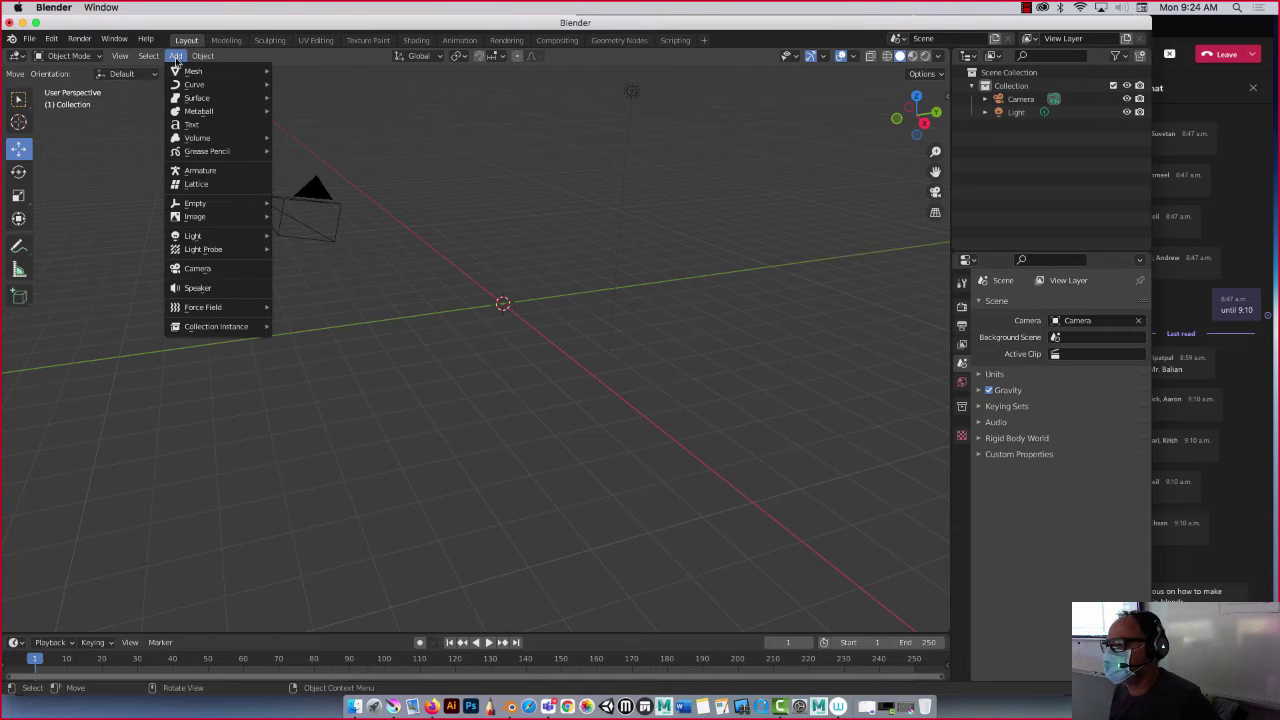
{"action": "mouse_move", "coordinate": [188, 77]}
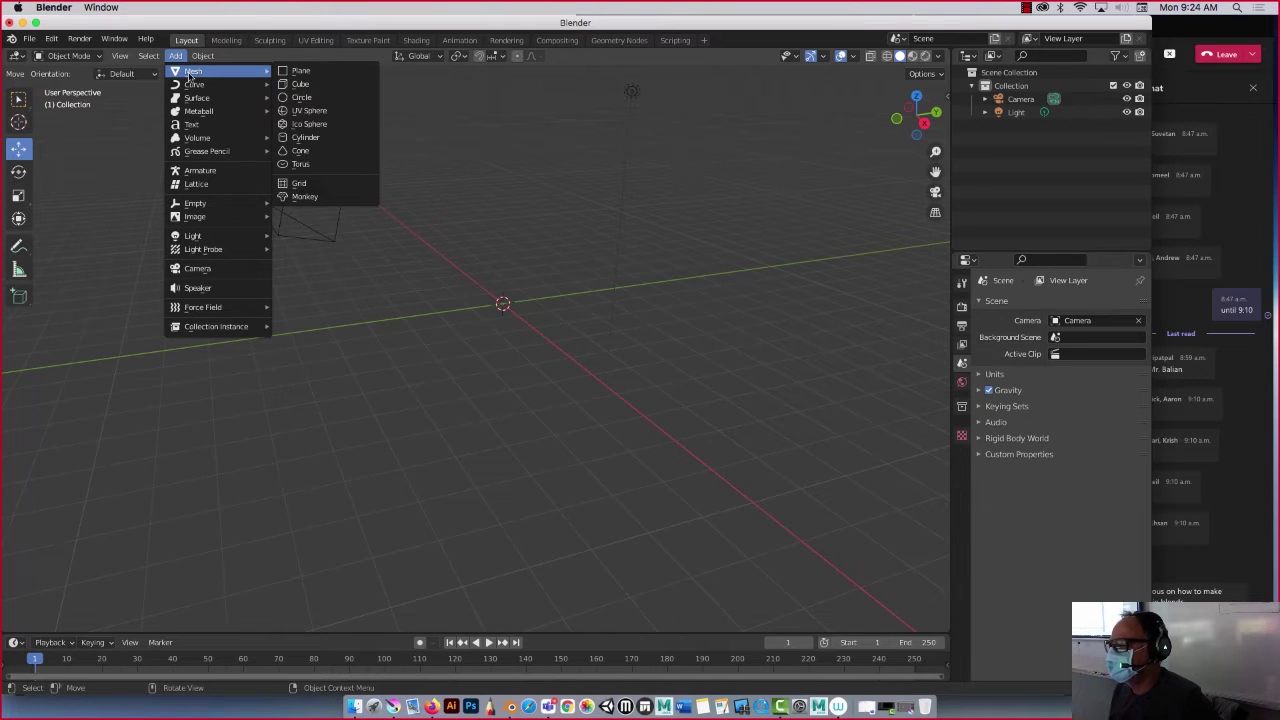
{"action": "left_click", "coordinate": [292, 83]}
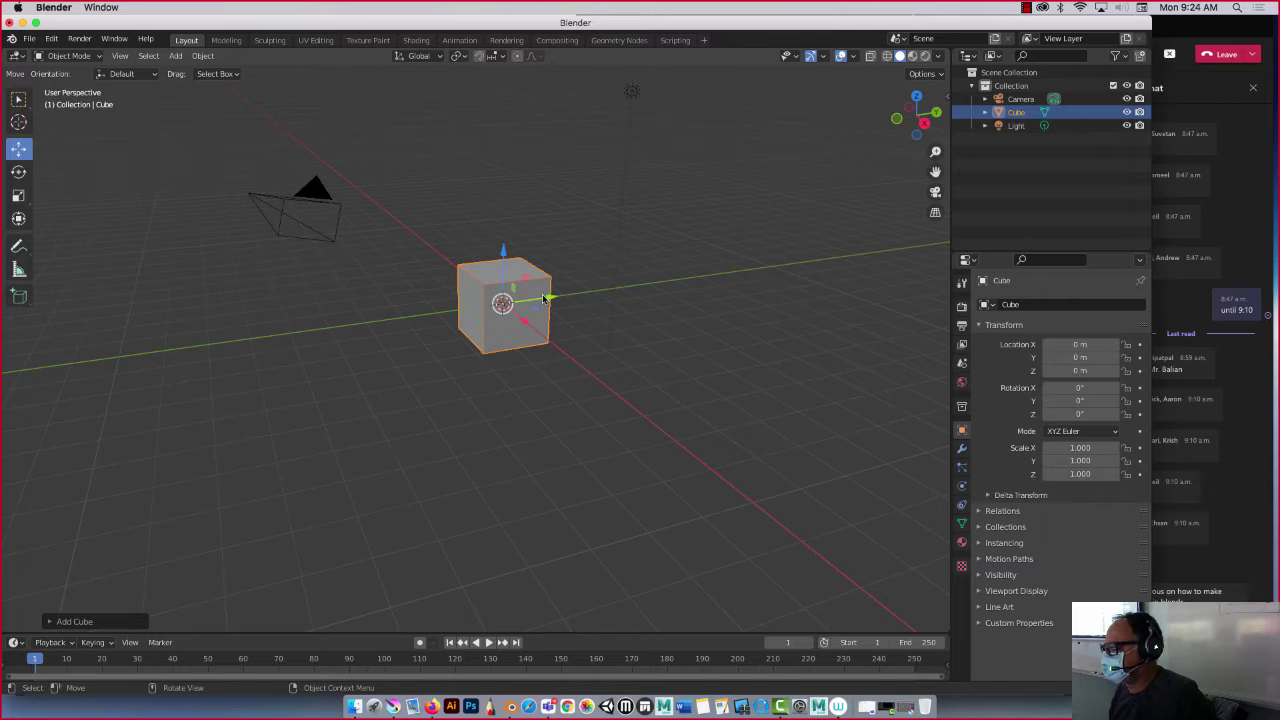
{"action": "mouse_move", "coordinate": [545, 298]}
{"action": "left_mouse_down"}
{"action": "mouse_move", "coordinate": [285, 332]}
{"action": "mouse_move", "coordinate": [608, 281]}
{"action": "mouse_move", "coordinate": [533, 296]}
{"action": "left_mouse_up"}
Scale the cube into a long block, about 4.04 on Y, 0.41 on X and 0.80 on Z
{"action": "middle_click_drag", "start_coordinate": [643, 343], "coordinate": [529, 337]}
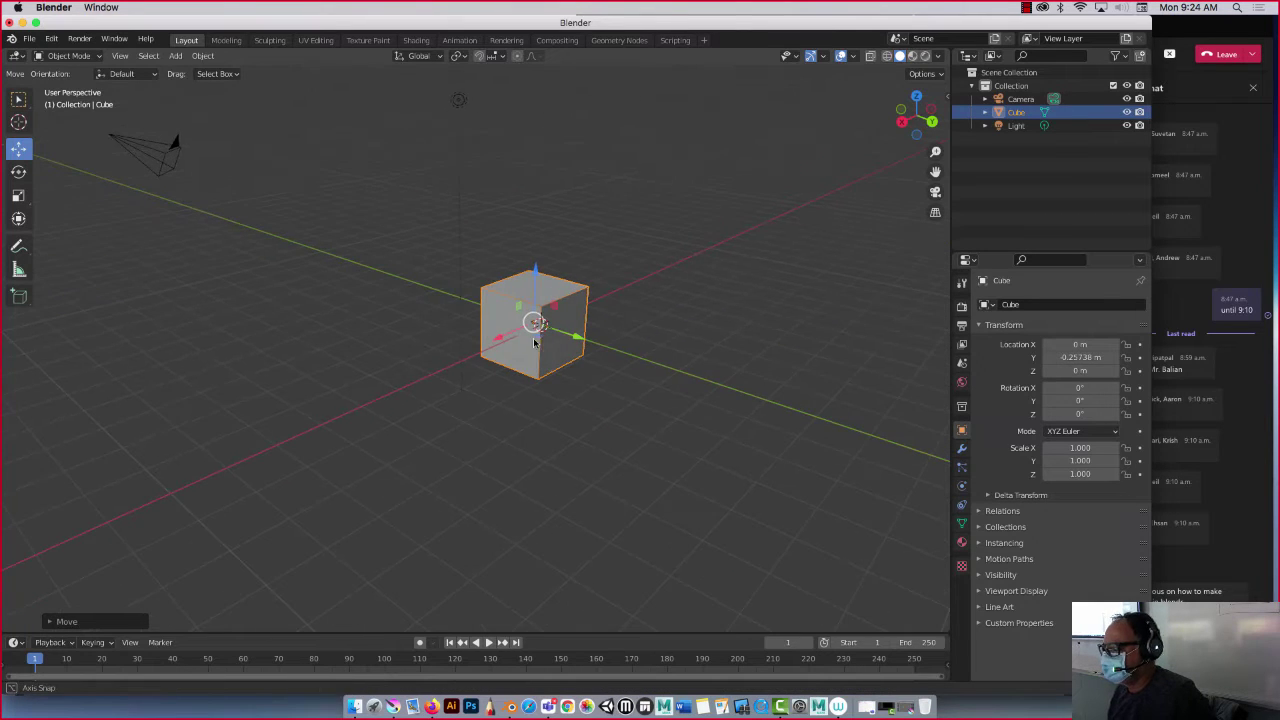
{"action": "left_click", "coordinate": [18, 197]}
{"action": "left_click_drag", "start_coordinate": [576, 343], "coordinate": [711, 377]}
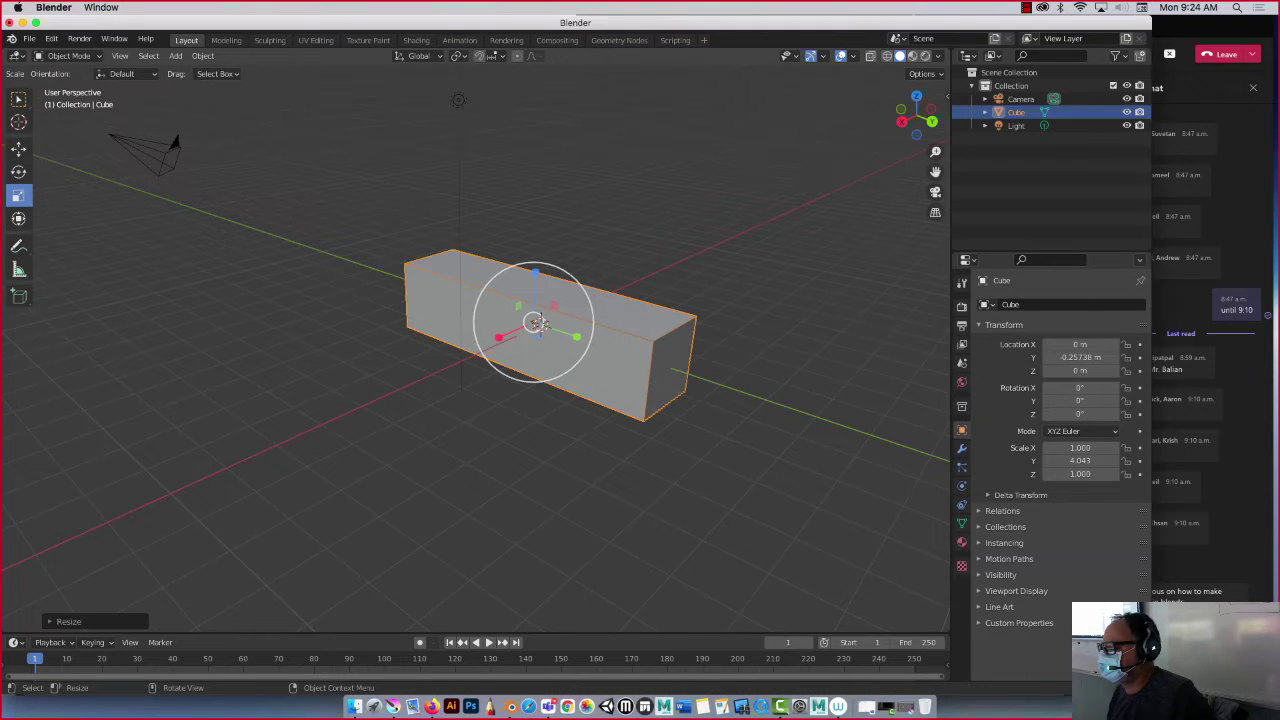
{"action": "left_click_drag", "start_coordinate": [498, 337], "coordinate": [520, 331]}
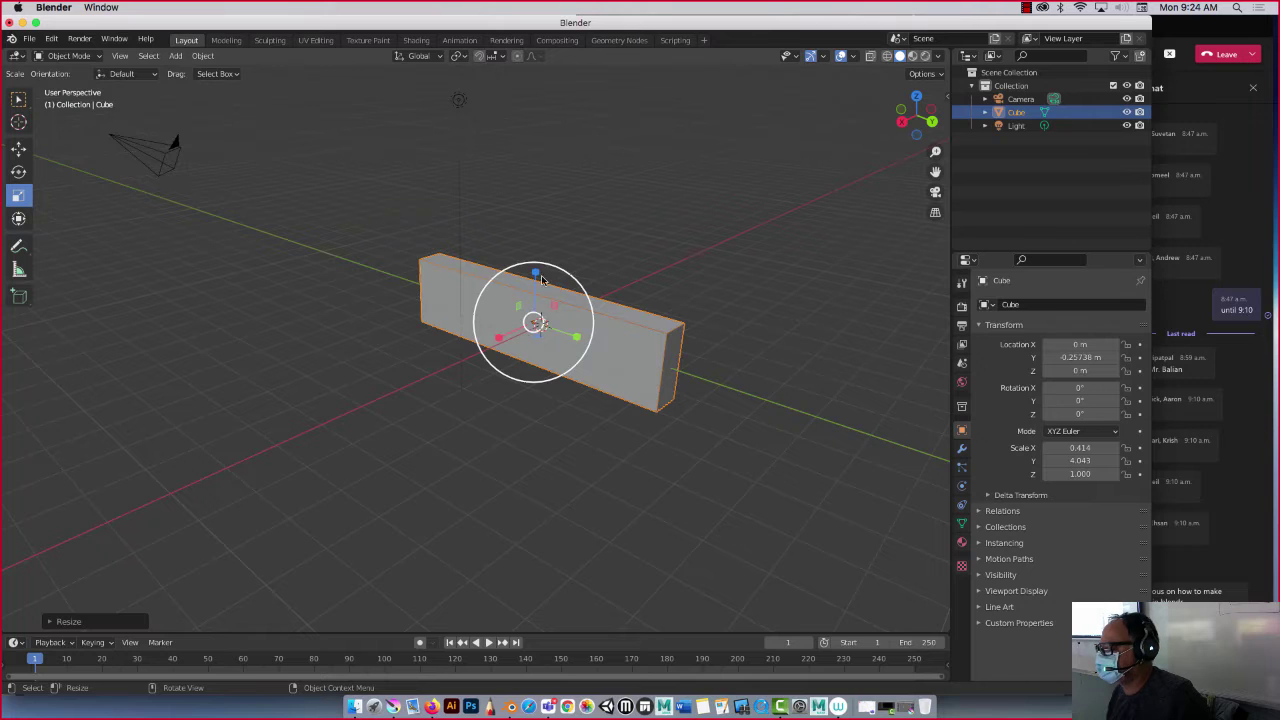
{"action": "left_click_drag", "start_coordinate": [538, 276], "coordinate": [540, 293]}
{"action": "mouse_move", "coordinate": [443, 337]}
{"action": "middle_mouse_down"}
{"action": "mouse_move", "coordinate": [460, 335]}
{"action": "mouse_move", "coordinate": [391, 315]}
{"action": "mouse_move", "coordinate": [446, 341]}
{"action": "mouse_move", "coordinate": [433, 338]}
{"action": "middle_mouse_up"}
{"action": "middle_click_drag", "start_coordinate": [426, 277], "coordinate": [317, 272], "text": "shift"}
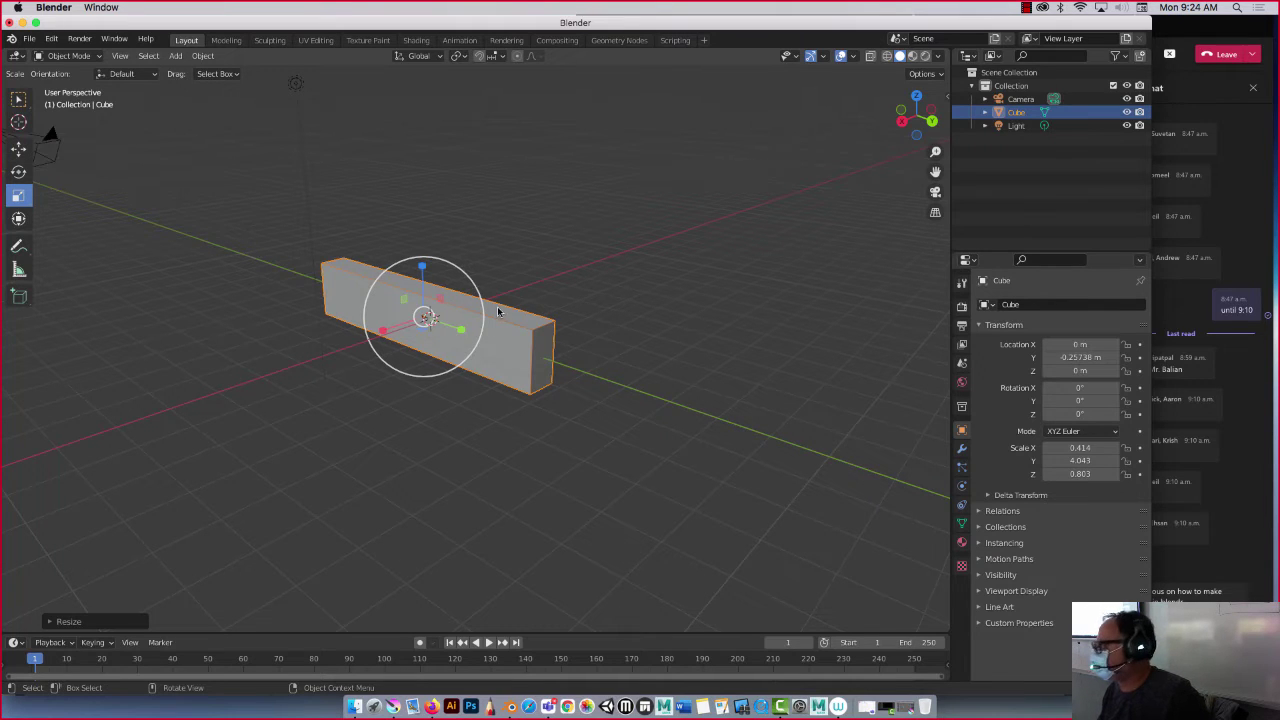
Review the available interaction modes and keep the block in Object Mode
{"action": "left_click", "coordinate": [97, 60]}
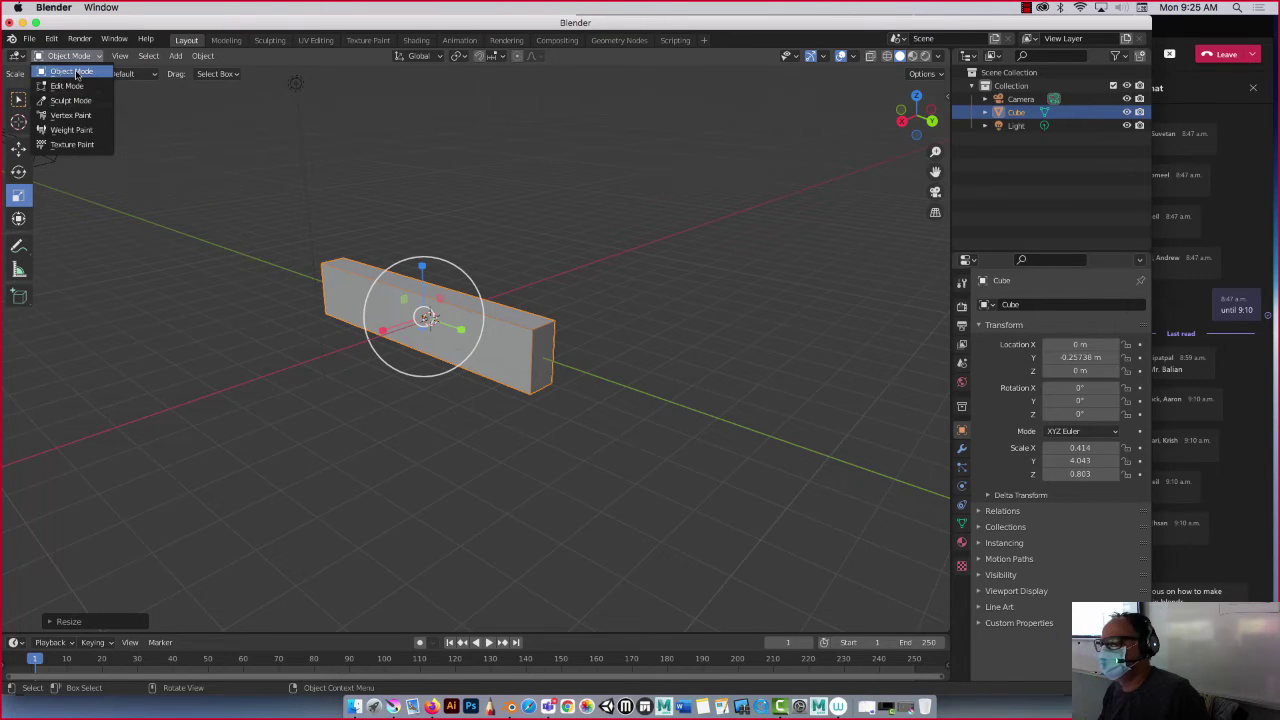
{"action": "left_click", "coordinate": [80, 71]}
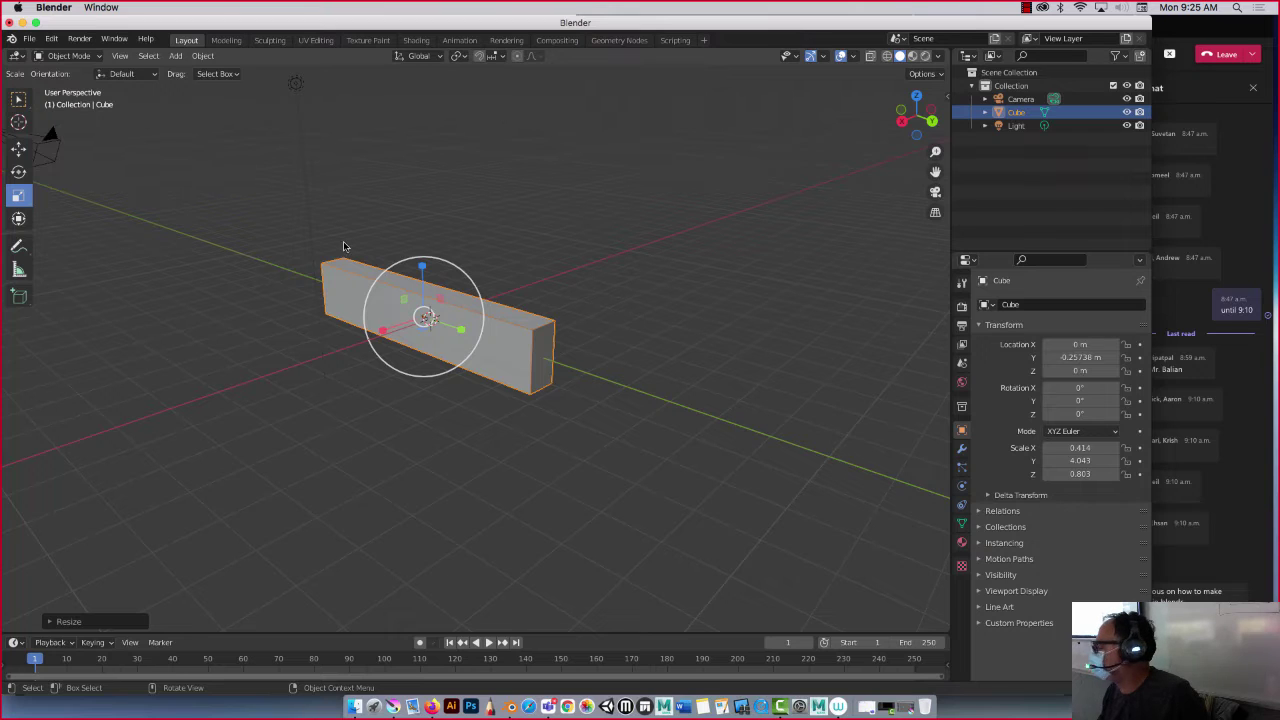
{"action": "left_click", "coordinate": [99, 57]}
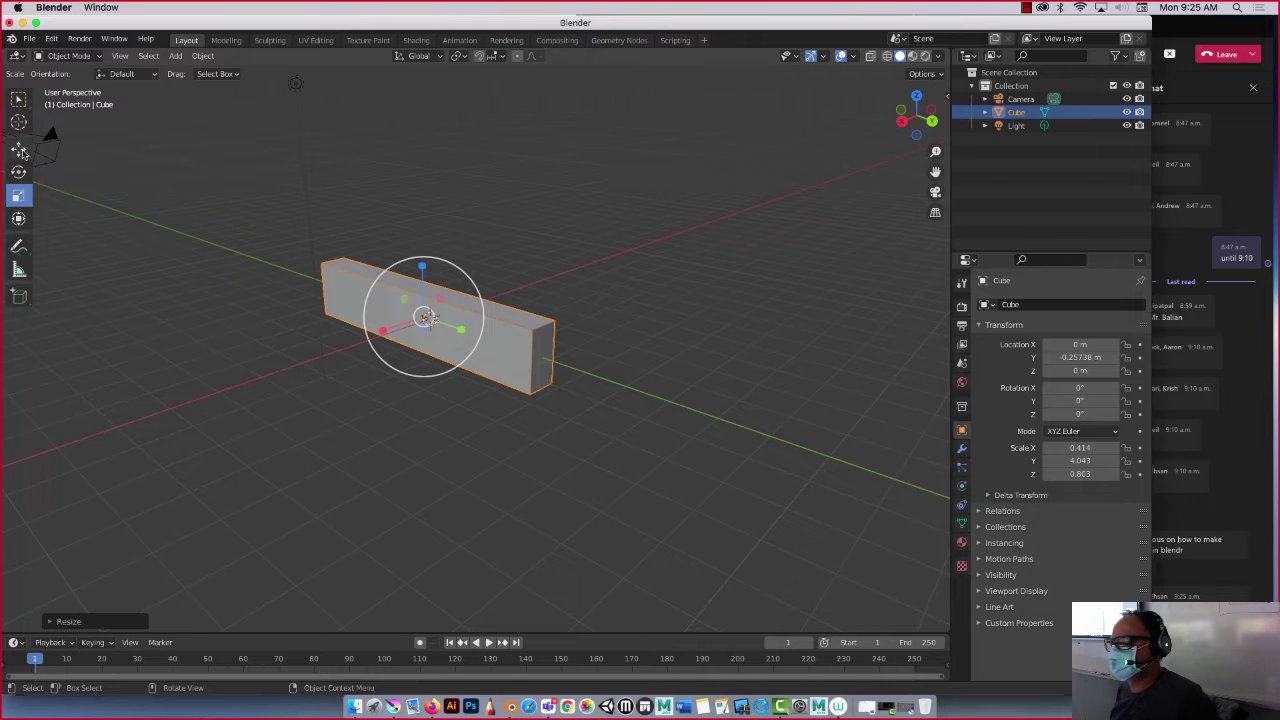
Move the block up about 1.04 m along Z and about 5.23 m along X, constraining each move to its axis
{"action": "left_click", "coordinate": [22, 152]}
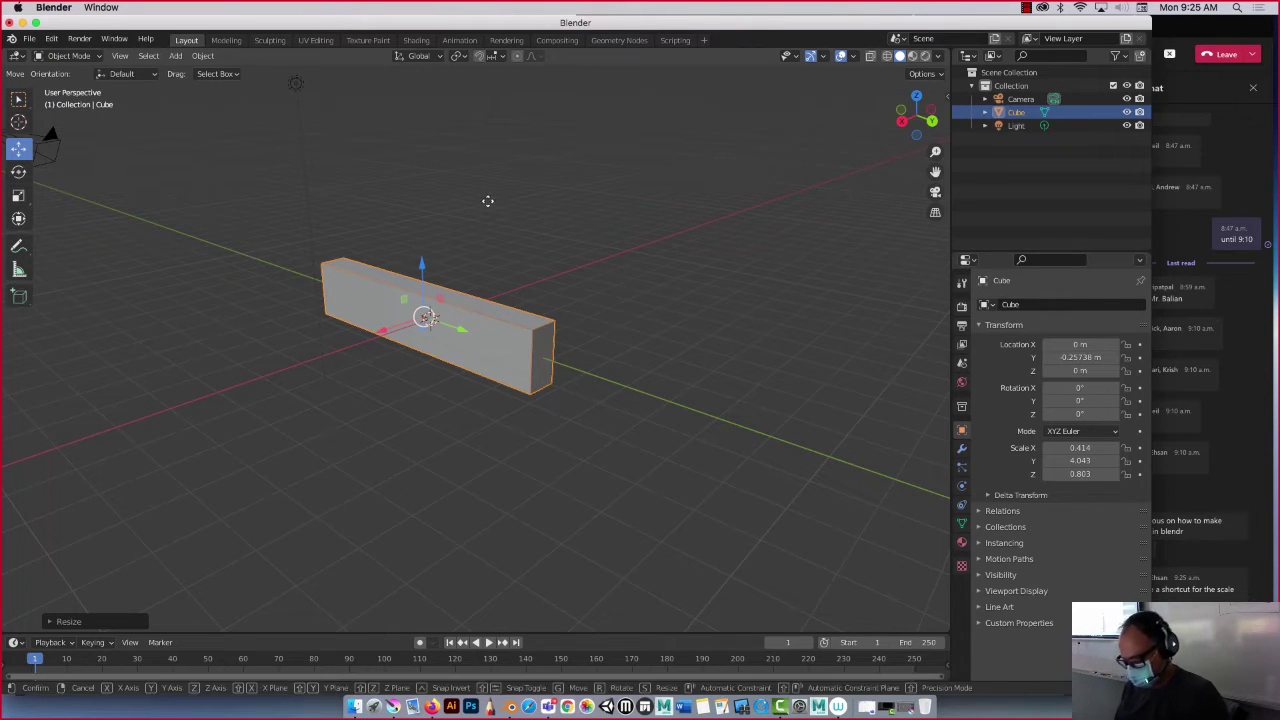
{"action": "key", "text": "g"}
{"action": "key", "text": "z"}
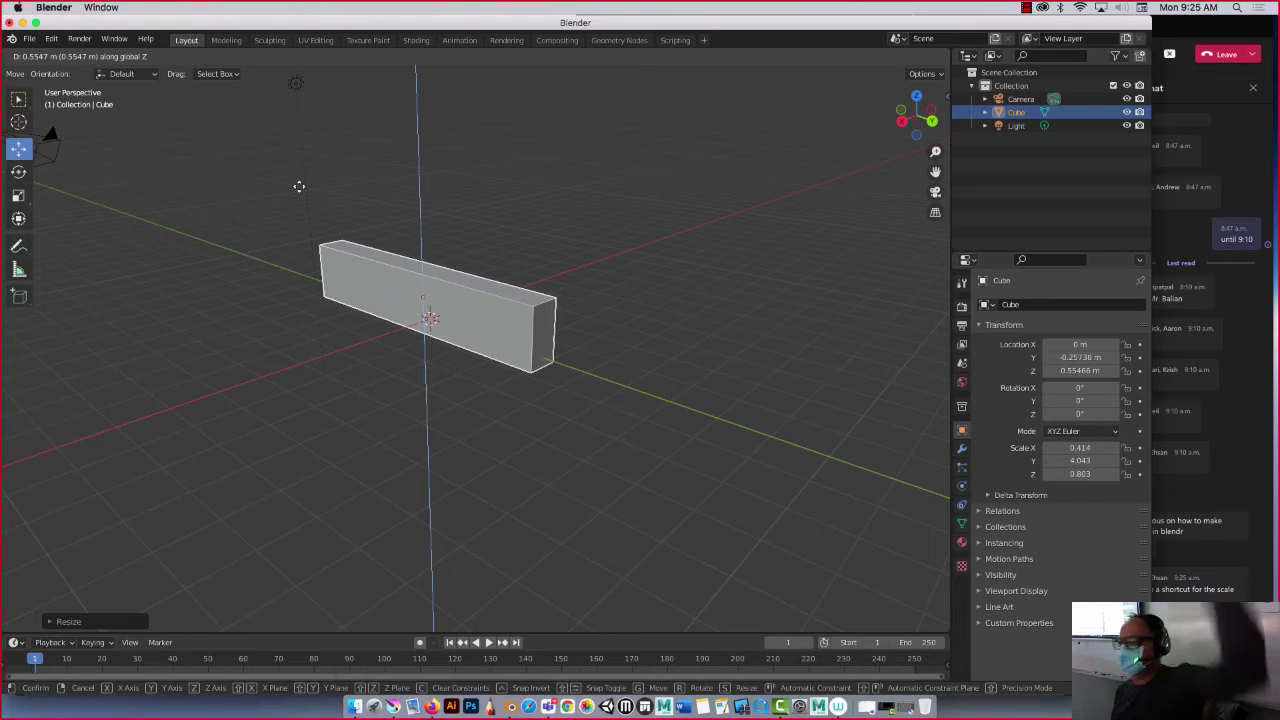
{"action": "left_click", "coordinate": [277, 169]}
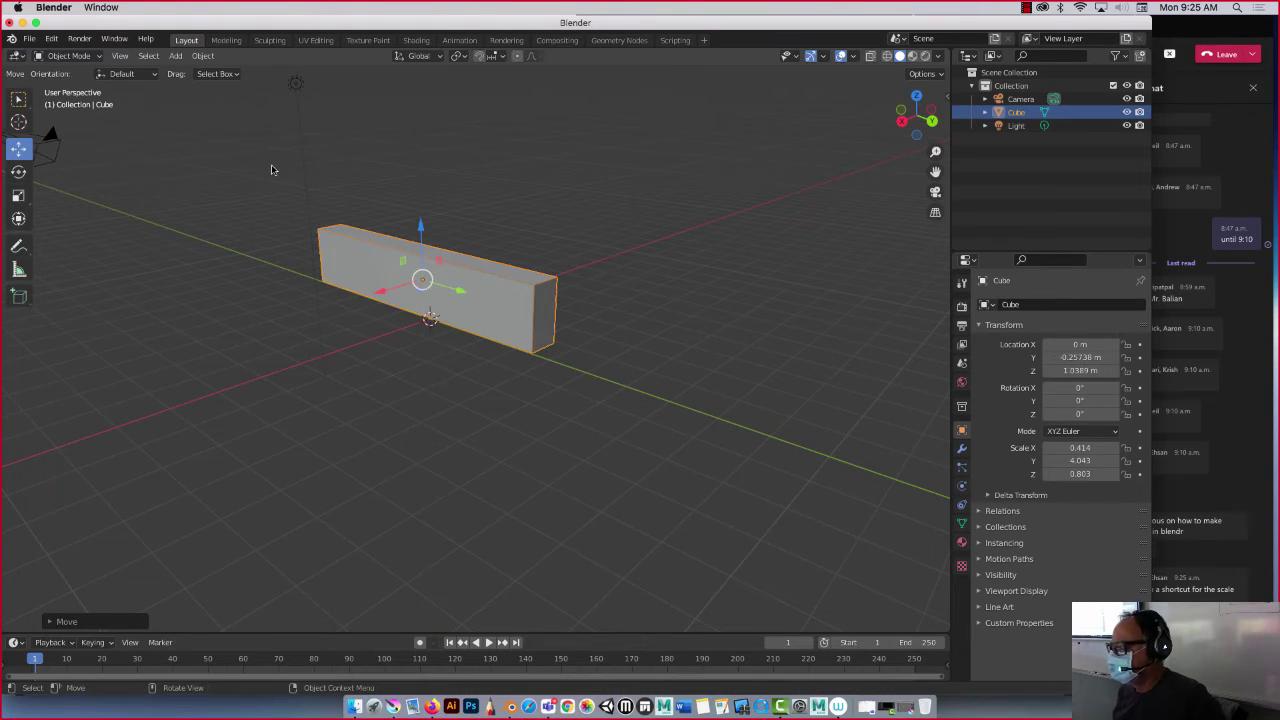
{"action": "key", "text": "g"}
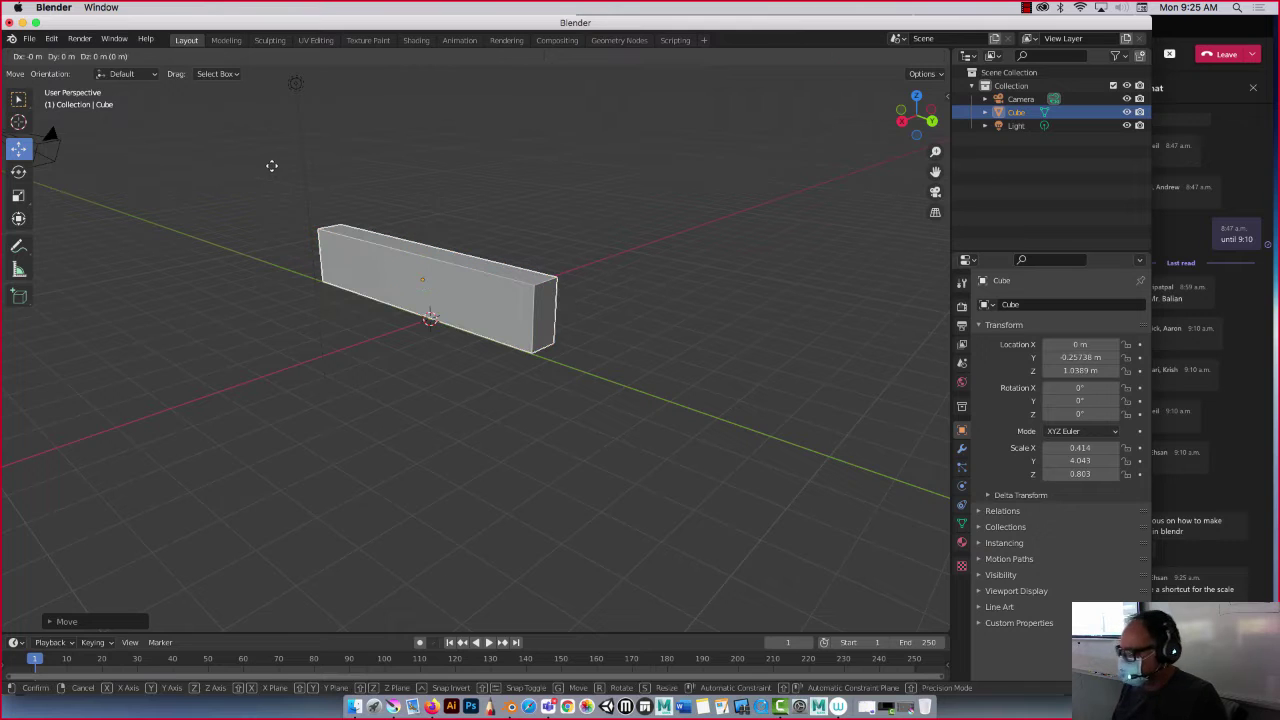
{"action": "key", "text": "x"}
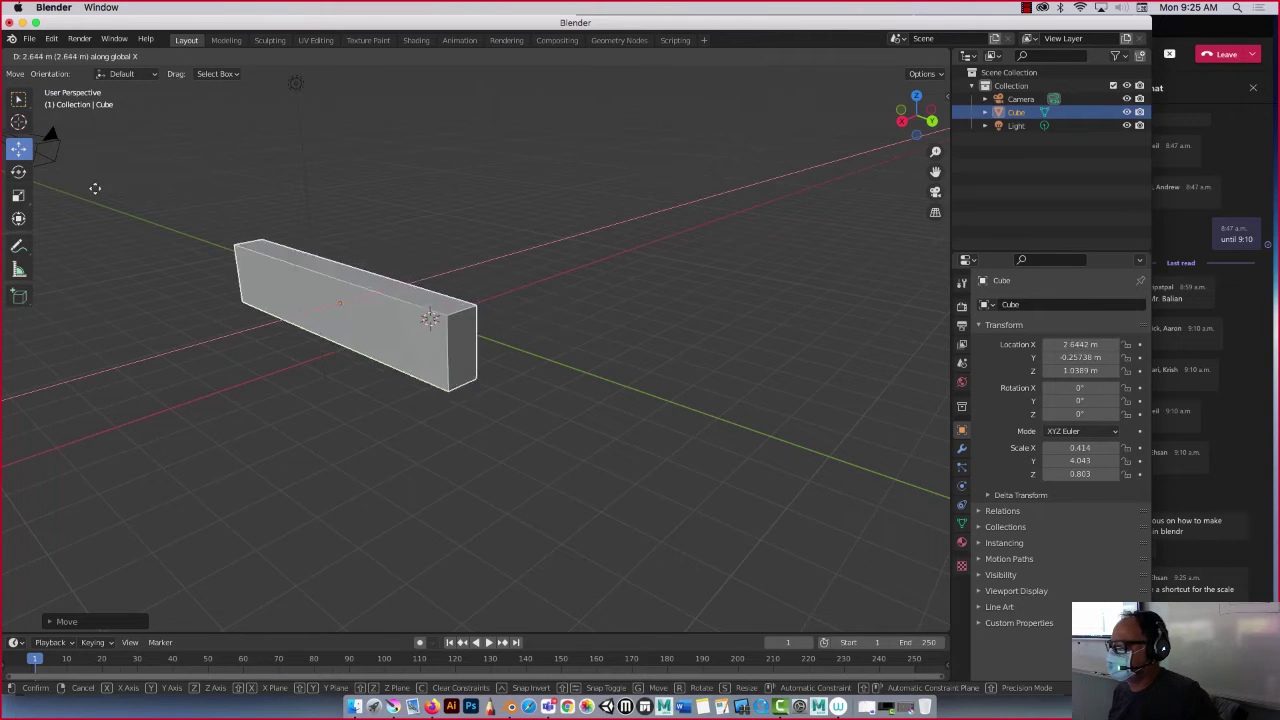
{"action": "left_click", "coordinate": [116, 295]}
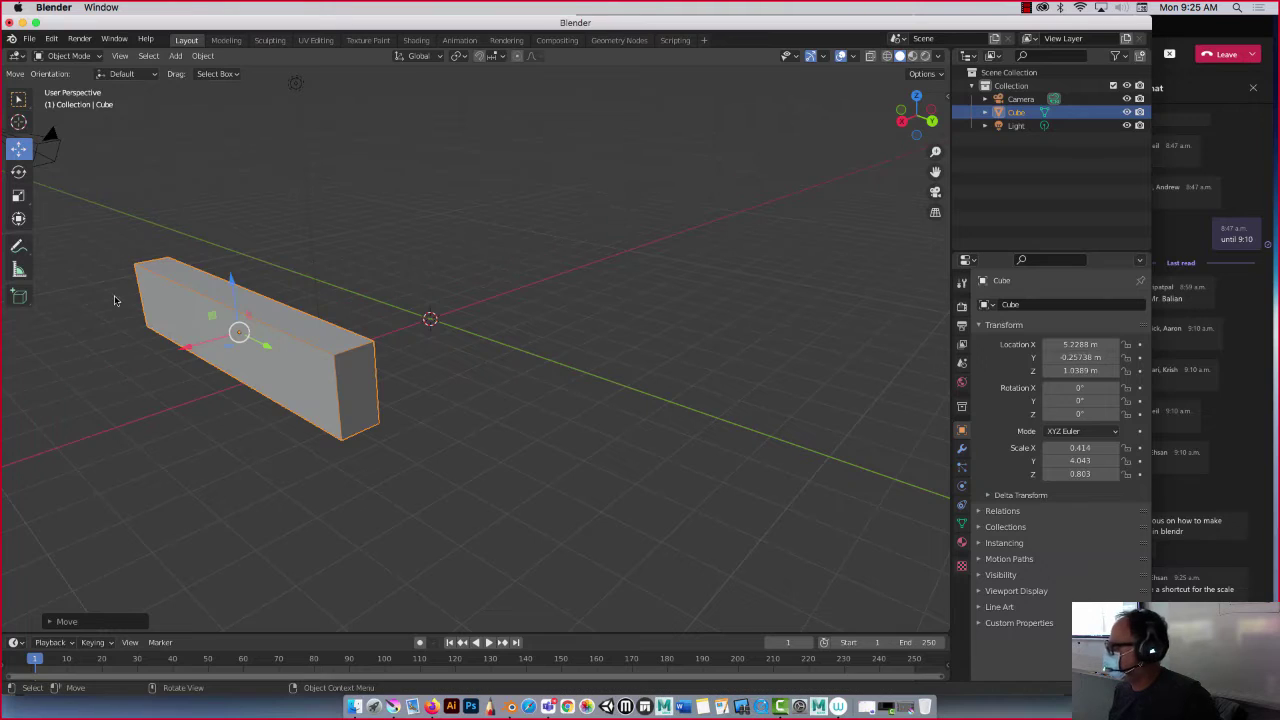
Set the block's X, Y and Z location values to 0 m
{"action": "left_click", "coordinate": [1105, 344]}
{"action": "type", "text": "0"}
{"action": "key", "text": "Tab"}
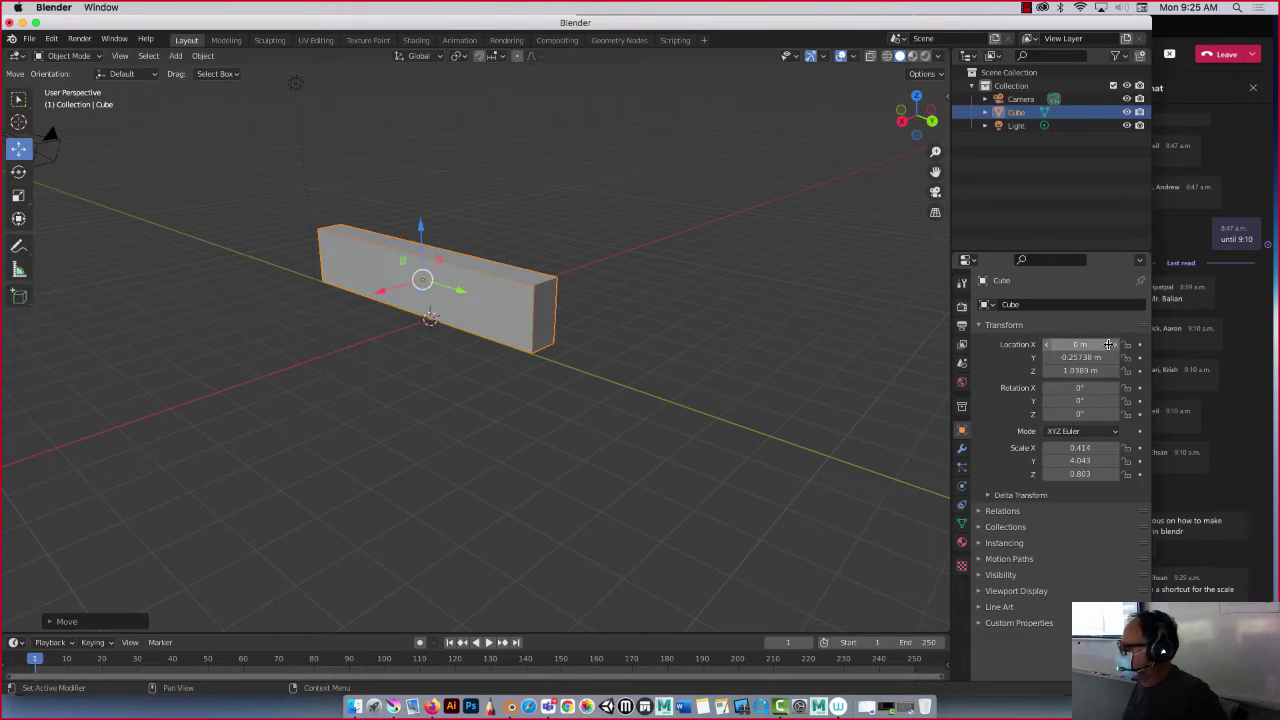
{"action": "type", "text": "0"}
{"action": "key", "text": "Return"}
{"action": "left_click", "coordinate": [1078, 371]}
{"action": "type", "text": "0"}
{"action": "key", "text": "Return"}
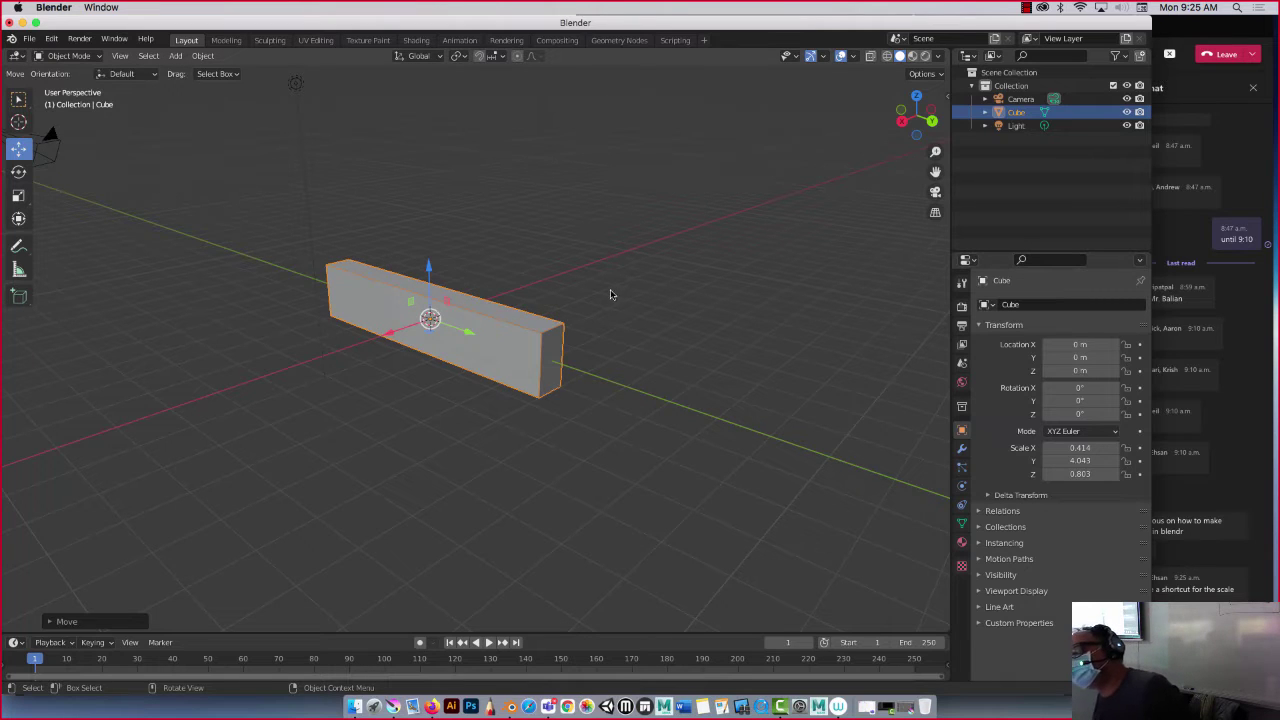
With the viewport's transform sidebar shown, move the block about -6.94 m along X and clear its location back to the origin
{"action": "left_click", "coordinate": [947, 96]}
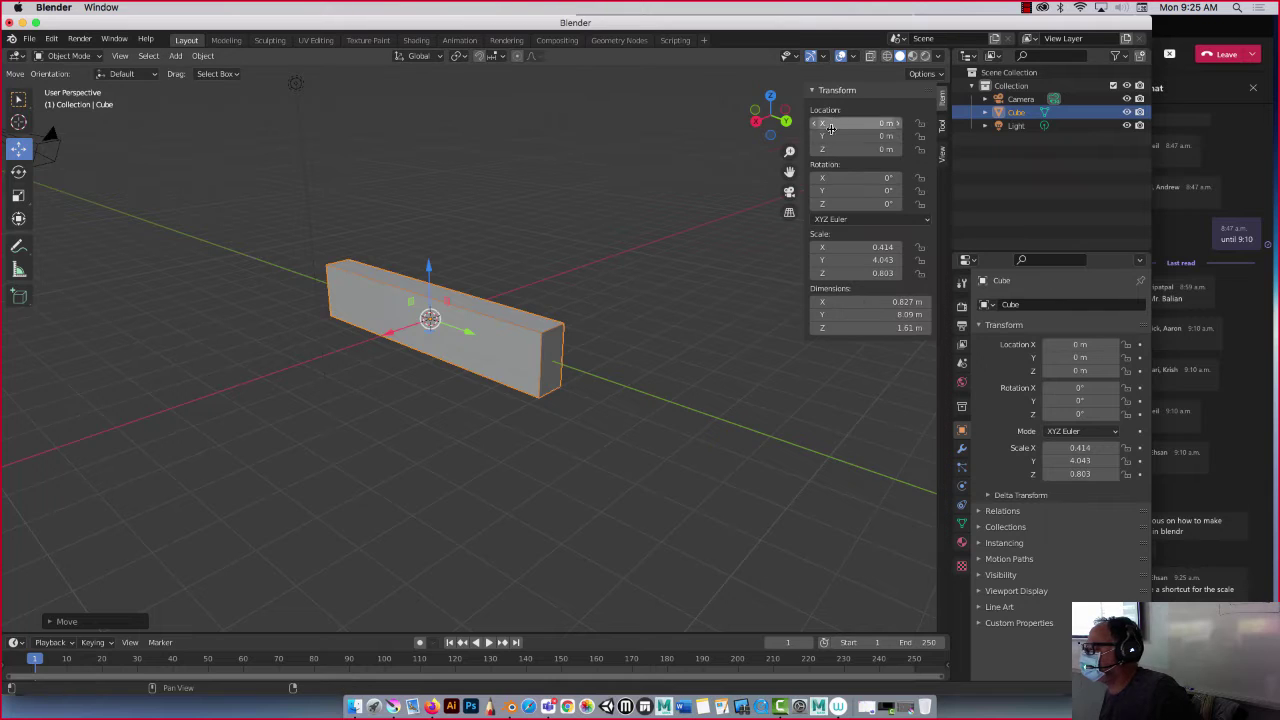
{"action": "key", "text": "g"}
{"action": "key", "text": "x"}
{"action": "left_click", "coordinate": [580, 268]}
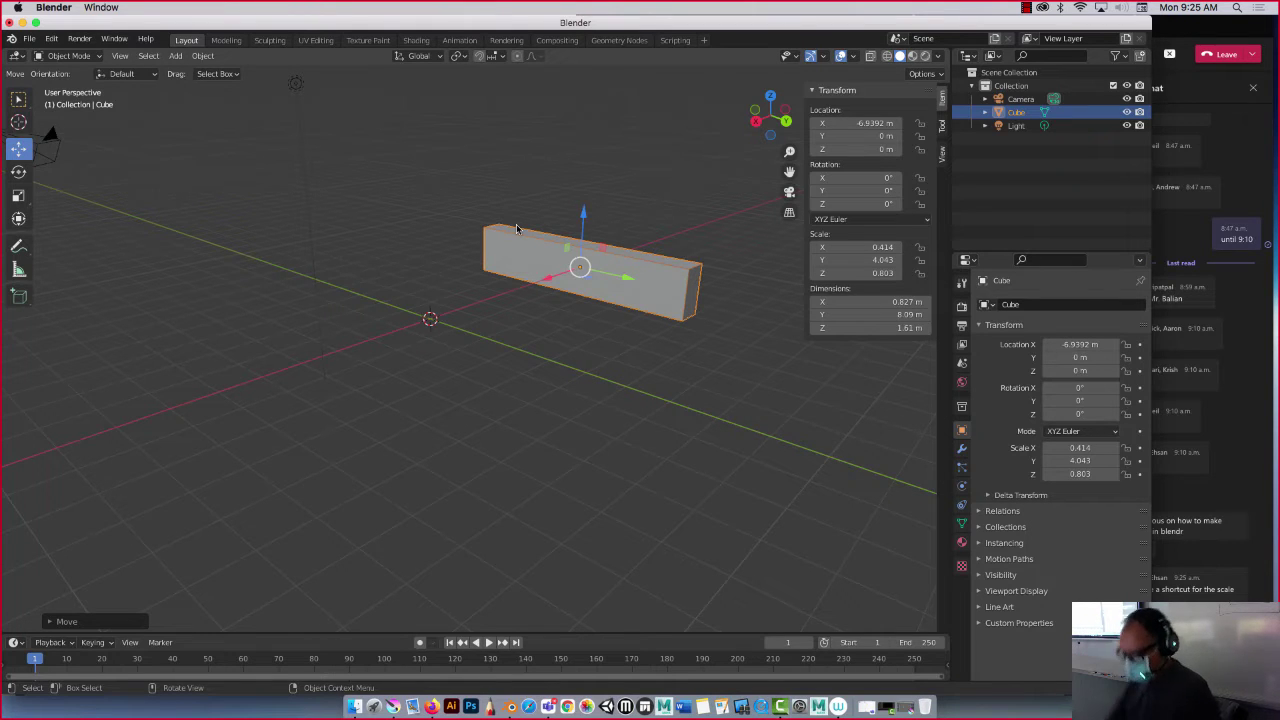
{"action": "key", "text": "alt+g"}
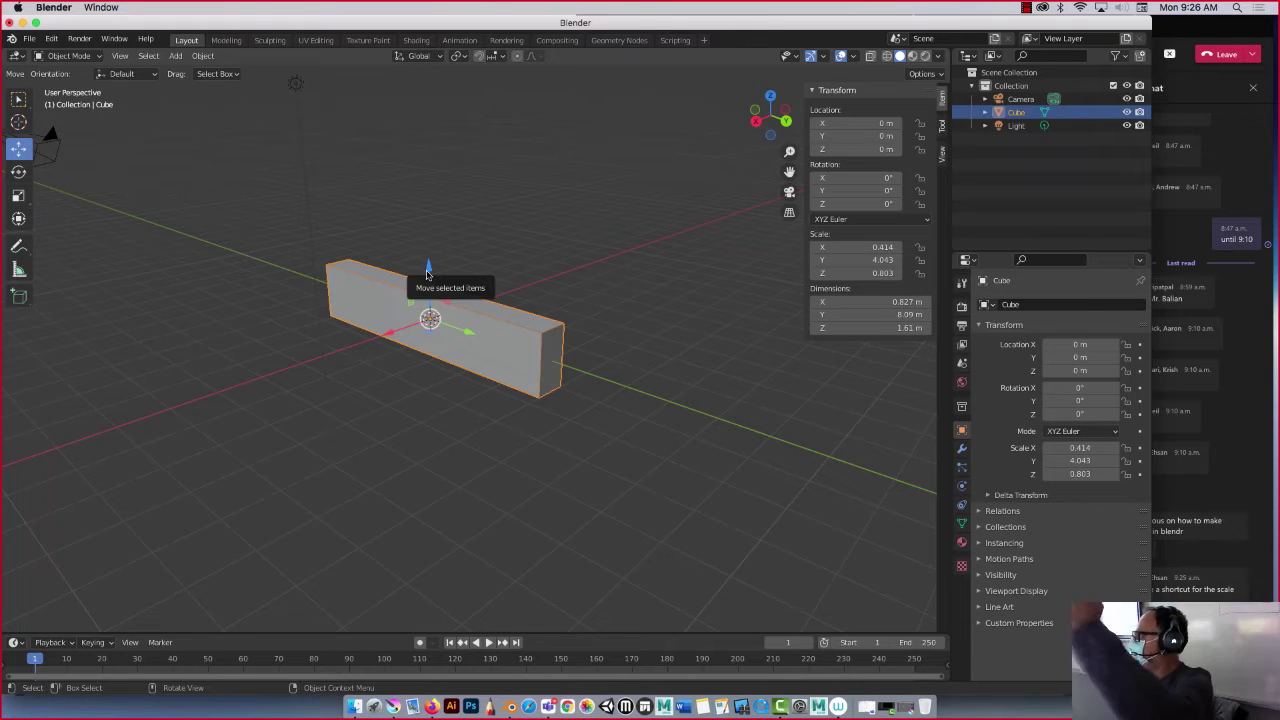
Rotate the block 45° about the global Z axis and undo that rotation
{"action": "left_click", "coordinate": [18, 172]}
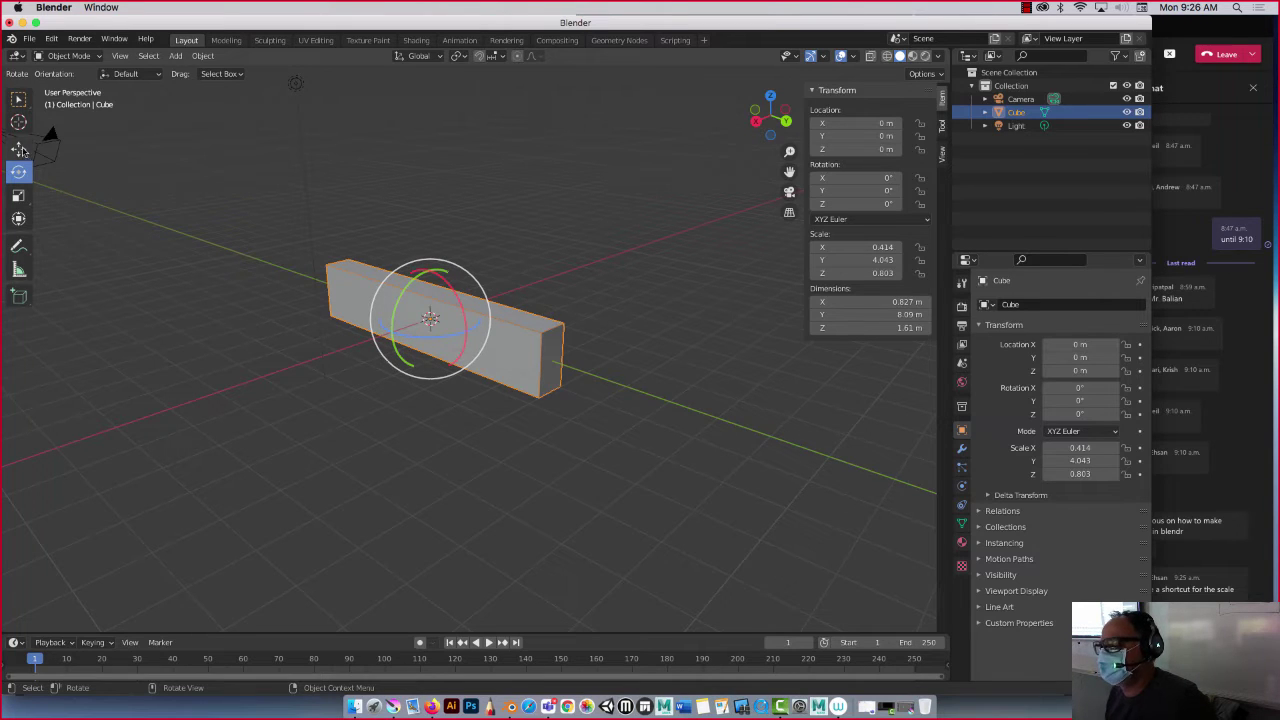
{"action": "left_click", "coordinate": [18, 148]}
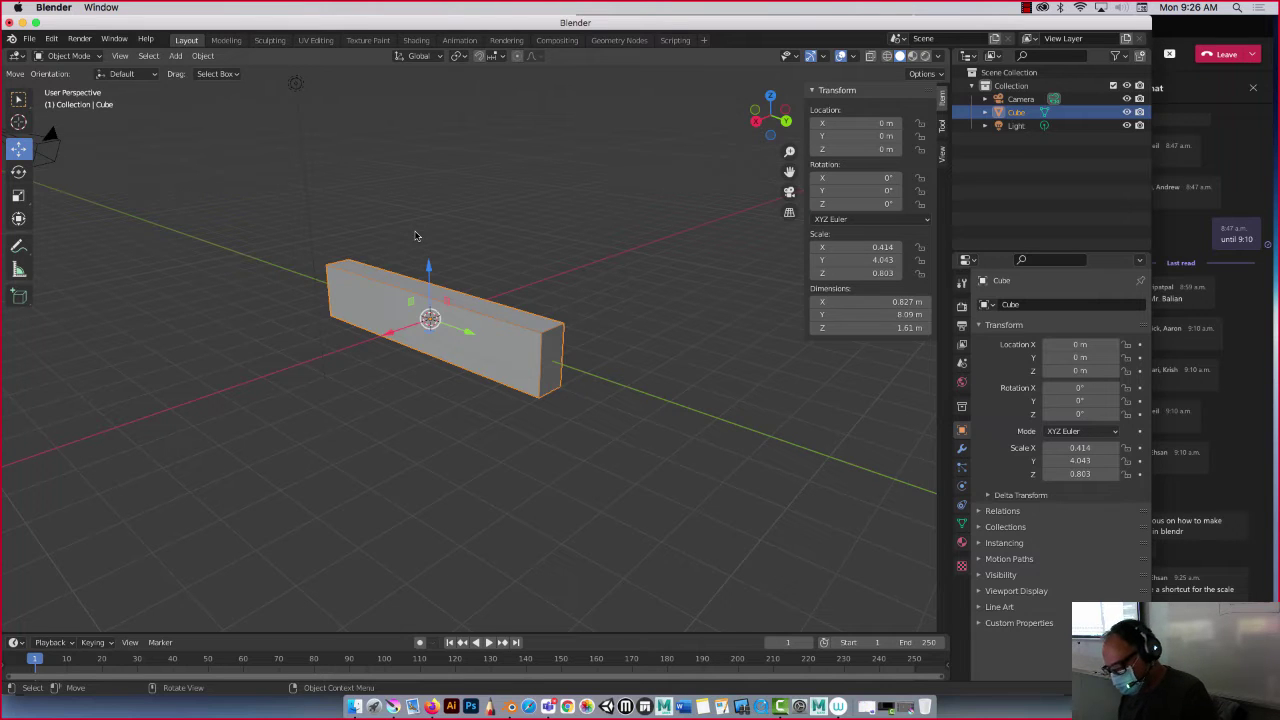
{"action": "key", "text": "r"}
{"action": "type", "text": "z"}
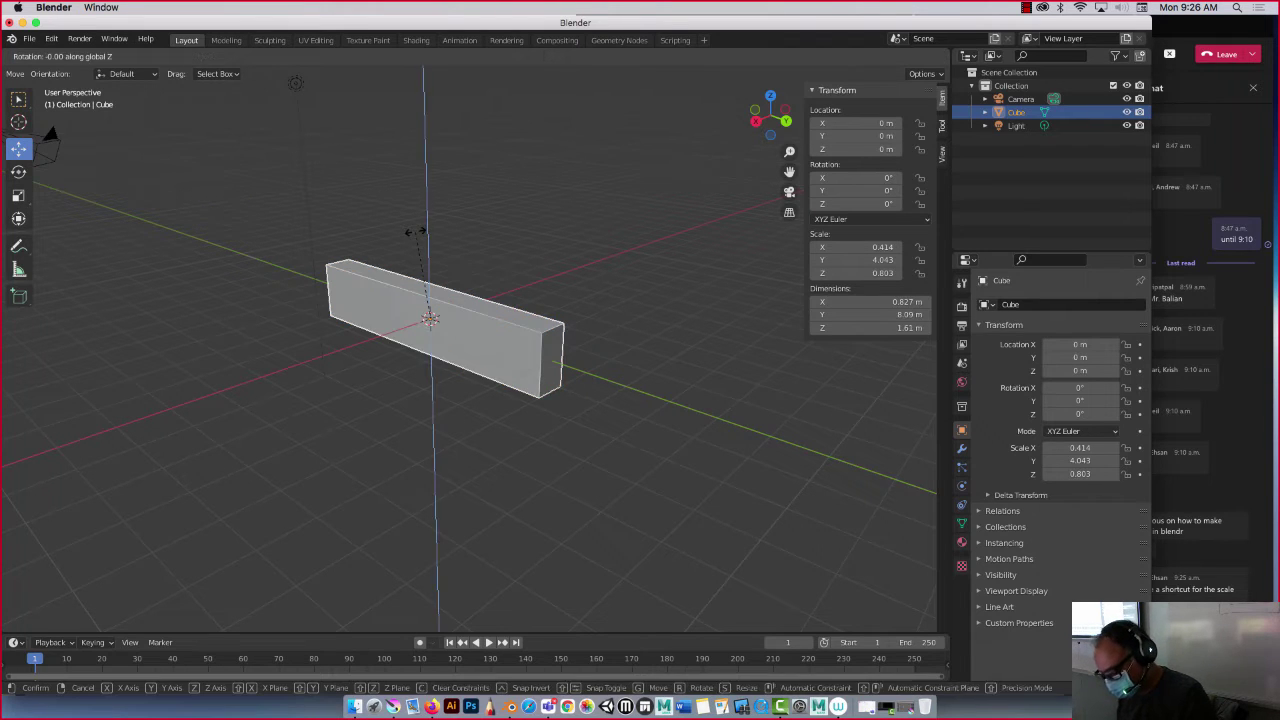
{"action": "type", "text": "45"}
{"action": "key", "text": "Return"}
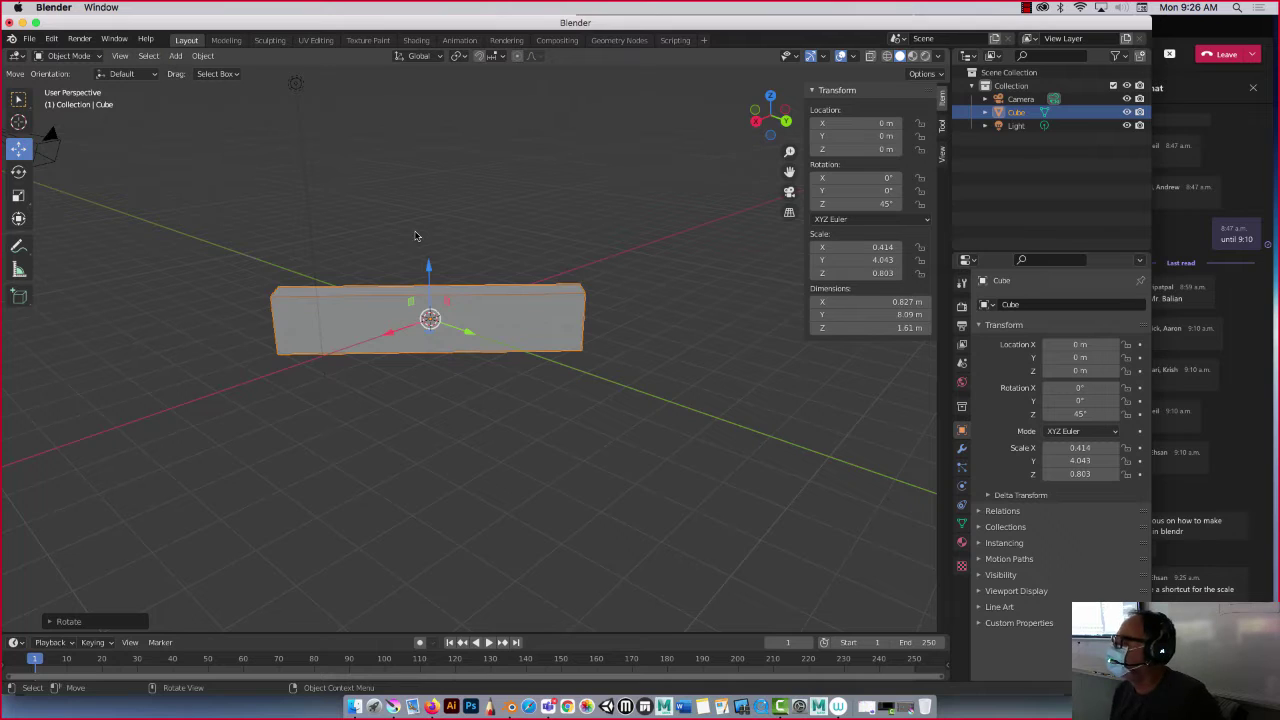
{"action": "key", "text": "super+z"}
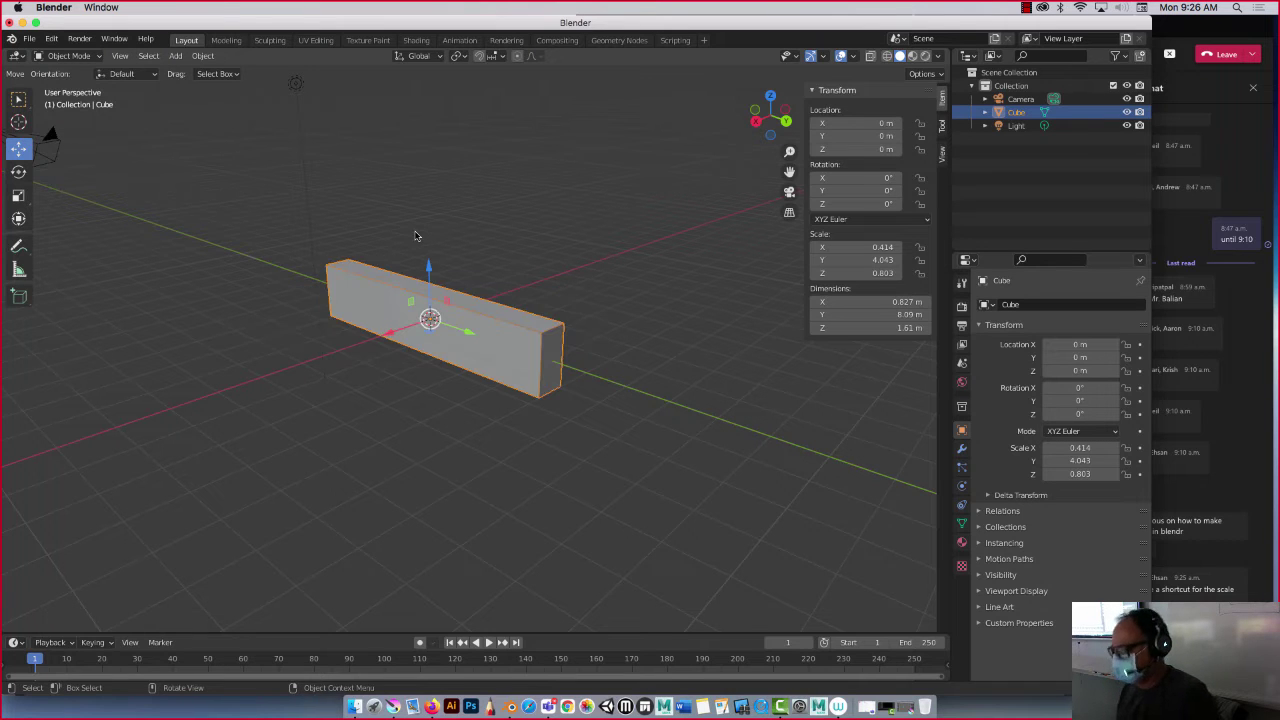
Rotate the block exactly 90° about the global Z axis
{"action": "key", "text": "r"}
{"action": "type", "text": "z"}
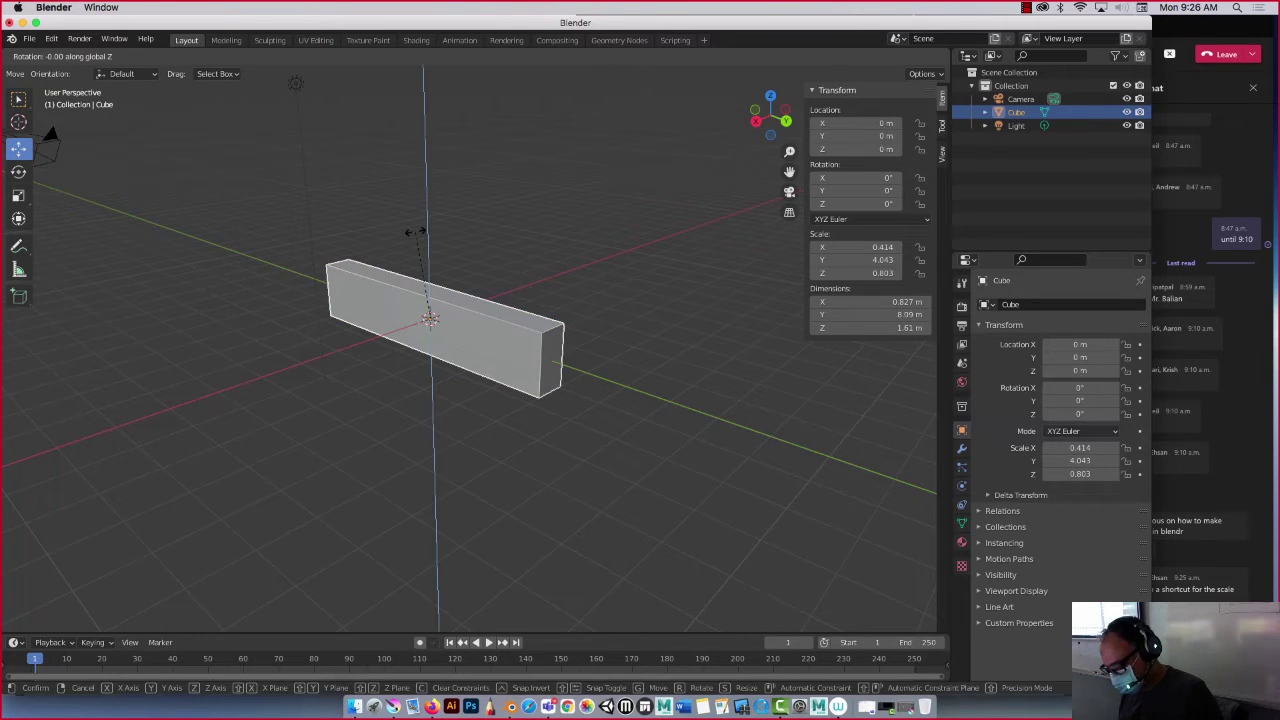
{"action": "type", "text": "90"}
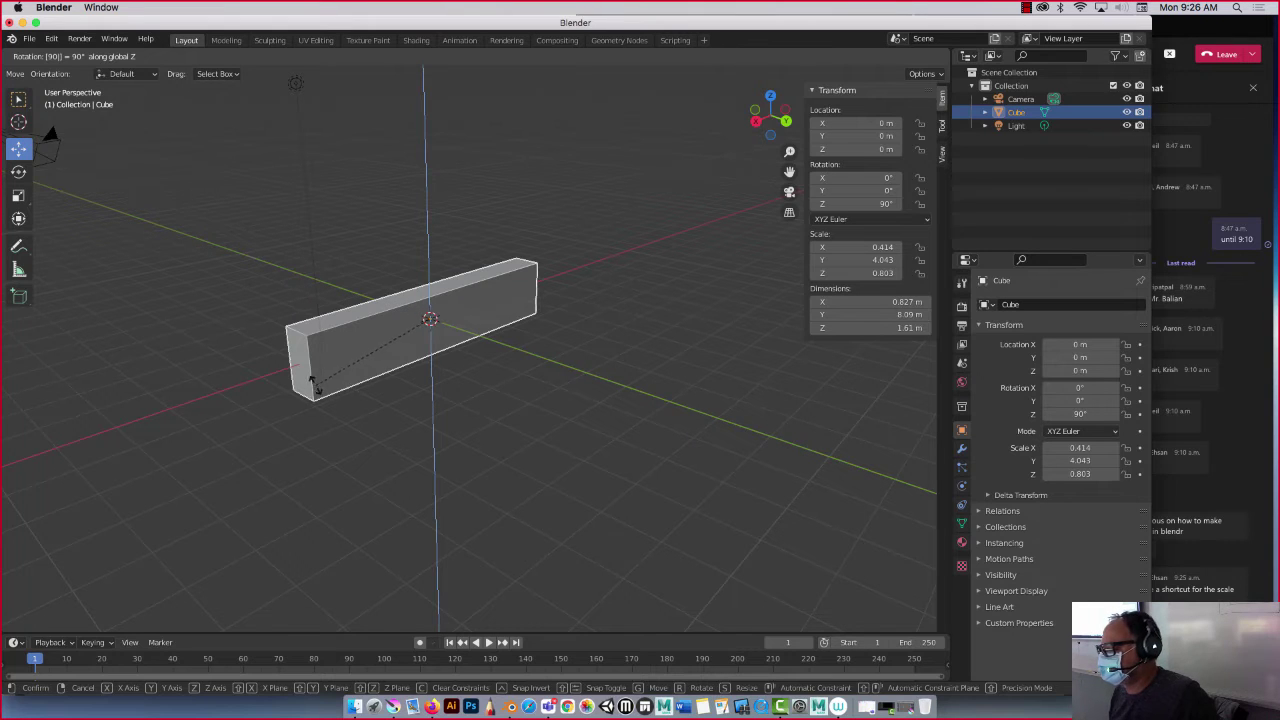
{"action": "key", "text": "Return"}
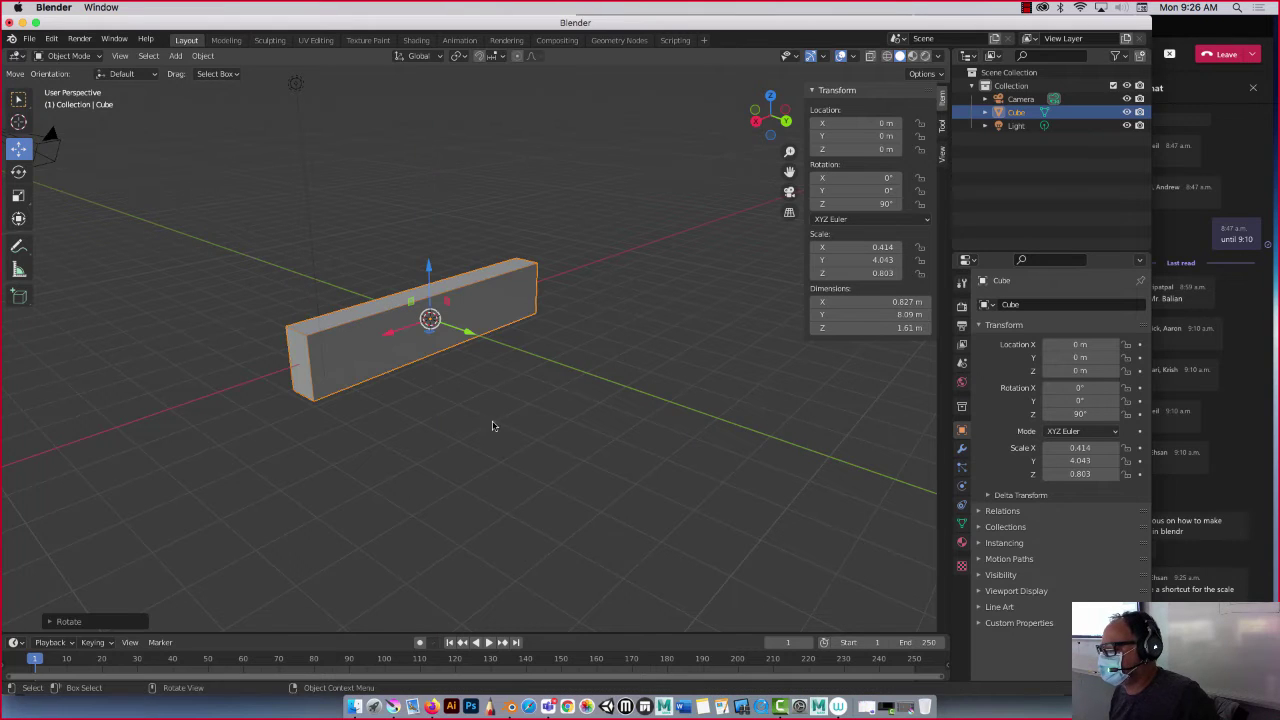
Rotate the block freehand about the Z axis, and set its Z rotation to 90°
{"action": "left_click", "coordinate": [18, 174]}
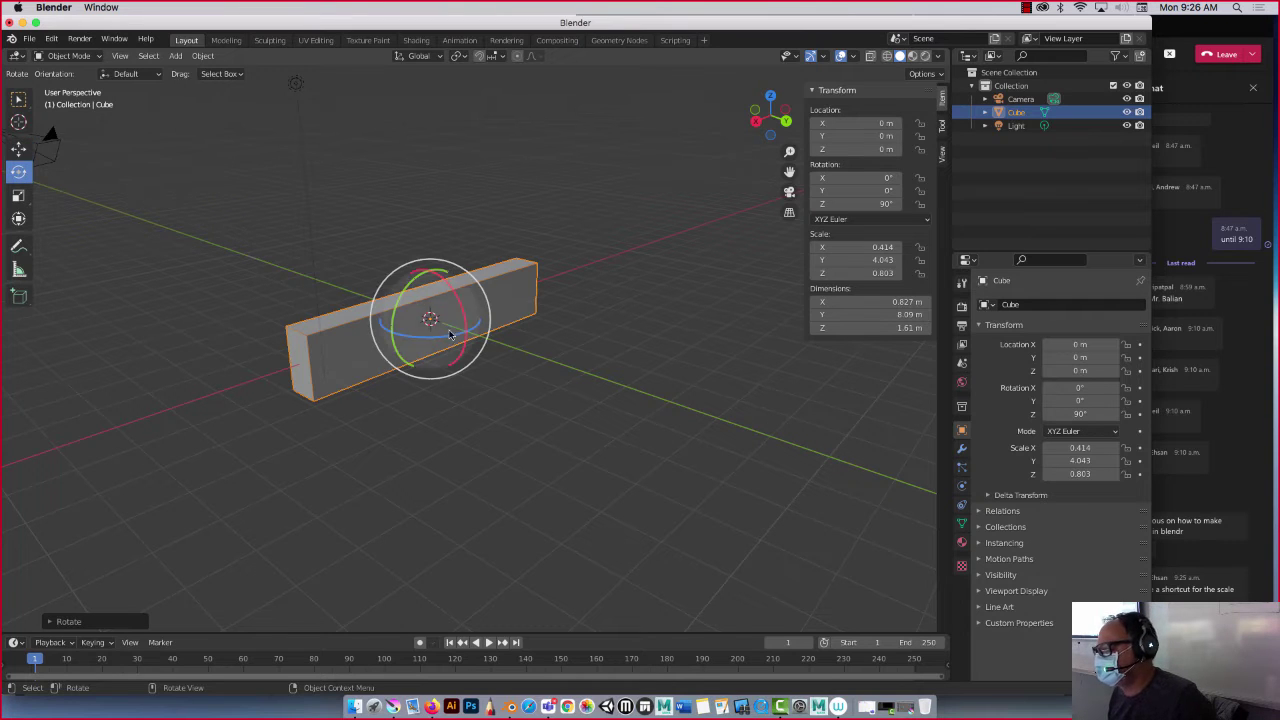
{"action": "left_click_drag", "start_coordinate": [450, 335], "coordinate": [540, 347]}
{"action": "left_click", "coordinate": [1108, 413]}
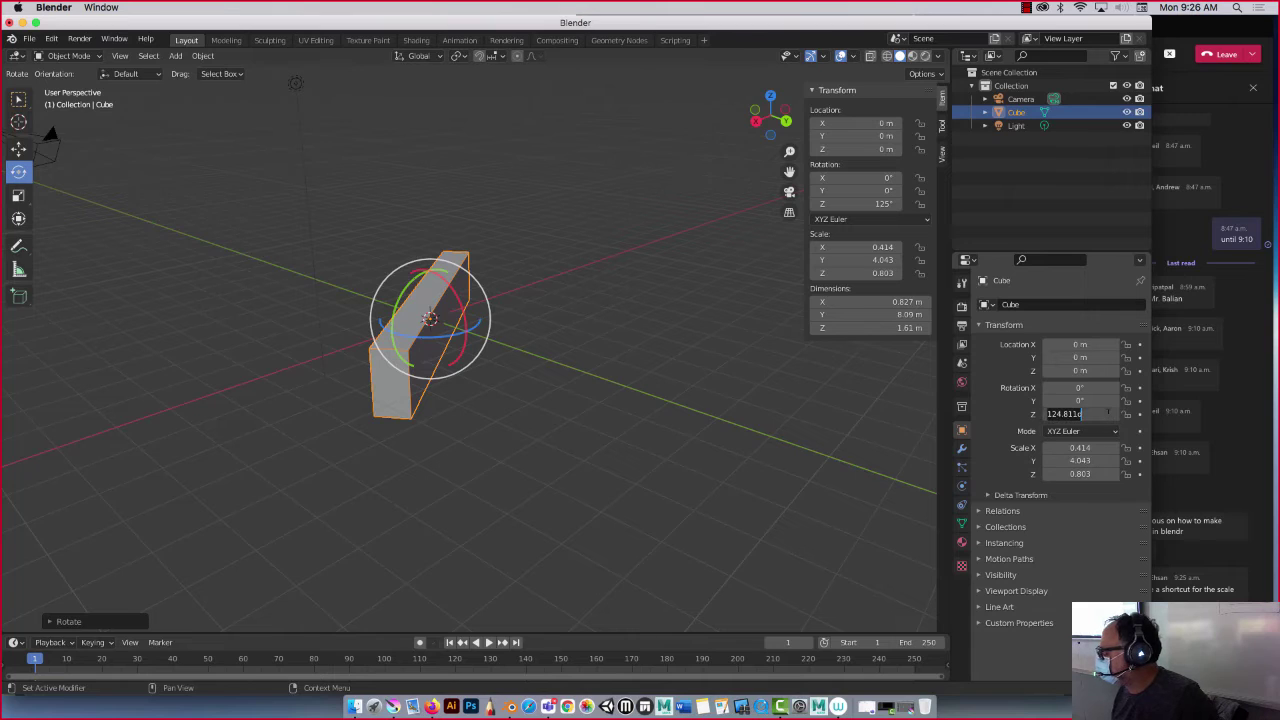
{"action": "type", "text": "90"}
{"action": "key", "text": "Return"}
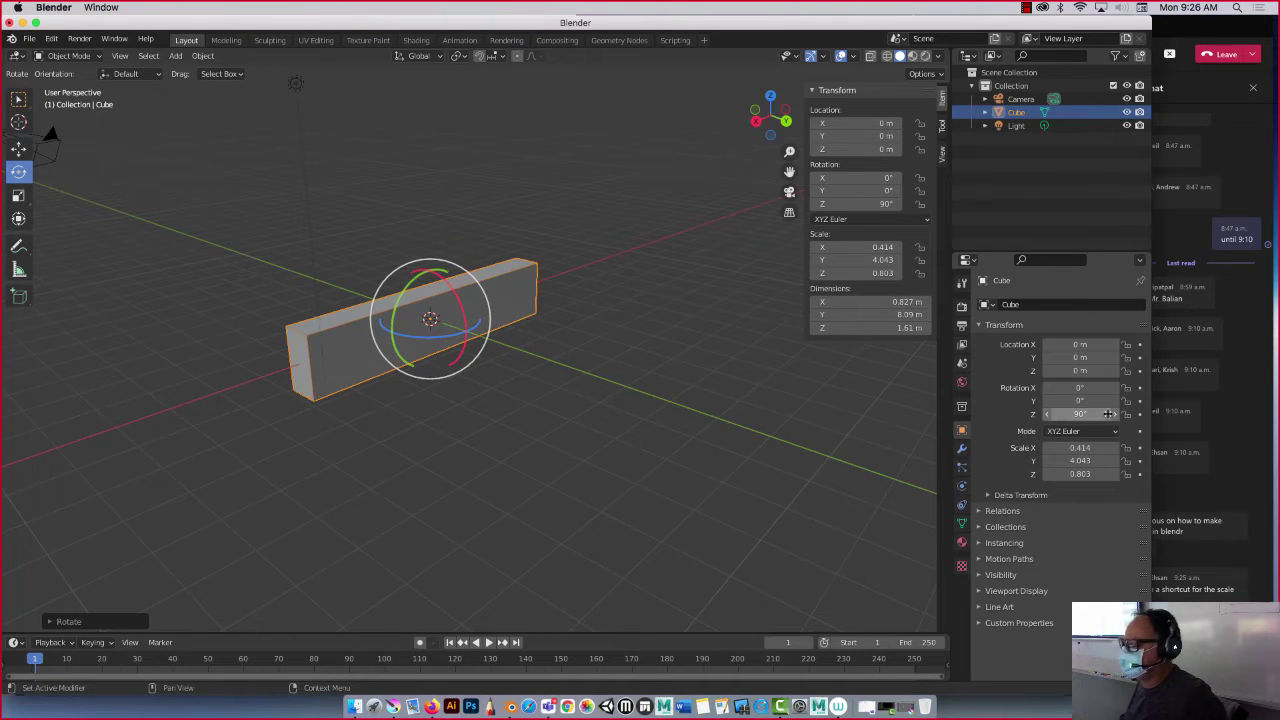
Set the block's Z rotation to 0°
{"action": "left_click", "coordinate": [1108, 413]}
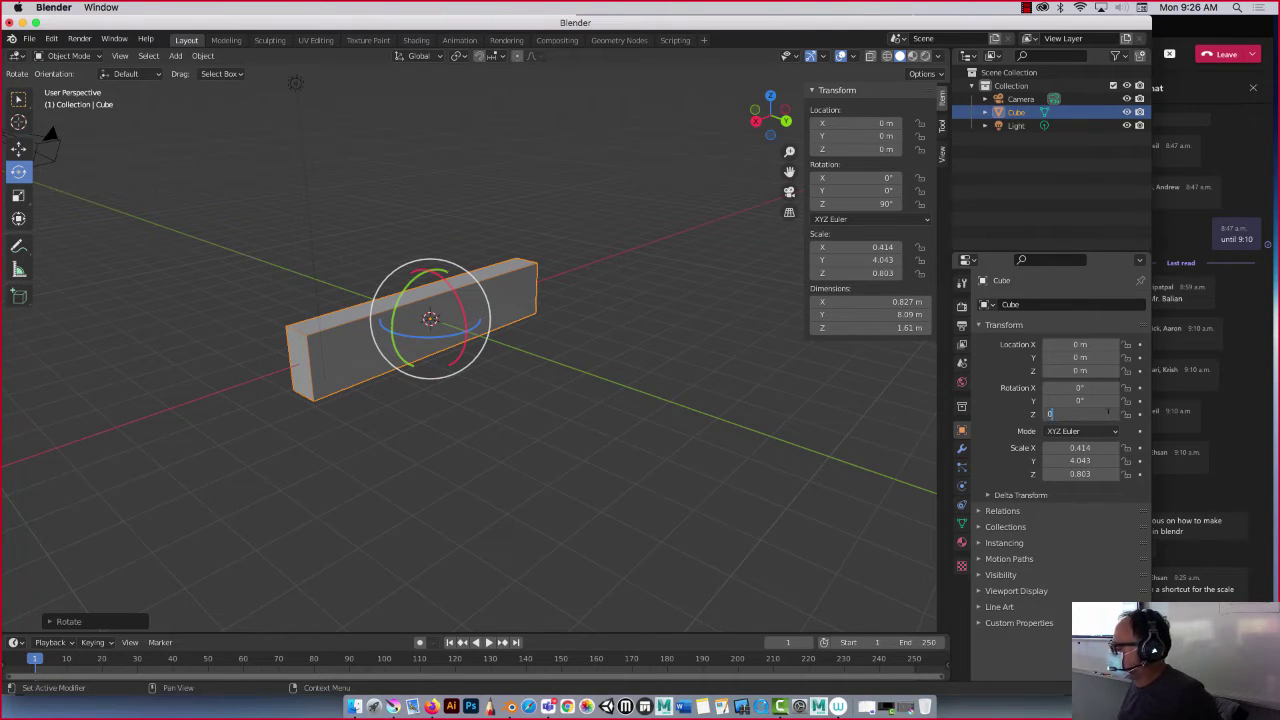
{"action": "type", "text": "0"}
{"action": "key", "text": "Return"}
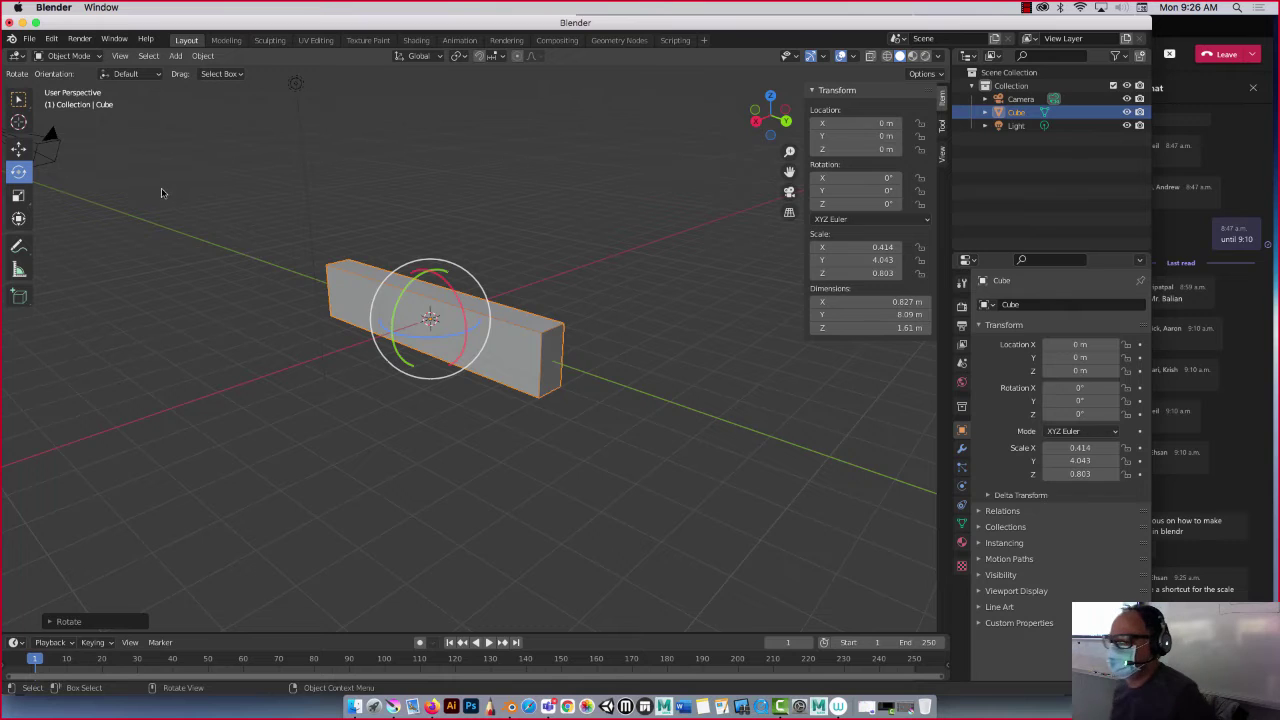
Scale the block along X only to a factor of about 0.876, and deselect it
{"action": "left_click", "coordinate": [18, 195]}
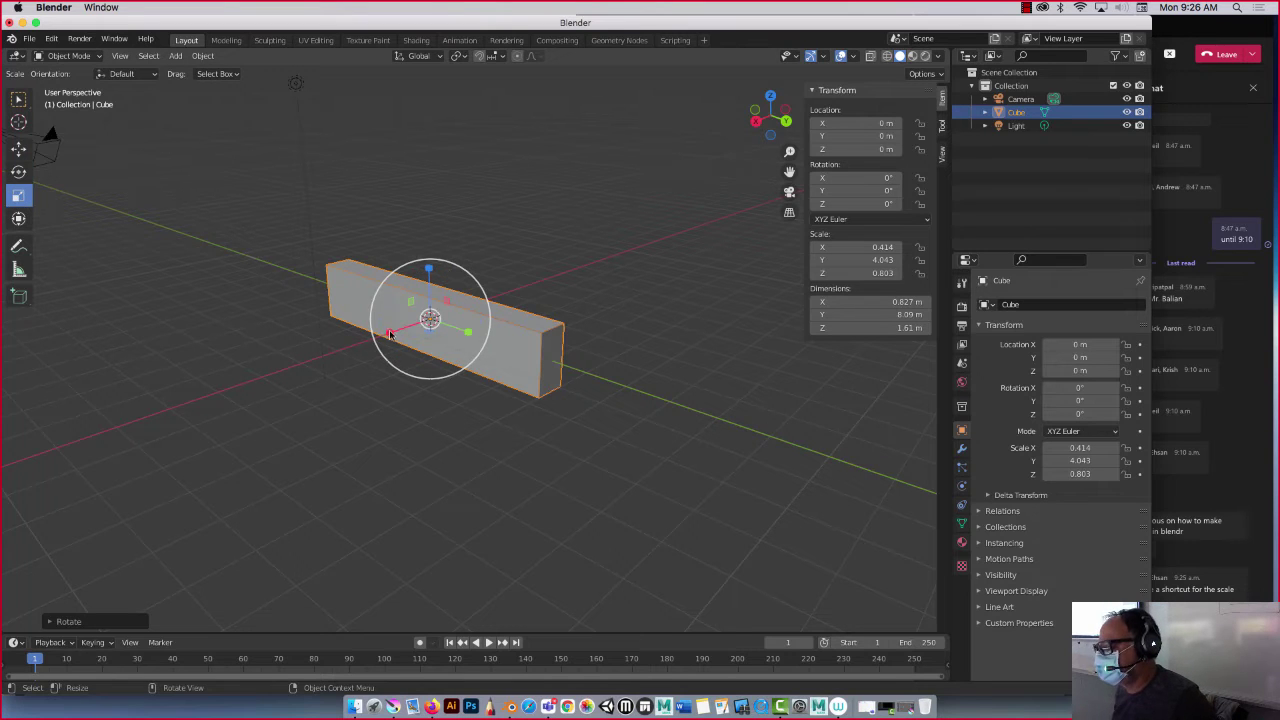
{"action": "left_click_drag", "start_coordinate": [390, 333], "coordinate": [356, 337]}
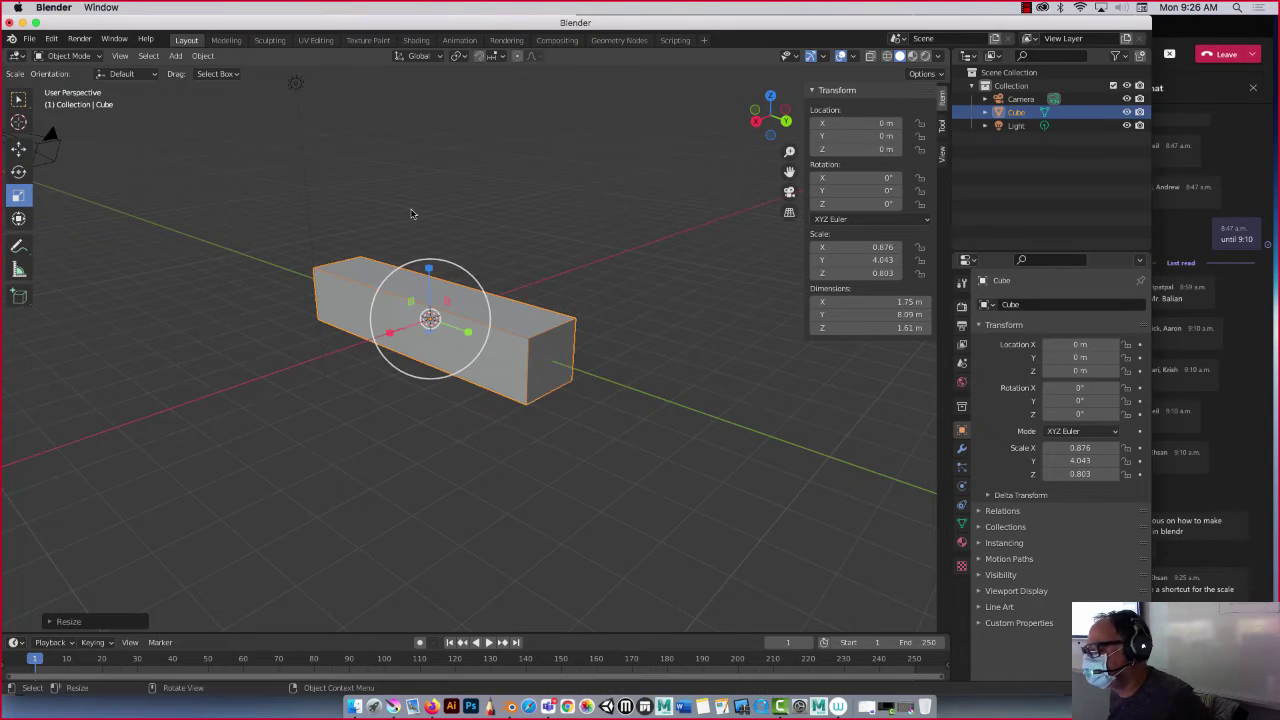
{"action": "left_click", "coordinate": [410, 213]}
Duplicate the block and place the copy about 2.82 m above the original along the global Z axis
{"action": "middle_click_drag", "start_coordinate": [408, 212], "coordinate": [281, 206]}
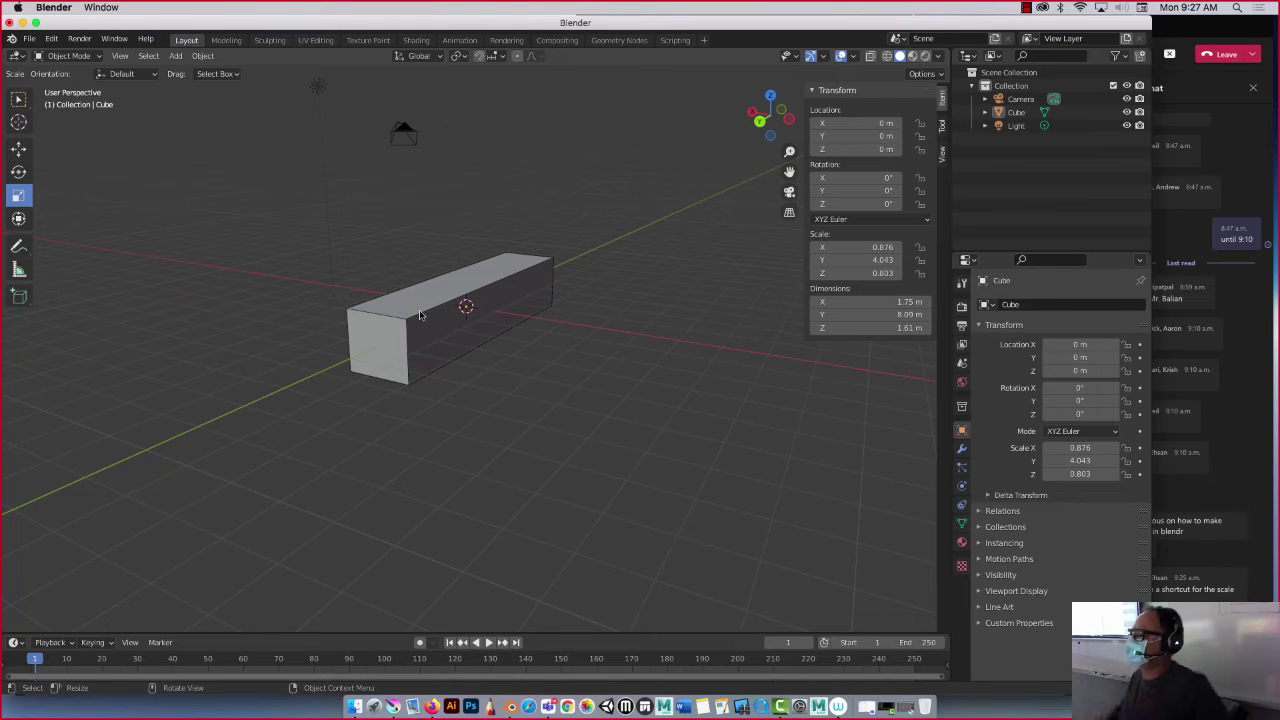
{"action": "middle_click_drag", "start_coordinate": [266, 280], "coordinate": [425, 265]}
{"action": "left_click", "coordinate": [379, 325]}
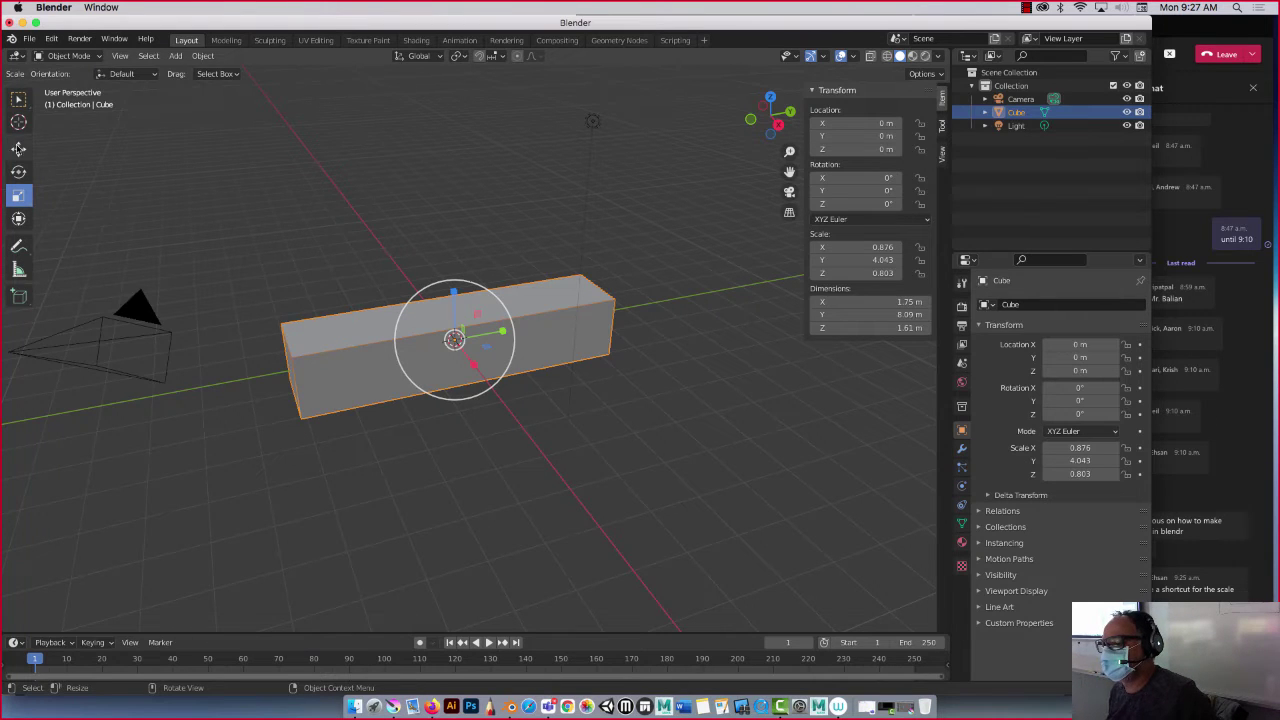
{"action": "left_click", "coordinate": [18, 148]}
{"action": "right_click", "coordinate": [420, 316]}
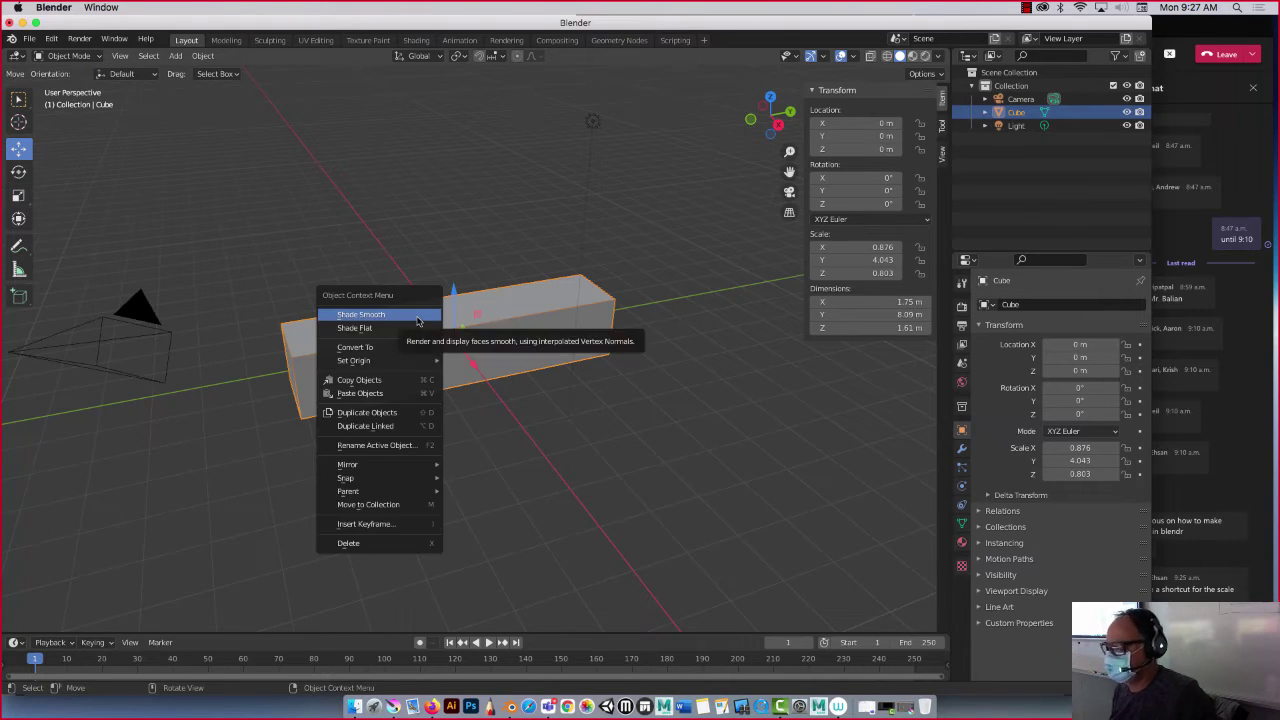
{"action": "left_click", "coordinate": [348, 413]}
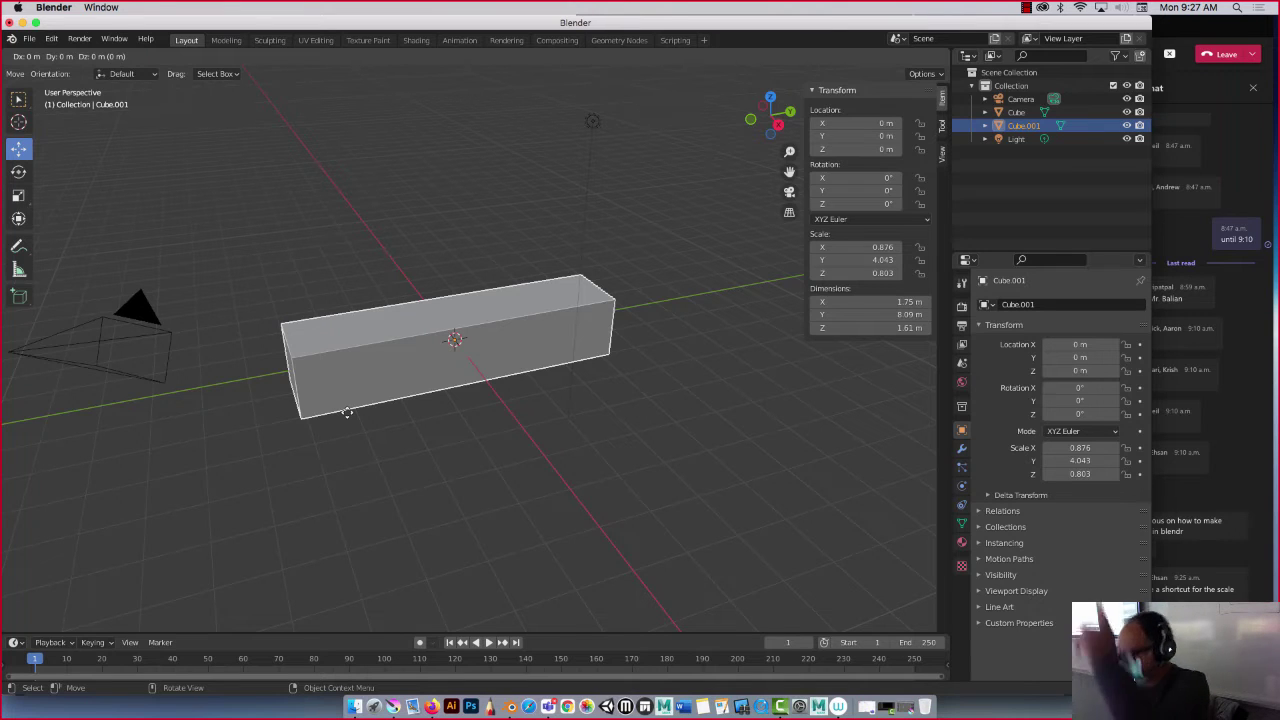
{"action": "key", "text": "z"}
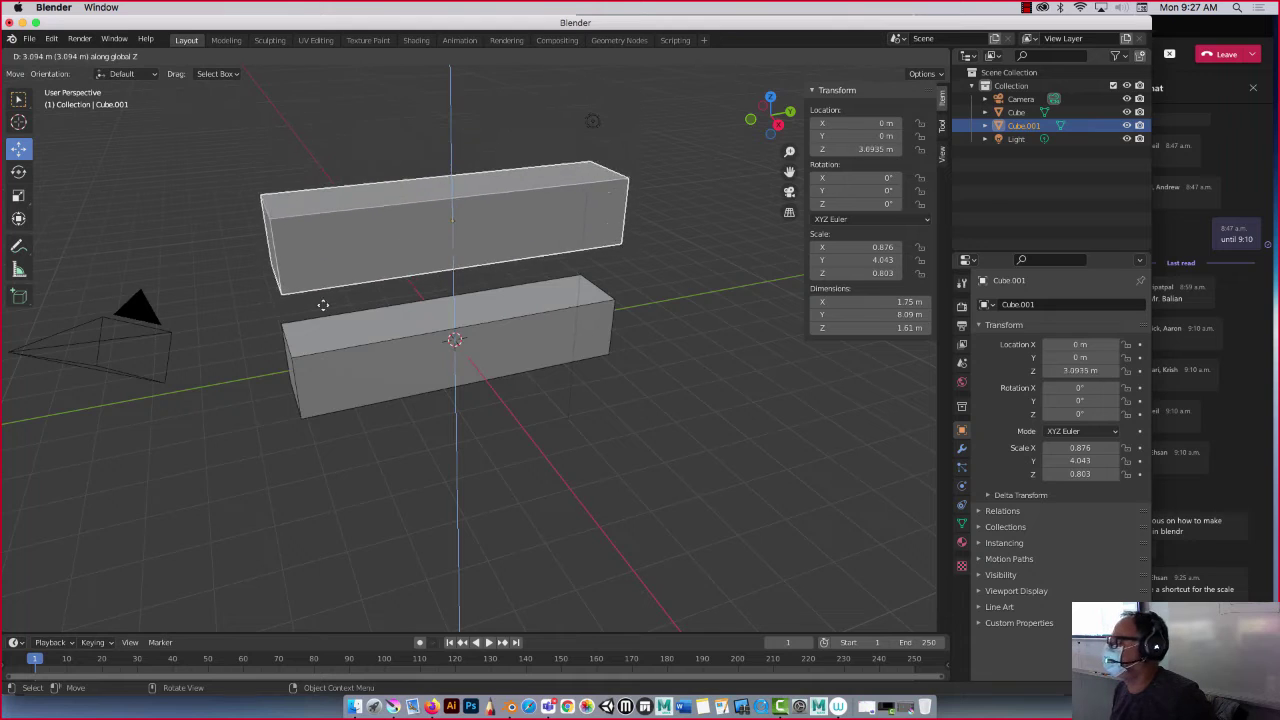
{"action": "left_click", "coordinate": [323, 309]}
Duplicate the upper block, shift the copy about -1.11 m along X and raise it, and undo the copy
{"action": "right_click", "coordinate": [322, 246]}
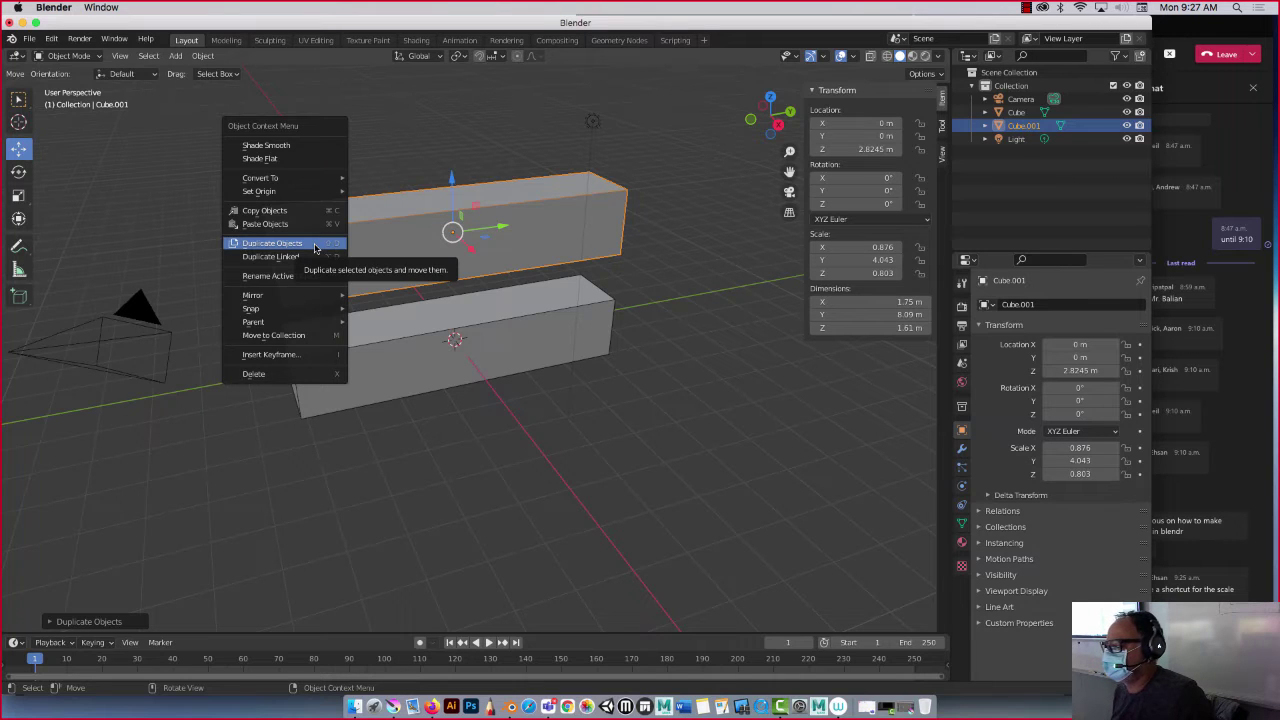
{"action": "left_click", "coordinate": [315, 247]}
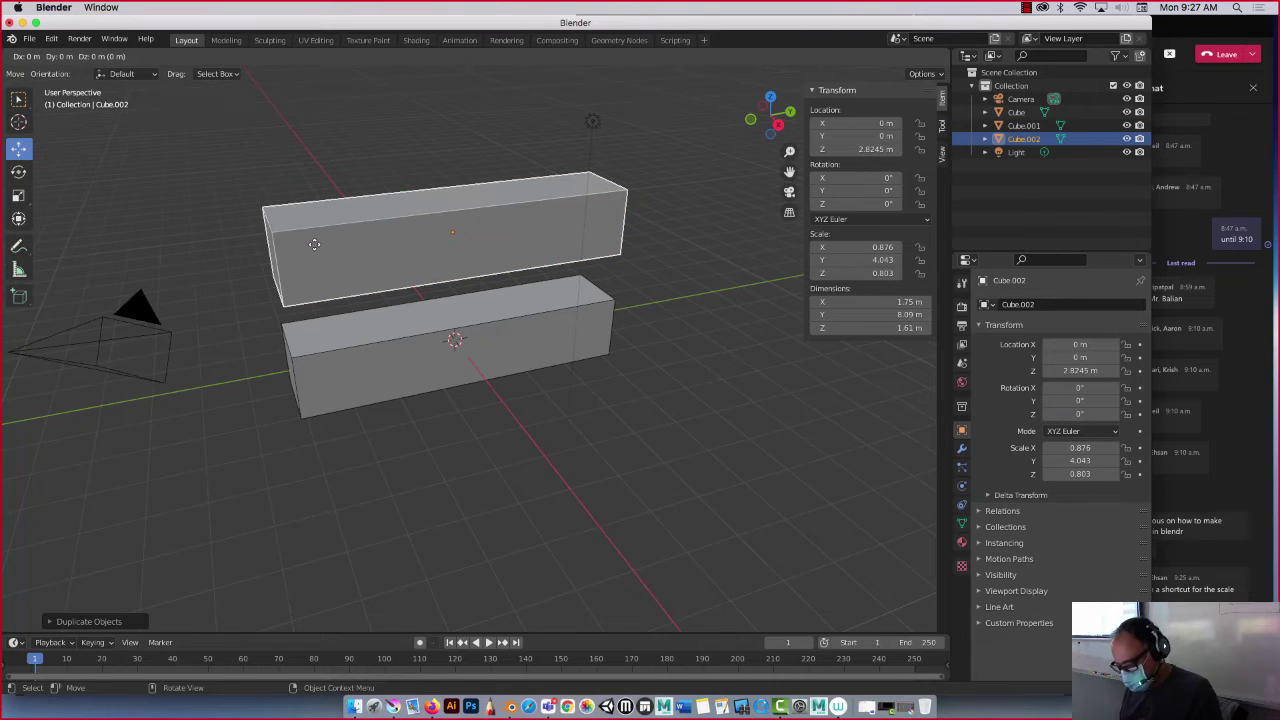
{"action": "key", "text": "x"}
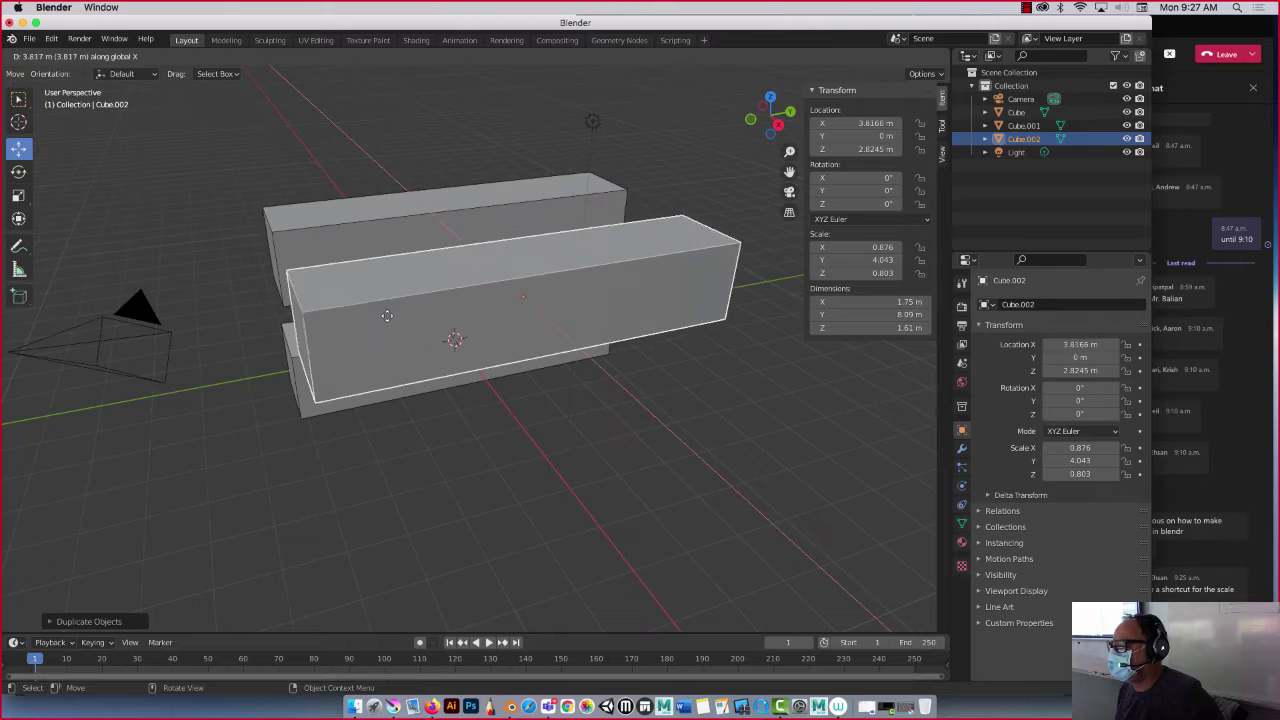
{"action": "left_click", "coordinate": [298, 235]}
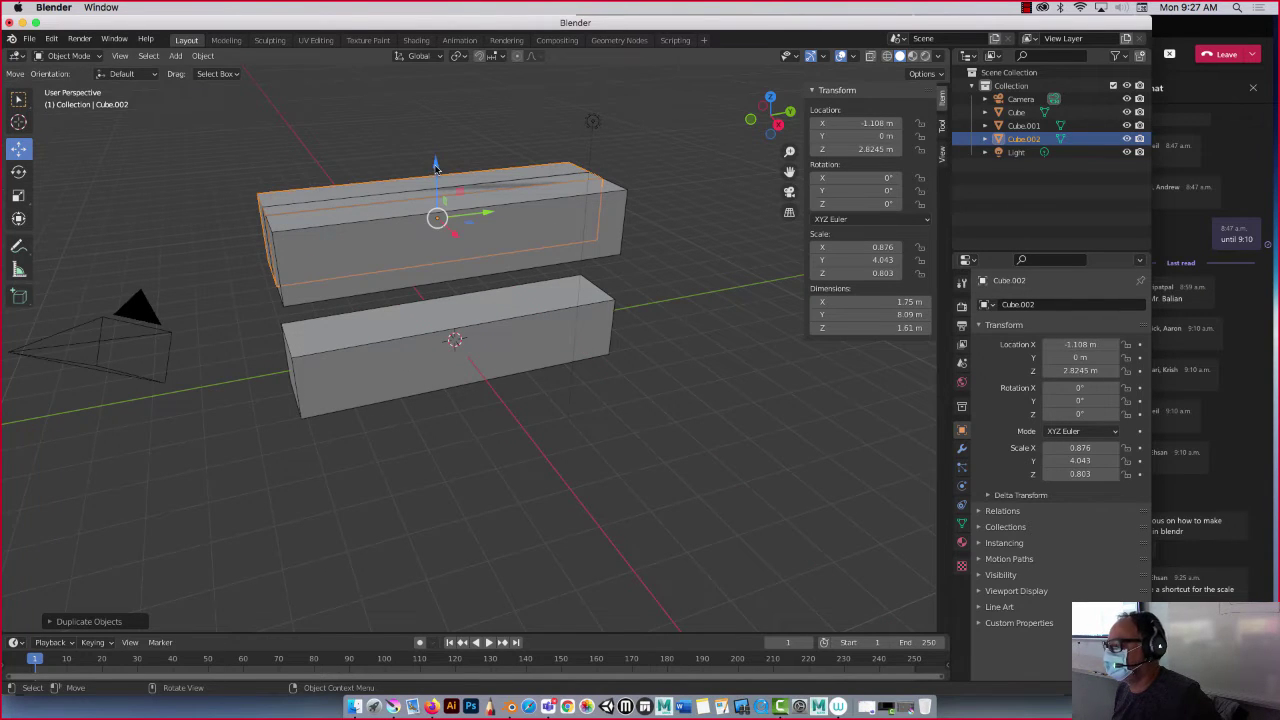
{"action": "left_click_drag", "start_coordinate": [435, 168], "coordinate": [443, 131]}
{"action": "middle_click_drag", "start_coordinate": [424, 146], "coordinate": [345, 194]}
{"action": "key", "text": "super+z"}
{"action": "key", "text": "super+z"}
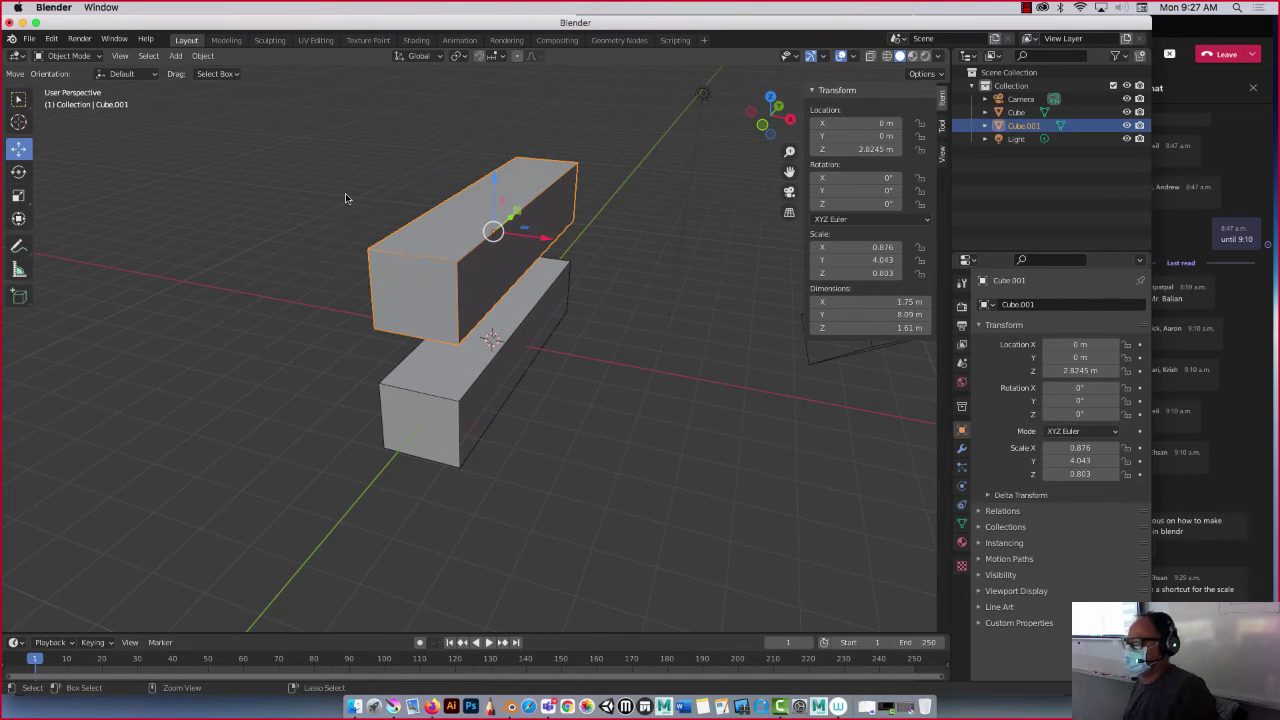
Rotate the upper block about -18.1° around Z, and set its Z rotation to 90°
{"action": "left_click", "coordinate": [18, 171]}
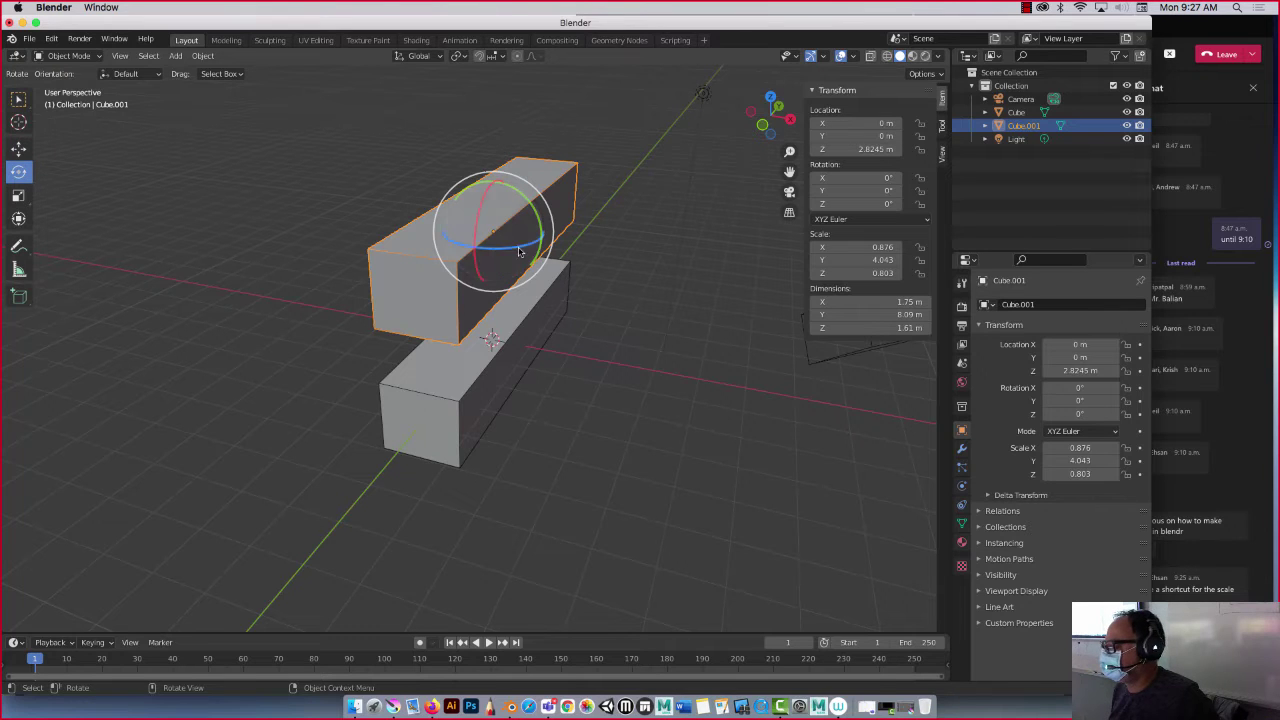
{"action": "left_click_drag", "start_coordinate": [519, 253], "coordinate": [508, 254]}
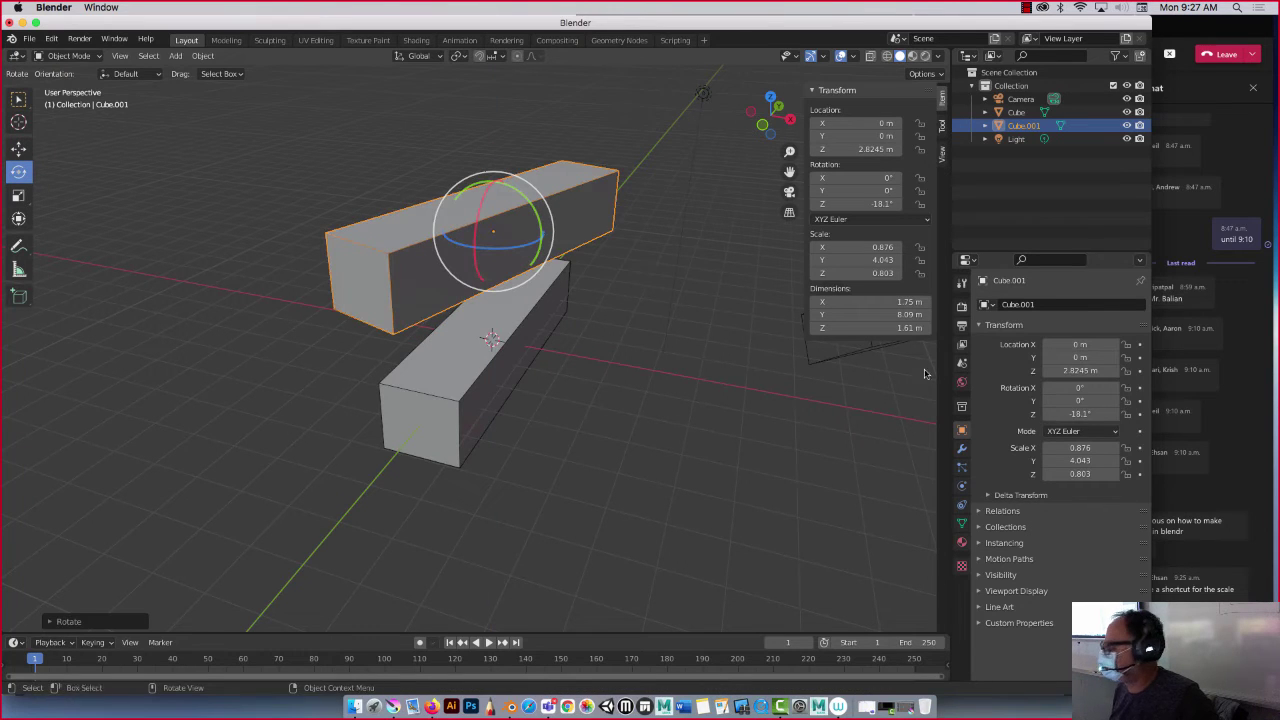
{"action": "left_click", "coordinate": [1080, 414]}
{"action": "type", "text": "90"}
{"action": "key", "text": "Return"}
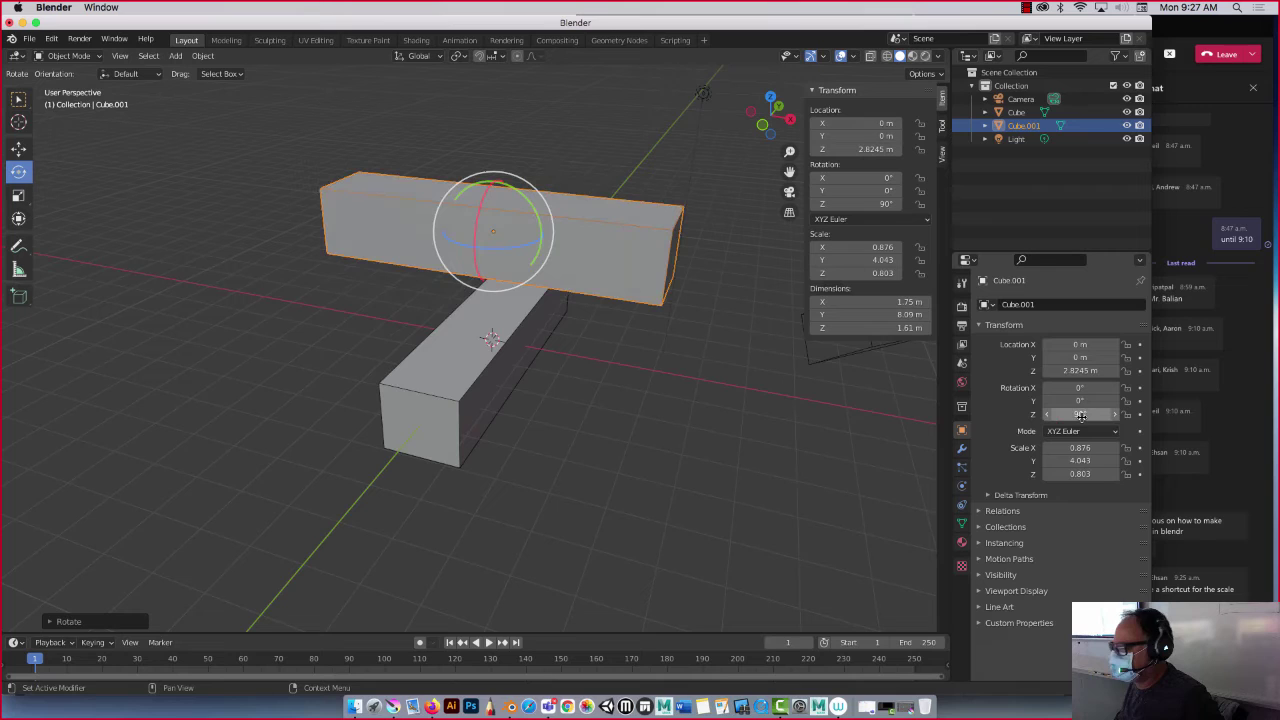
Activate the Move tool and split the Outliner area vertically into two side-by-side areas
{"action": "left_click", "coordinate": [17, 150]}
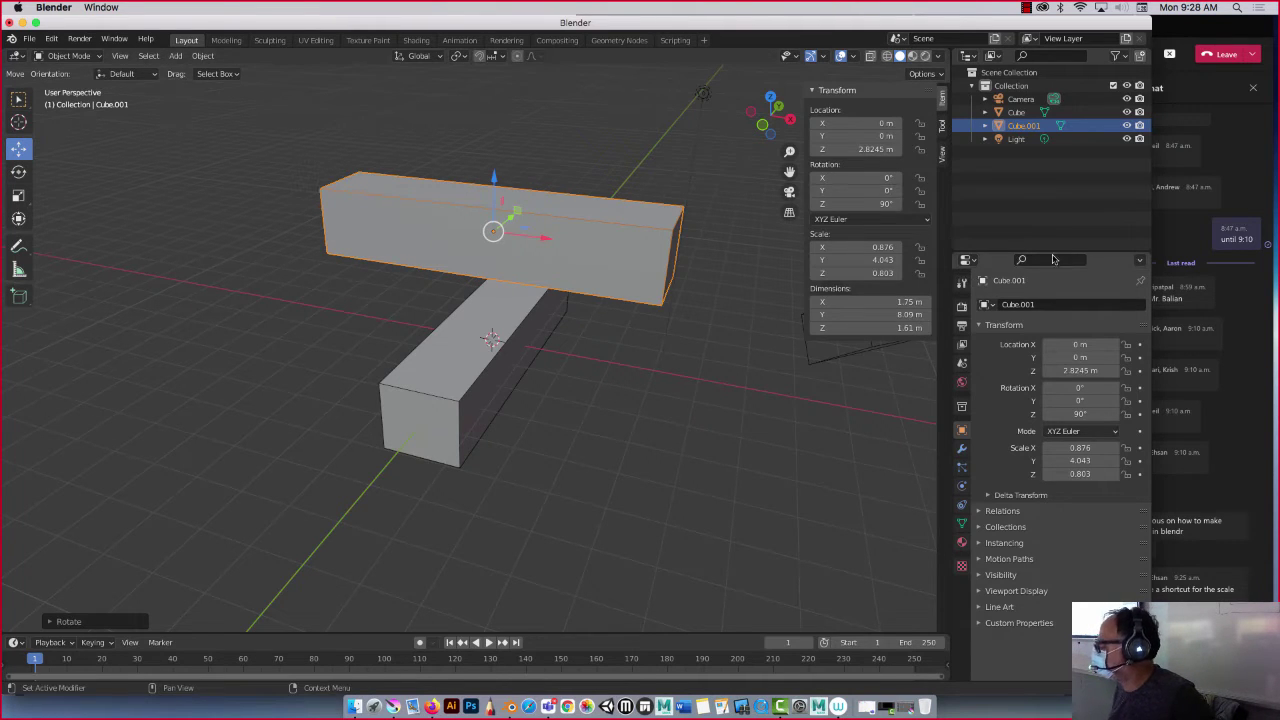
{"action": "right_click", "coordinate": [1124, 251]}
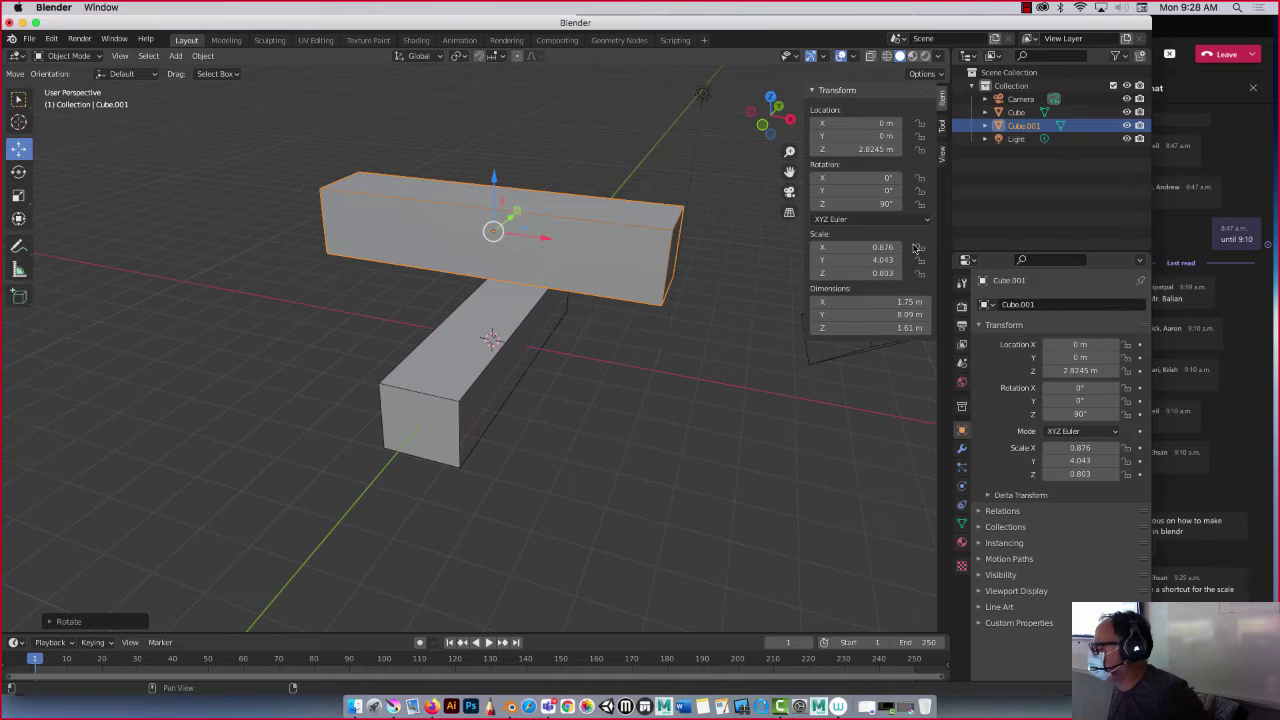
{"action": "mouse_move", "coordinate": [950, 240]}
{"action": "left_mouse_down"}
{"action": "mouse_move", "coordinate": [452, 242]}
{"action": "mouse_move", "coordinate": [955, 245]}
{"action": "left_mouse_up"}
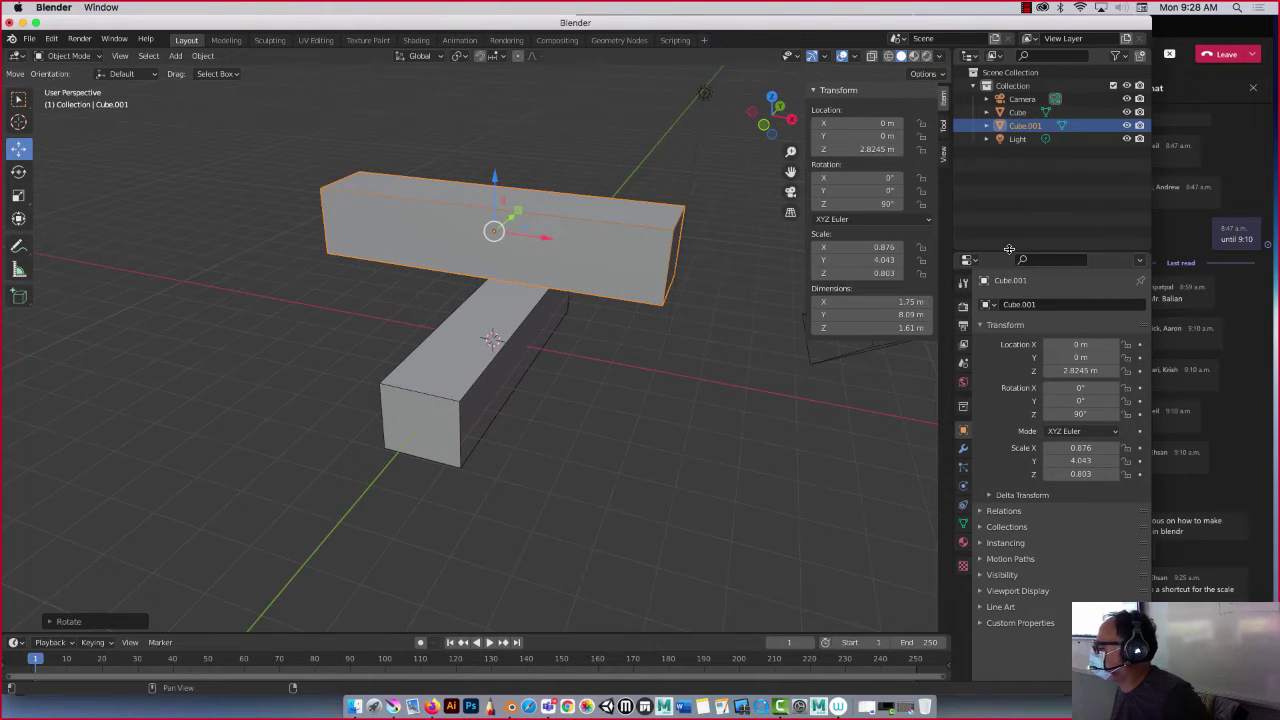
{"action": "right_click", "coordinate": [1009, 249]}
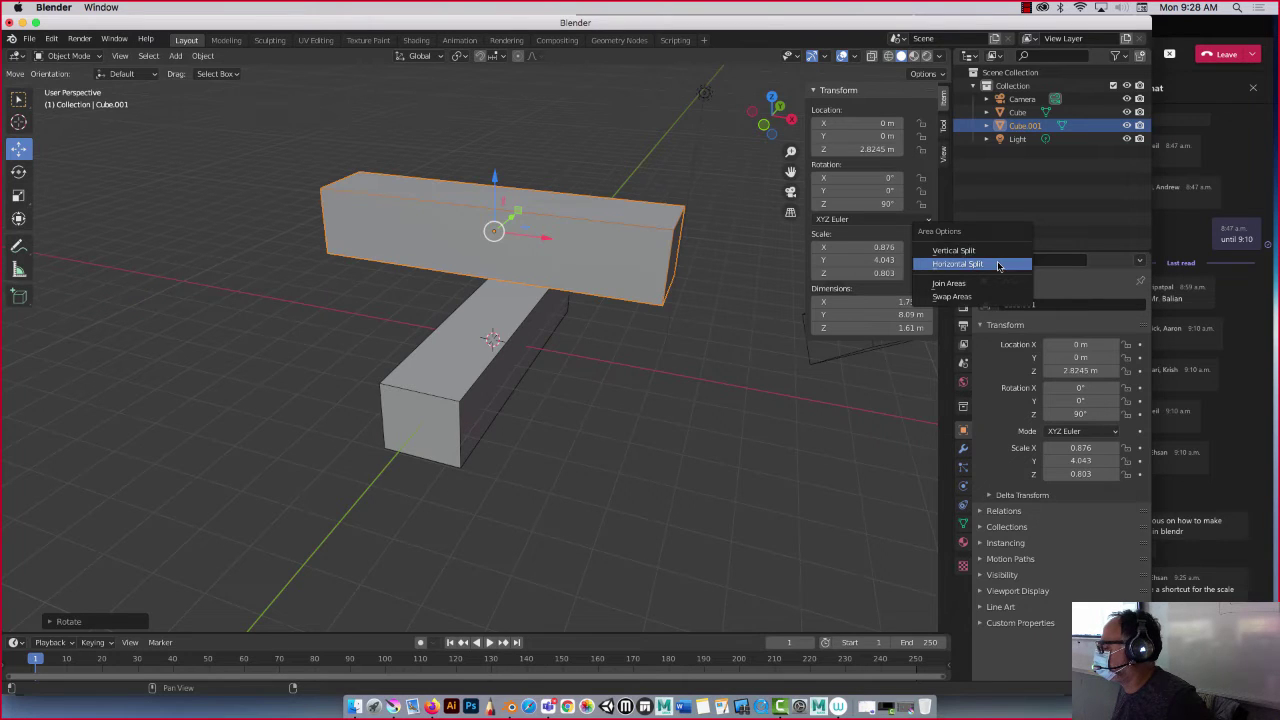
{"action": "left_click", "coordinate": [1009, 250]}
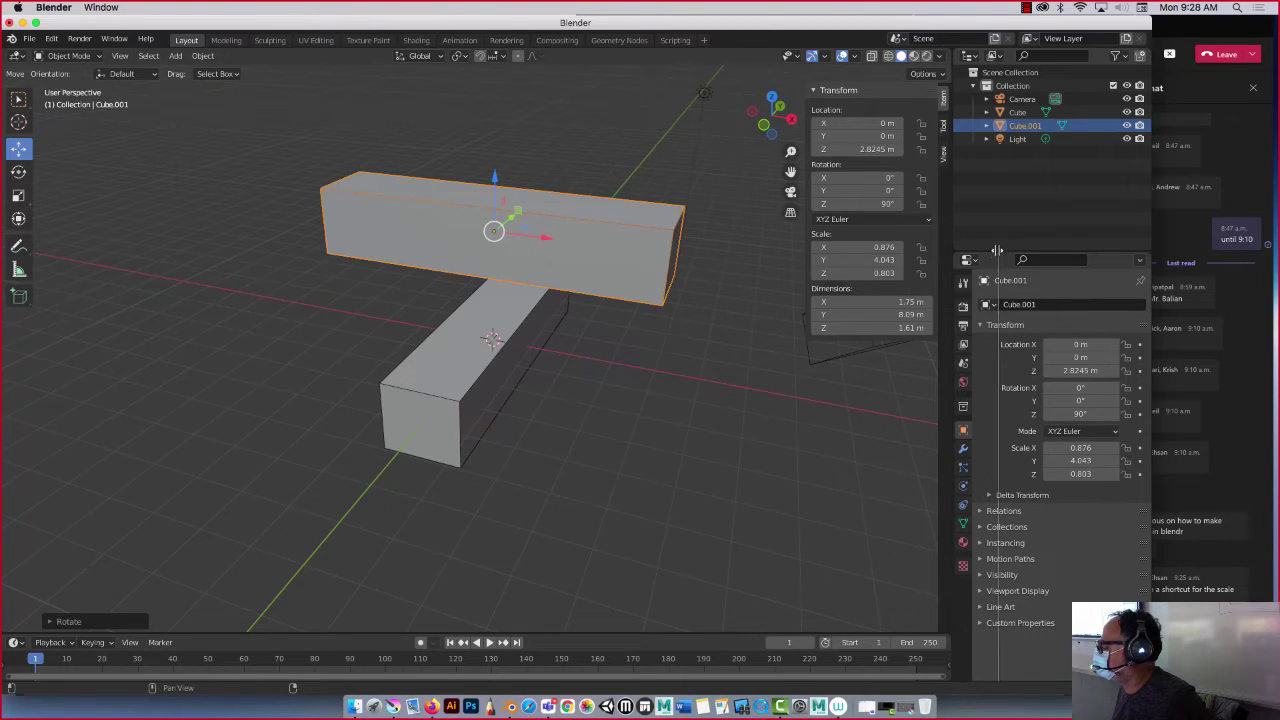
{"action": "left_click", "coordinate": [1049, 222]}
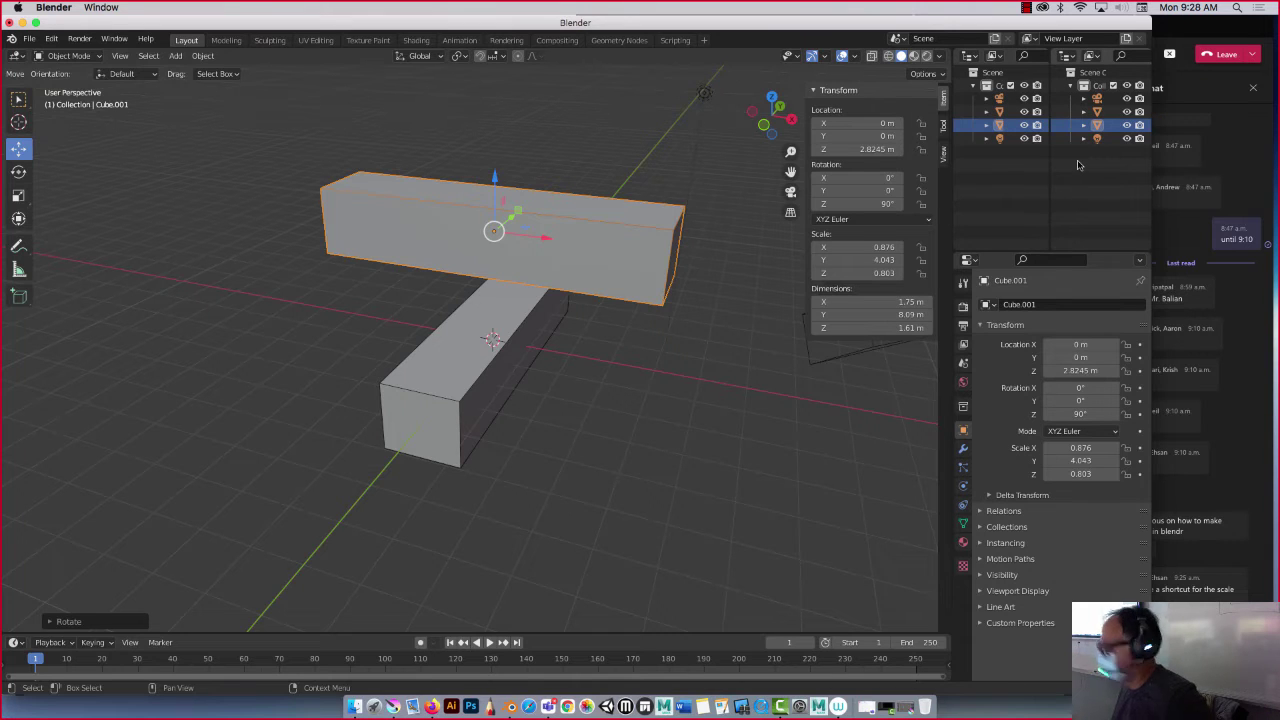
Undo the upper block's last rotation change, and join the two side-by-side Outliner areas back into one
{"action": "key", "text": "super+z"}
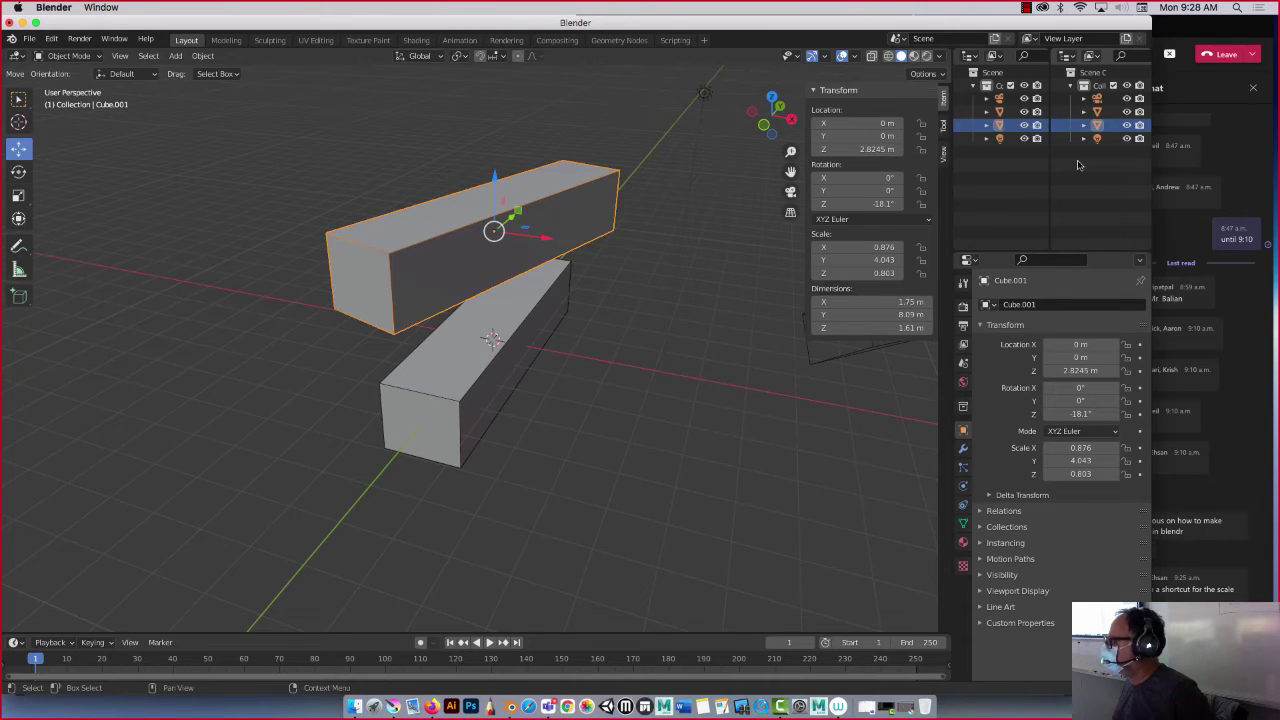
{"action": "right_click", "coordinate": [1049, 78]}
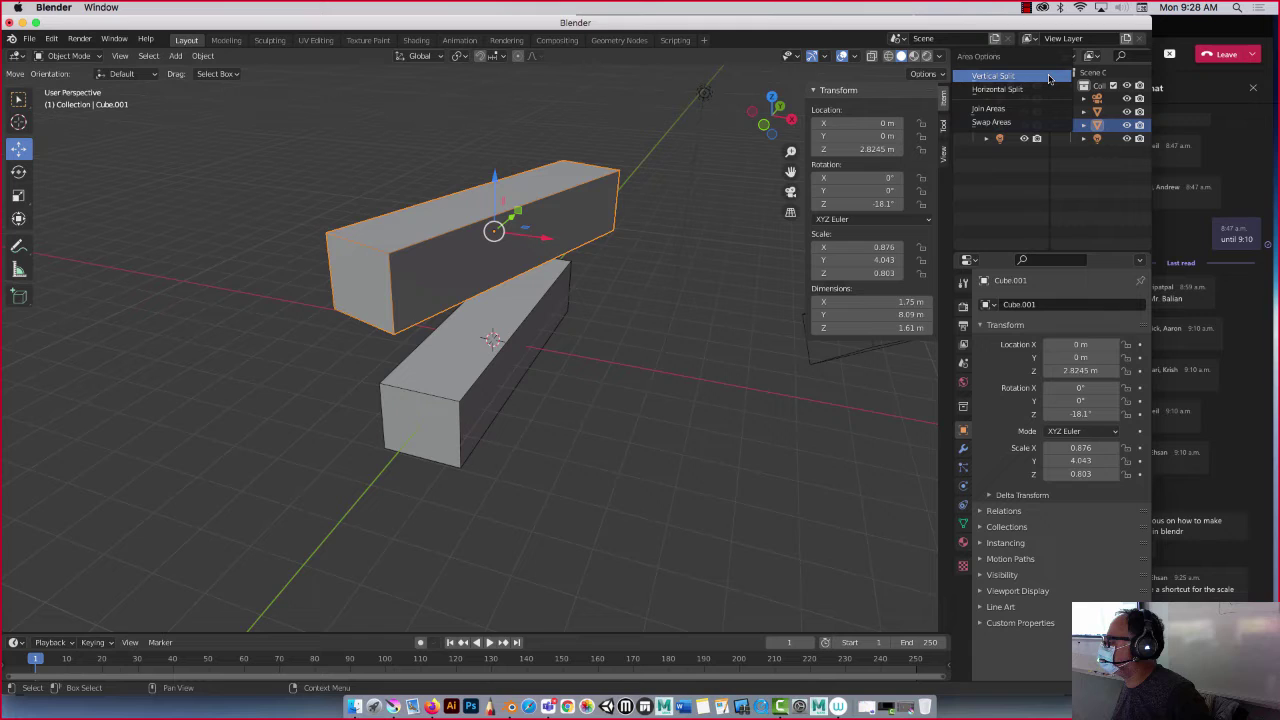
{"action": "left_click", "coordinate": [999, 110]}
{"action": "left_click", "coordinate": [970, 110]}
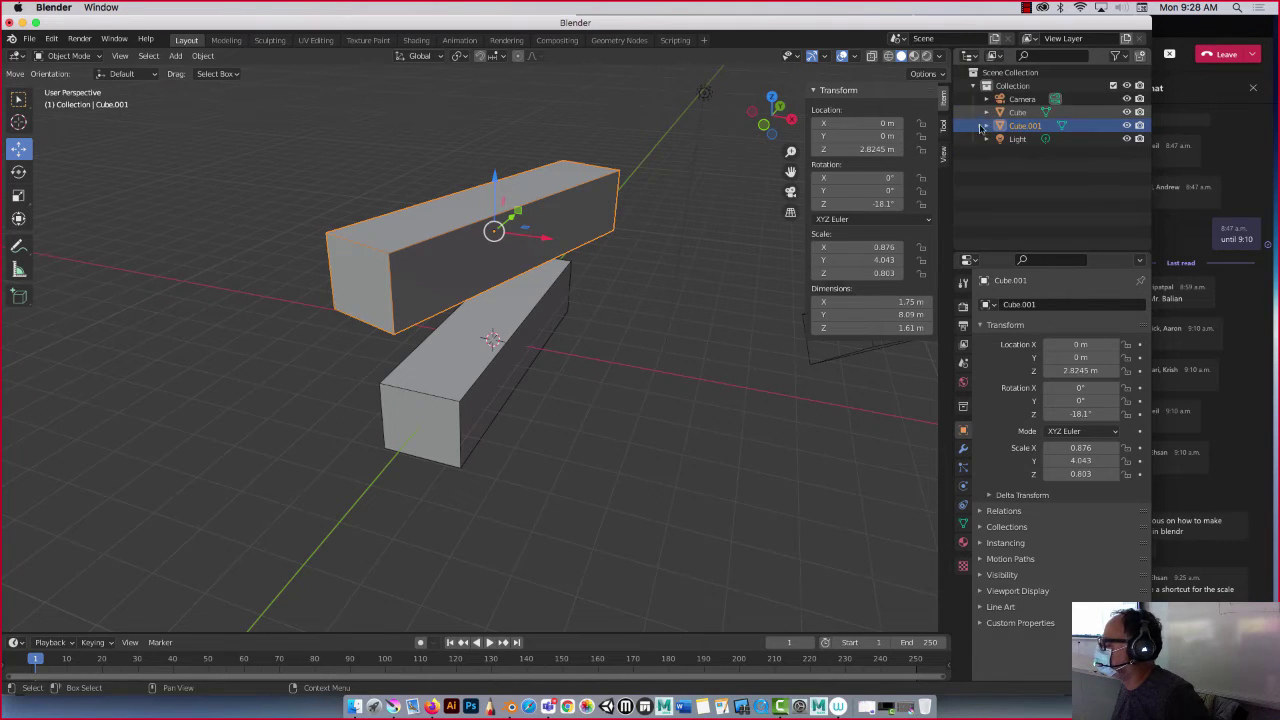
Split the Outliner area horizontally and enlarge the lower of the two resulting areas
{"action": "right_click", "coordinate": [1003, 249]}
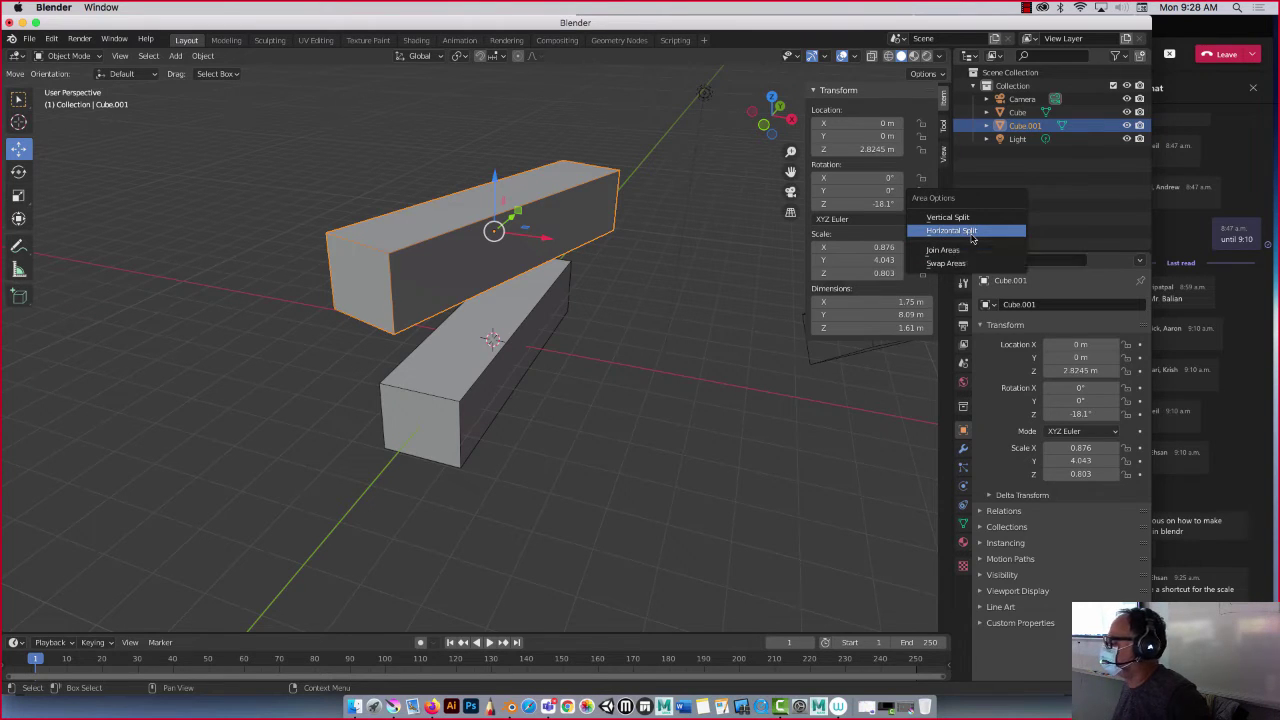
{"action": "left_click", "coordinate": [975, 249]}
{"action": "left_click", "coordinate": [967, 175]}
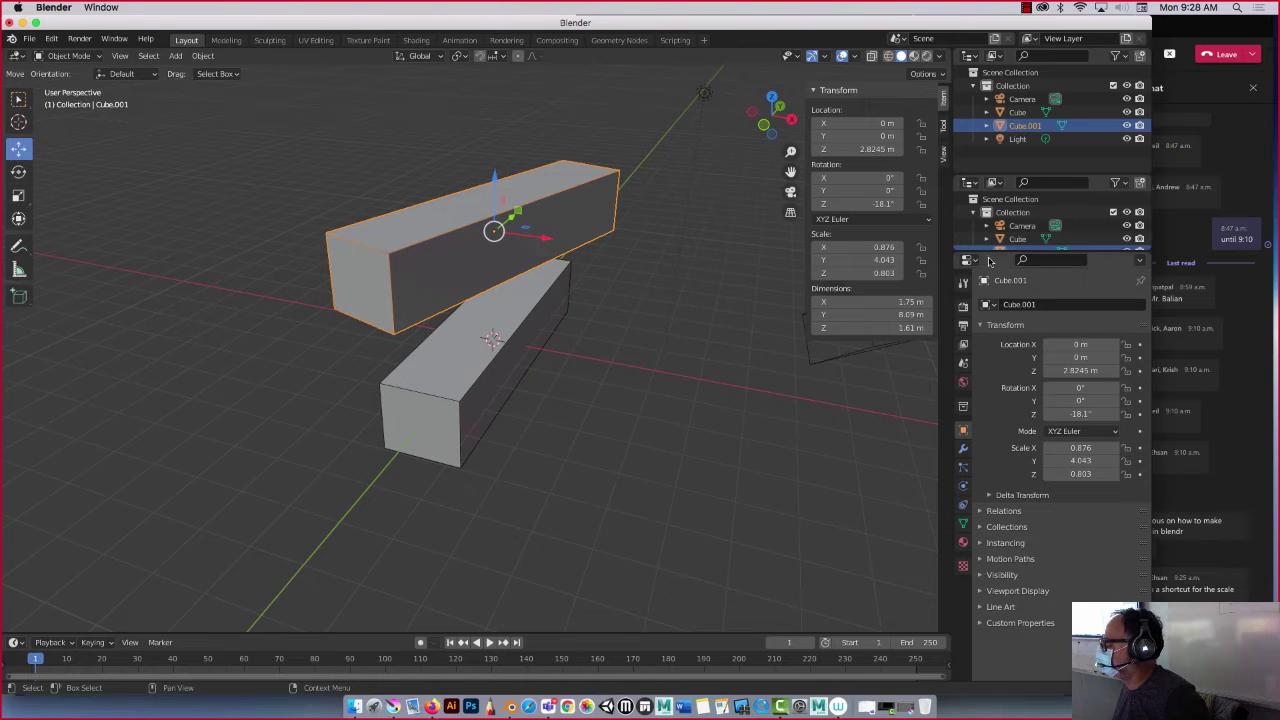
{"action": "left_click_drag", "start_coordinate": [992, 251], "coordinate": [973, 362]}
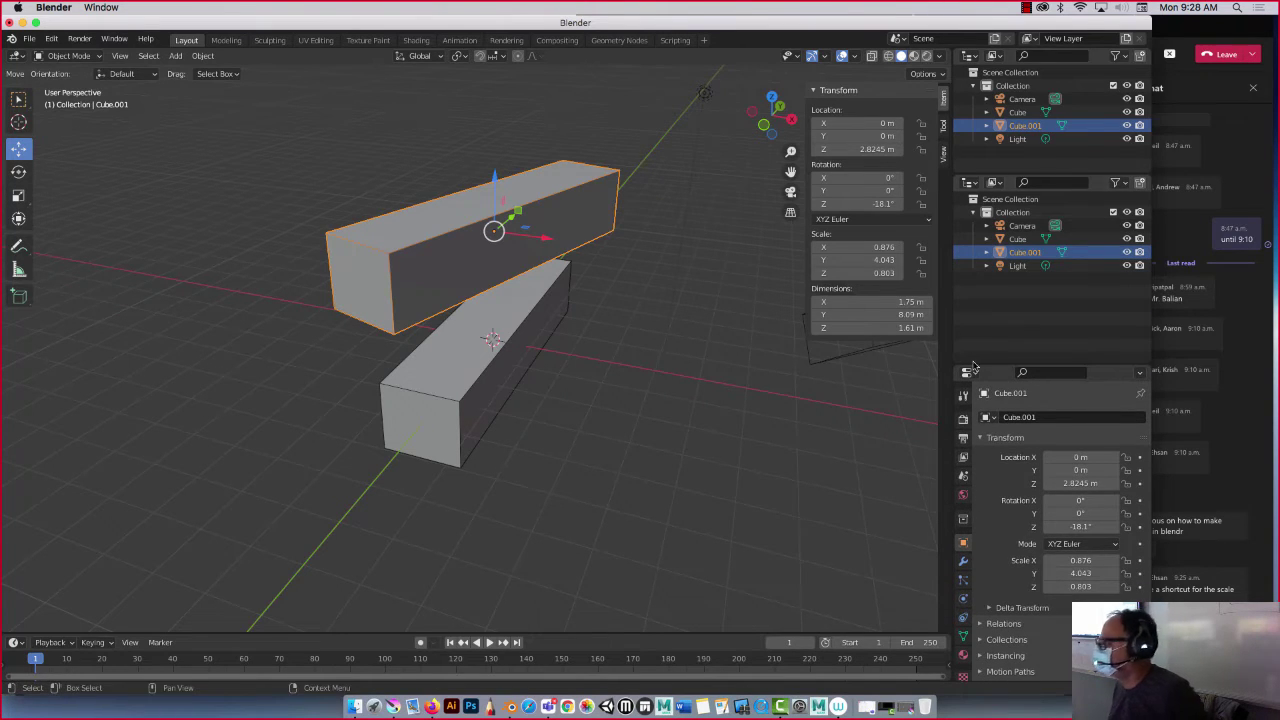
Change the lower Outliner area to an Image Editor
{"action": "left_click", "coordinate": [972, 183]}
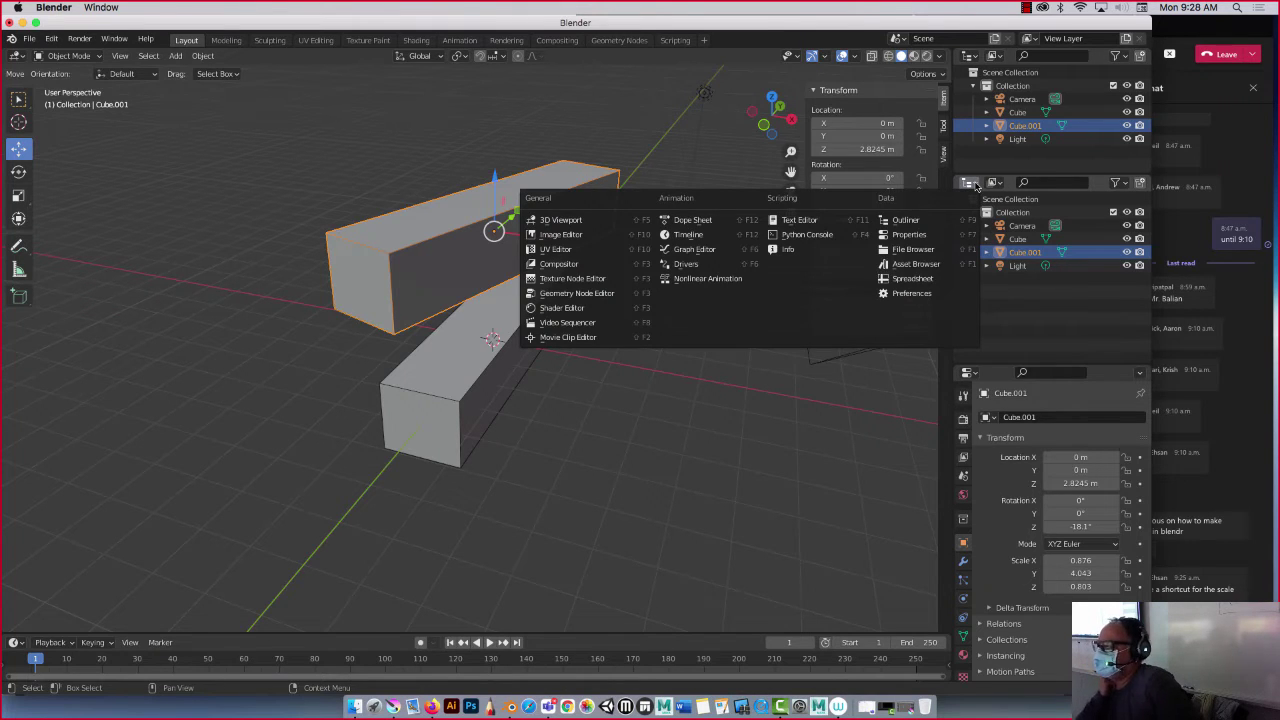
{"action": "left_click", "coordinate": [556, 235]}
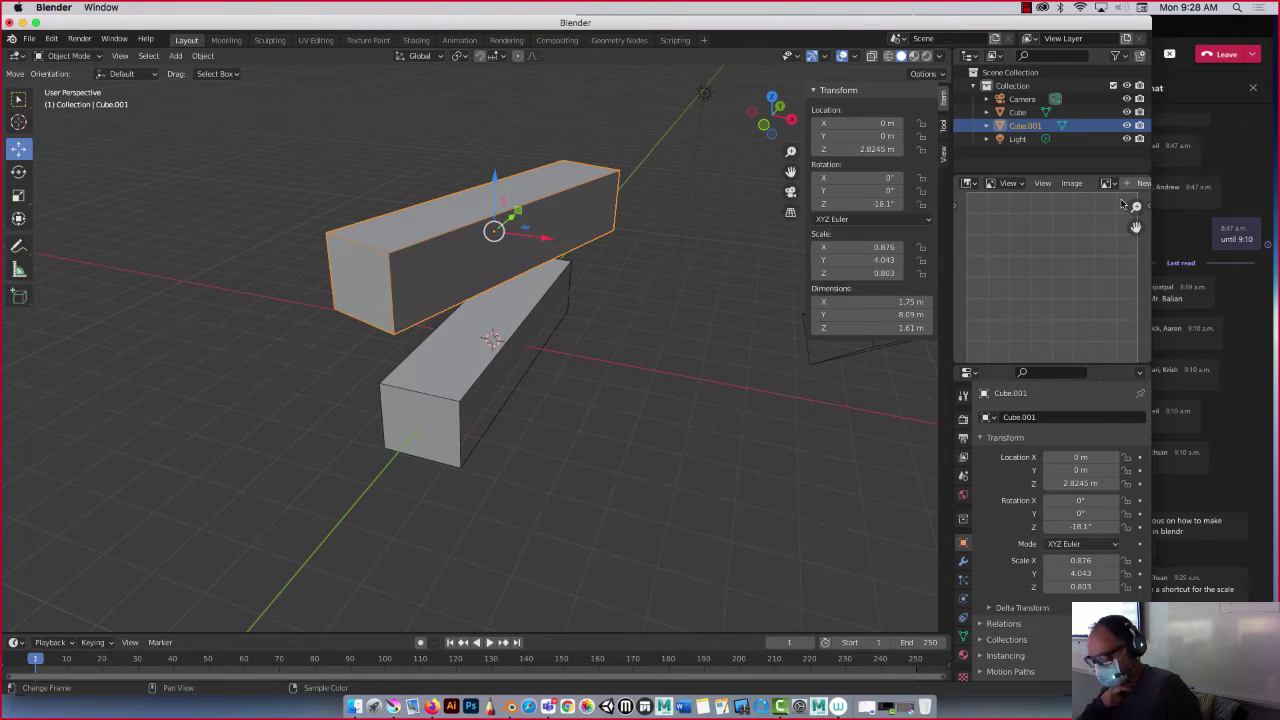
Add the Desktop file Screen Shot 2021-10-25 at 9.20.55 AM.png to the scene as a reference image
{"action": "left_click", "coordinate": [175, 56]}
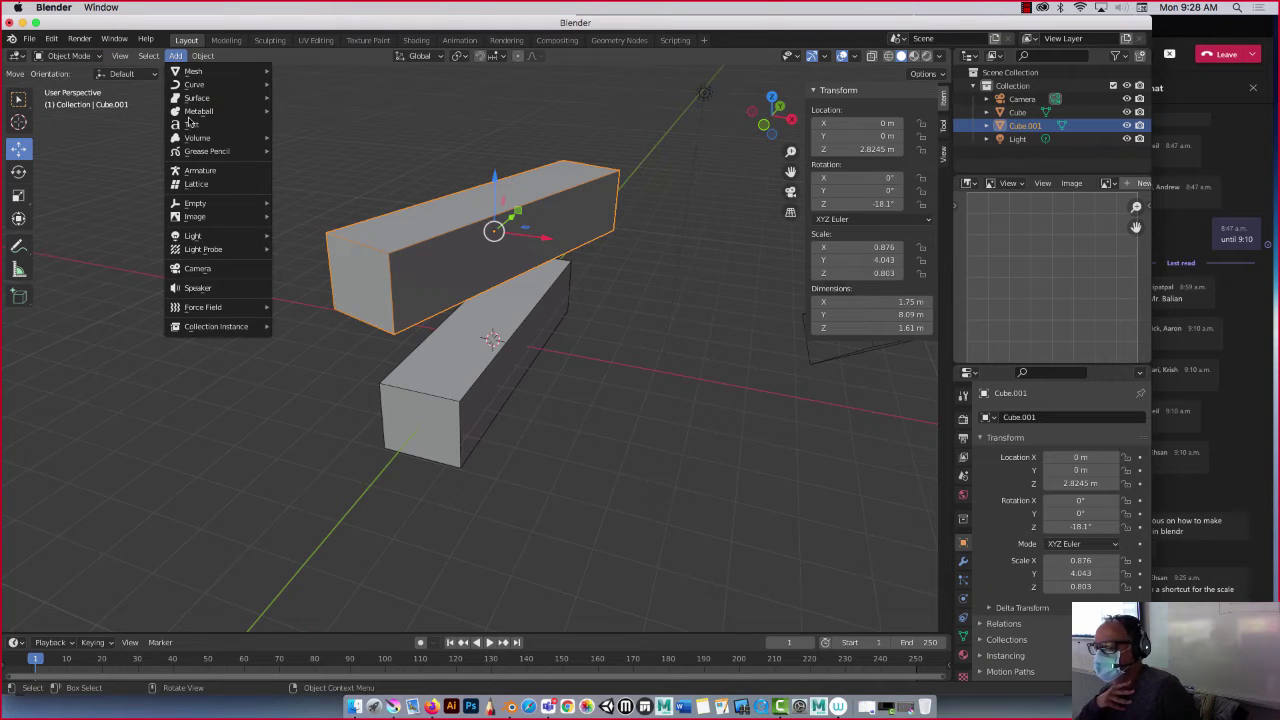
{"action": "mouse_move", "coordinate": [208, 222]}
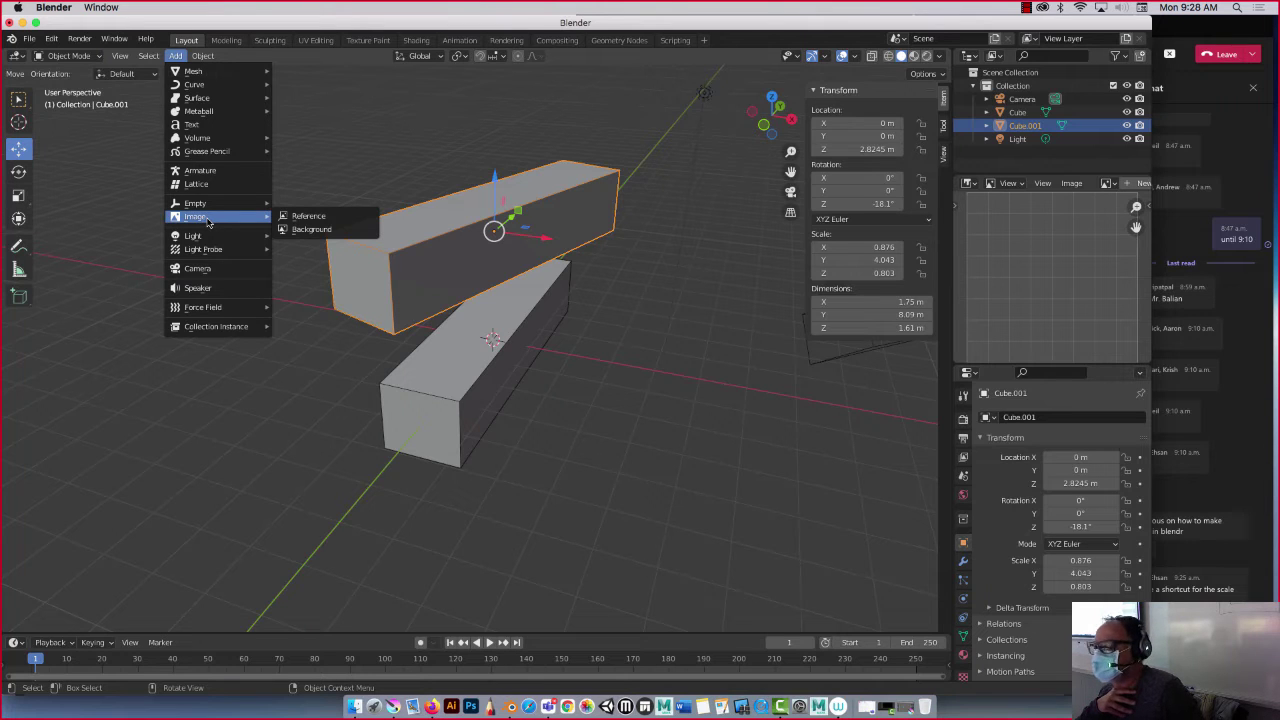
{"action": "left_click", "coordinate": [303, 217]}
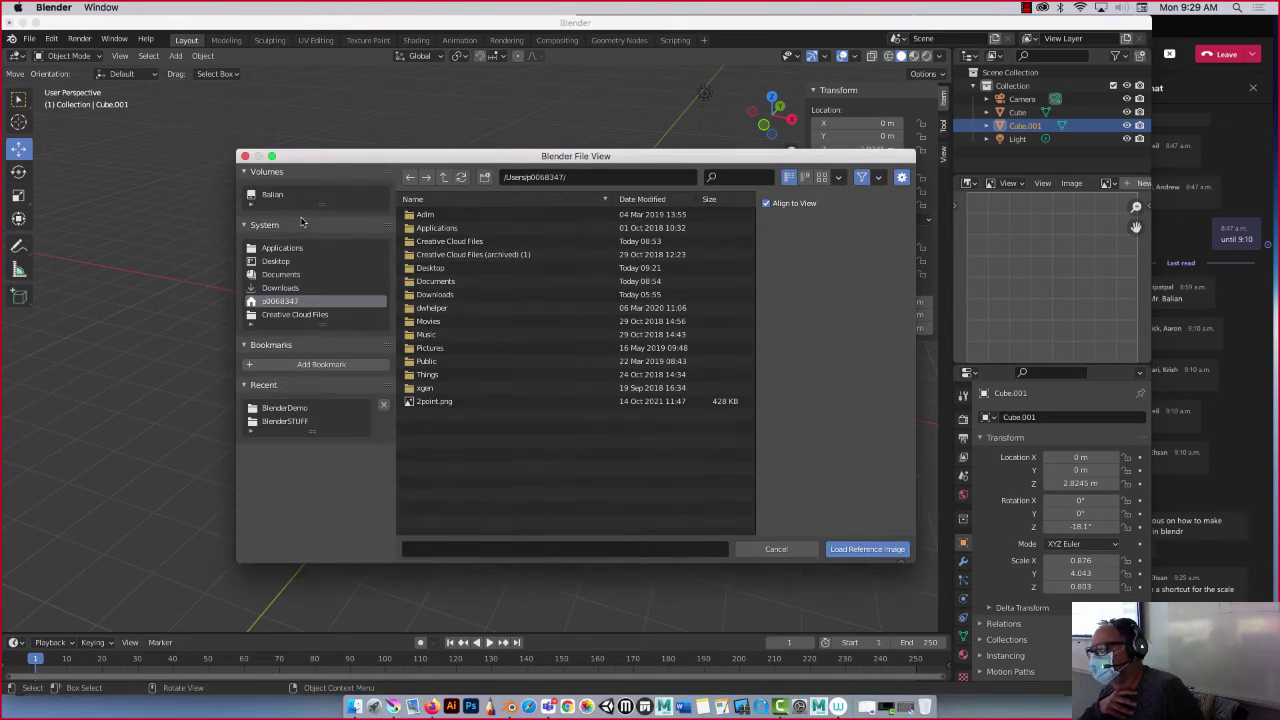
{"action": "left_click", "coordinate": [310, 263]}
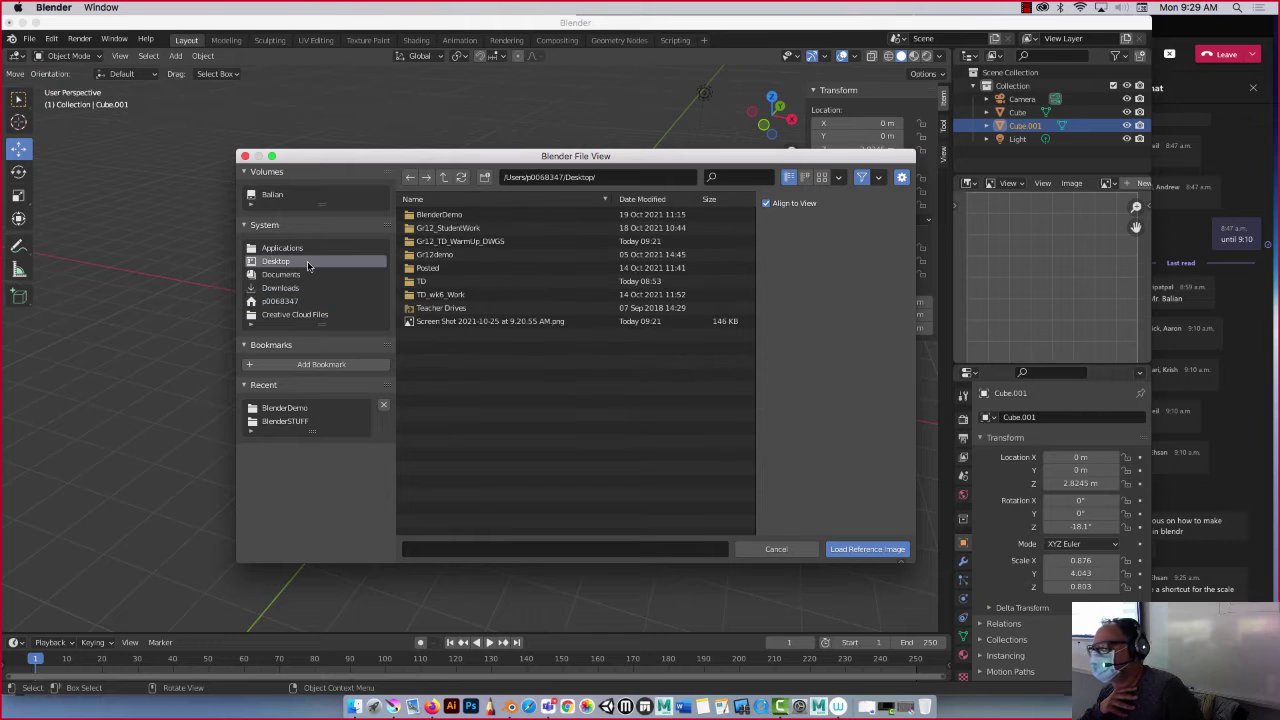
{"action": "left_click", "coordinate": [451, 321]}
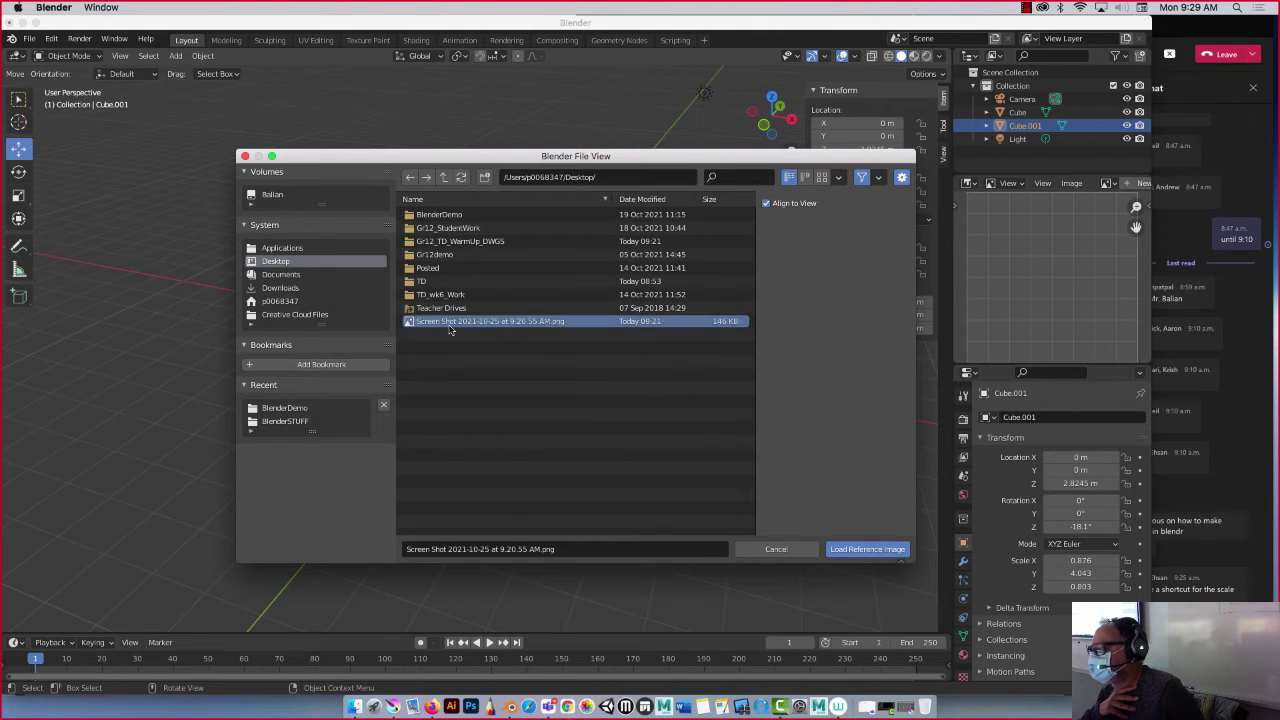
{"action": "left_click", "coordinate": [870, 550]}
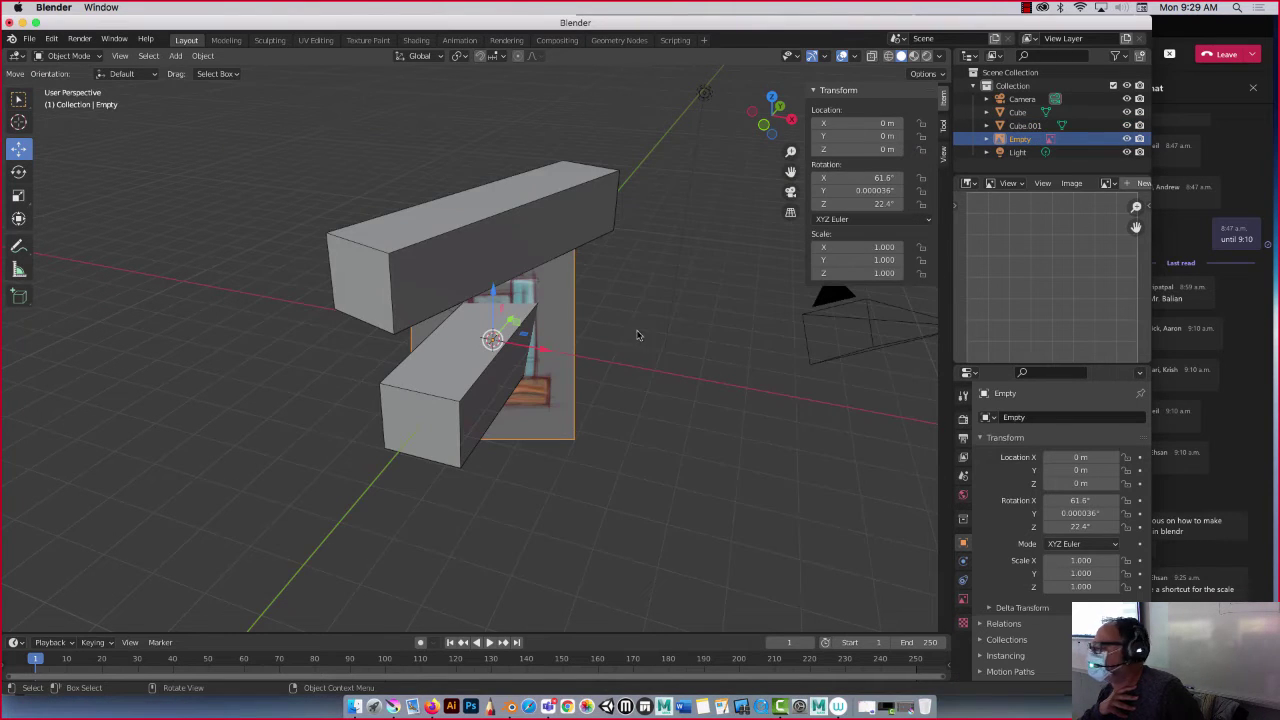
Set the reference image's X, Y and Z rotation to 0° so it lies flat
{"action": "middle_click_drag", "start_coordinate": [634, 334], "coordinate": [574, 322]}
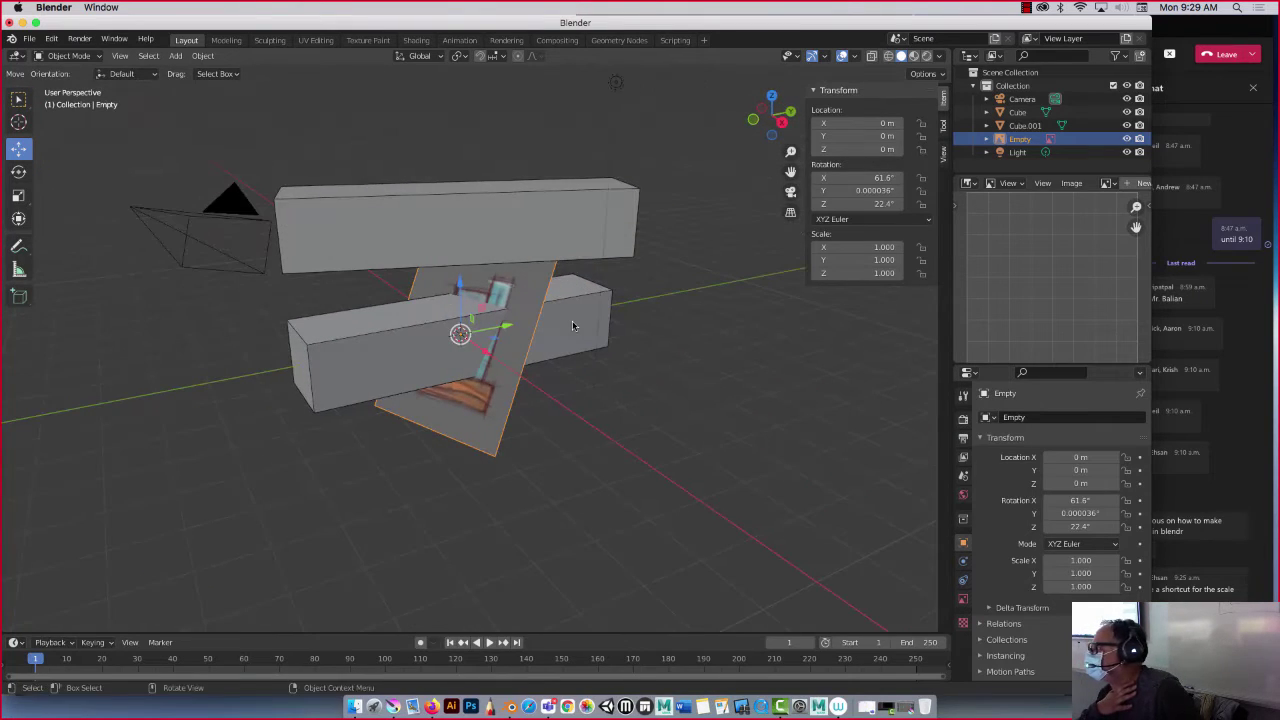
{"action": "left_click", "coordinate": [863, 194]}
{"action": "type", "text": "0"}
{"action": "key", "text": "Return"}
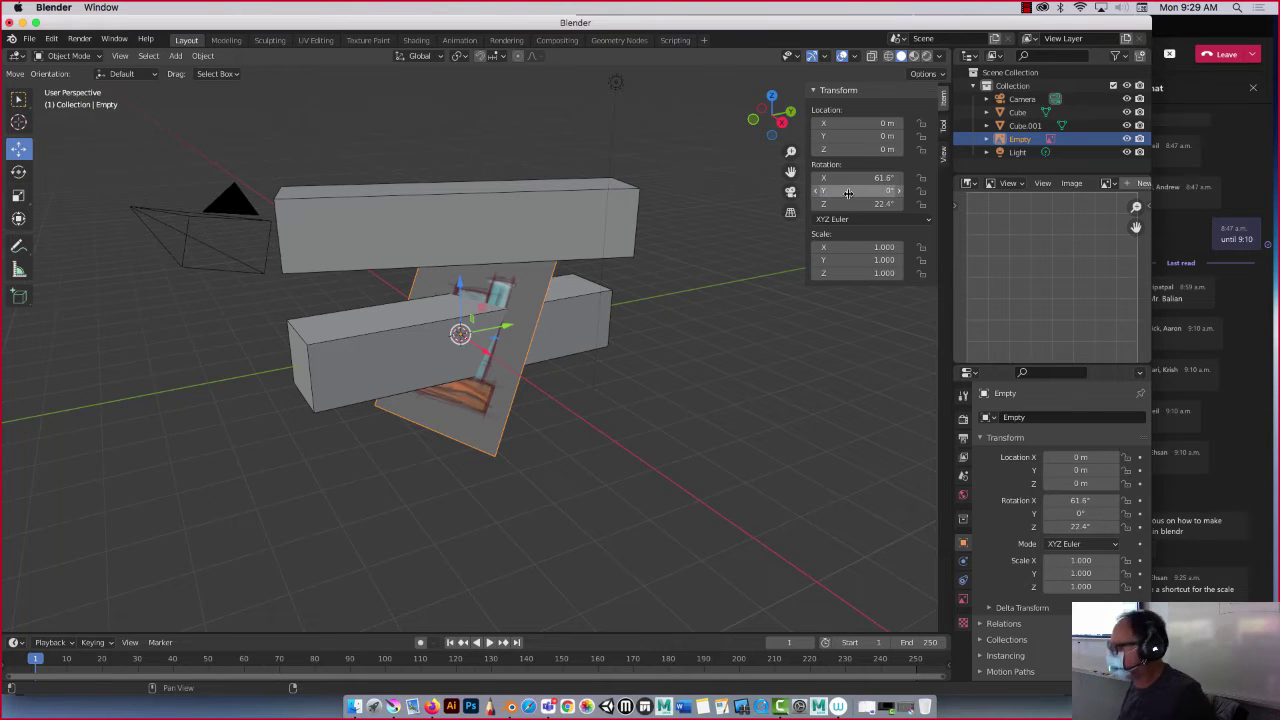
{"action": "left_click", "coordinate": [852, 204]}
{"action": "type", "text": "0"}
{"action": "key", "text": "Return"}
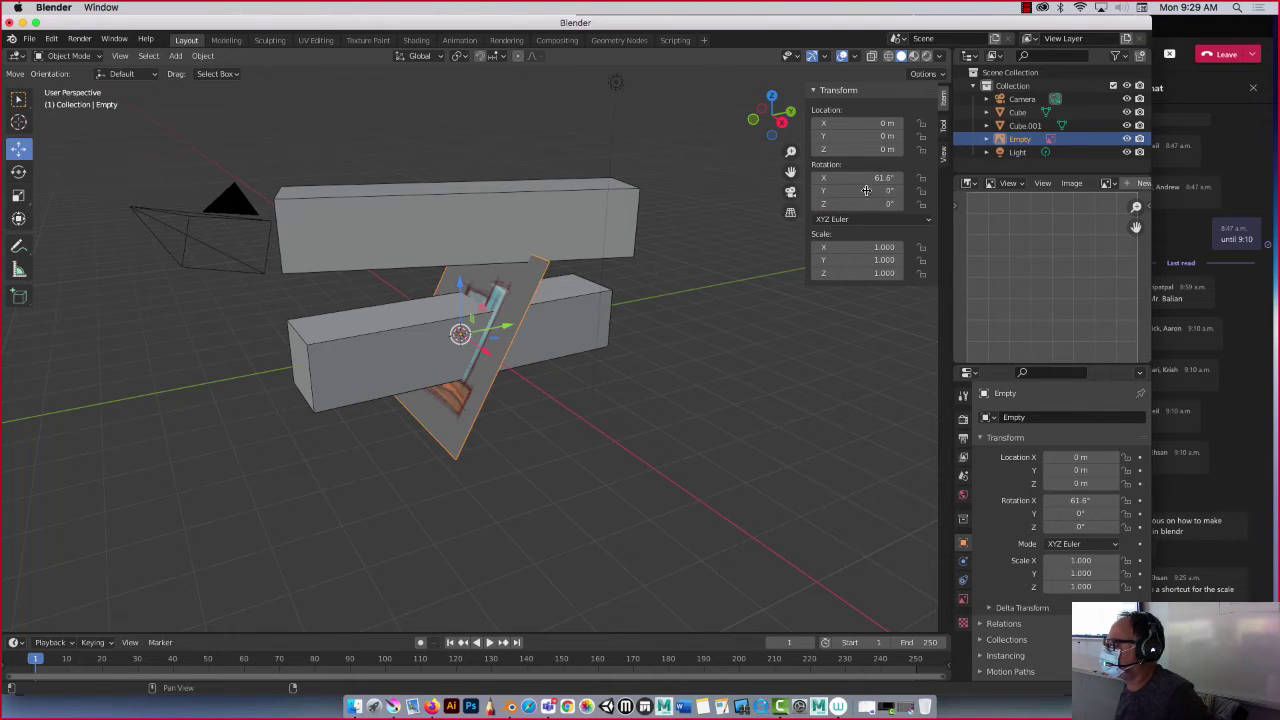
{"action": "left_click", "coordinate": [873, 177]}
{"action": "type", "text": "0"}
{"action": "key", "text": "Return"}
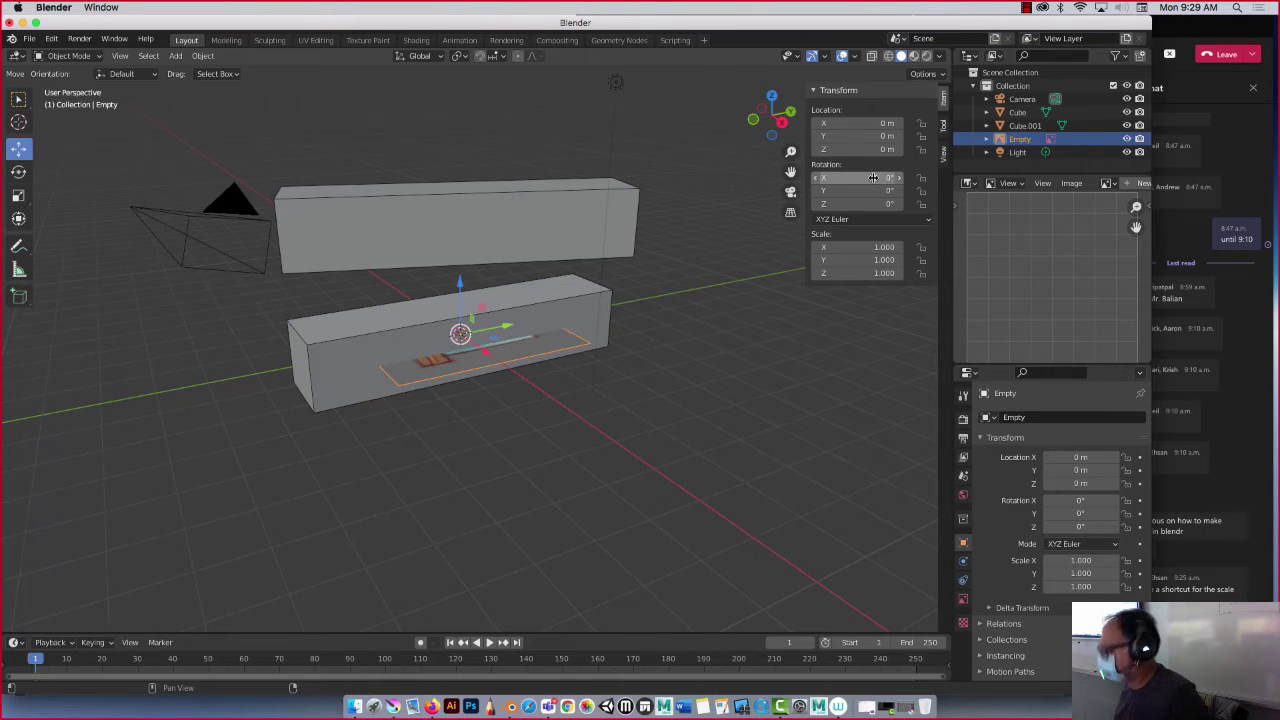
{"action": "key", "text": "KP_0"}
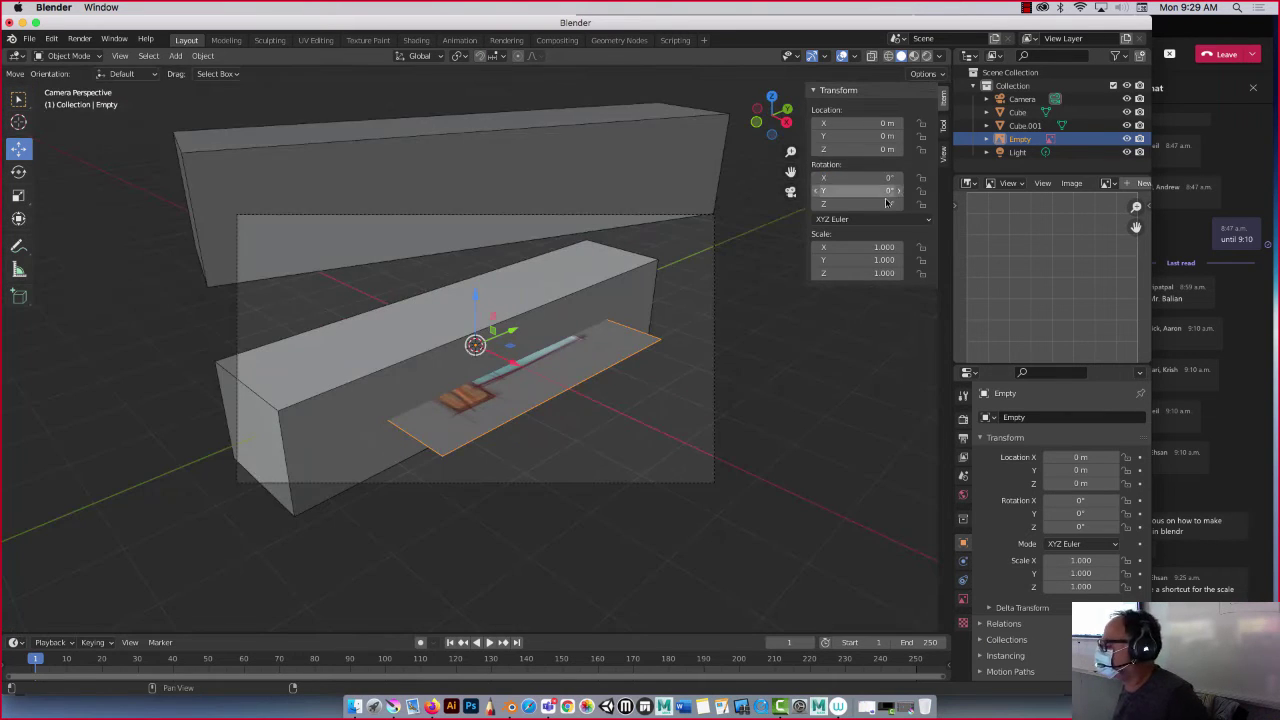
{"action": "key", "text": "KP_0"}
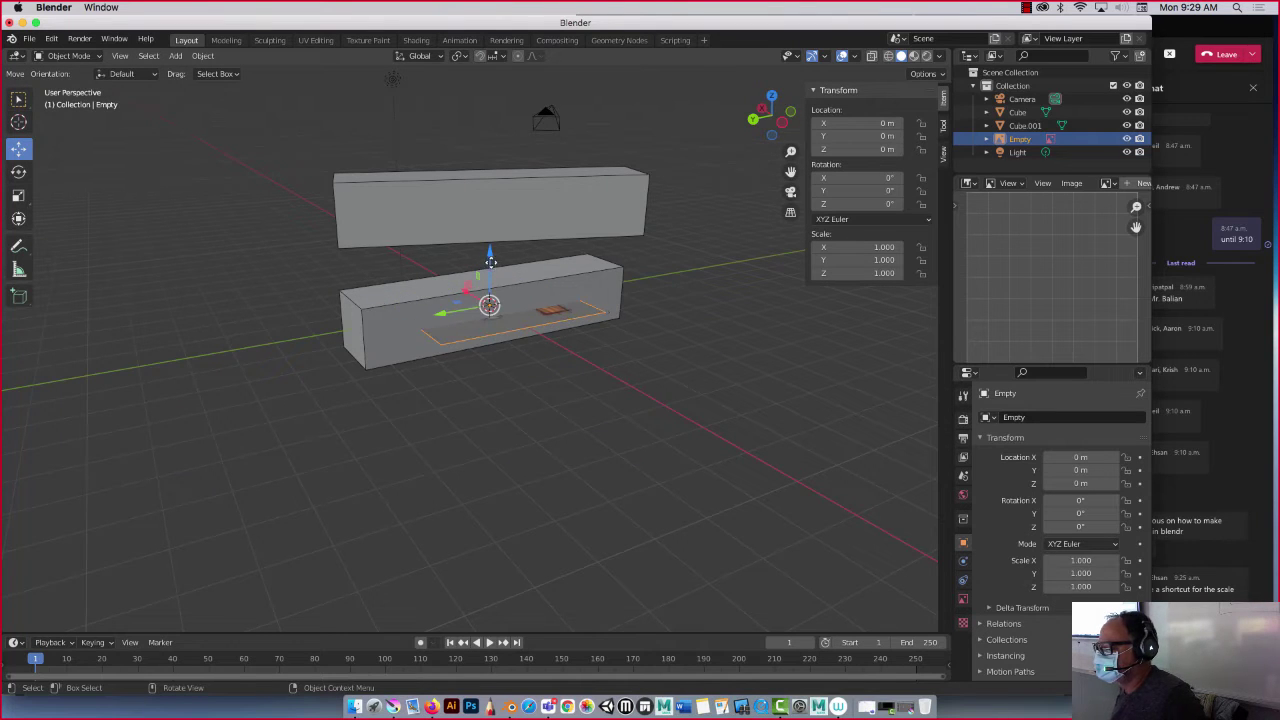
Lower the reference image to about -2.73 m in Z and stand it upright with an X rotation of 90°
{"action": "left_click_drag", "start_coordinate": [487, 275], "coordinate": [474, 355]}
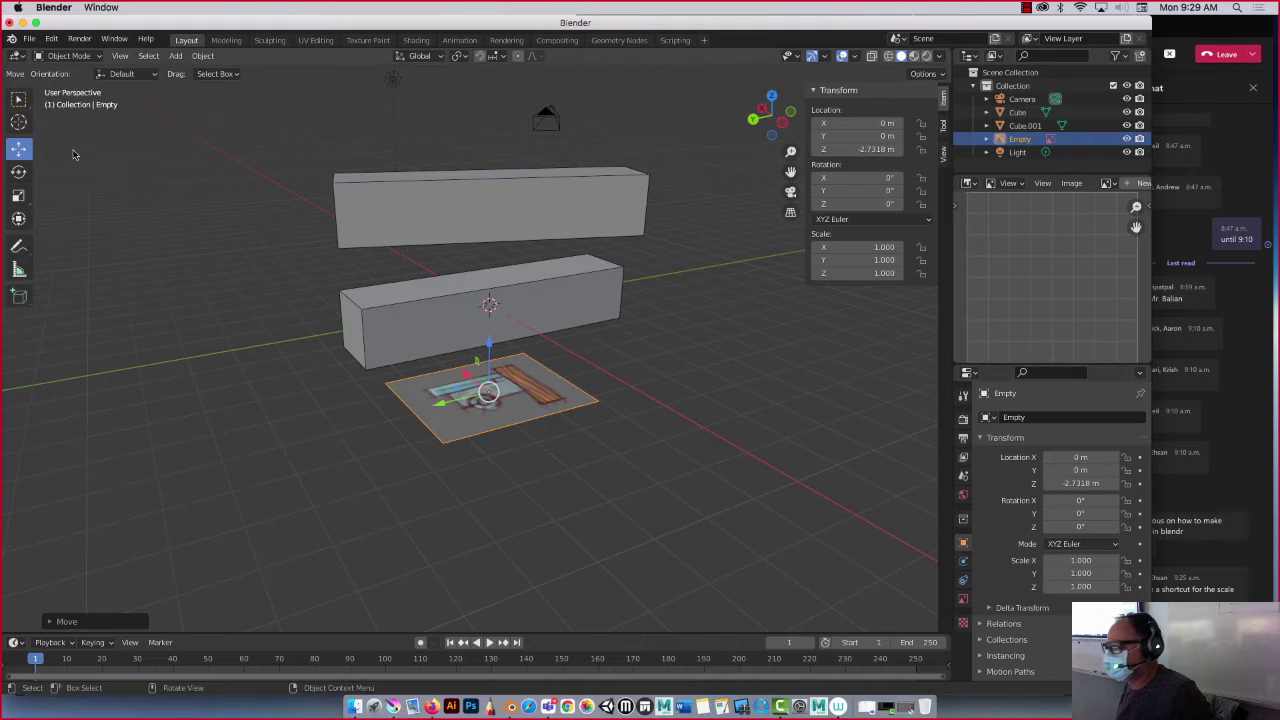
{"action": "left_click", "coordinate": [14, 172]}
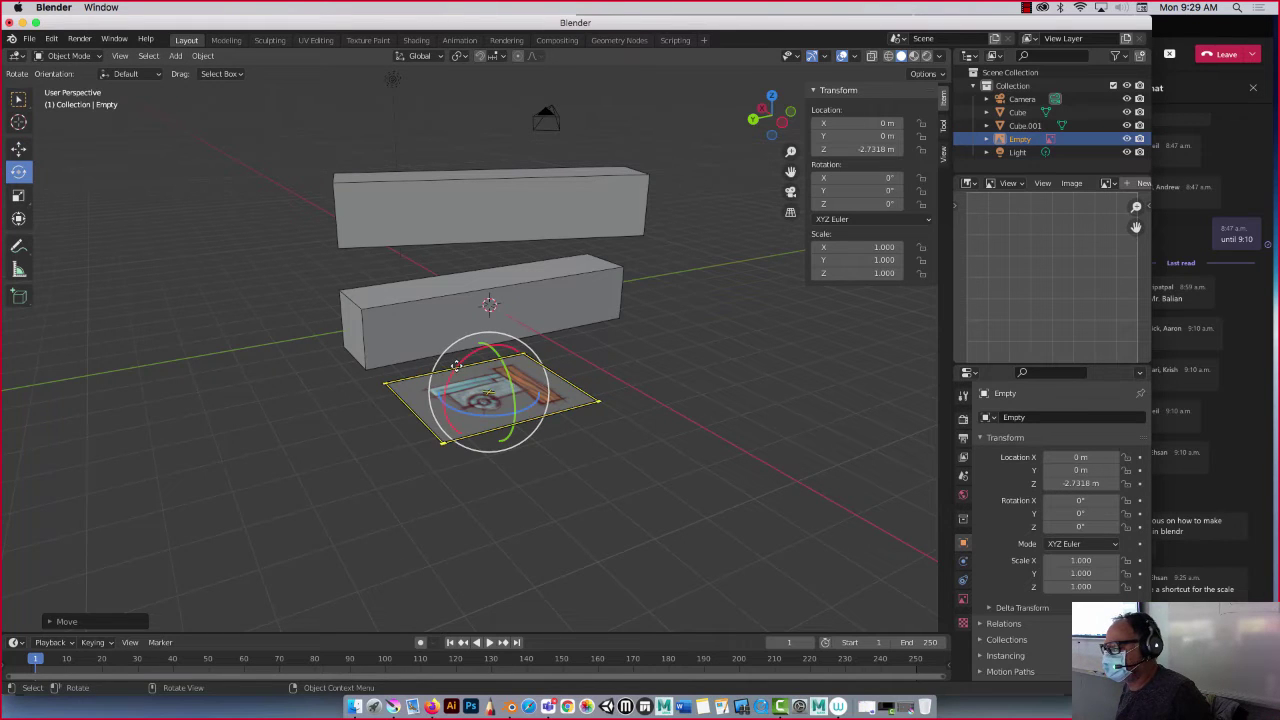
{"action": "left_click_drag", "start_coordinate": [458, 368], "coordinate": [780, 320]}
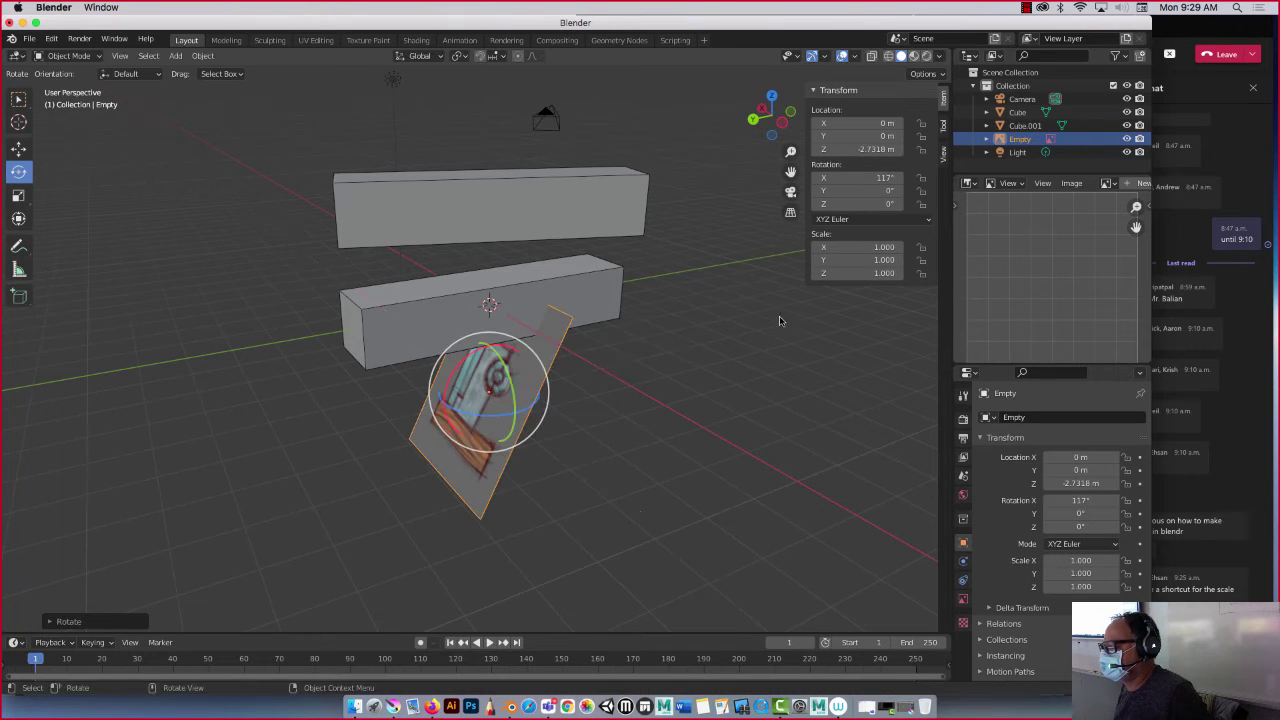
{"action": "left_click", "coordinate": [886, 177]}
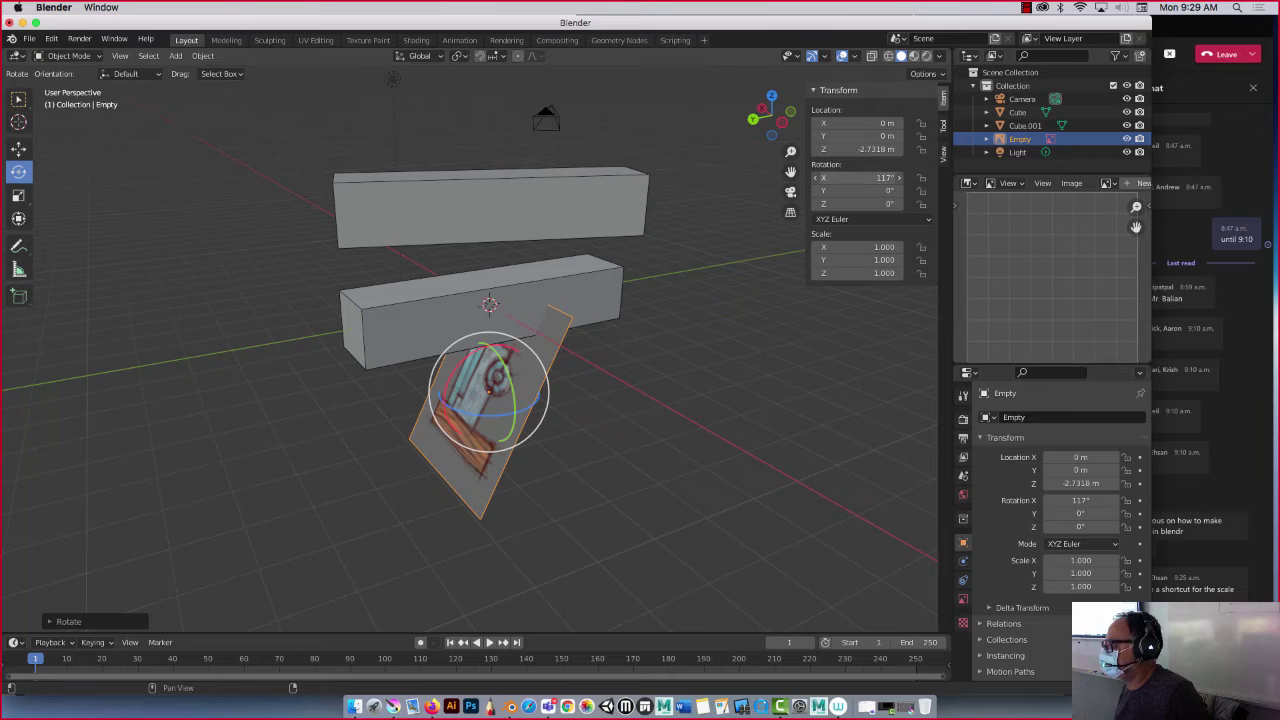
{"action": "type", "text": "90"}
{"action": "key", "text": "Return"}
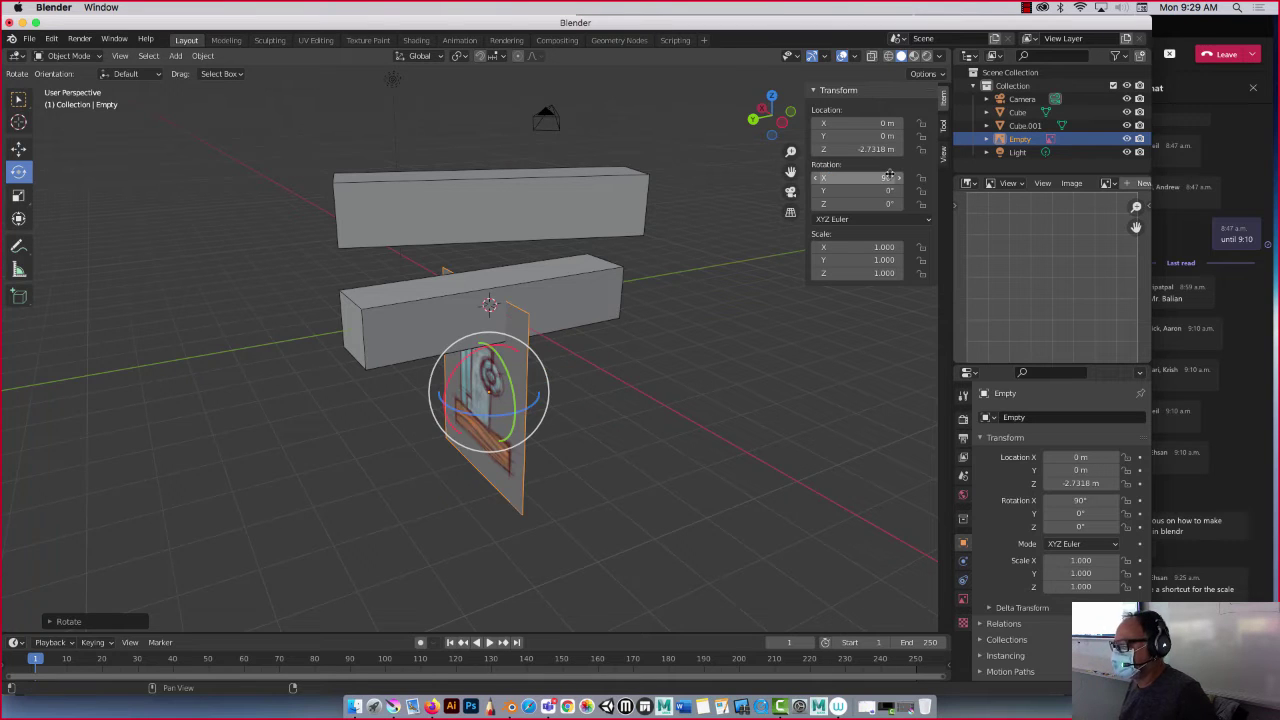
Move the reference image away from the blocks to about -11.85 m in Y and raise it to about -0.18 m in Z
{"action": "left_click", "coordinate": [18, 148]}
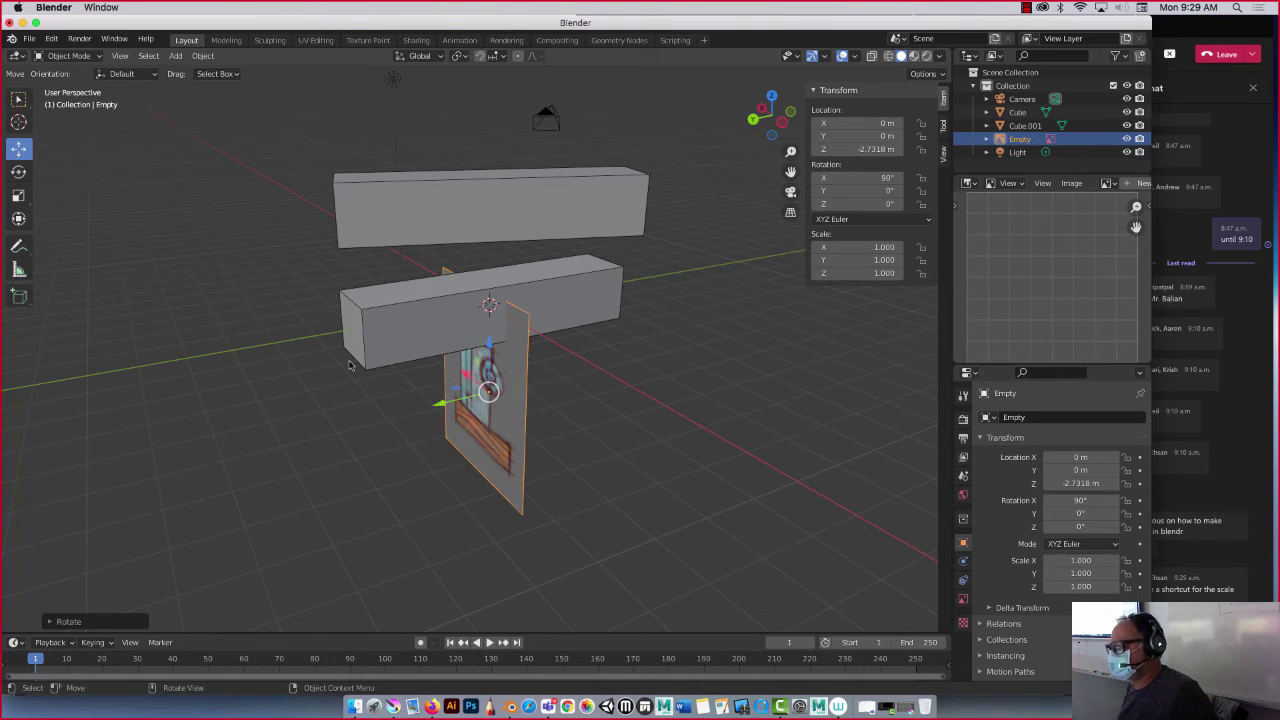
{"action": "left_click_drag", "start_coordinate": [451, 398], "coordinate": [715, 333]}
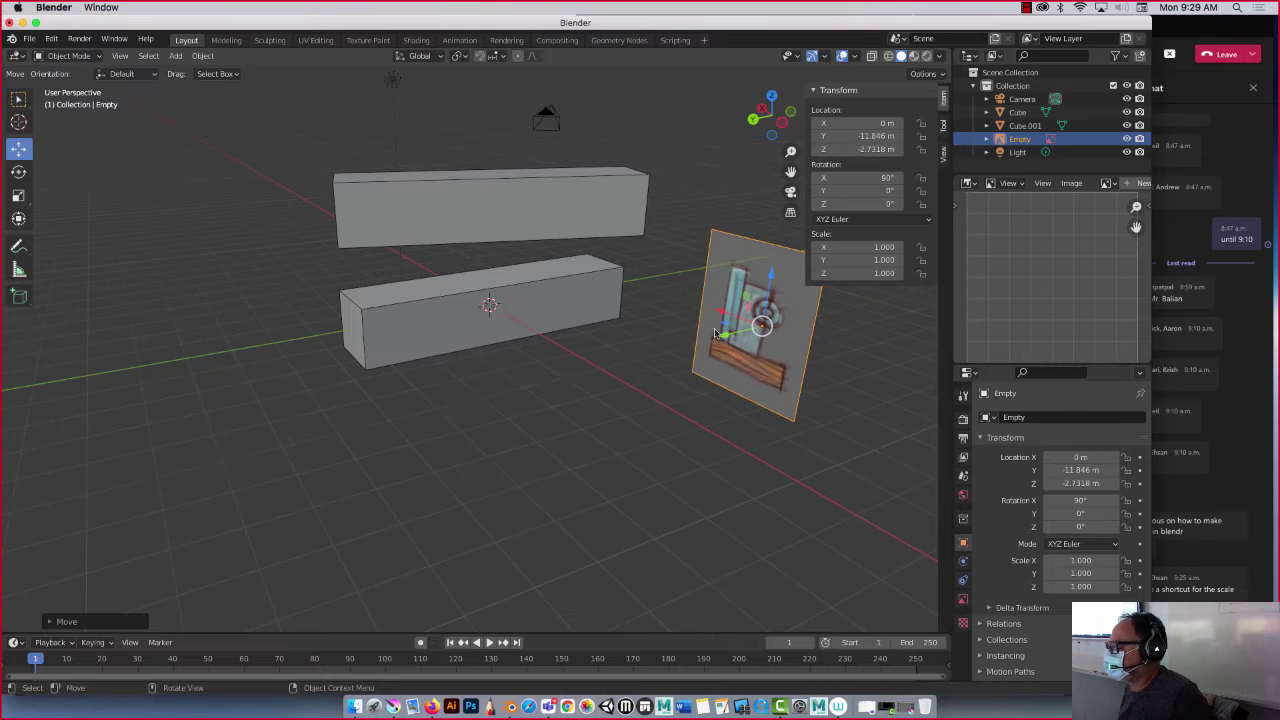
{"action": "left_click_drag", "start_coordinate": [768, 293], "coordinate": [777, 230]}
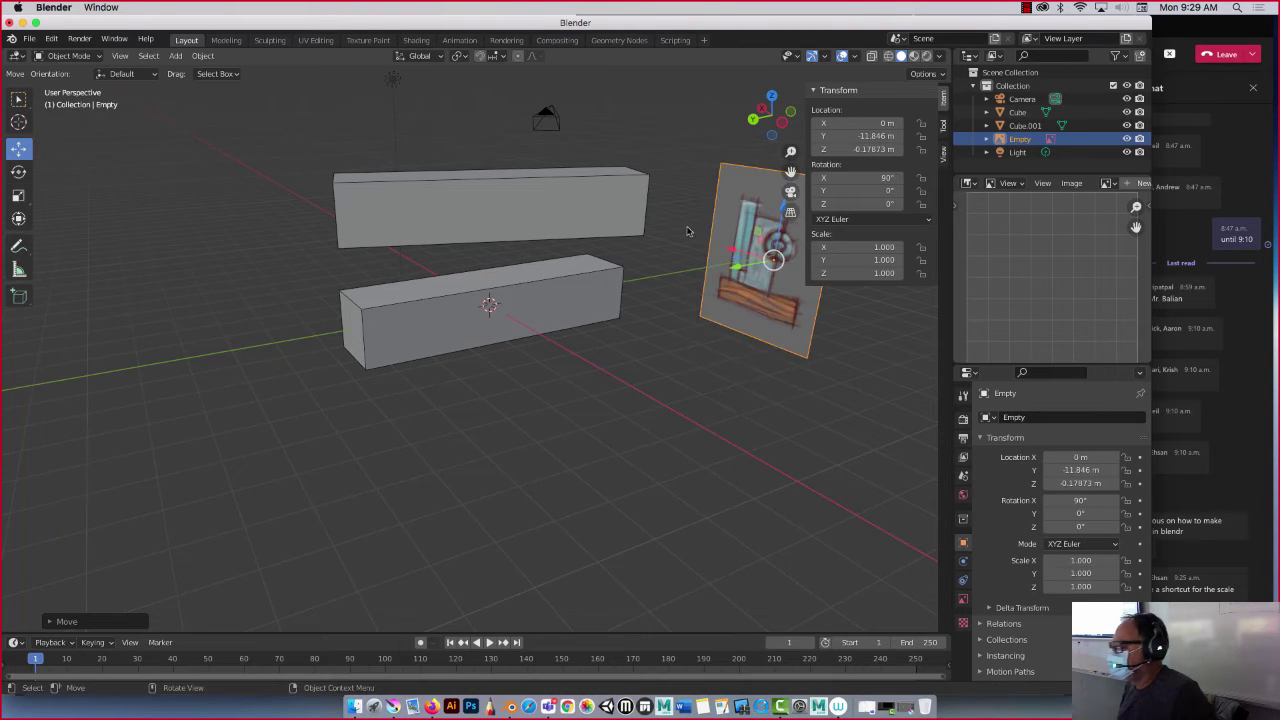
Scale the reference image uniformly by a factor of 2
{"action": "scroll", "coordinate": [683, 230], "scroll_direction": "down", "scroll_amount": 2}
{"action": "left_click", "coordinate": [18, 195]}
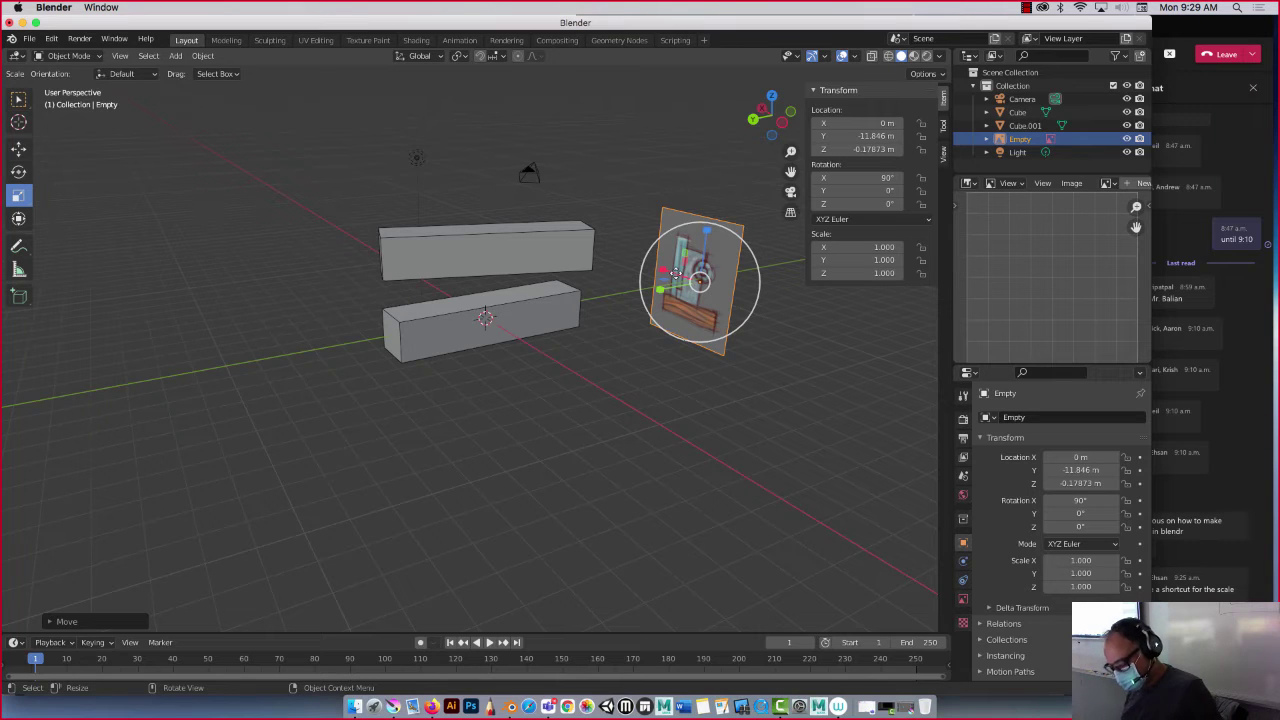
{"action": "key", "text": "s"}
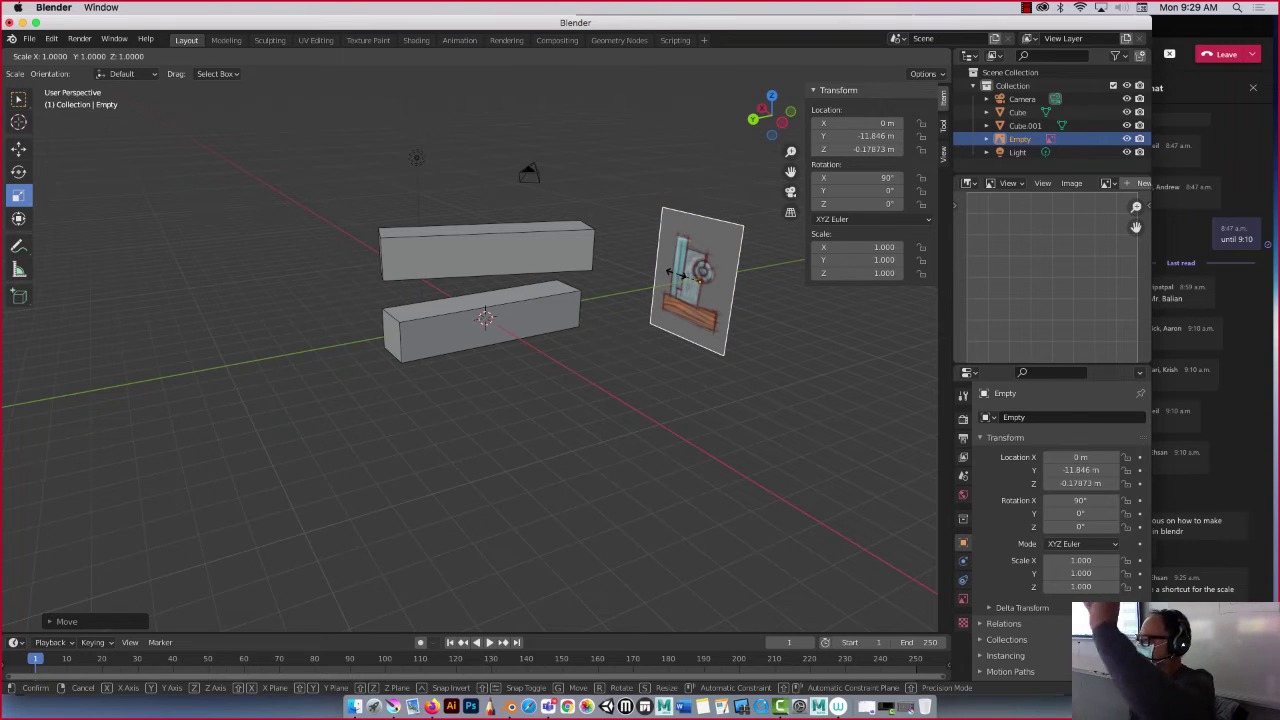
{"action": "key", "text": "2"}
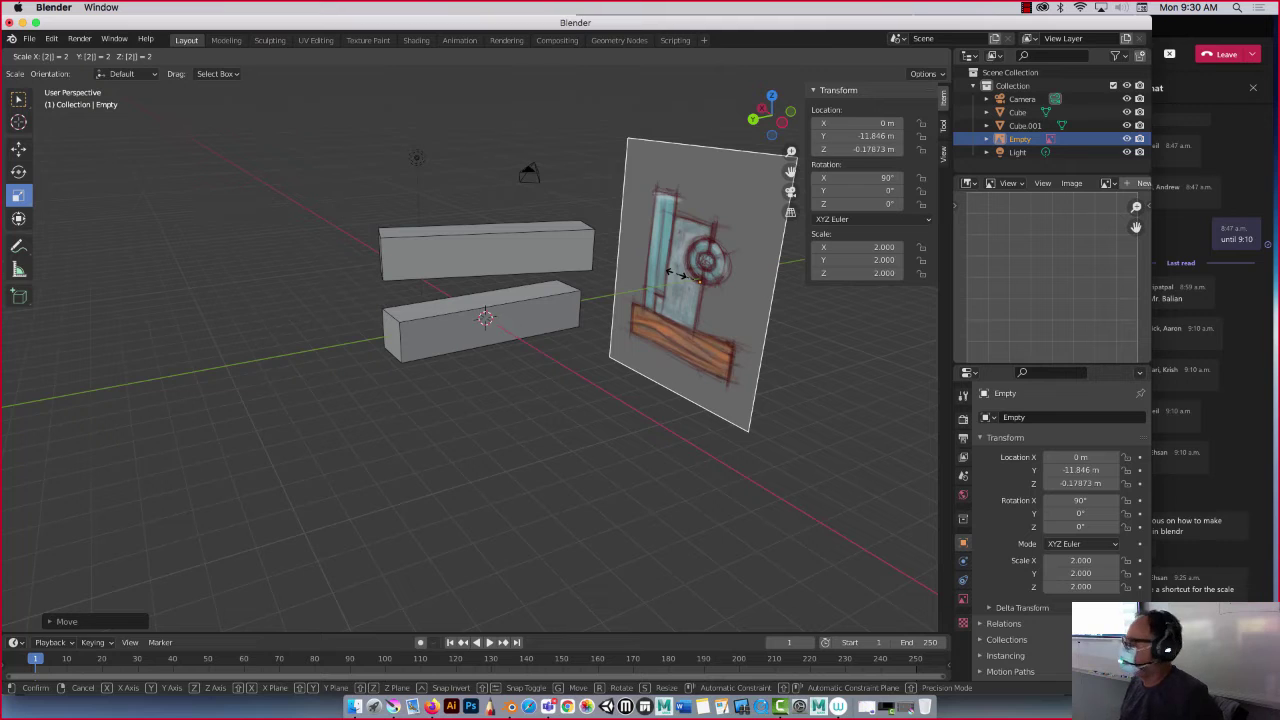
{"action": "key", "text": "Return"}
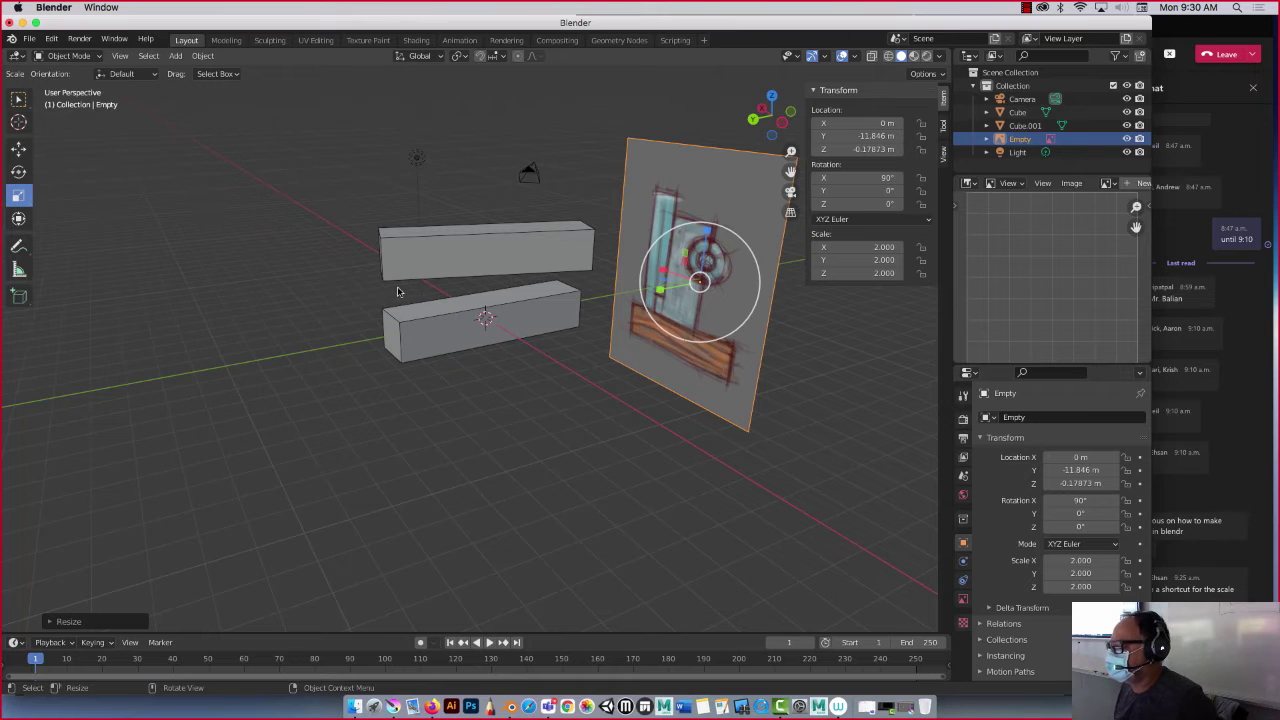
Move the reference image farther from the blocks, to about -1.52 m in X and -15.82 m in Y
{"action": "middle_click_drag", "start_coordinate": [398, 292], "coordinate": [428, 287]}
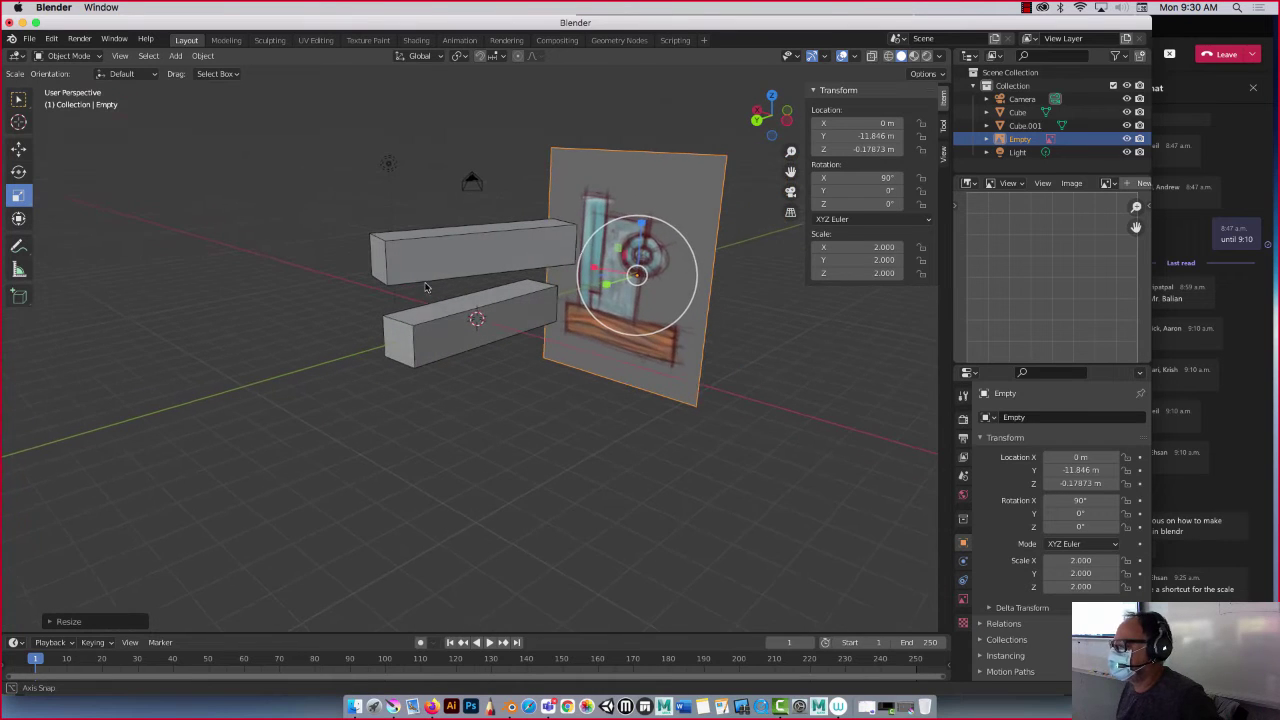
{"action": "left_click", "coordinate": [18, 148]}
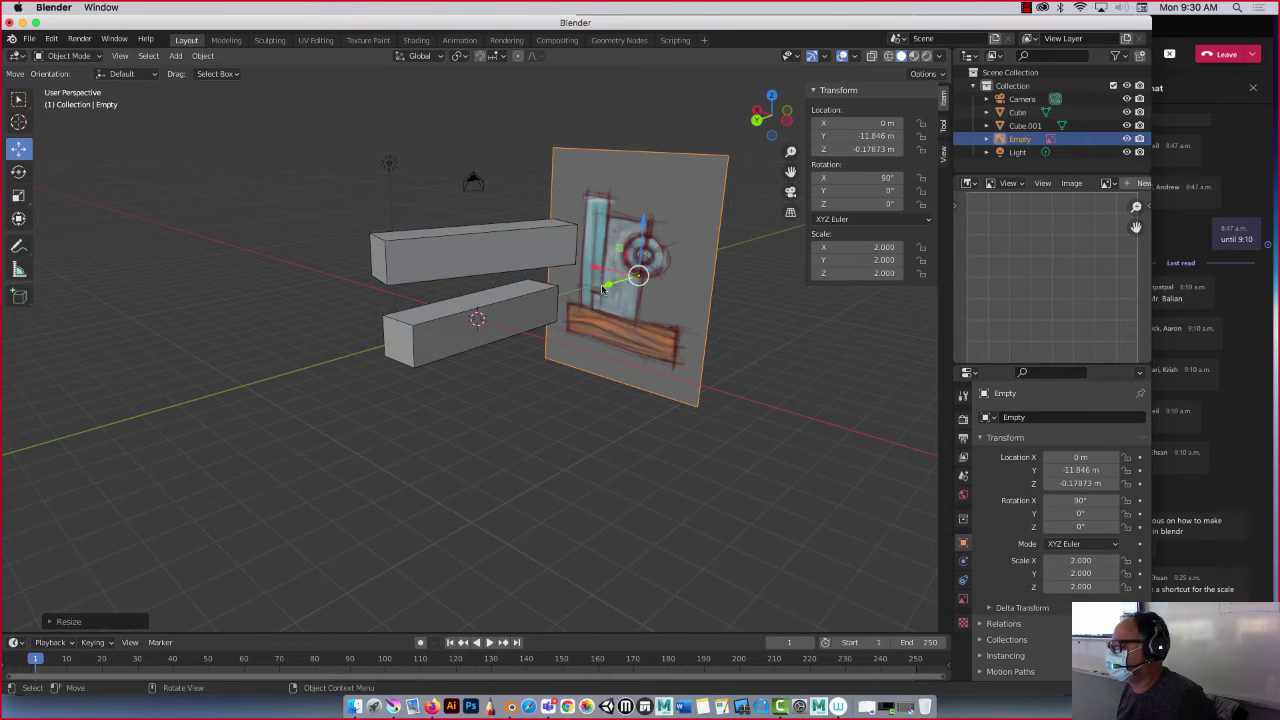
{"action": "left_click_drag", "start_coordinate": [606, 287], "coordinate": [677, 298]}
Turn the reference image around its vertical axis and set its Z rotation to 180°
{"action": "left_click", "coordinate": [18, 171]}
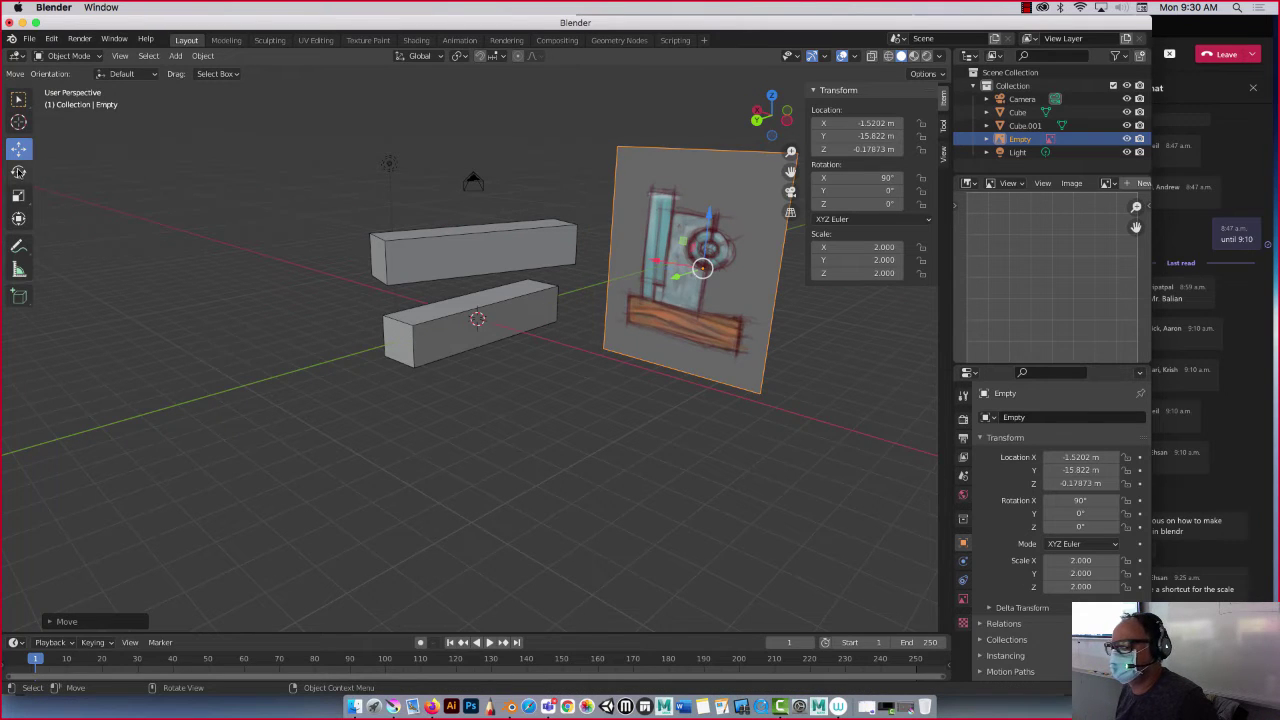
{"action": "left_click_drag", "start_coordinate": [720, 283], "coordinate": [655, 270]}
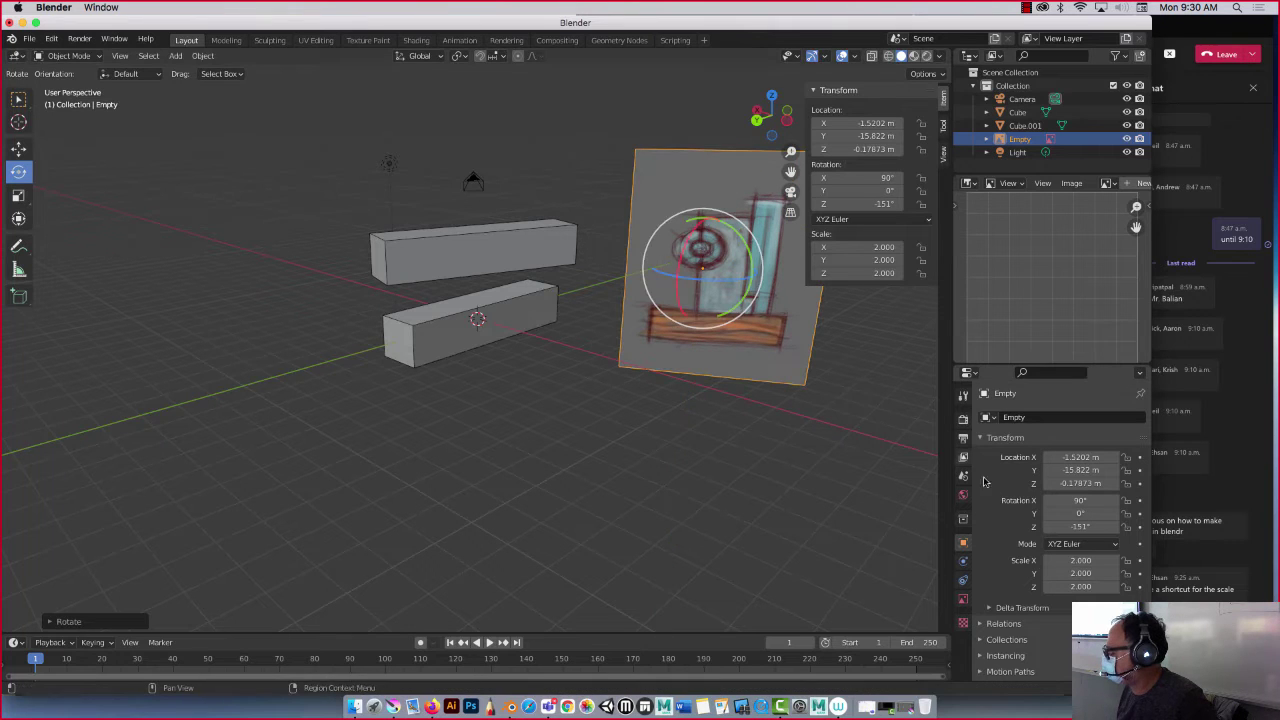
{"action": "left_click", "coordinate": [1080, 526]}
{"action": "type", "text": "1"}
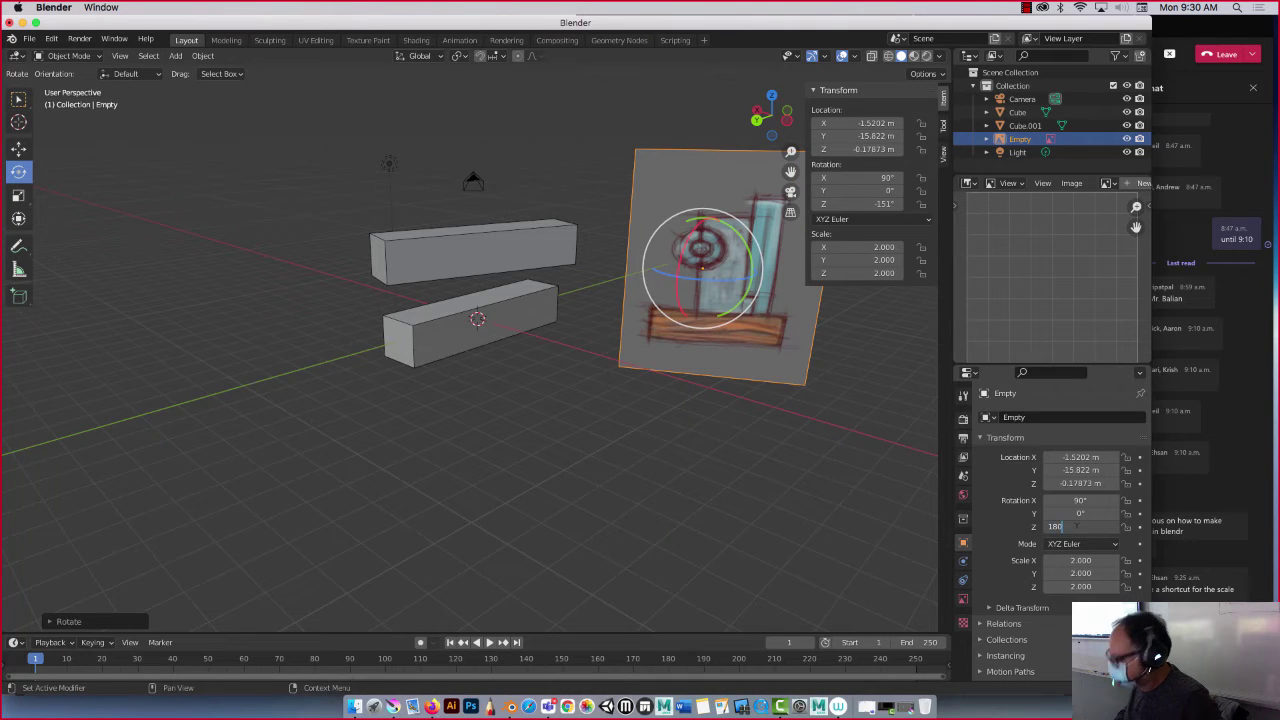
{"action": "type", "text": "80"}
{"action": "key", "text": "Return"}
Delete the upper and lower practice blocks from the scene
{"action": "left_click", "coordinate": [471, 260]}
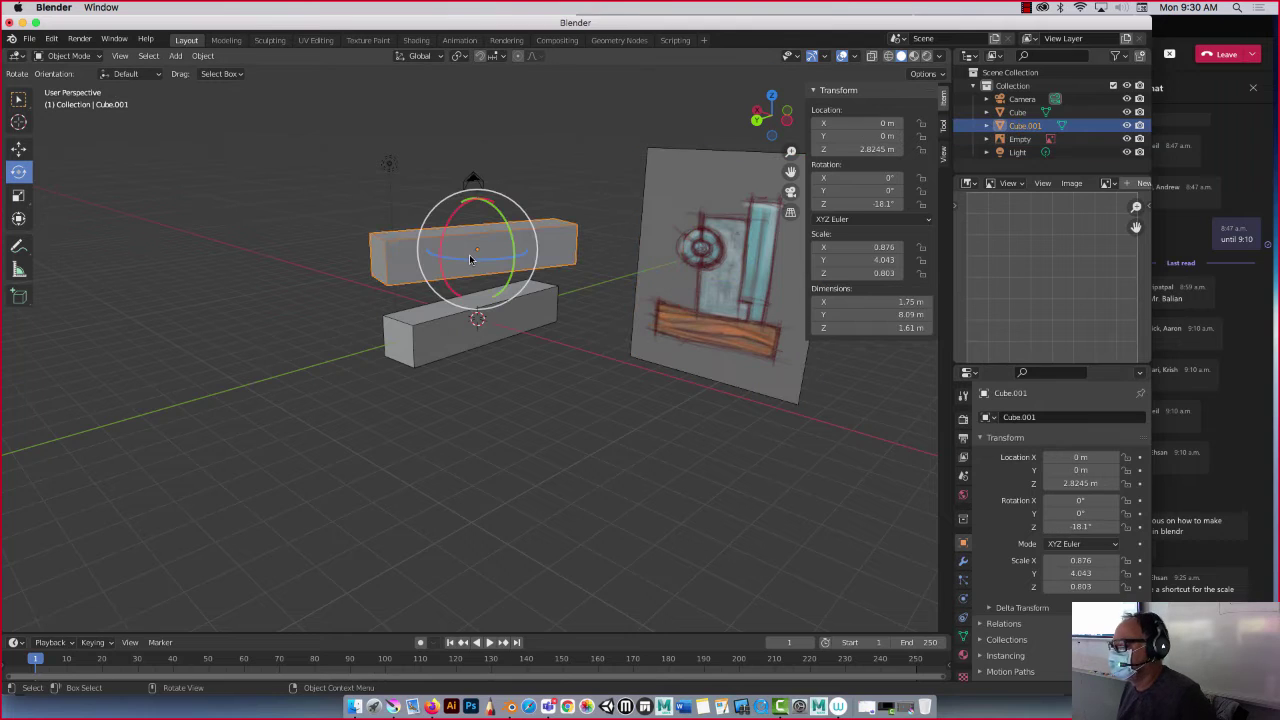
{"action": "key", "text": "Delete"}
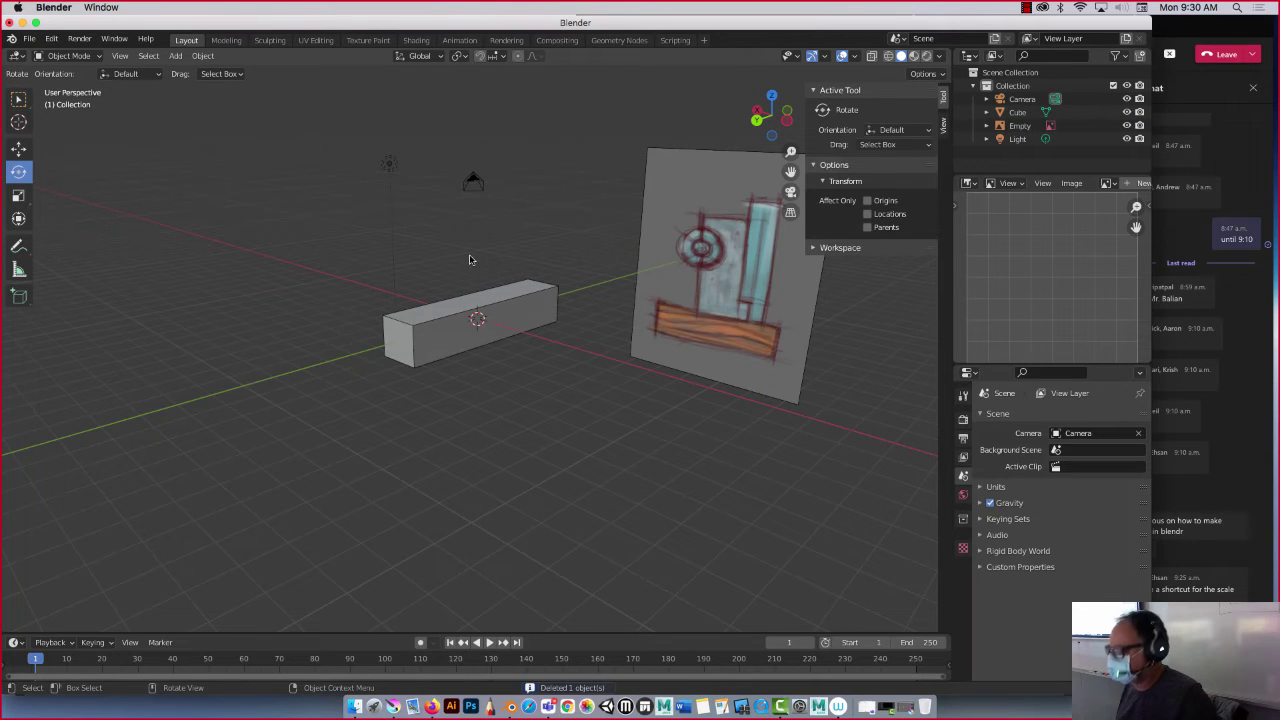
{"action": "left_click", "coordinate": [453, 340]}
{"action": "key", "text": "Delete"}
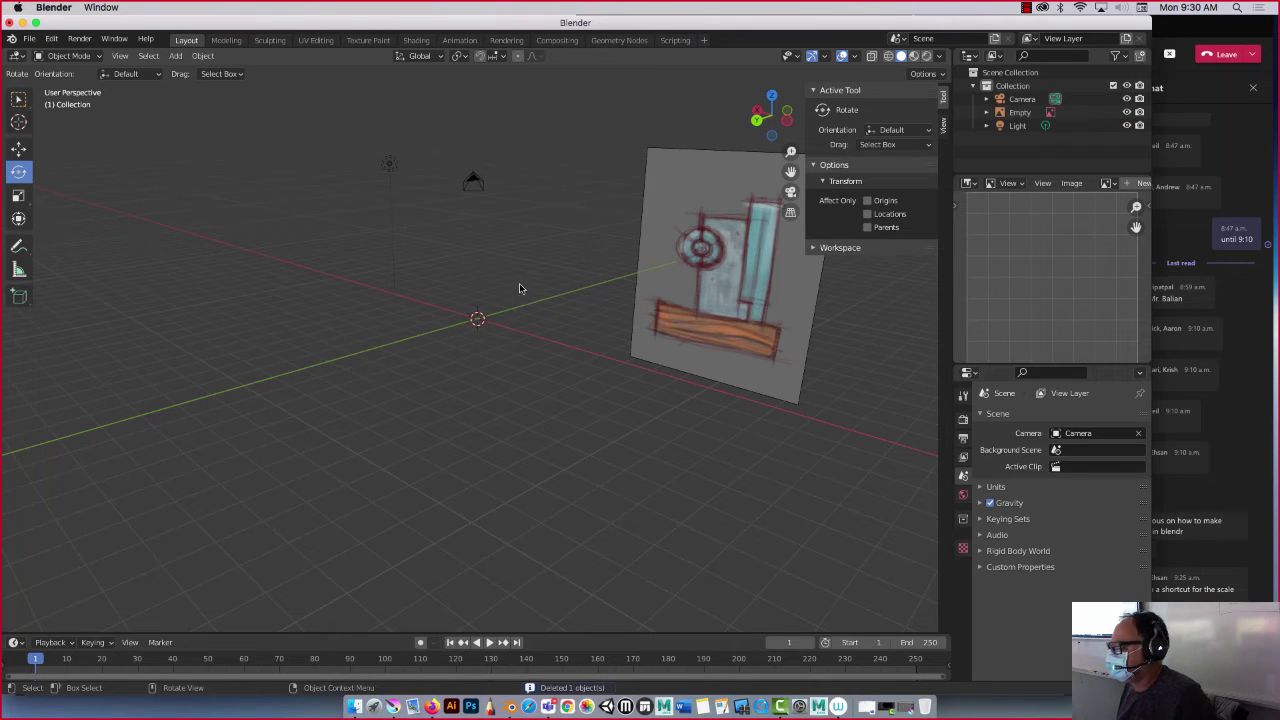
Add a 2 m mesh cube at the world origin
{"action": "scroll", "coordinate": [519, 283], "scroll_direction": "down", "scroll_amount": 1}
{"action": "scroll", "coordinate": [519, 283], "scroll_direction": "up", "scroll_amount": 1}
{"action": "middle_click_drag", "start_coordinate": [519, 283], "coordinate": [349, 231], "text": "shift"}
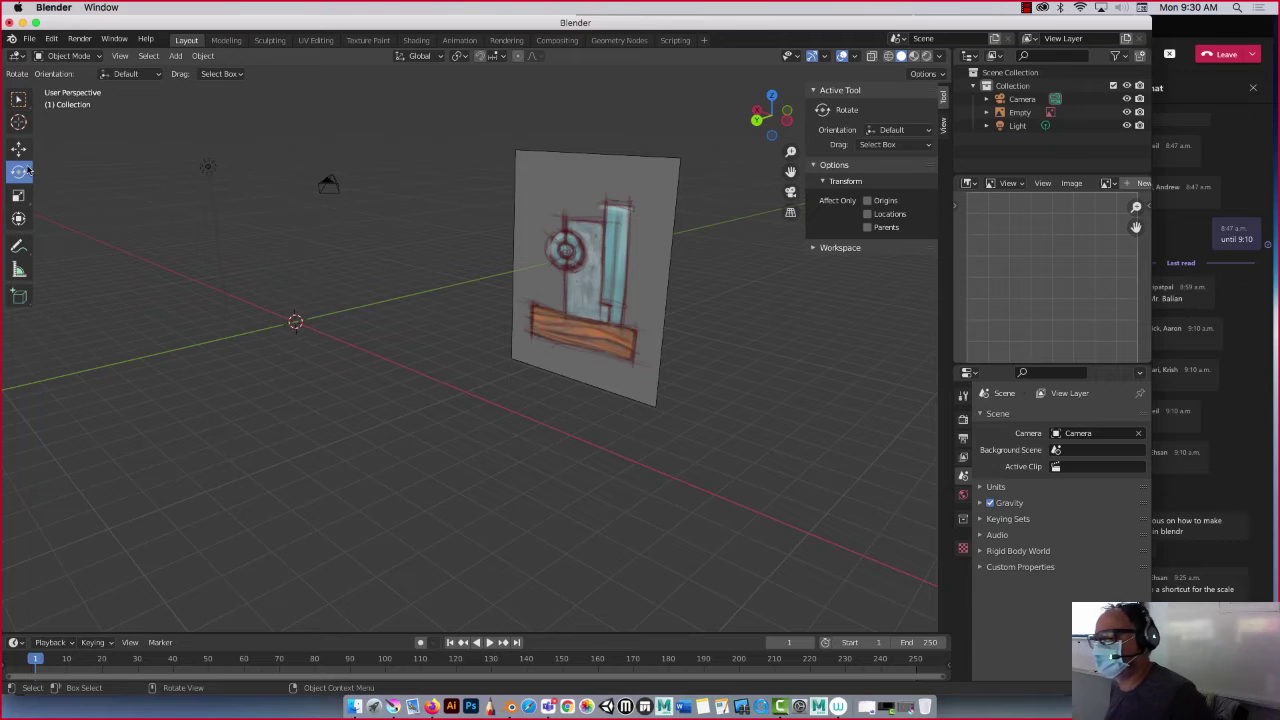
{"action": "left_click", "coordinate": [175, 55]}
{"action": "mouse_move", "coordinate": [184, 83]}
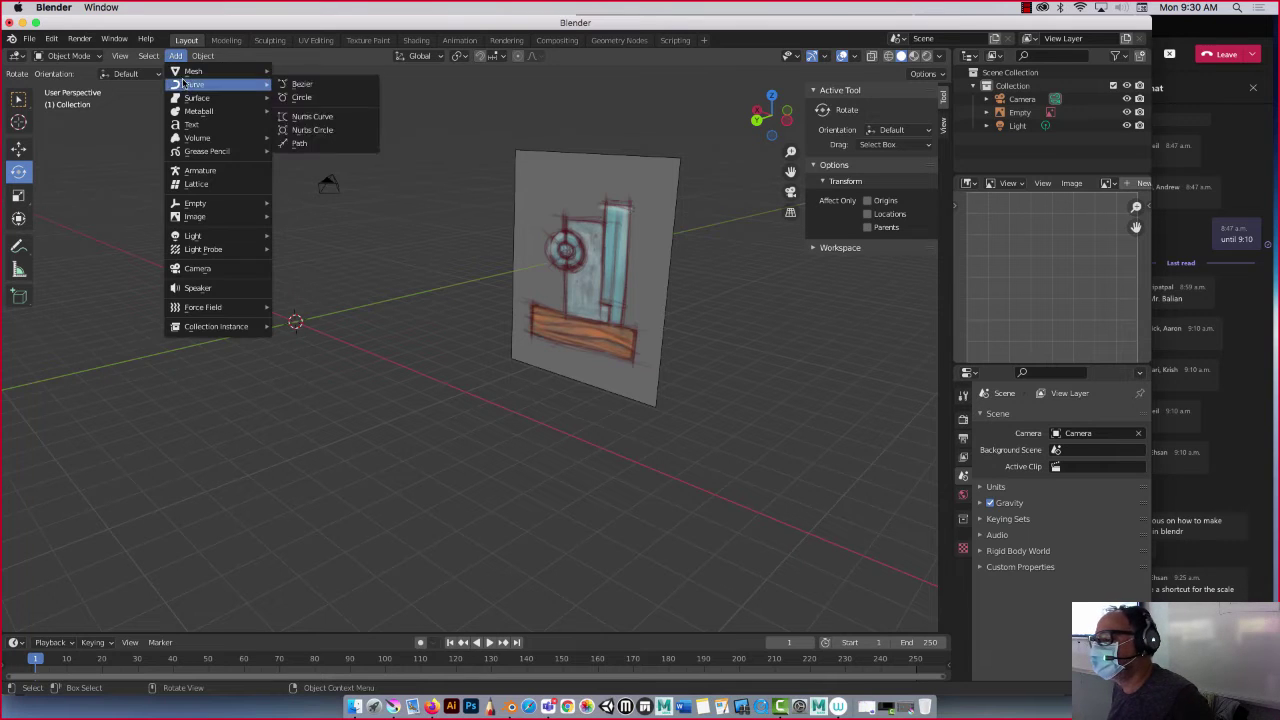
{"action": "left_click", "coordinate": [310, 84]}
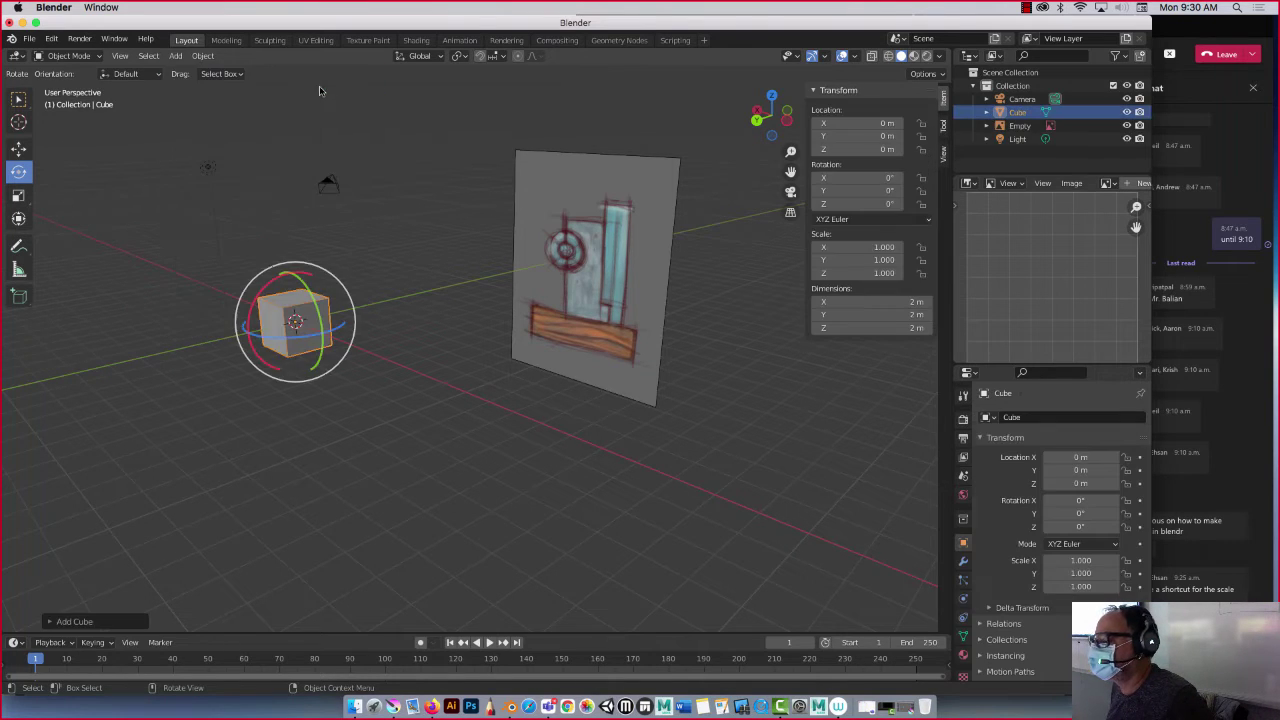
Scale the new cube along X only, stretching it to about 8.2 m long
{"action": "left_click", "coordinate": [18, 195]}
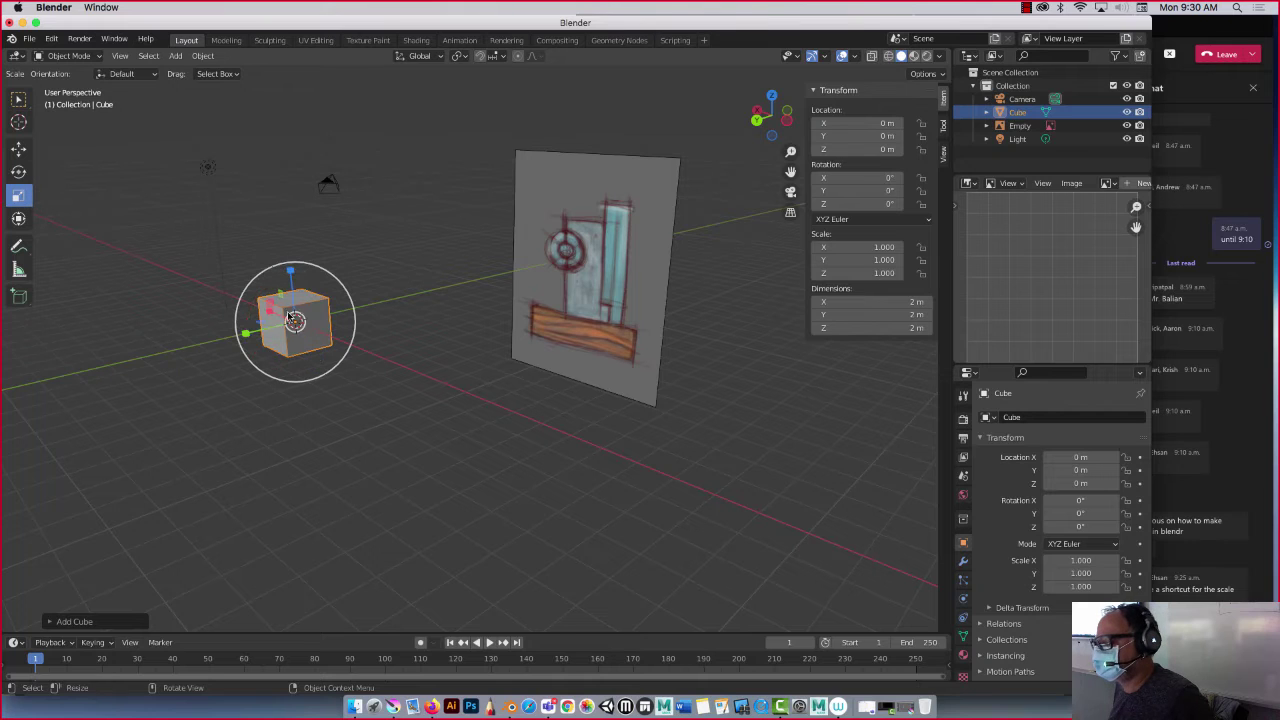
{"action": "middle_click_drag", "start_coordinate": [184, 370], "coordinate": [345, 380]}
{"action": "left_click_drag", "start_coordinate": [279, 404], "coordinate": [110, 406]}
{"action": "middle_click_drag", "start_coordinate": [393, 424], "coordinate": [626, 420]}
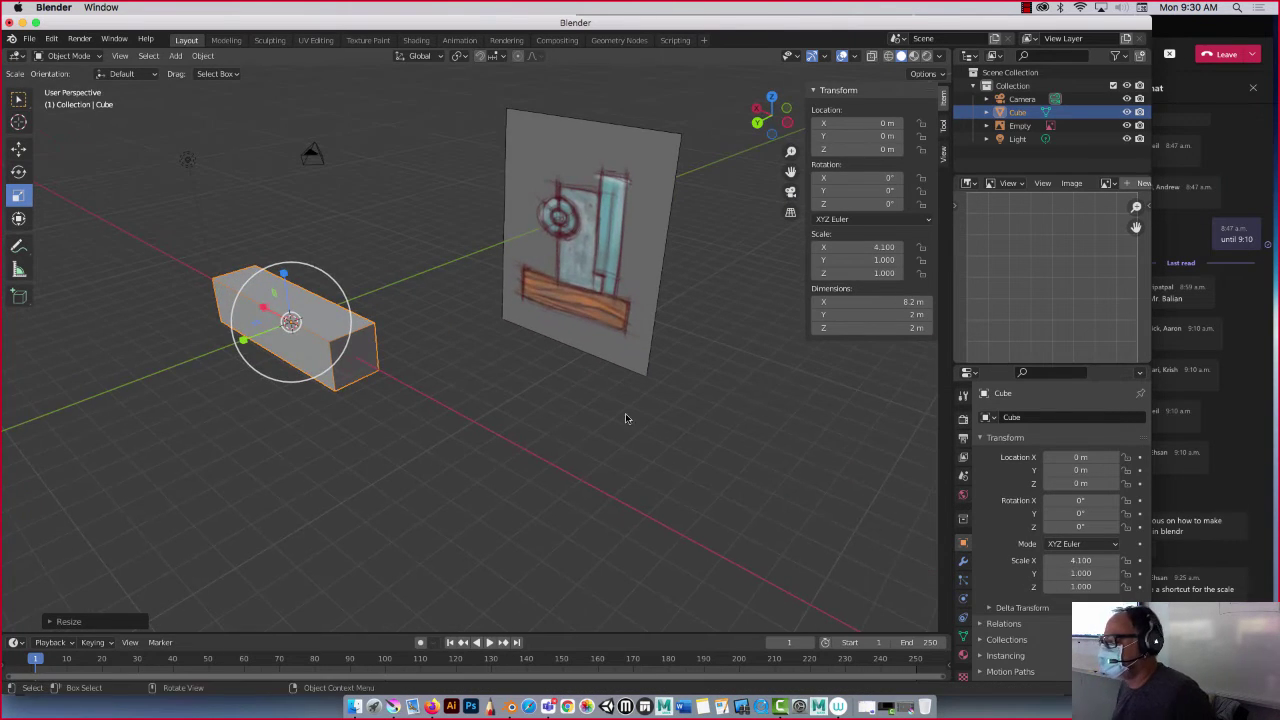
Rename the stretched cube as WoodBase
{"action": "double_click", "coordinate": [1018, 114]}
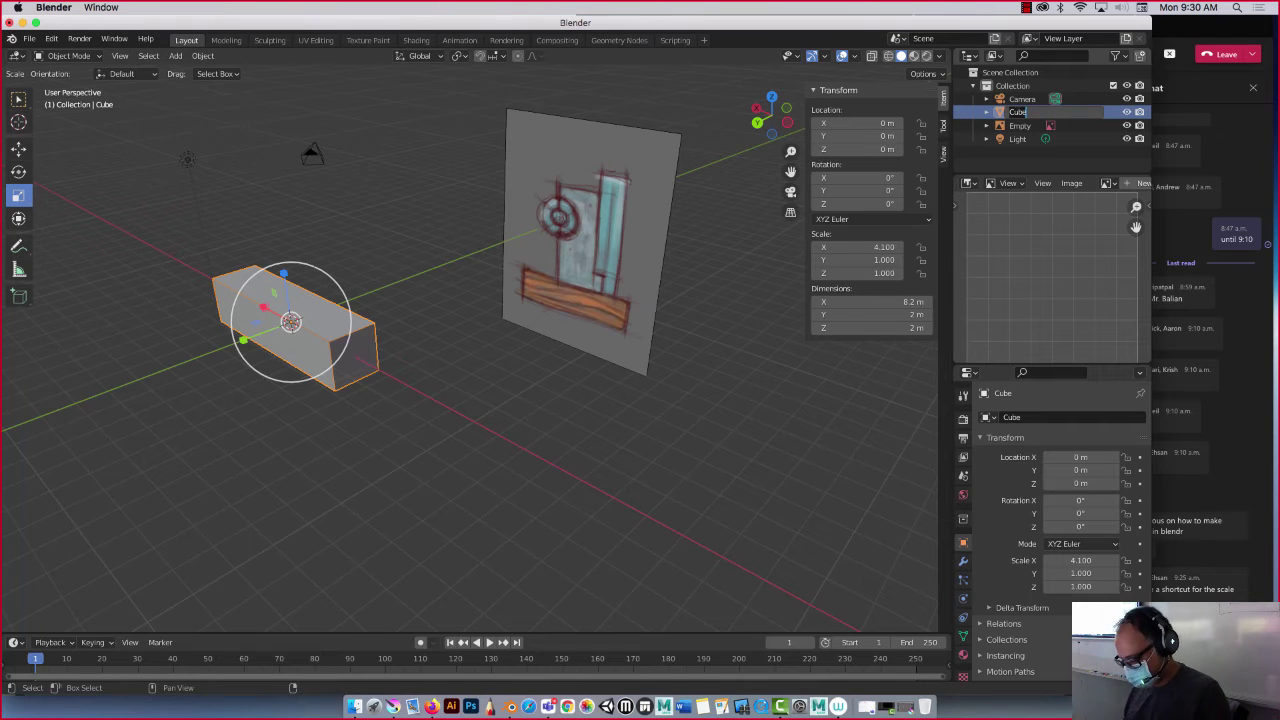
{"action": "type", "text": "WoodBase"}
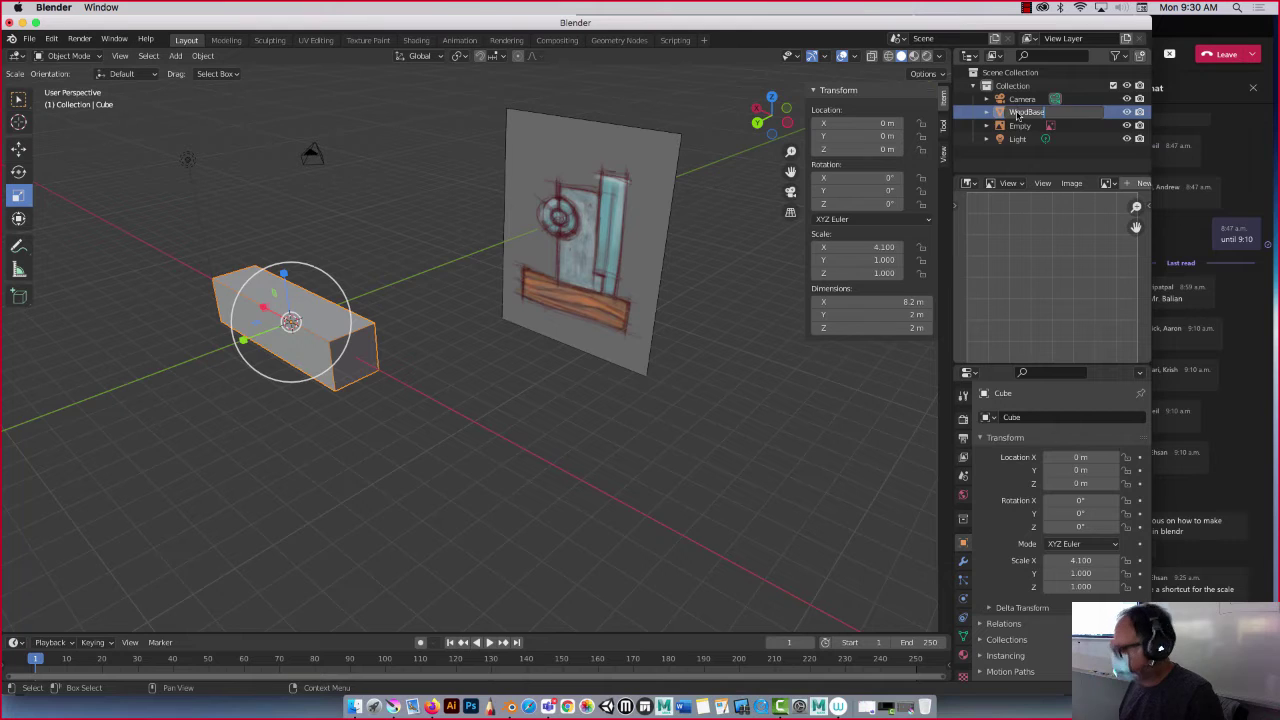
{"action": "key", "text": "Return"}
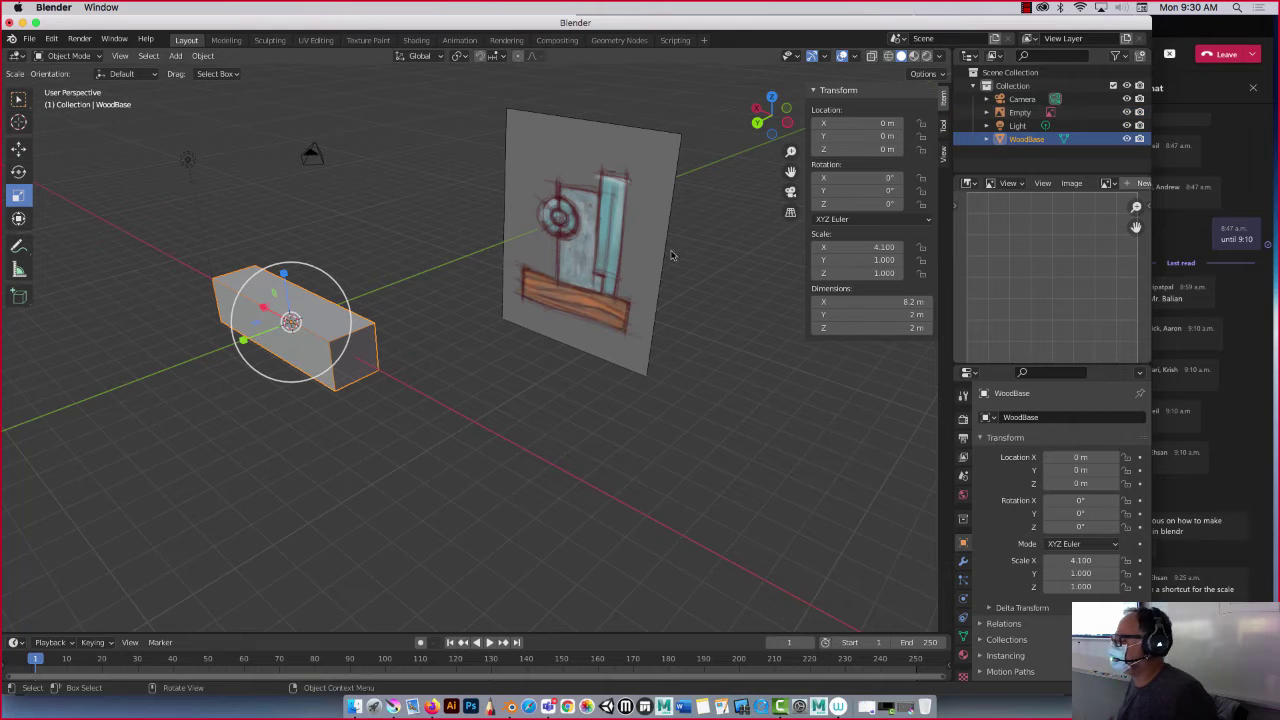
Duplicate the WoodBase block and place the copy above it, about 2.98 m up along Z
{"action": "left_click", "coordinate": [320, 273]}
{"action": "middle_click_drag", "start_coordinate": [304, 280], "coordinate": [329, 271]}
{"action": "left_click", "coordinate": [18, 148]}
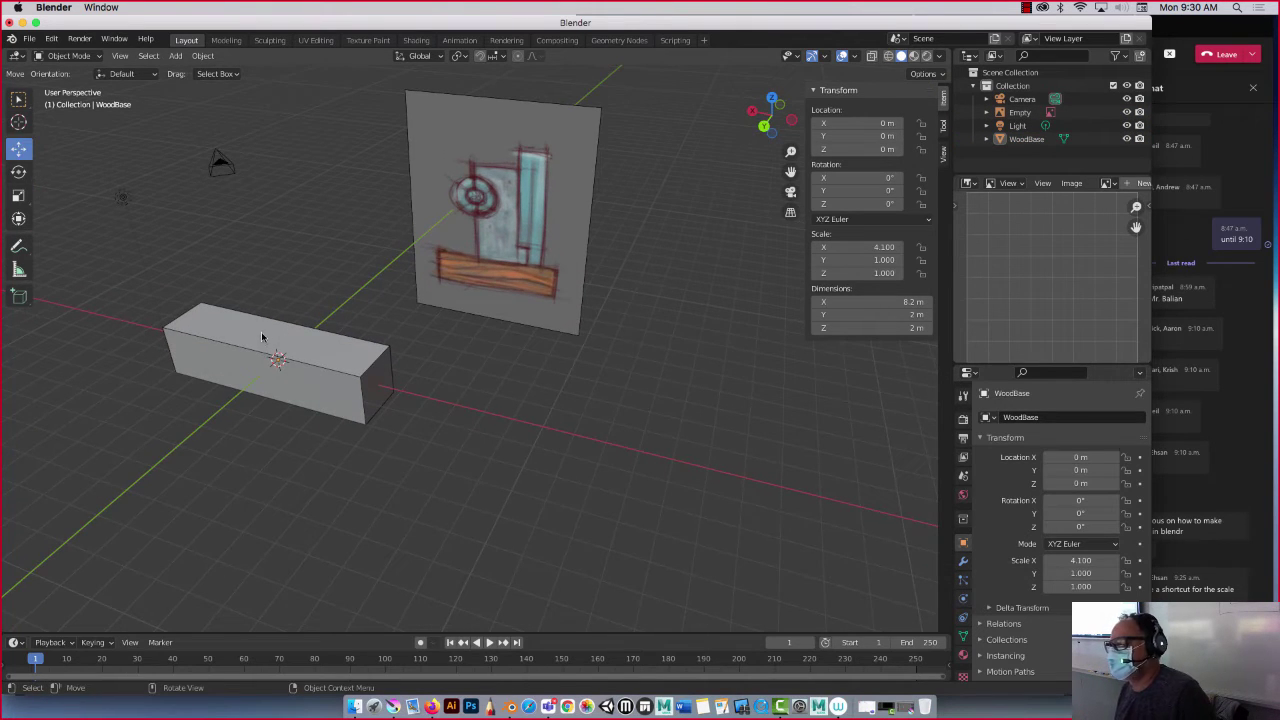
{"action": "left_click", "coordinate": [262, 337]}
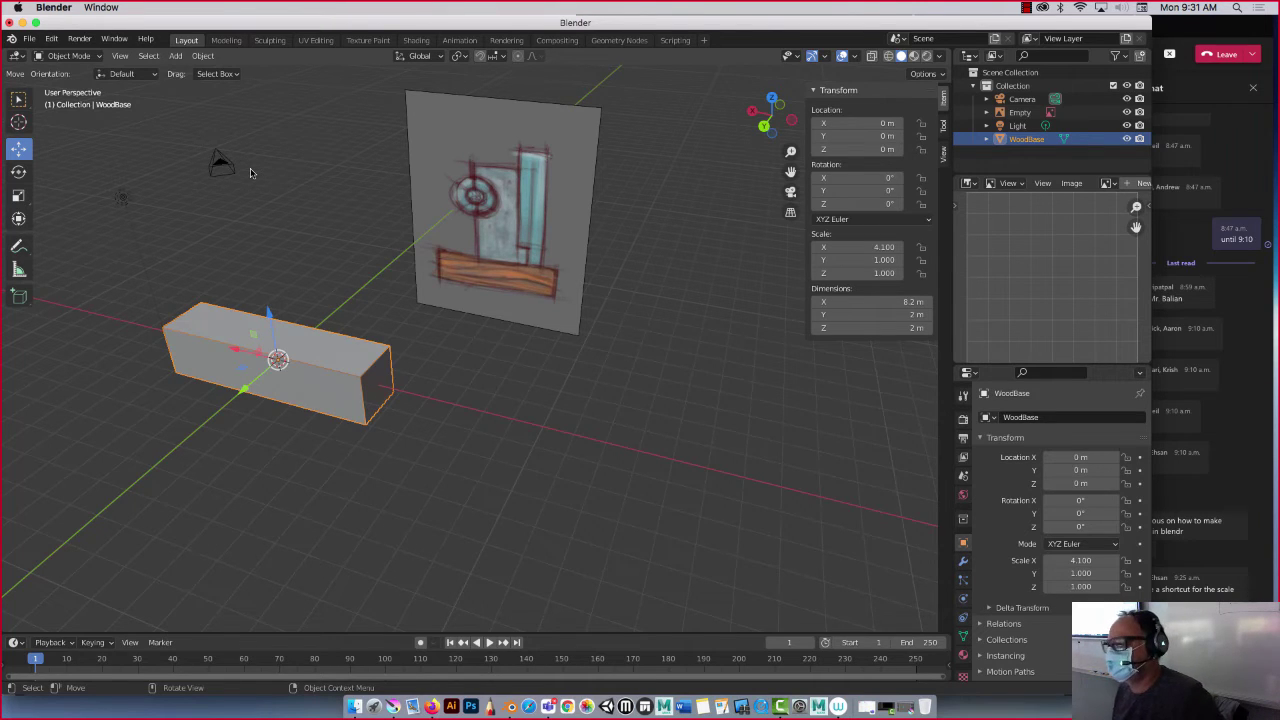
{"action": "right_click", "coordinate": [211, 315]}
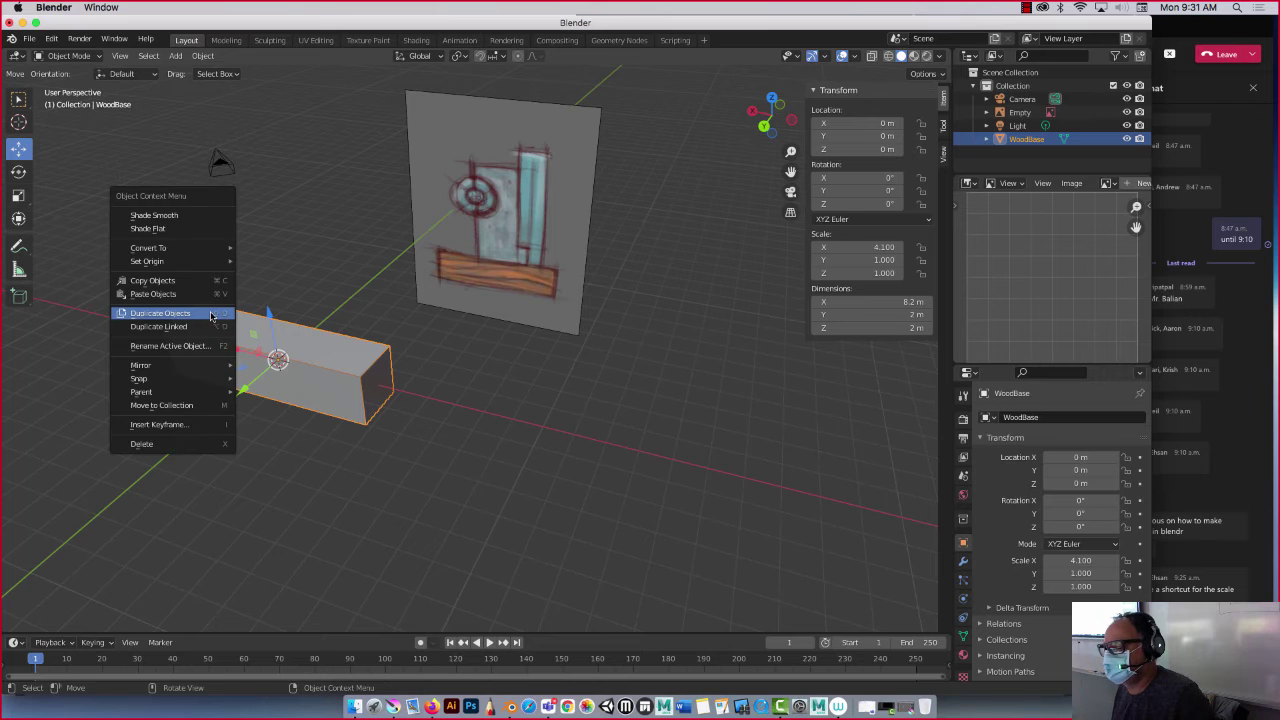
{"action": "left_click", "coordinate": [211, 314]}
{"action": "key", "text": "z"}
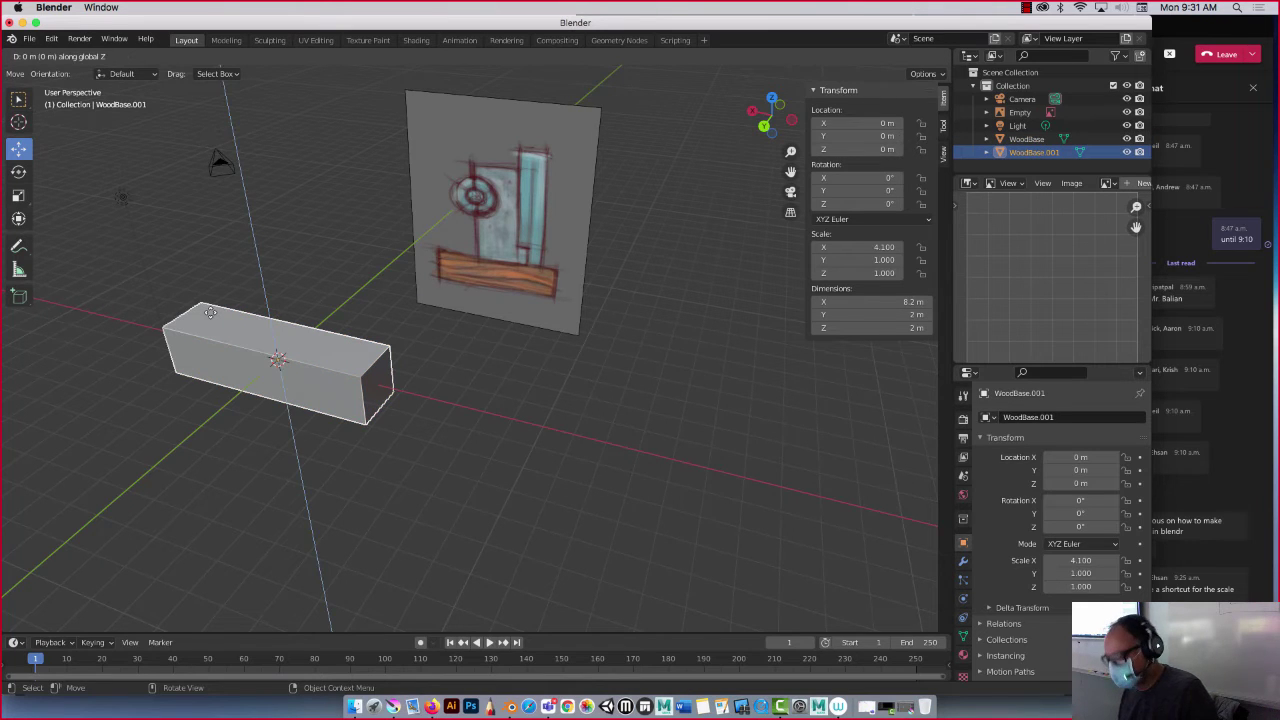
{"action": "left_click", "coordinate": [208, 243]}
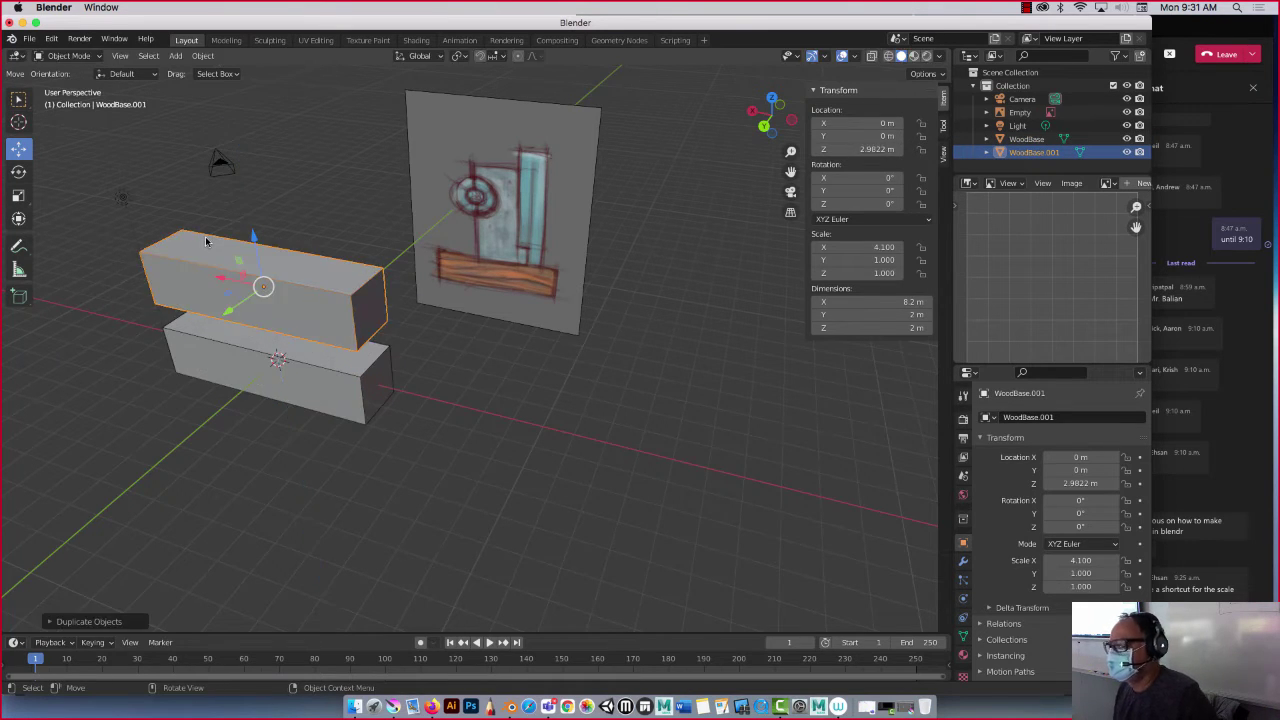
Scale the upper block into an upright slab about 3.93 m in X, 1.19 m in Y and 6.81 m in Z
{"action": "left_click", "coordinate": [18, 195]}
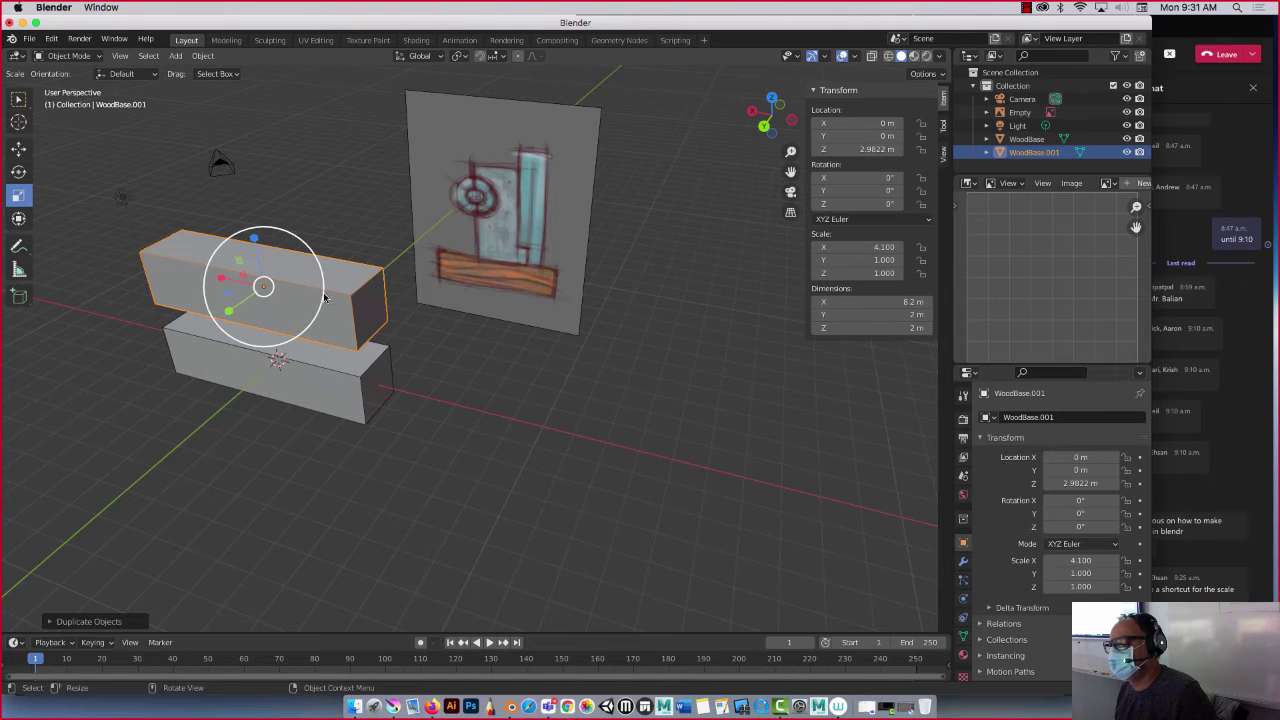
{"action": "mouse_move", "coordinate": [218, 278]}
{"action": "left_mouse_down"}
{"action": "mouse_move", "coordinate": [238, 283]}
{"action": "mouse_move", "coordinate": [234, 297]}
{"action": "mouse_move", "coordinate": [242, 289]}
{"action": "mouse_move", "coordinate": [258, 237]}
{"action": "mouse_move", "coordinate": [224, 279]}
{"action": "left_mouse_up"}
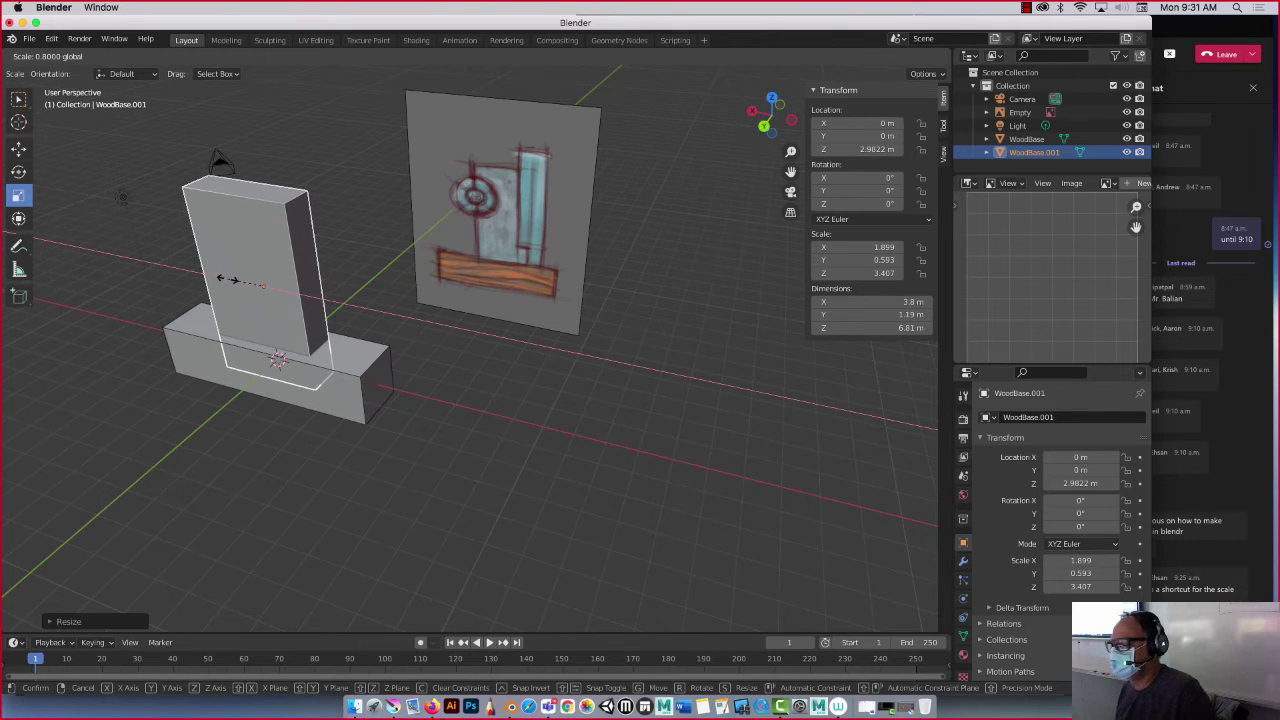
{"action": "right_click", "coordinate": [229, 280]}
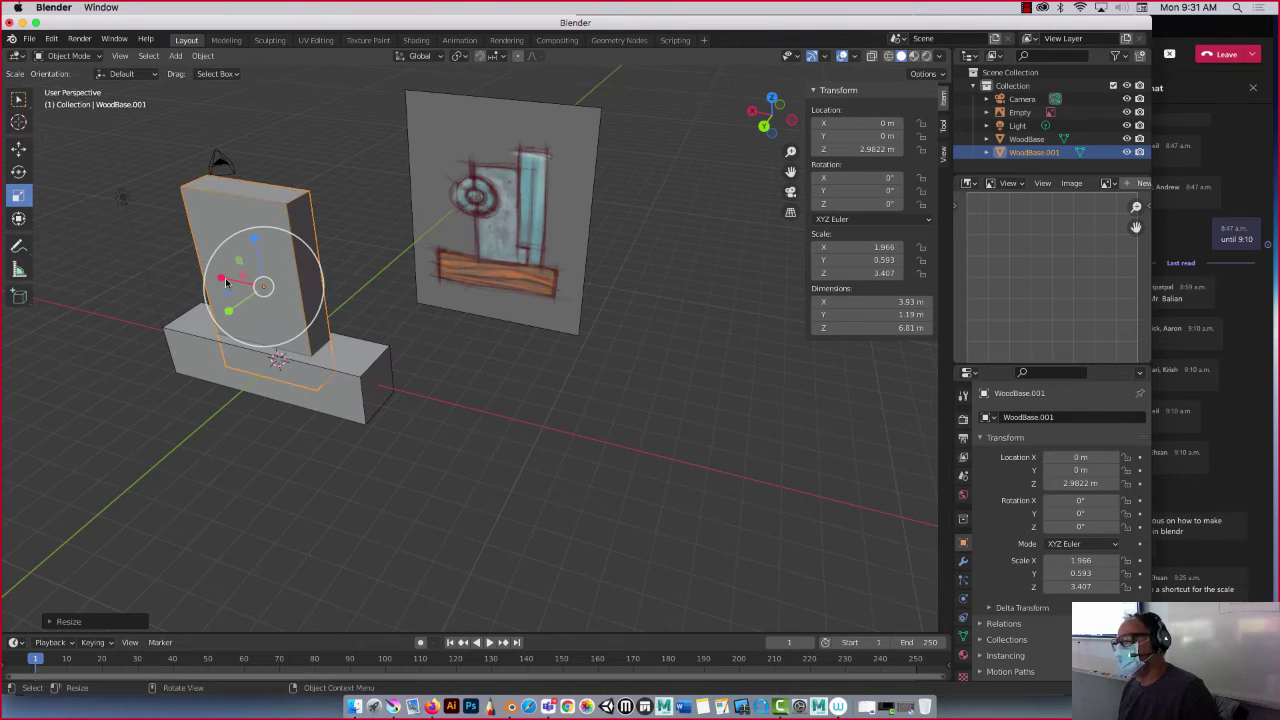
Rename the upright slab as ConcBlock
{"action": "left_click", "coordinate": [19, 149]}
{"action": "double_click", "coordinate": [1034, 151]}
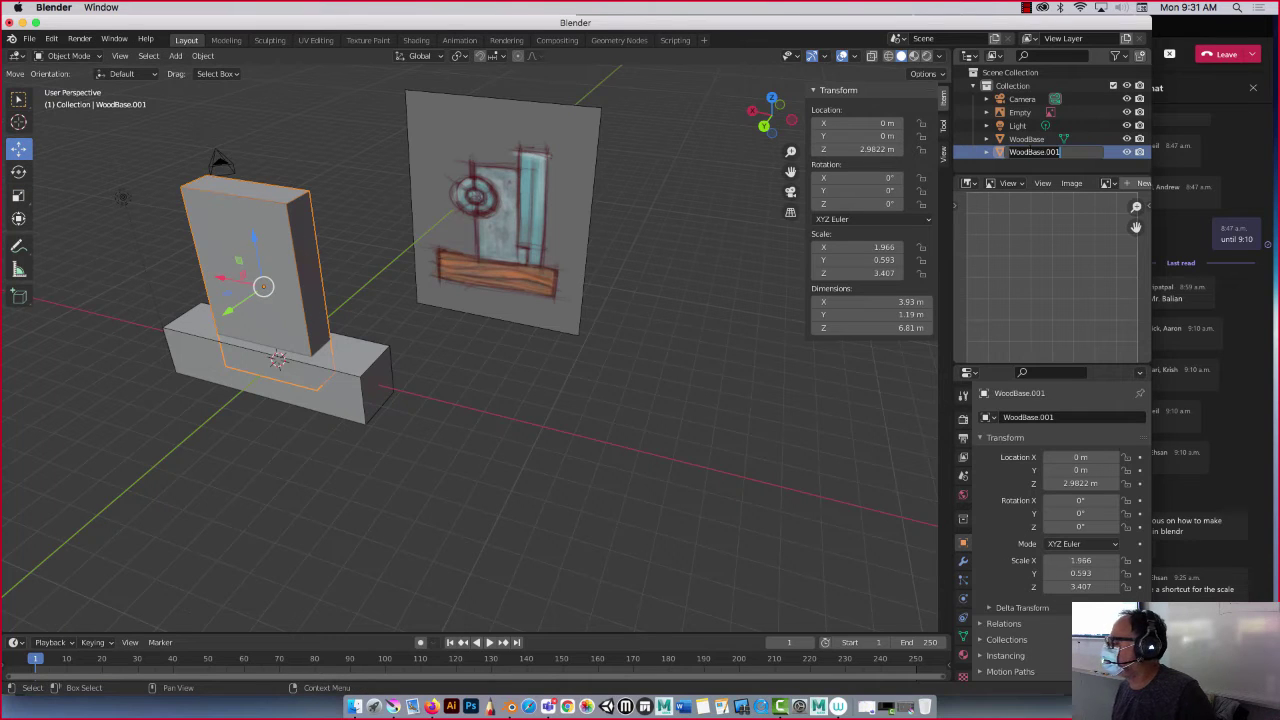
{"action": "type", "text": "C"}
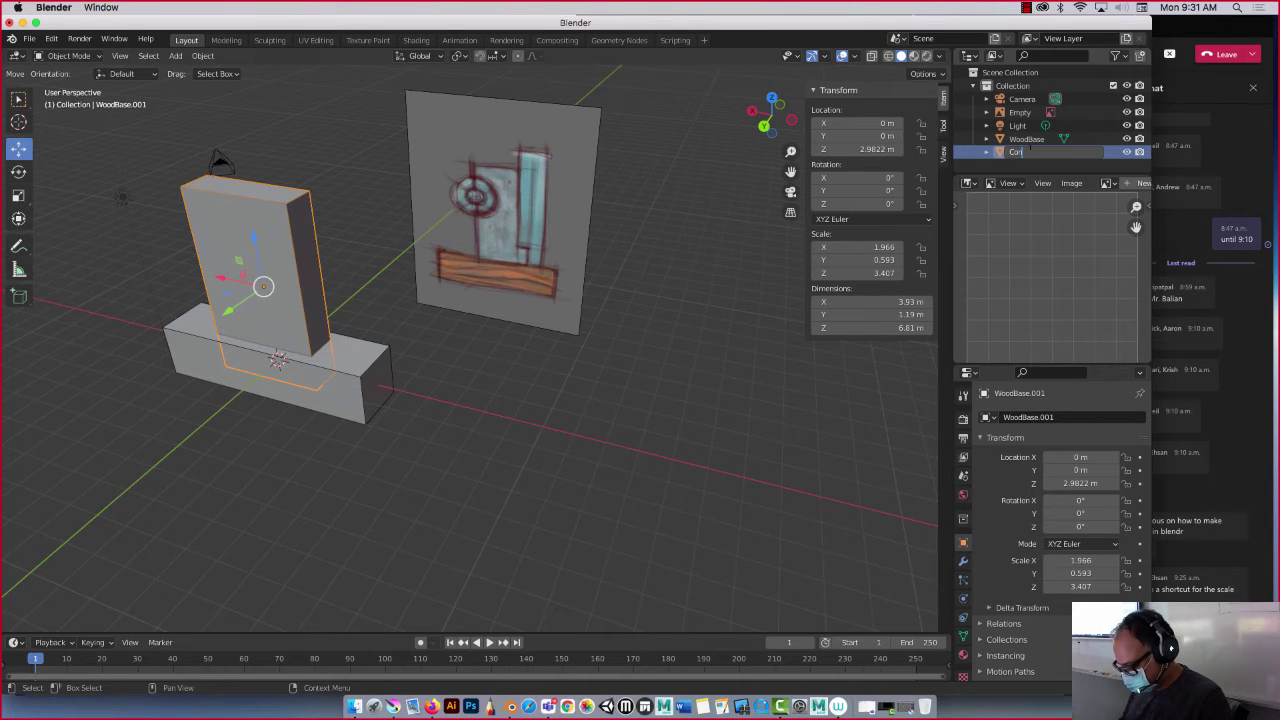
{"action": "type", "text": "oncB"}
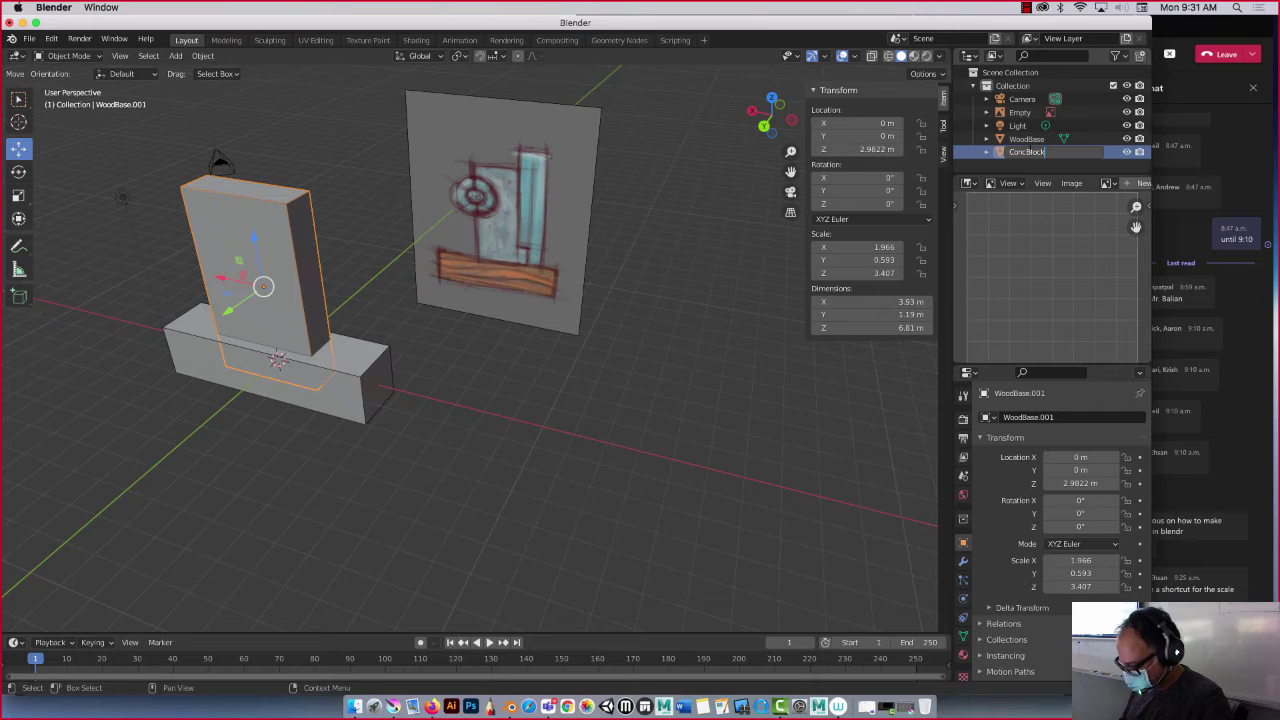
{"action": "type", "text": "lock"}
{"action": "key", "text": "Return"}
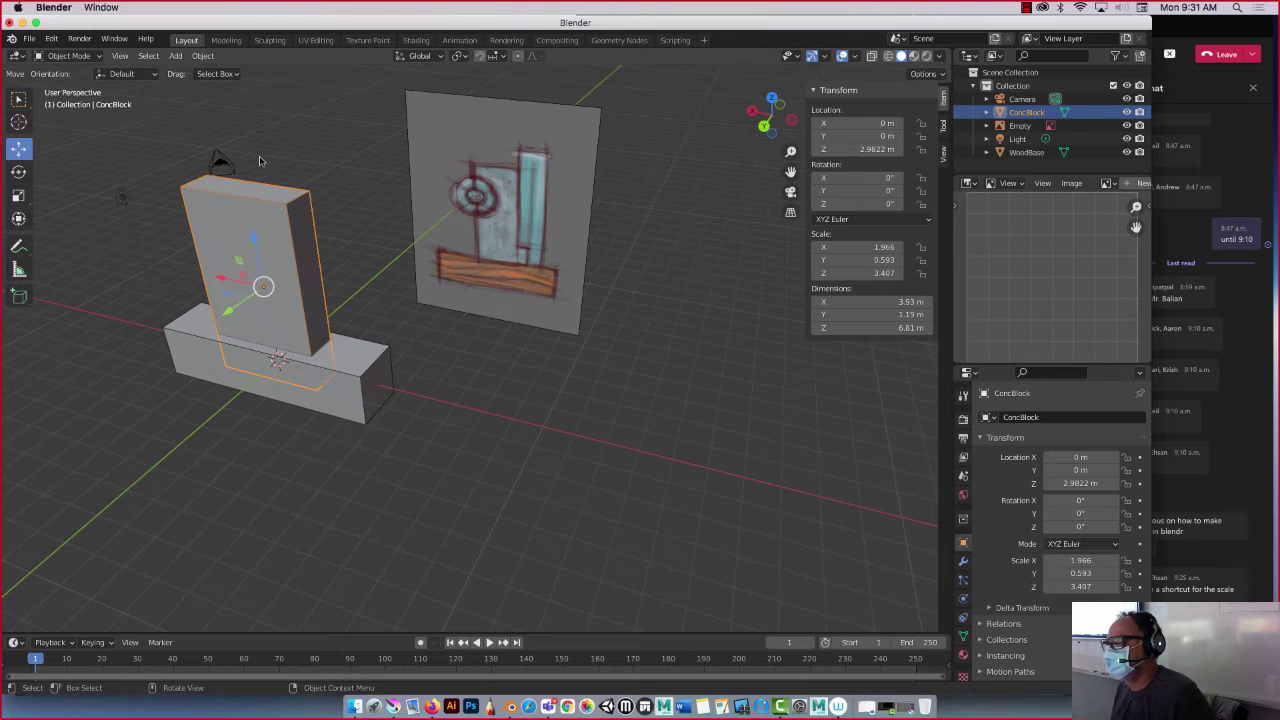
Add a mesh cube and move it onto the base beside the upright slab, to about -2.42 m in X and 1.71 m in Z
{"action": "middle_click_drag", "start_coordinate": [206, 224], "coordinate": [215, 210]}
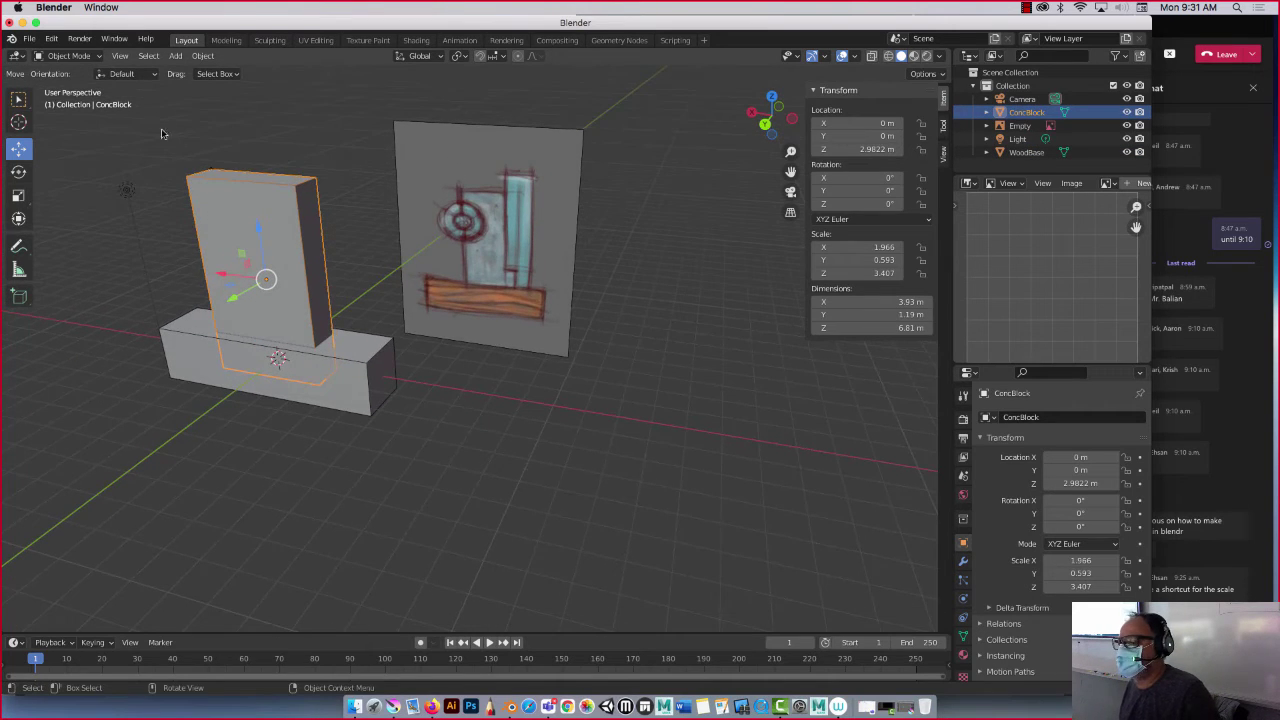
{"action": "left_click", "coordinate": [175, 56]}
{"action": "mouse_move", "coordinate": [199, 71]}
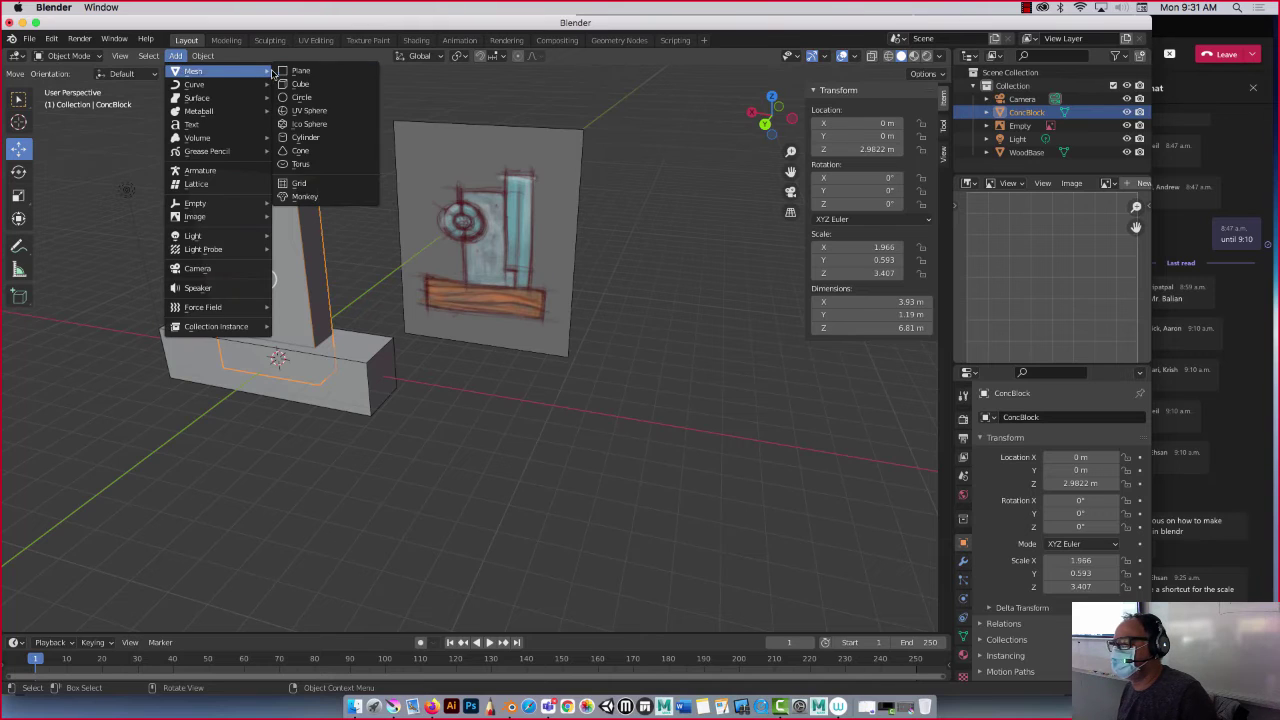
{"action": "left_click", "coordinate": [296, 85]}
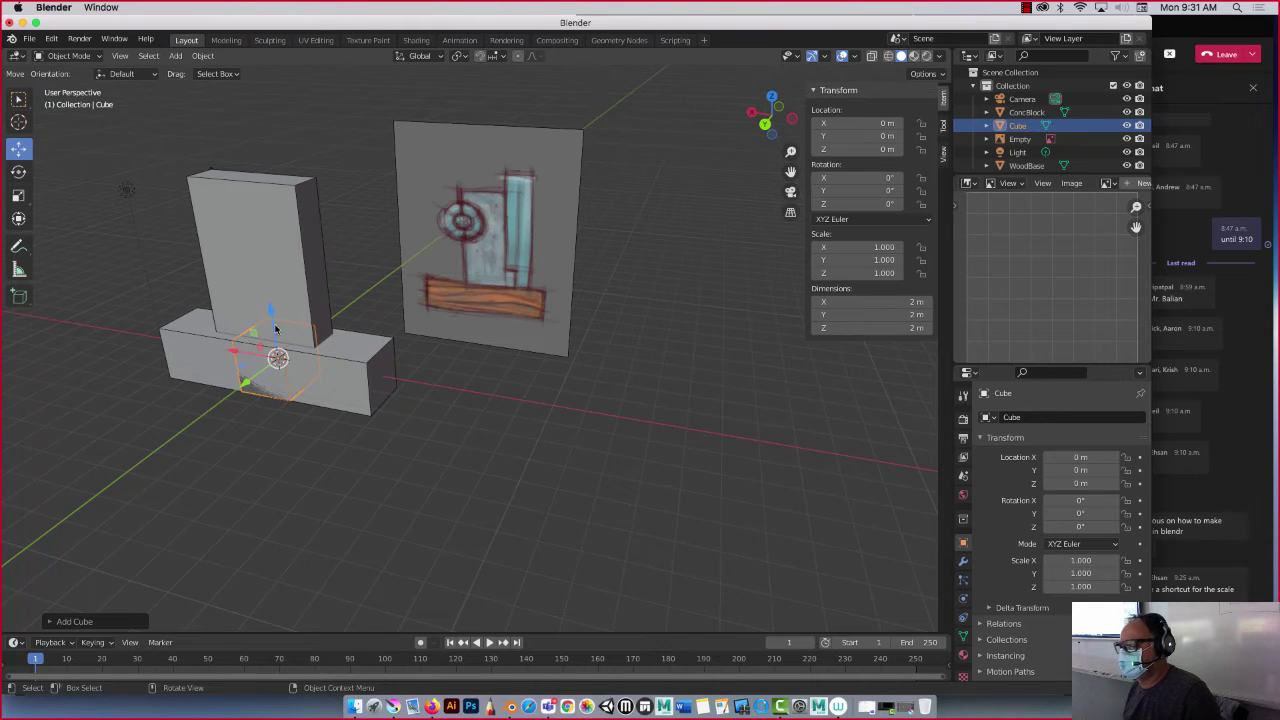
{"action": "mouse_move", "coordinate": [276, 330]}
{"action": "left_mouse_down"}
{"action": "mouse_move", "coordinate": [272, 276]}
{"action": "mouse_move", "coordinate": [270, 320]}
{"action": "mouse_move", "coordinate": [292, 326]}
{"action": "left_mouse_up"}
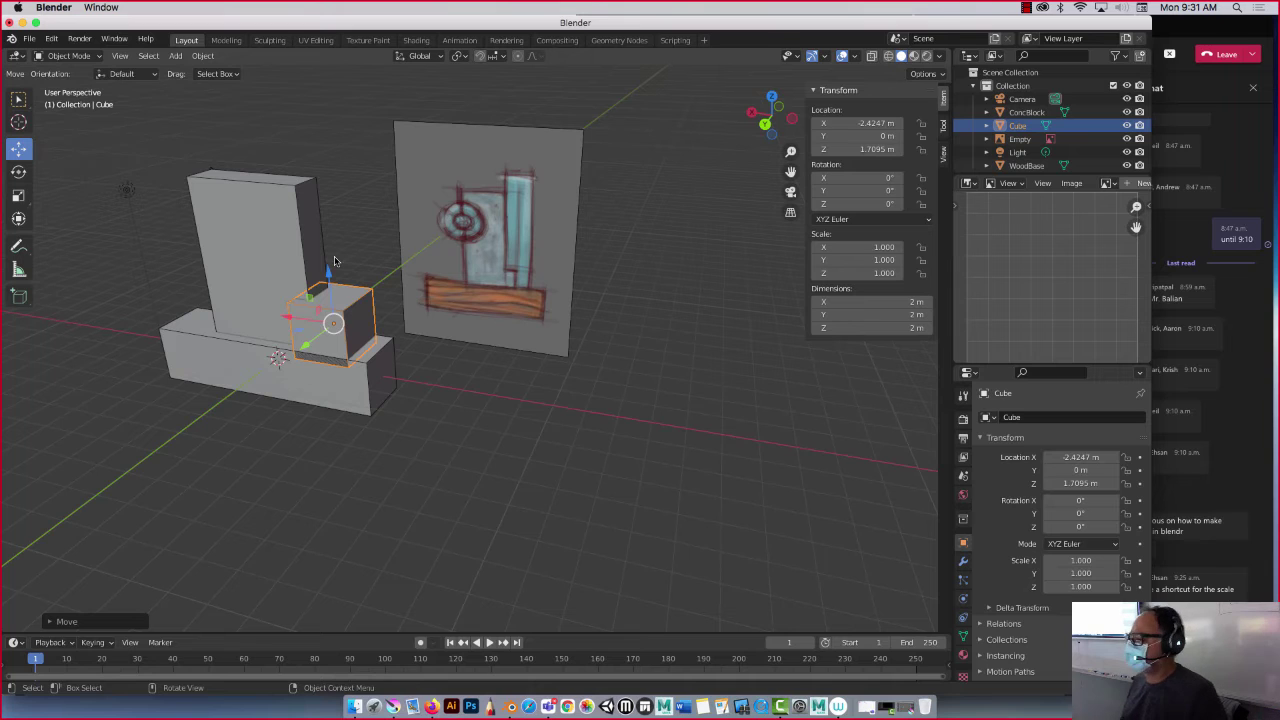
{"action": "middle_click_drag", "start_coordinate": [340, 266], "coordinate": [320, 320]}
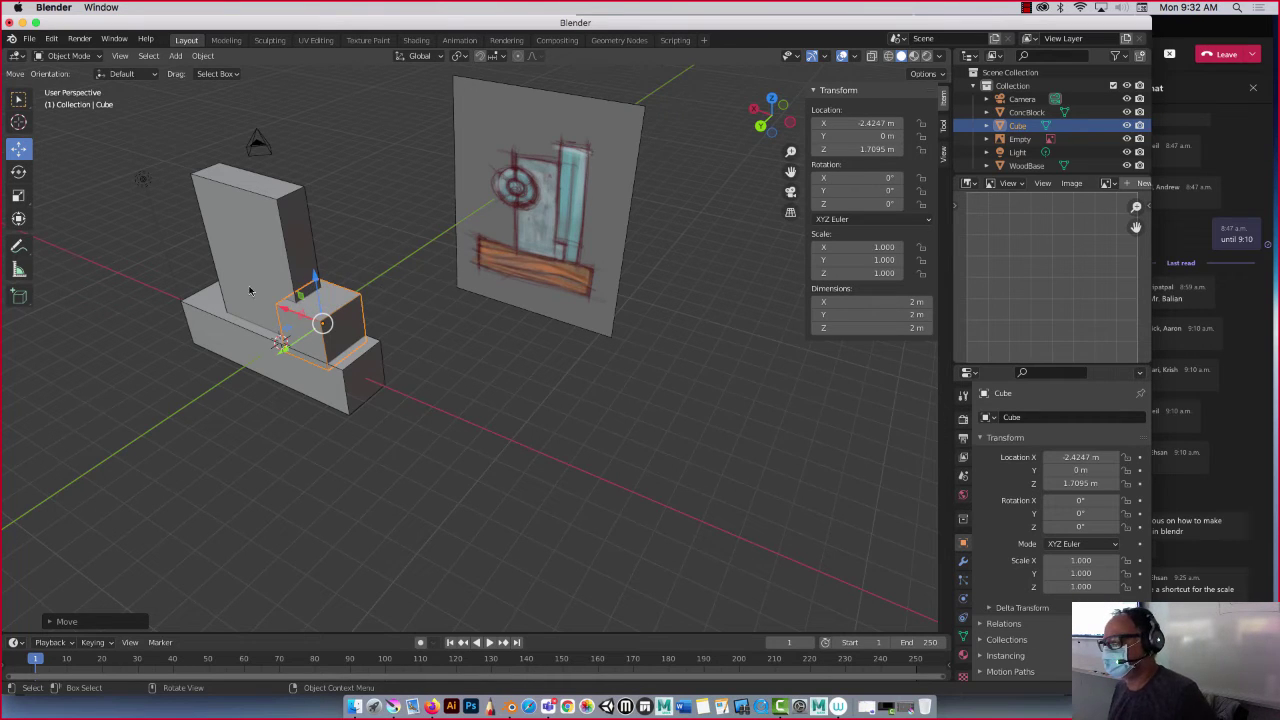
Rename the small cube as Glass and widen the program window slightly
{"action": "double_click", "coordinate": [1027, 129]}
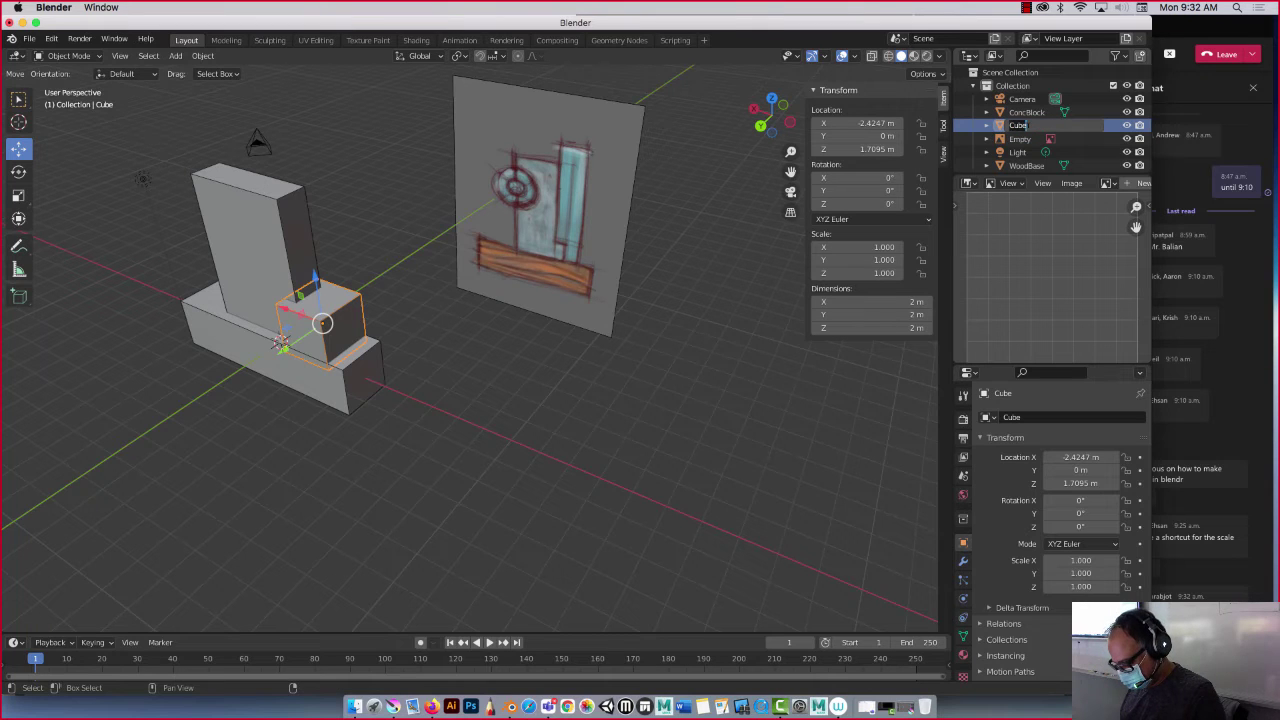
{"action": "type", "text": "Glass"}
{"action": "key", "text": "Return"}
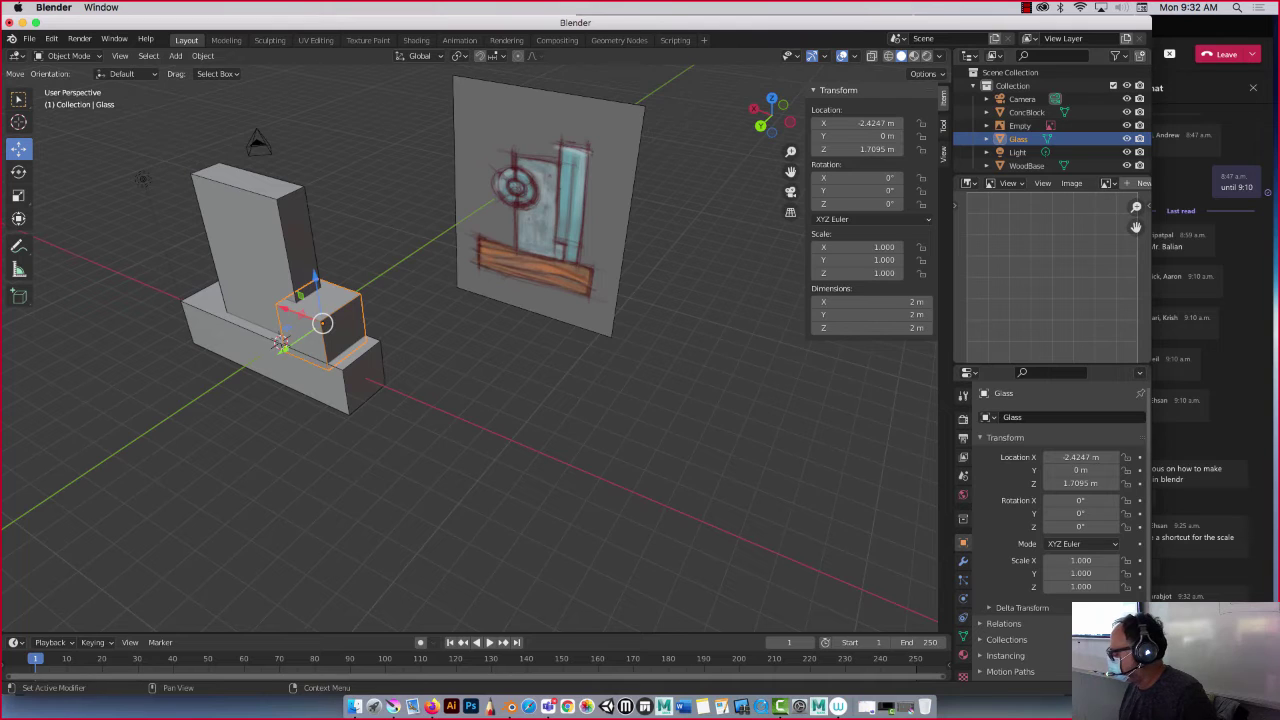
{"action": "mouse_move", "coordinate": [1152, 400]}
{"action": "left_mouse_down"}
{"action": "mouse_move", "coordinate": [1079, 400]}
{"action": "mouse_move", "coordinate": [1170, 400]}
{"action": "left_mouse_up"}
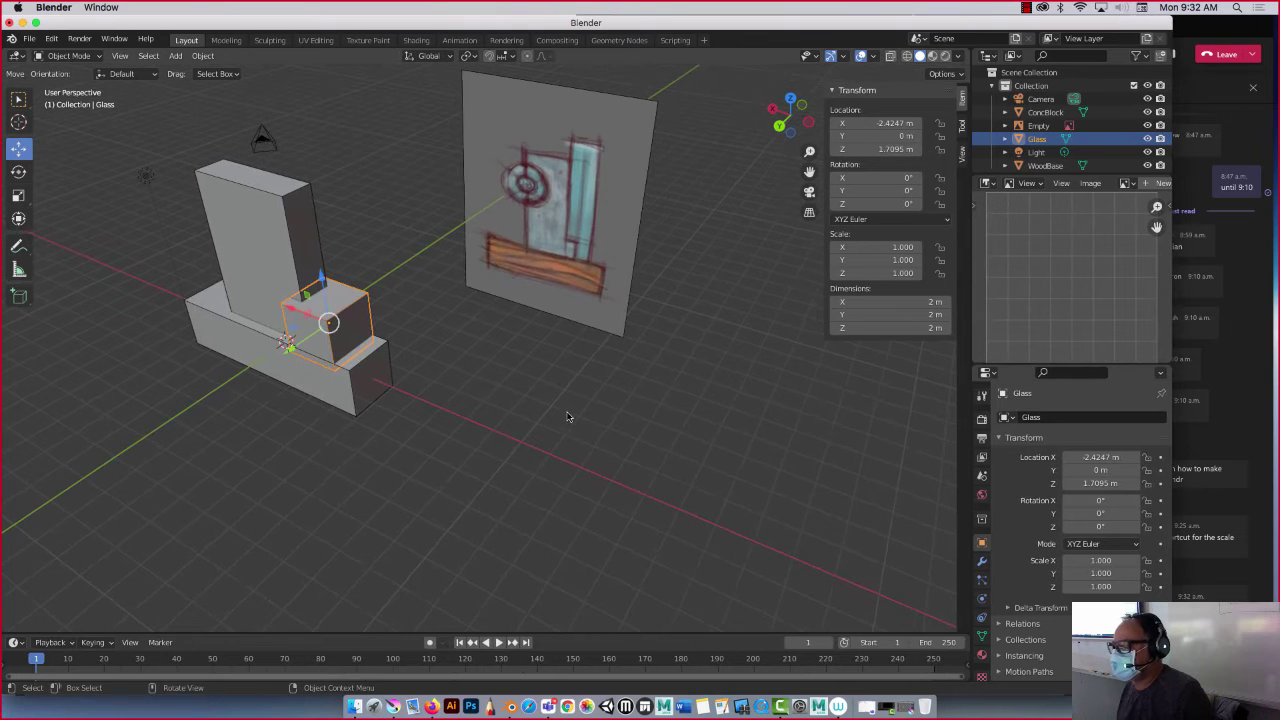
Try scaling the Glass cube uniformly by a factor of 2 and undo it
{"action": "middle_click_drag", "start_coordinate": [569, 417], "coordinate": [568, 403]}
{"action": "type", "text": "s2"}
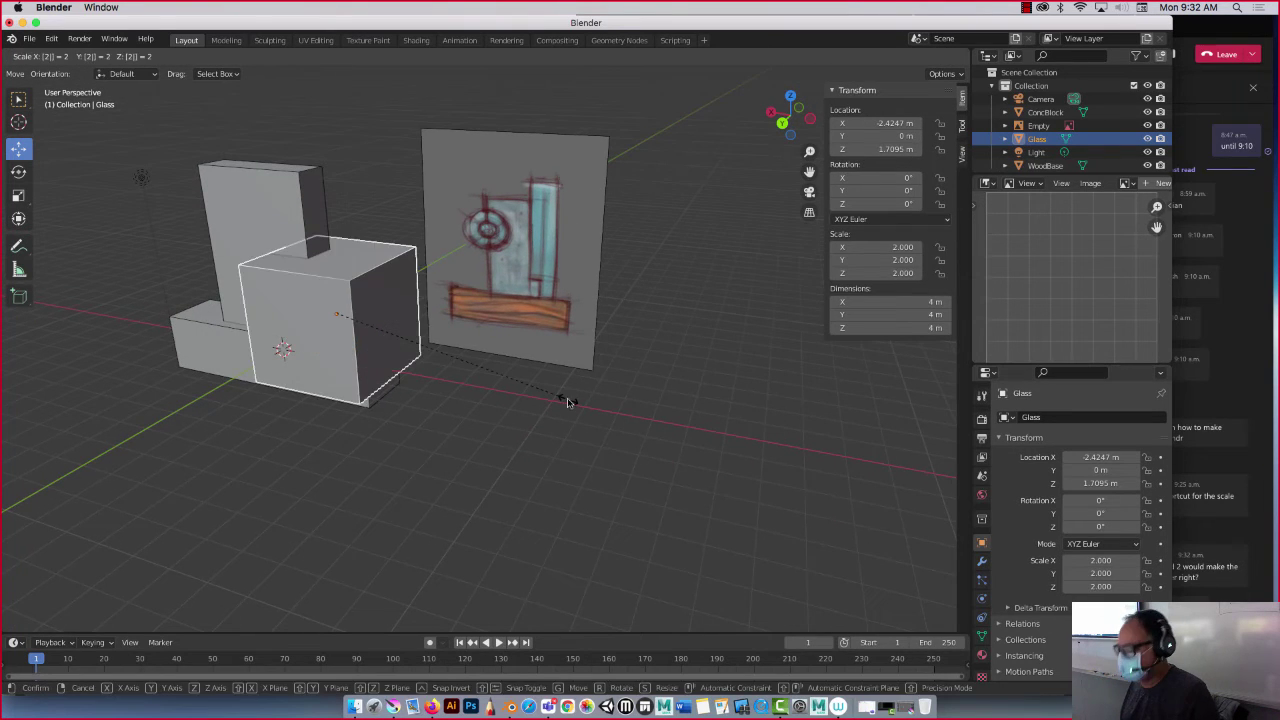
{"action": "key", "text": "Return"}
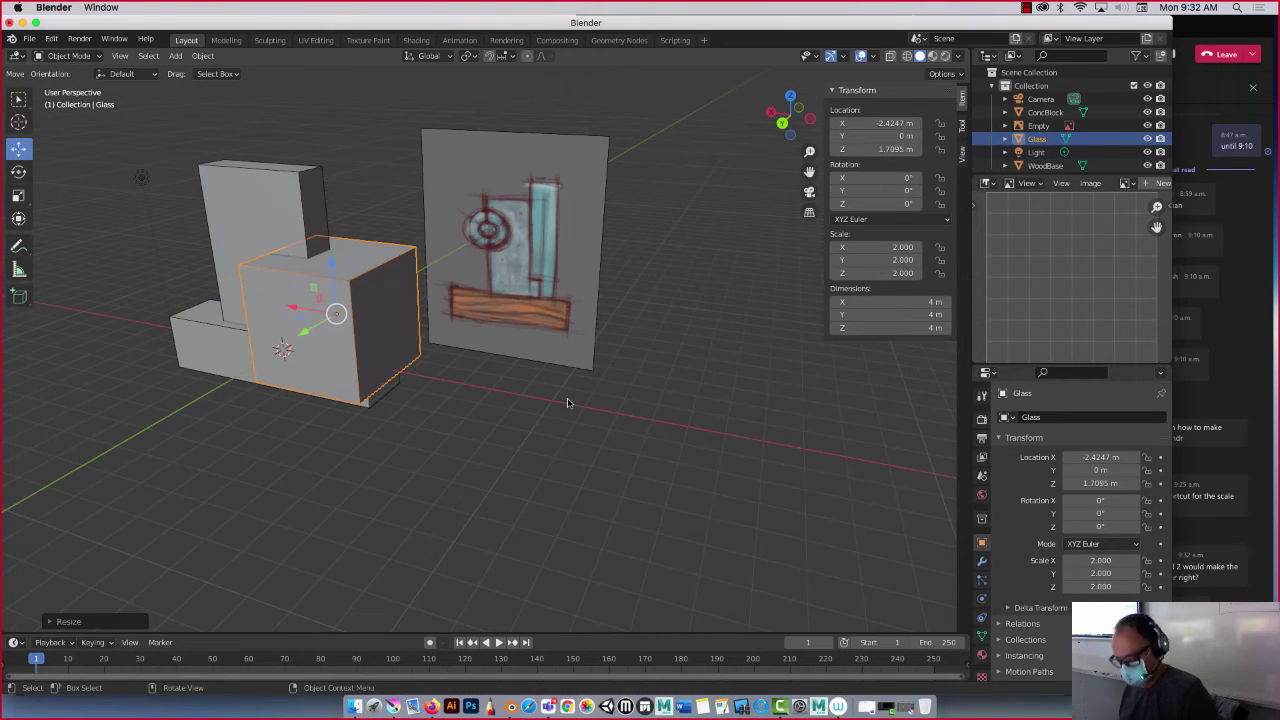
{"action": "key", "text": "super+z"}
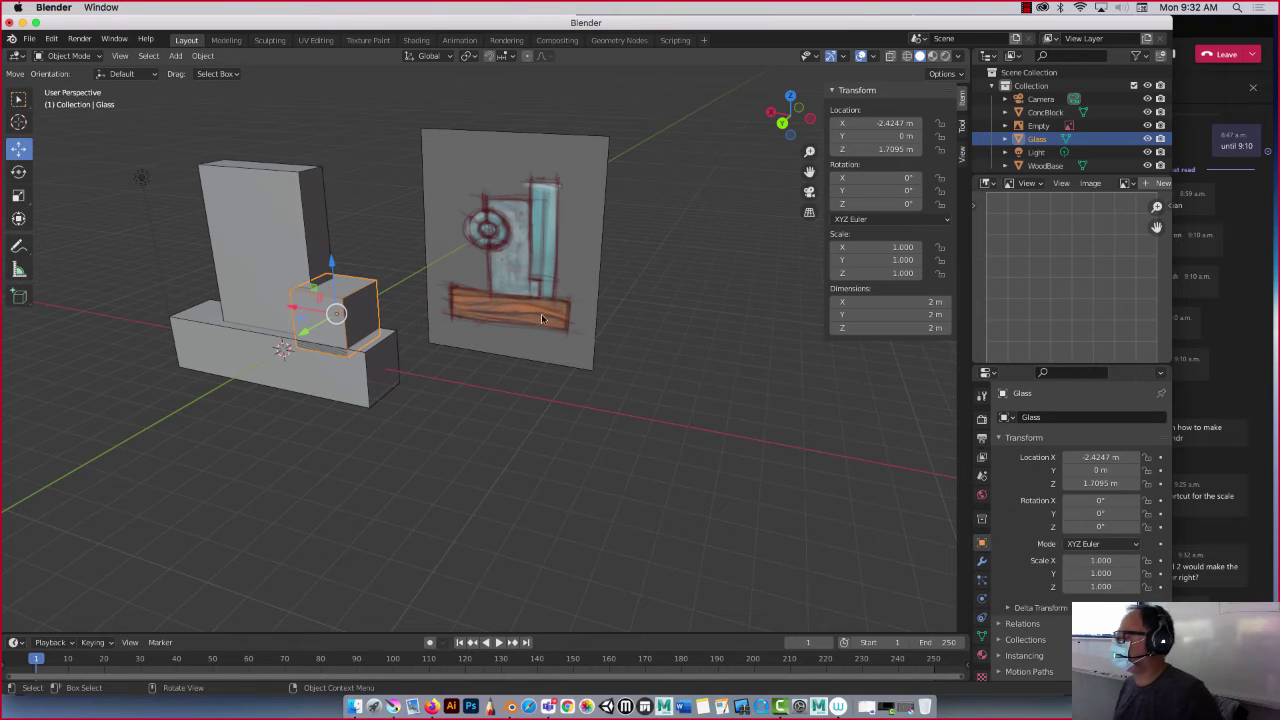
Put the Glass cube into Edit Mode and set the selection mode to faces
{"action": "left_click", "coordinate": [62, 58]}
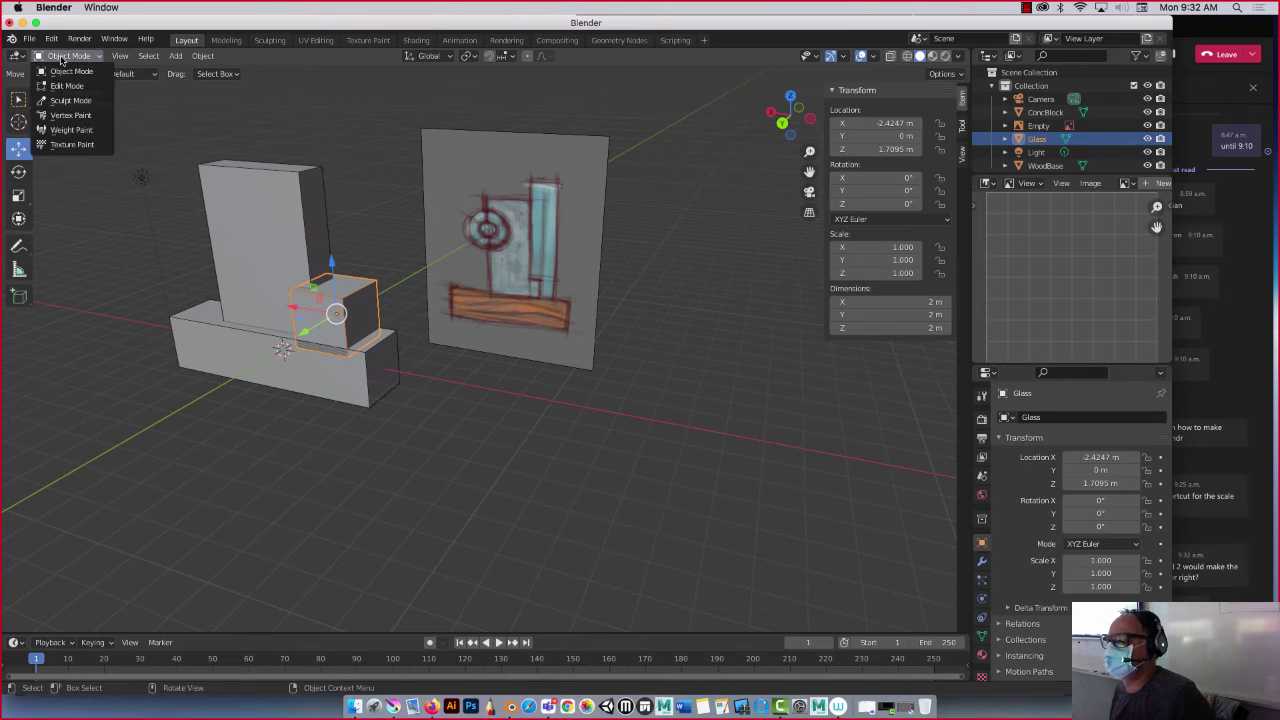
{"action": "left_click", "coordinate": [60, 82]}
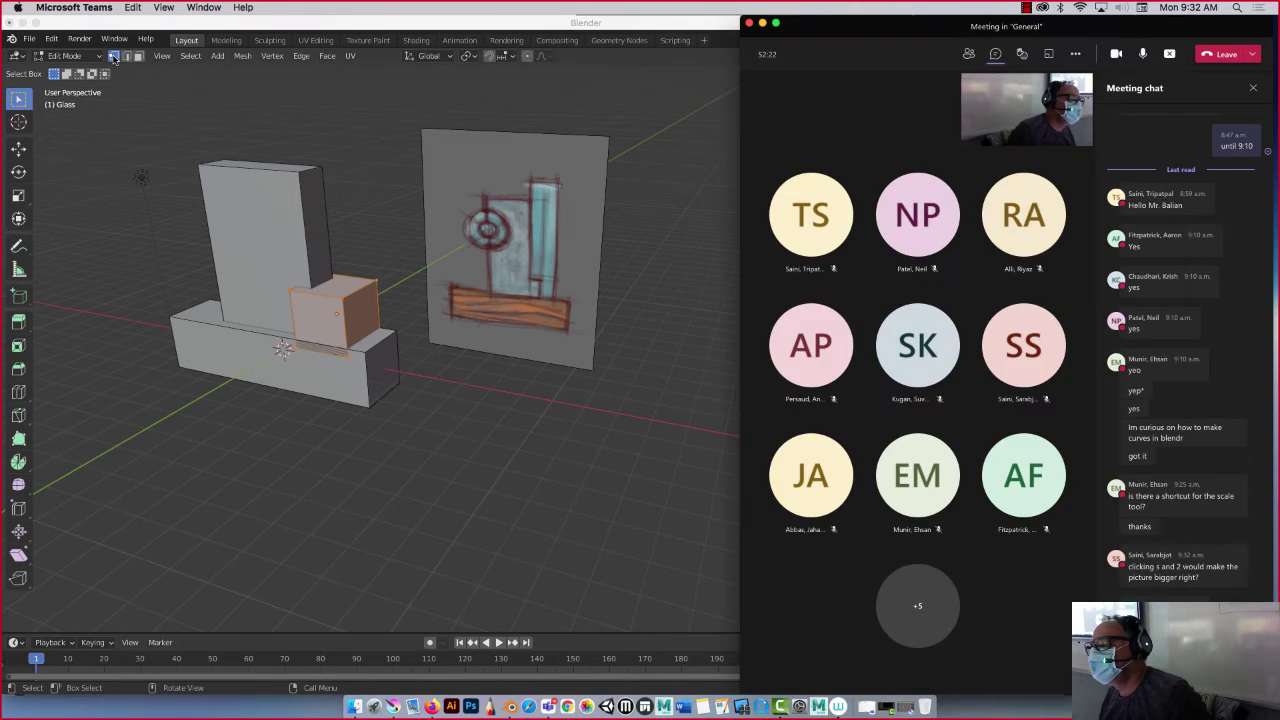
{"action": "left_click", "coordinate": [114, 59]}
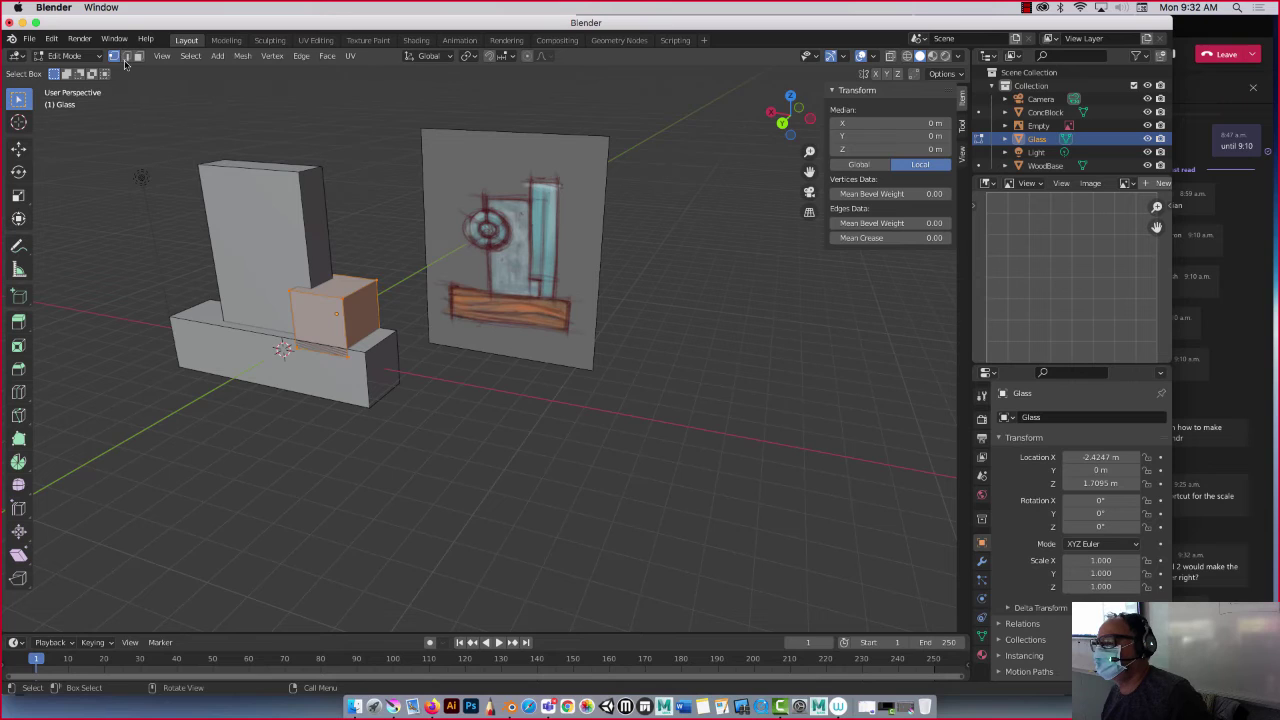
{"action": "left_click", "coordinate": [127, 56]}
{"action": "left_click", "coordinate": [139, 57]}
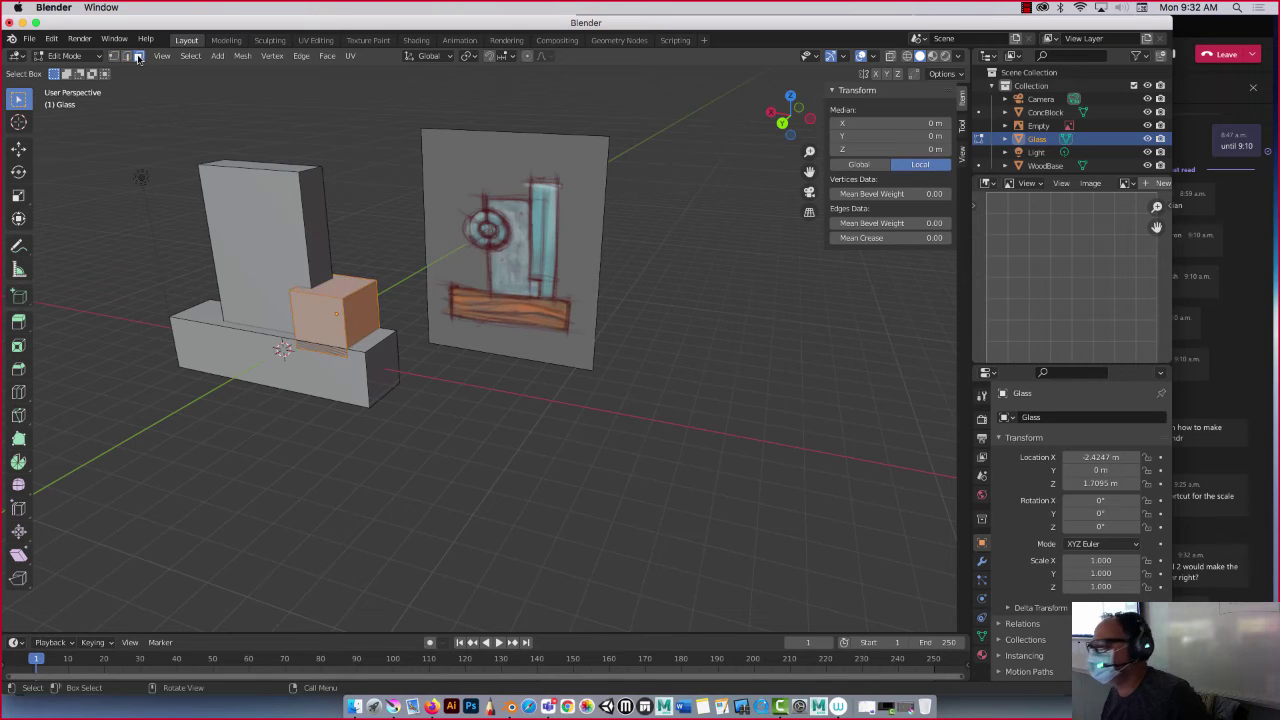
Raise the Glass cube's top face to about 5.15 m in local Z to form a tall block
{"action": "left_click", "coordinate": [345, 285]}
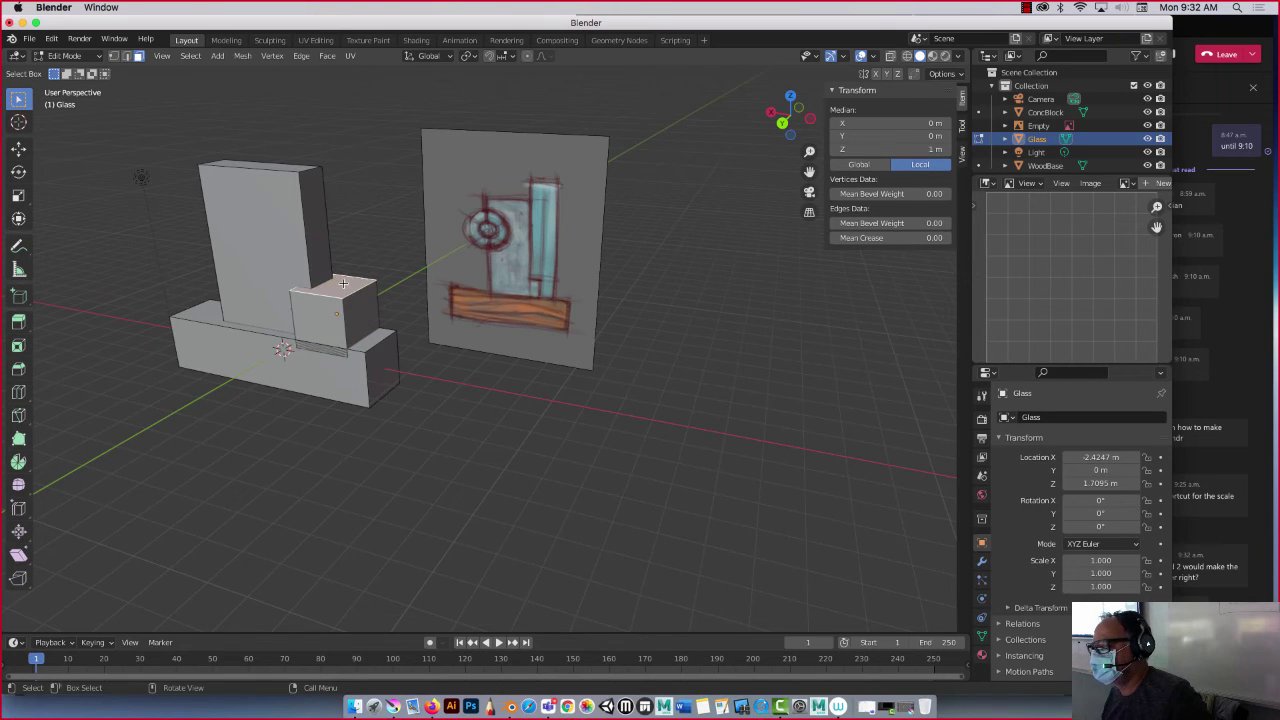
{"action": "left_click", "coordinate": [18, 148]}
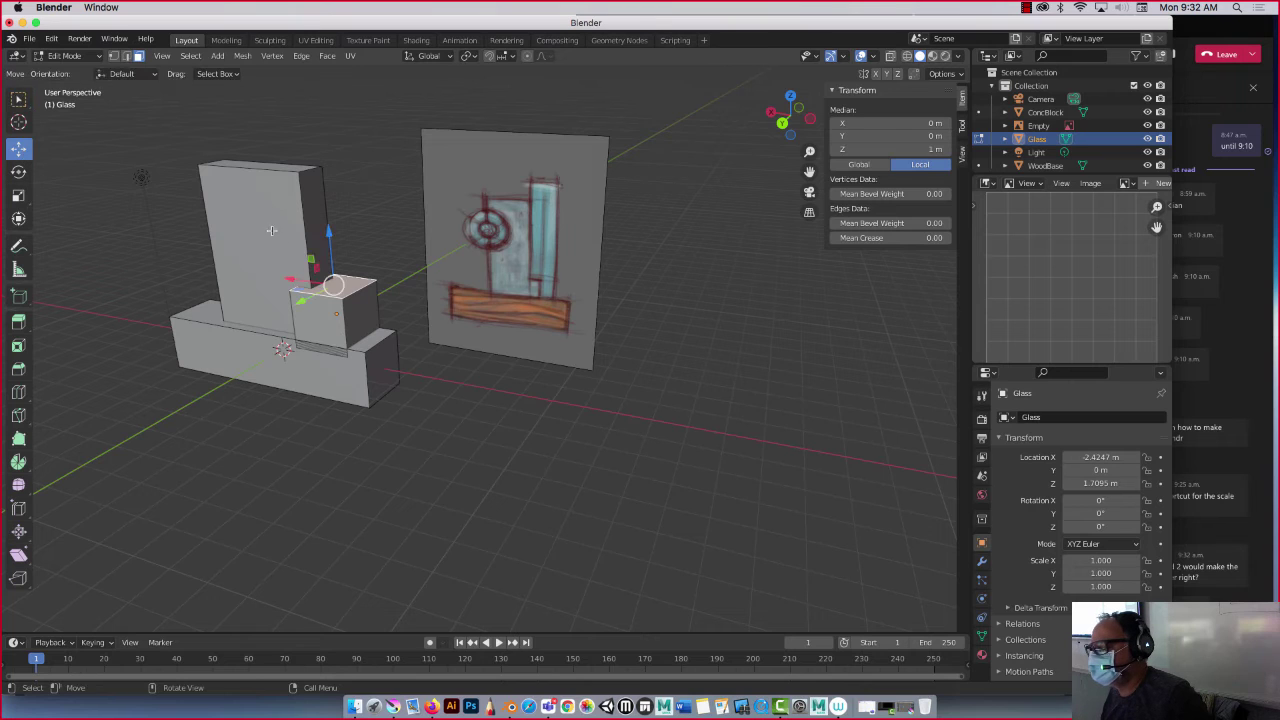
{"action": "left_click_drag", "start_coordinate": [330, 251], "coordinate": [336, 117]}
Move the Glass block's two opposite Y faces inward so the block is about 0.77 m thick
{"action": "left_click", "coordinate": [299, 189]}
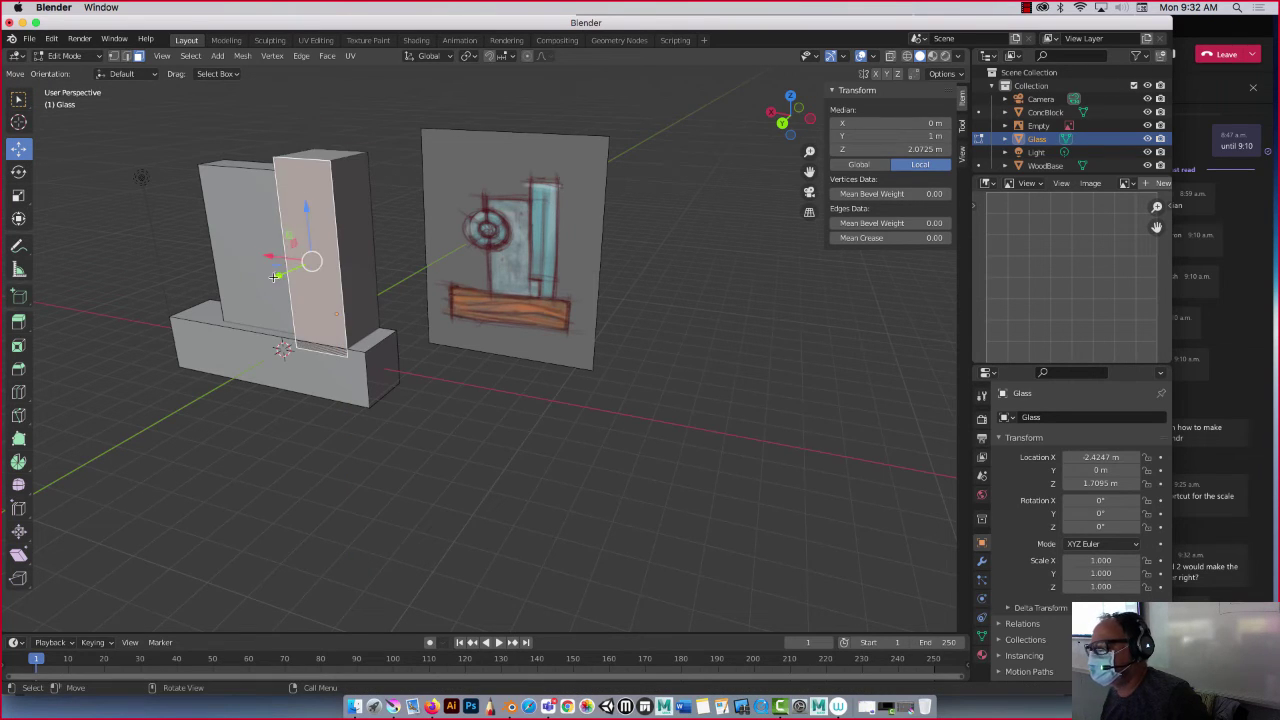
{"action": "left_click_drag", "start_coordinate": [276, 276], "coordinate": [357, 262]}
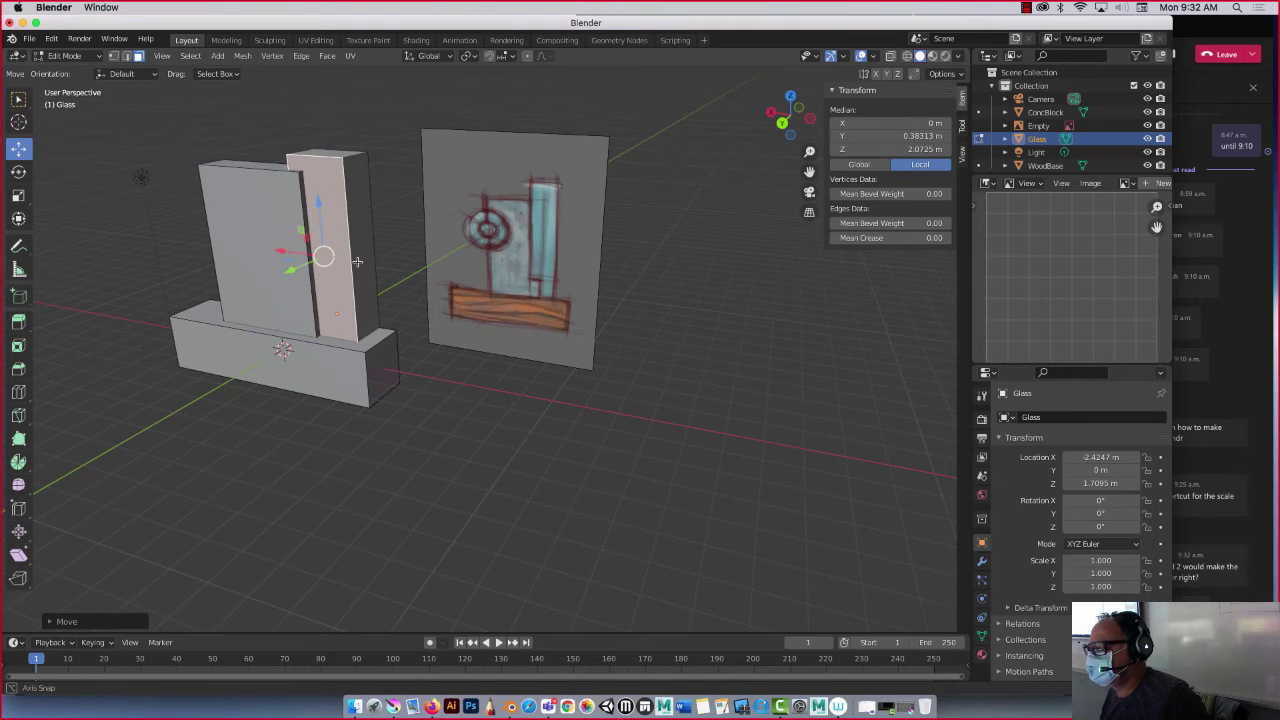
{"action": "middle_click_drag", "start_coordinate": [357, 262], "coordinate": [213, 256]}
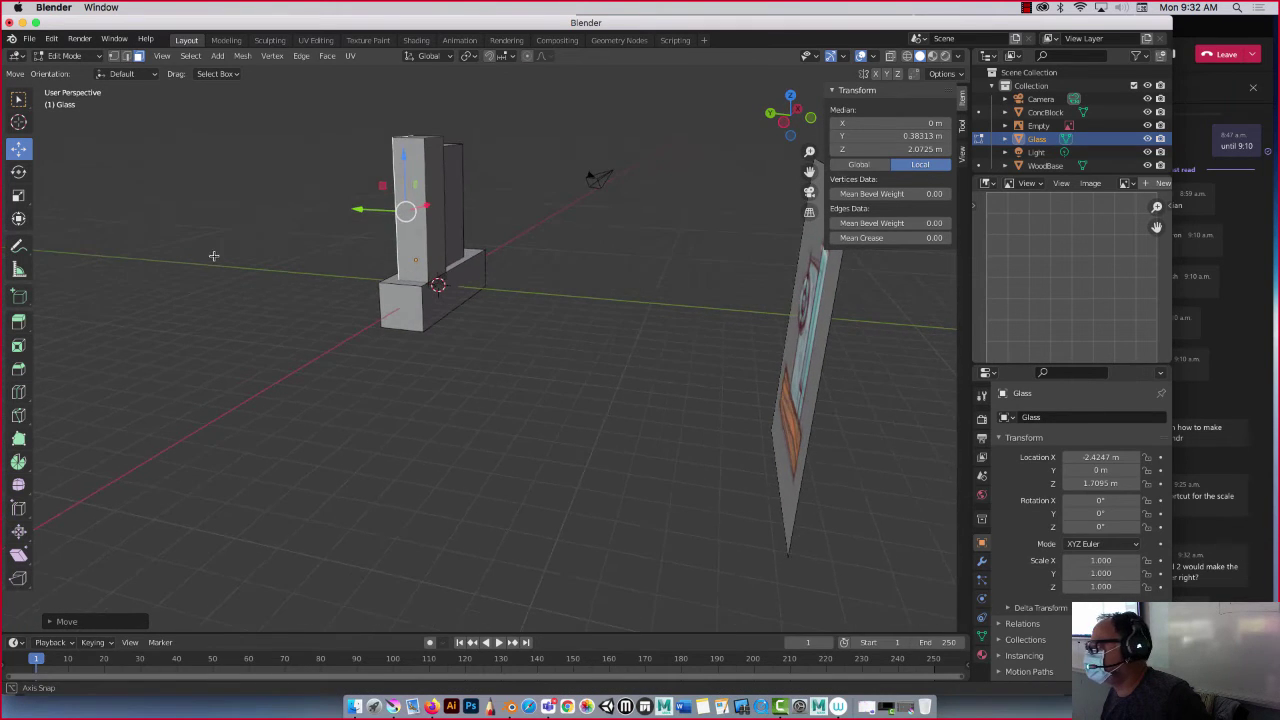
{"action": "left_click", "coordinate": [433, 227]}
{"action": "key", "text": "g"}
{"action": "key", "text": "y"}
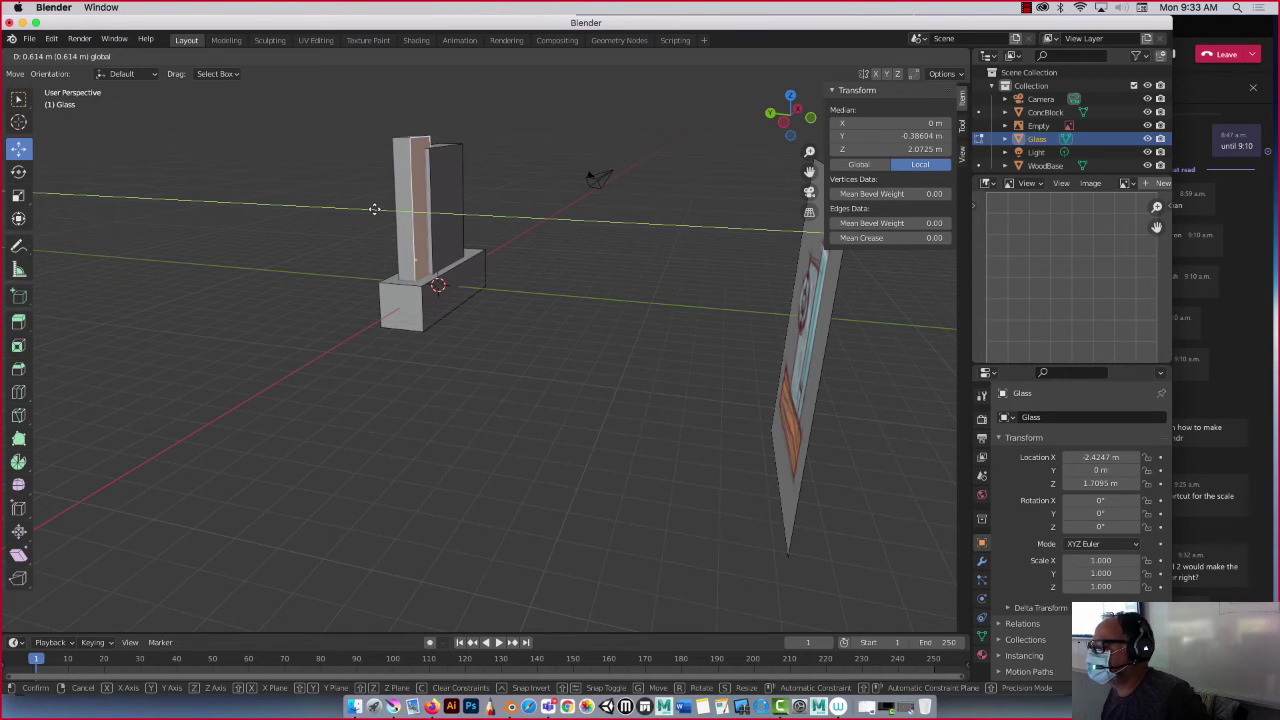
{"action": "left_click_drag", "start_coordinate": [374, 209], "coordinate": [374, 209]}
Raise the Glass block's top face along Z to about 5.78 m local height, above the concrete slab
{"action": "middle_click_drag", "start_coordinate": [254, 234], "coordinate": [411, 266]}
{"action": "left_click", "coordinate": [343, 203]}
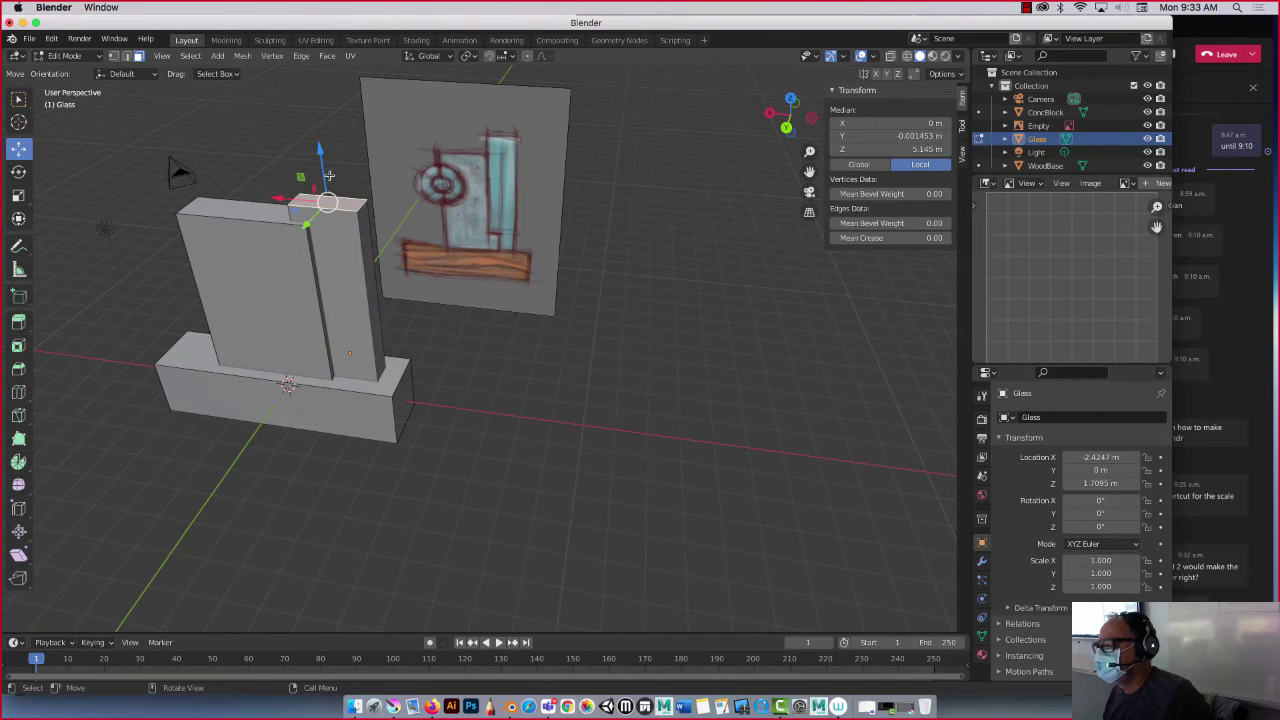
{"action": "key", "text": "g"}
{"action": "key", "text": "z"}
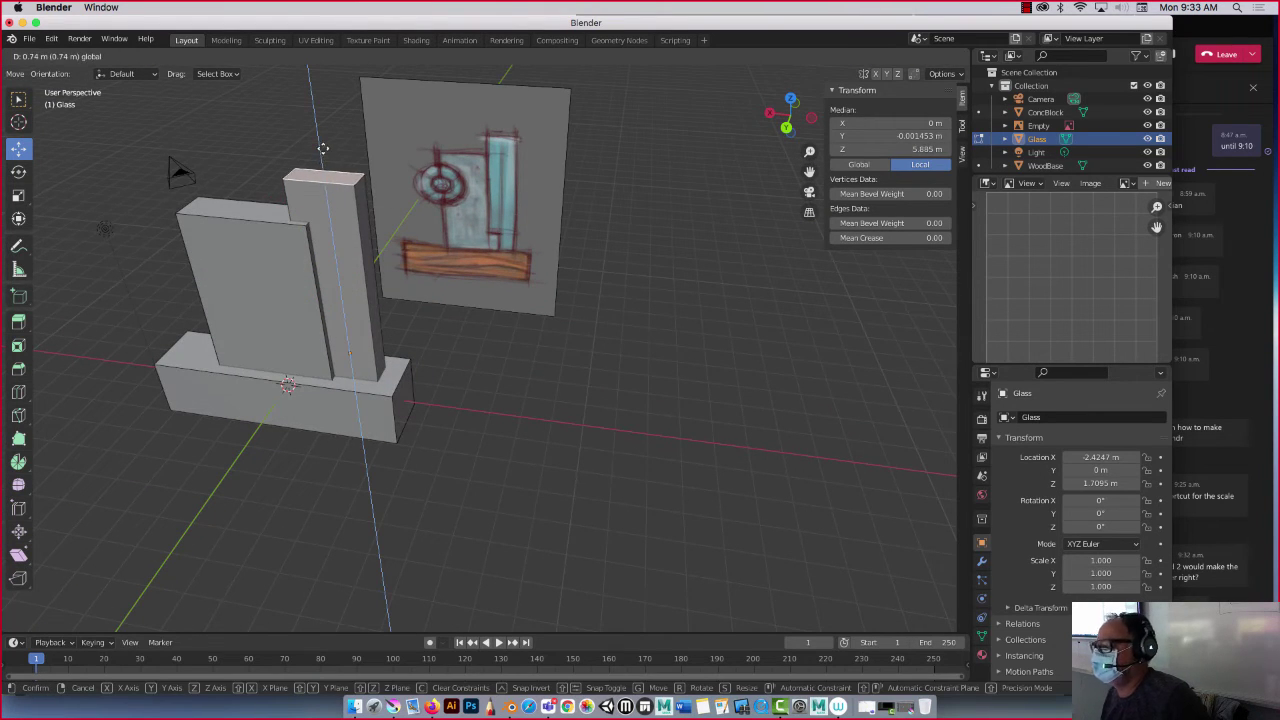
{"action": "left_click", "coordinate": [321, 153]}
Return the Glass block to Object Mode and set its origin to the center of mass (volume)
{"action": "middle_click_drag", "start_coordinate": [260, 241], "coordinate": [177, 220]}
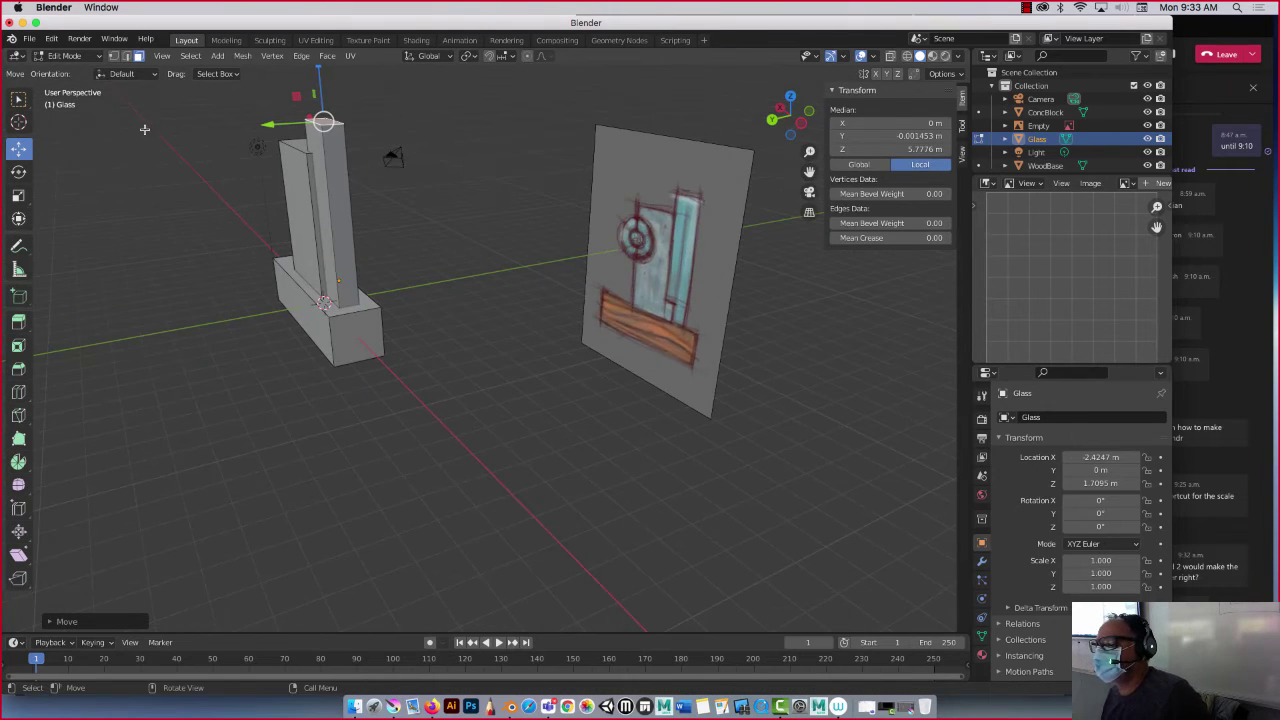
{"action": "left_click", "coordinate": [66, 56]}
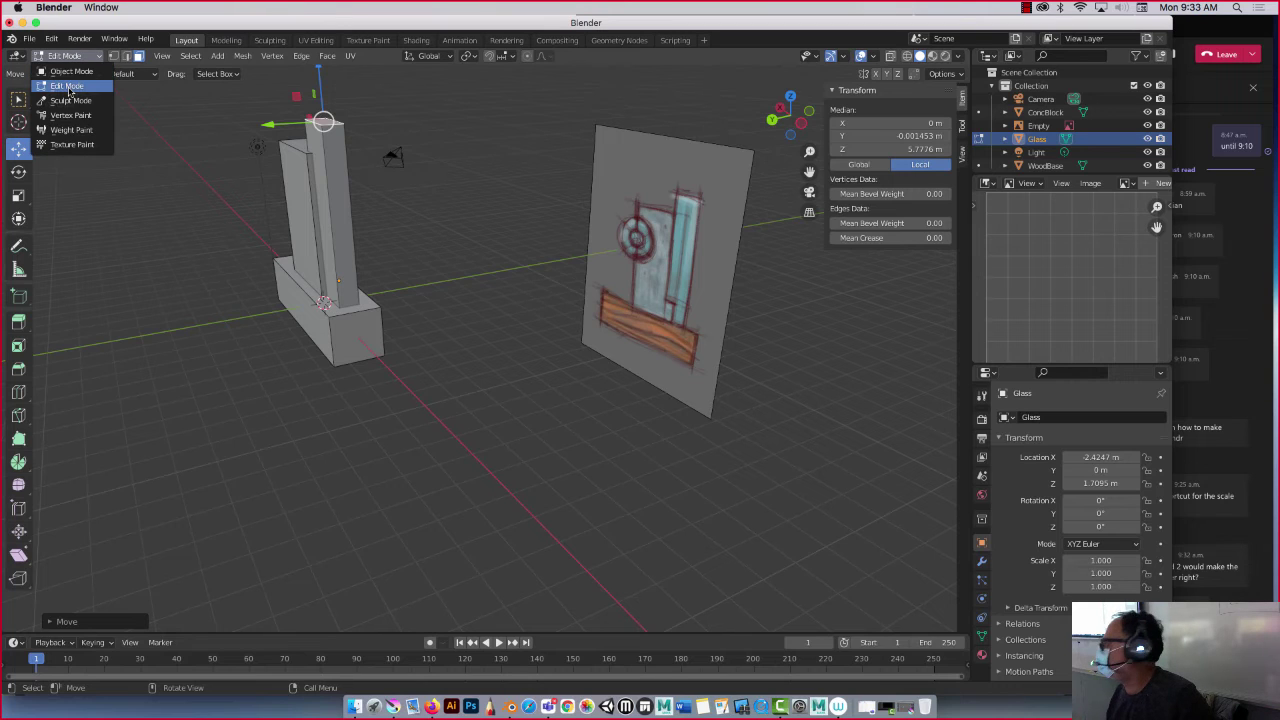
{"action": "left_click", "coordinate": [68, 88]}
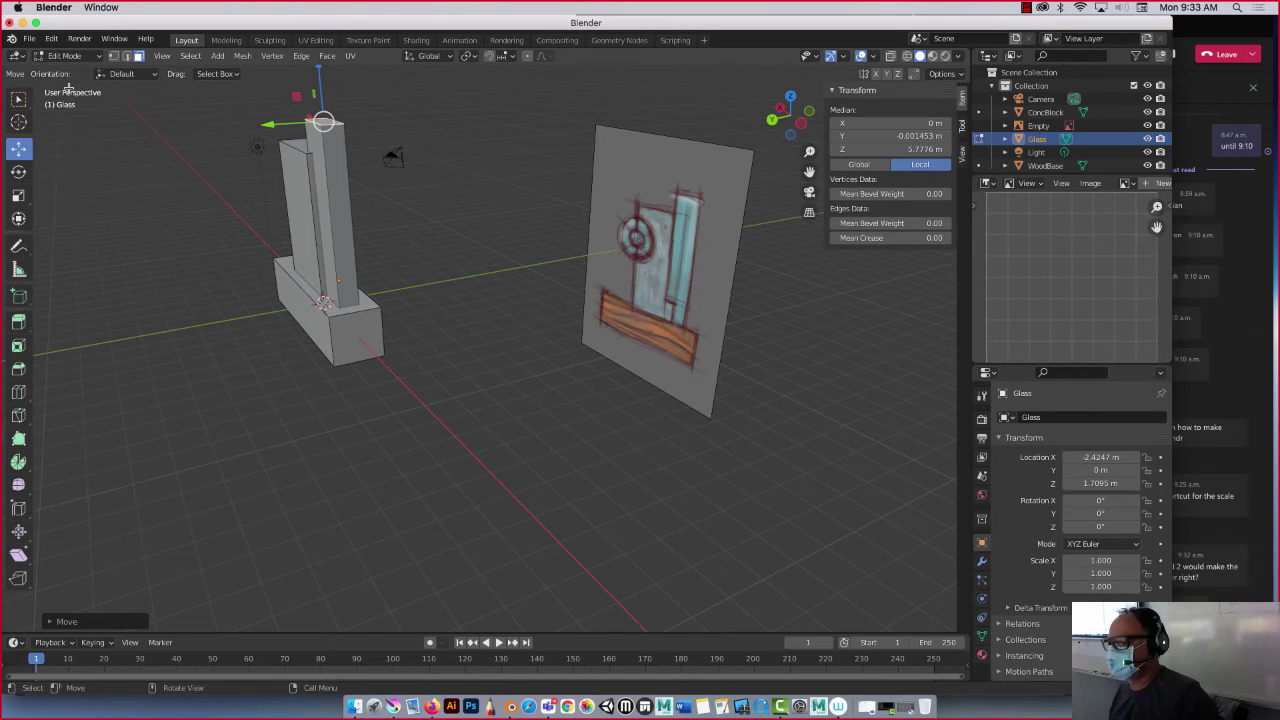
{"action": "left_click", "coordinate": [57, 58]}
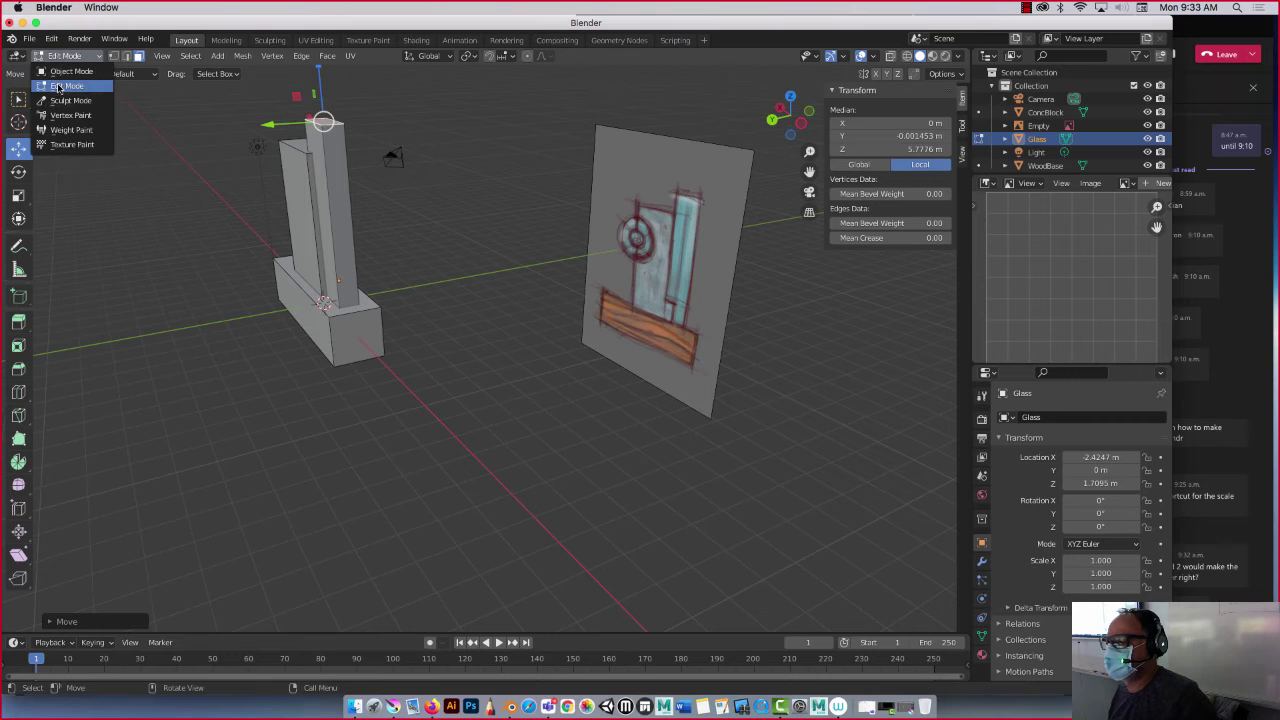
{"action": "left_click", "coordinate": [63, 73]}
{"action": "middle_click_drag", "start_coordinate": [208, 222], "coordinate": [376, 288]}
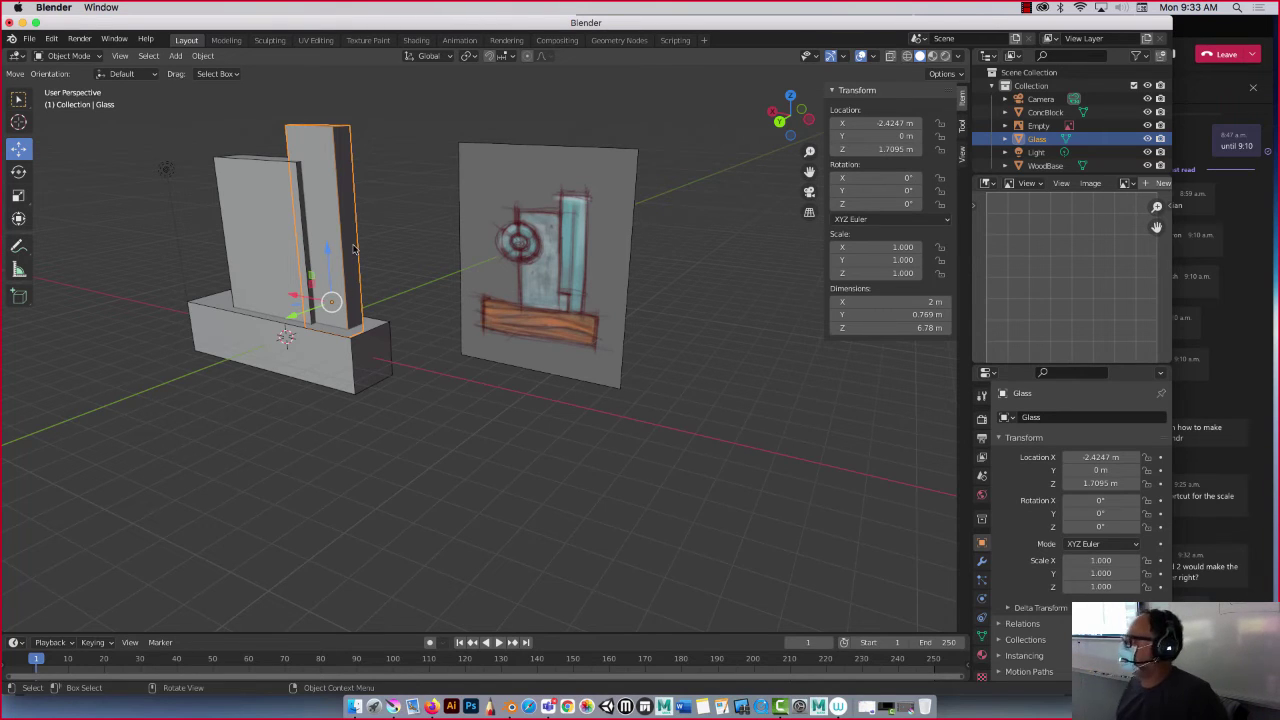
{"action": "right_click", "coordinate": [336, 212]}
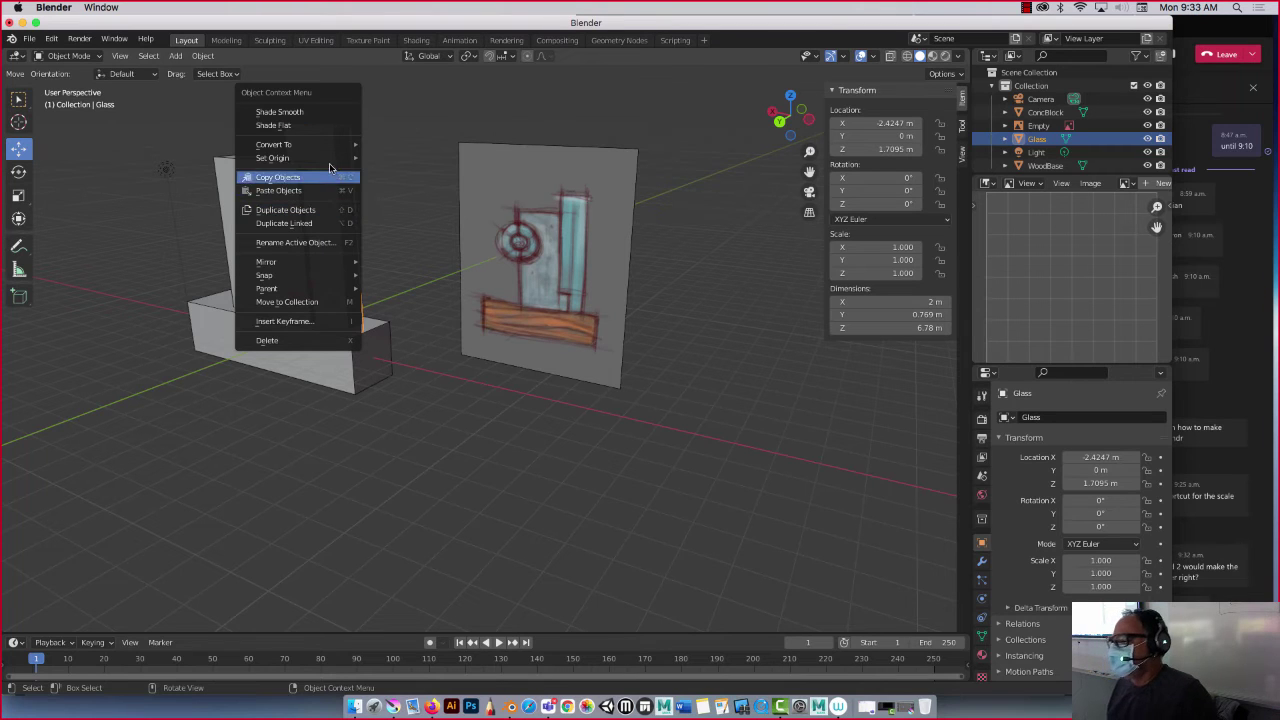
{"action": "mouse_move", "coordinate": [322, 157]}
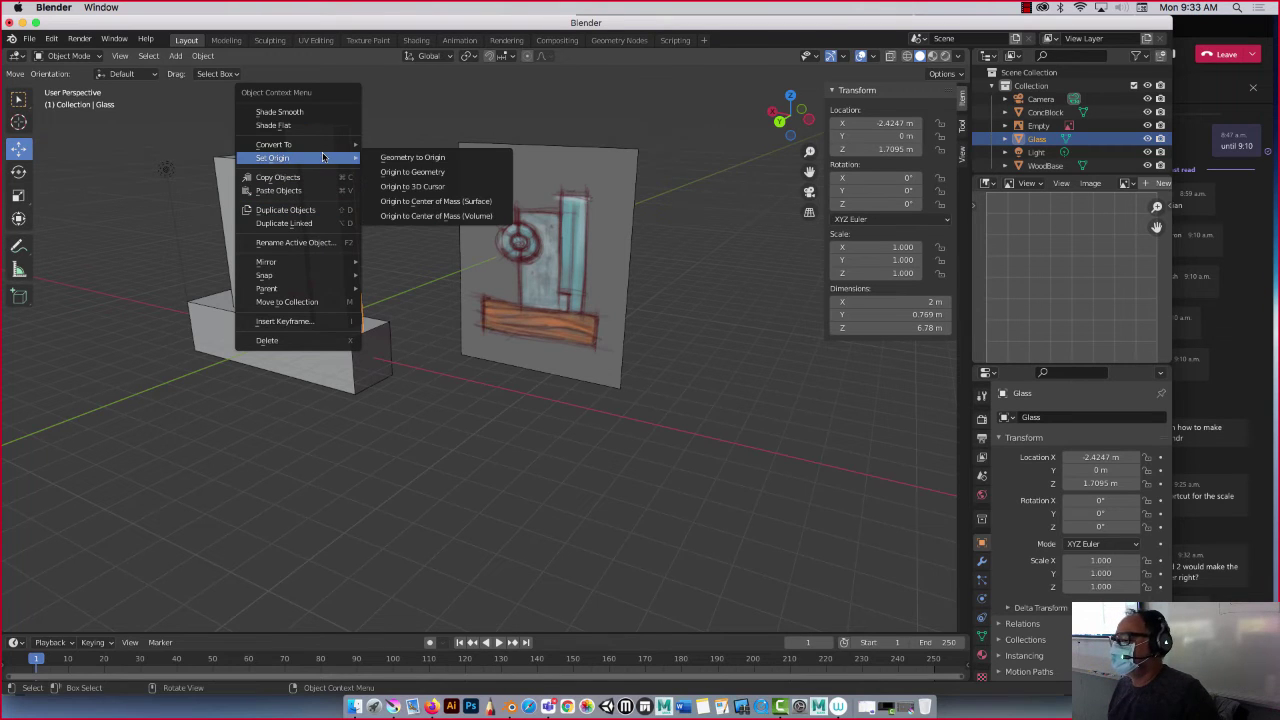
{"action": "left_click", "coordinate": [397, 216]}
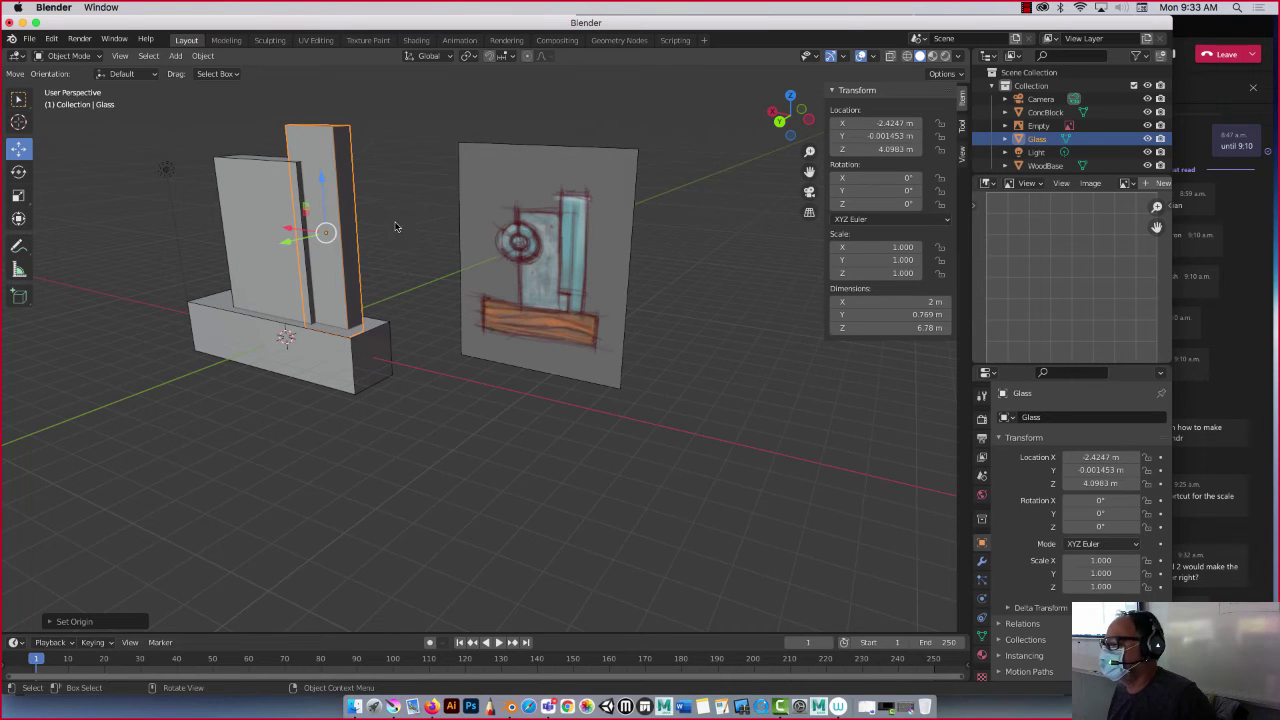
Shorten the wood base to about 7.59 m by moving its concrete-side end face inward along X, and return to Object Mode
{"action": "middle_click_drag", "start_coordinate": [233, 251], "coordinate": [261, 253]}
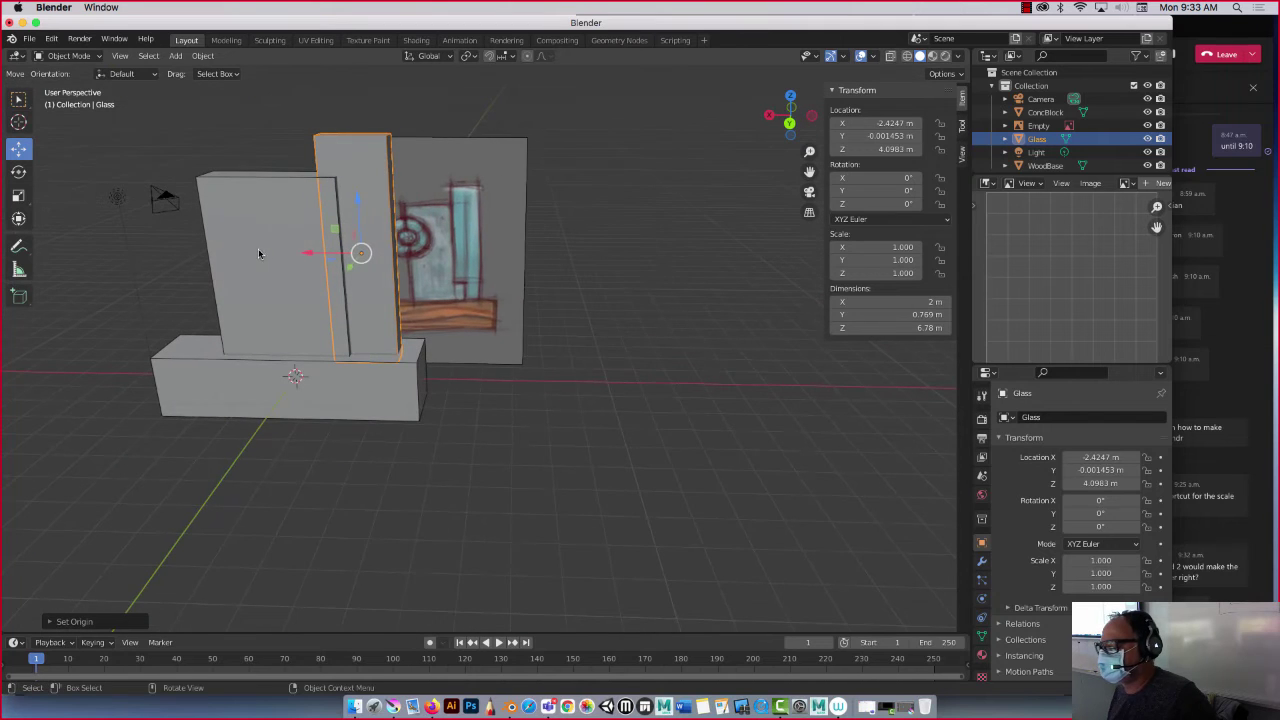
{"action": "left_click", "coordinate": [183, 383]}
{"action": "key", "text": "Tab"}
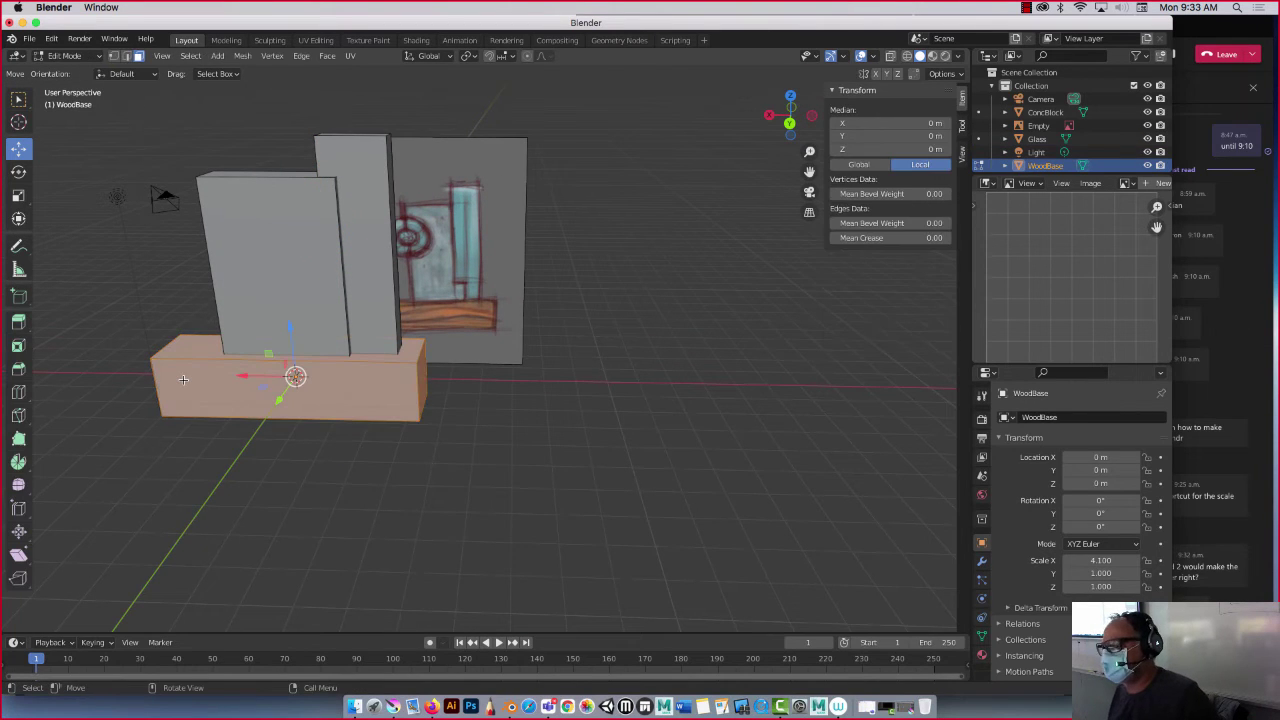
{"action": "middle_click_drag", "start_coordinate": [183, 379], "coordinate": [206, 366]}
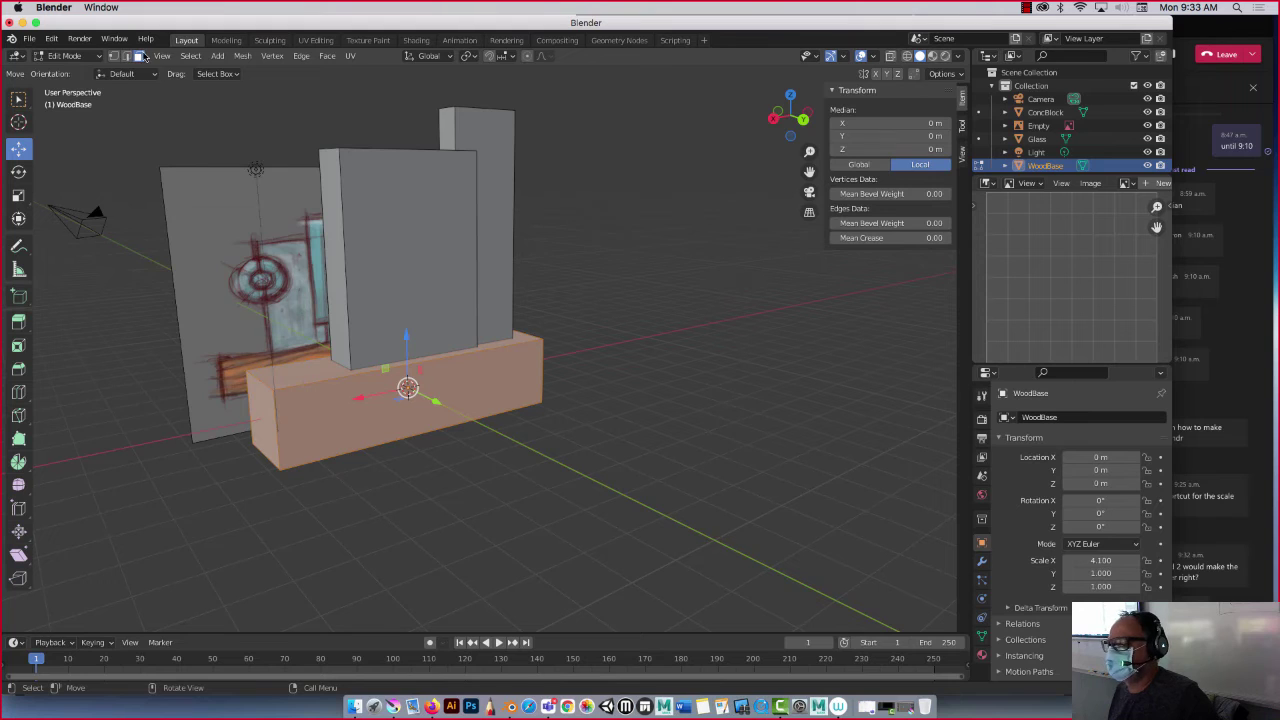
{"action": "left_click", "coordinate": [260, 426]}
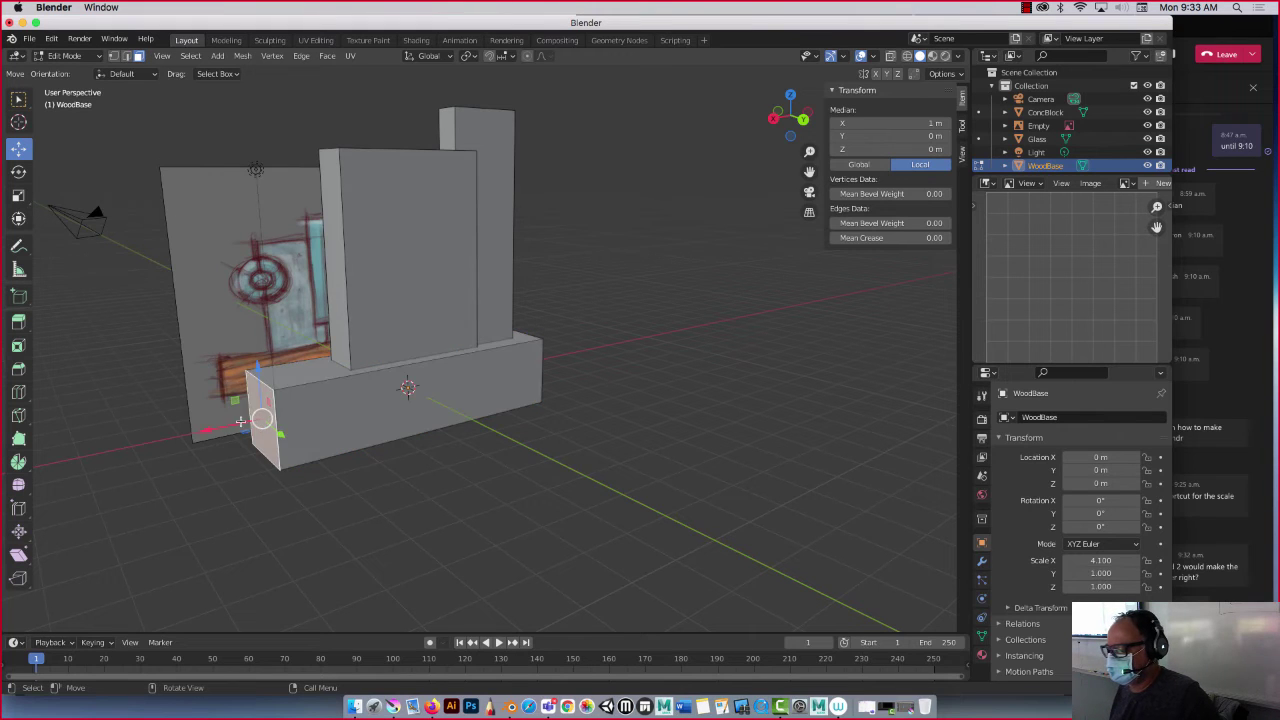
{"action": "key", "text": "g"}
{"action": "key", "text": "x"}
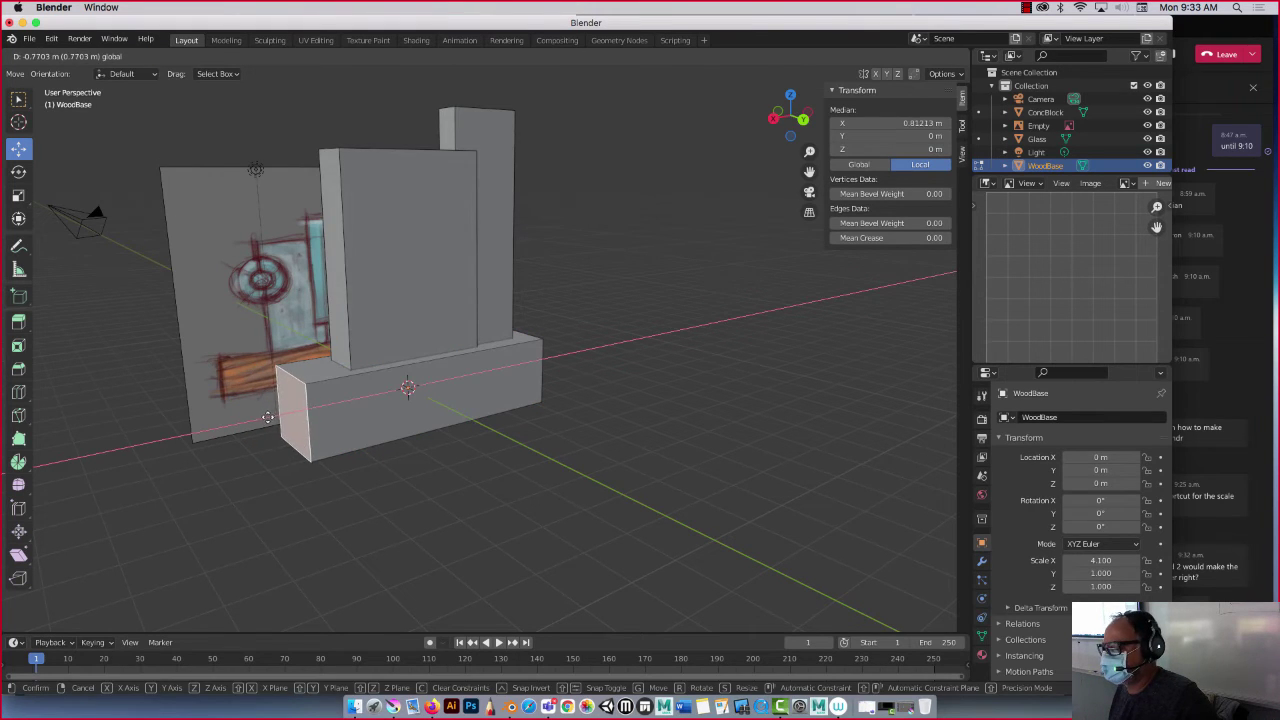
{"action": "left_click", "coordinate": [260, 398]}
{"action": "key", "text": "Tab"}
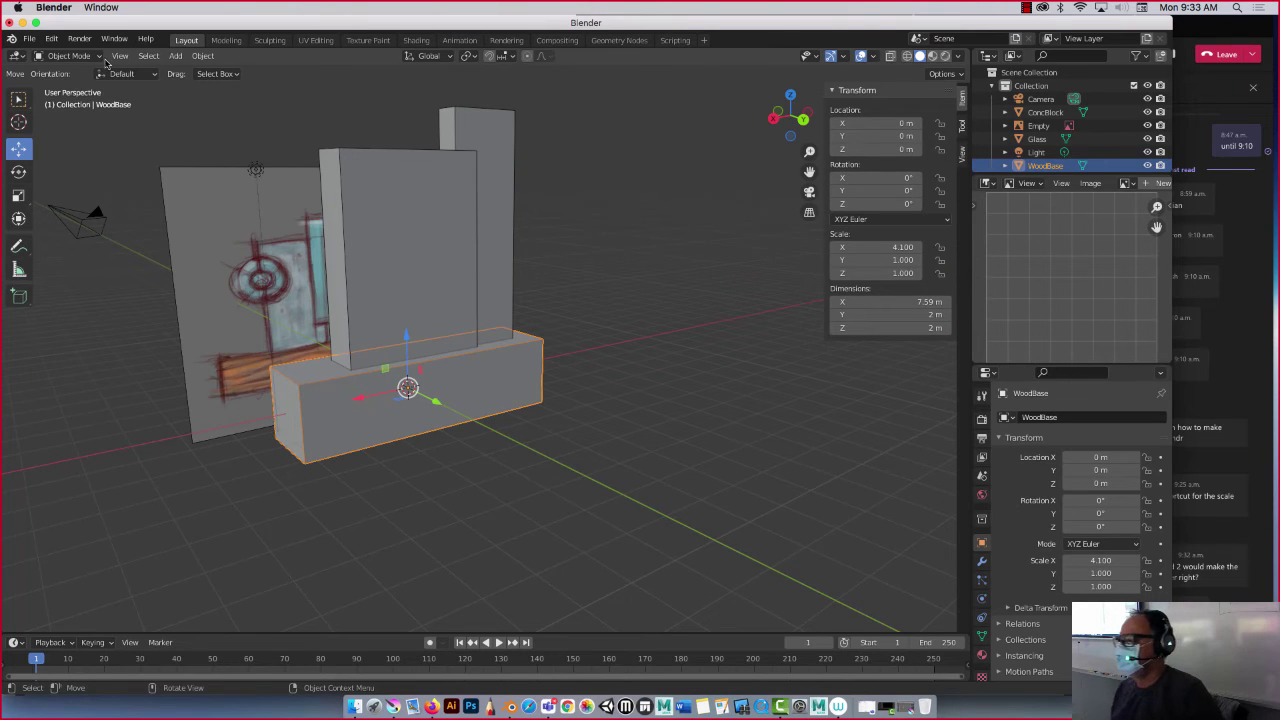
Add a UV sphere mesh to the scene
{"action": "middle_click_drag", "start_coordinate": [138, 143], "coordinate": [115, 149]}
{"action": "left_click", "coordinate": [178, 57]}
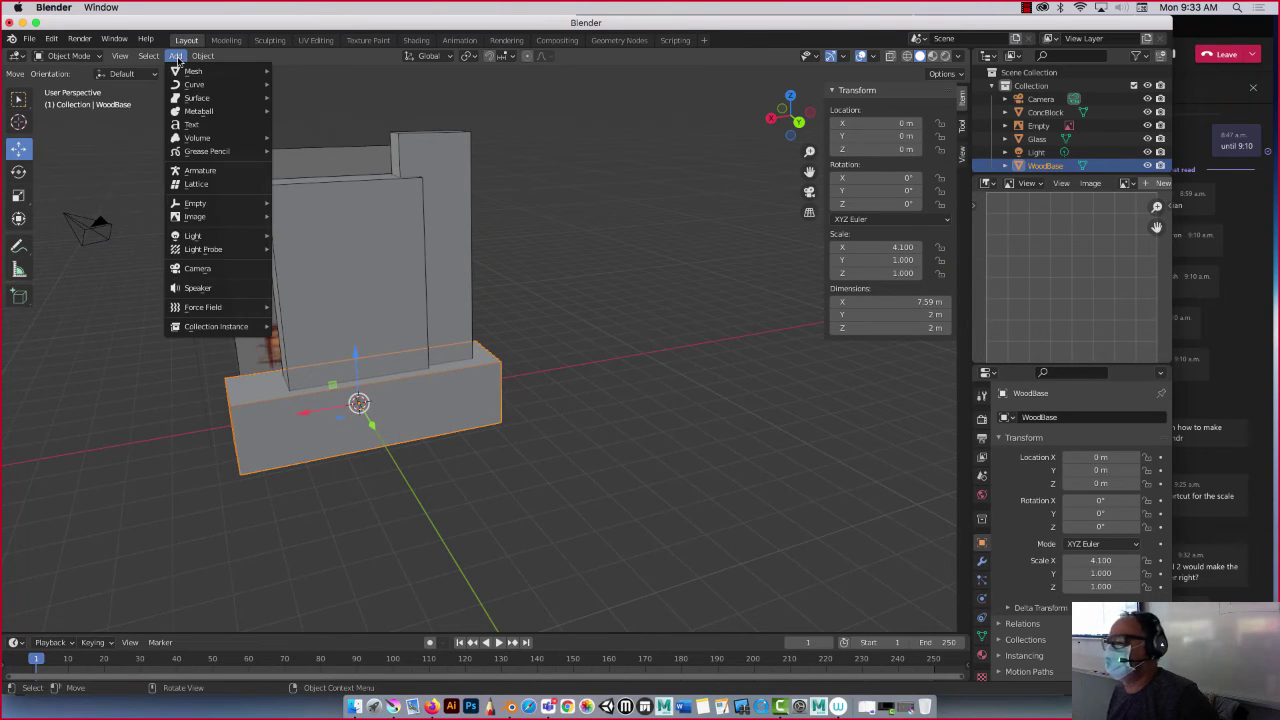
{"action": "mouse_move", "coordinate": [193, 71]}
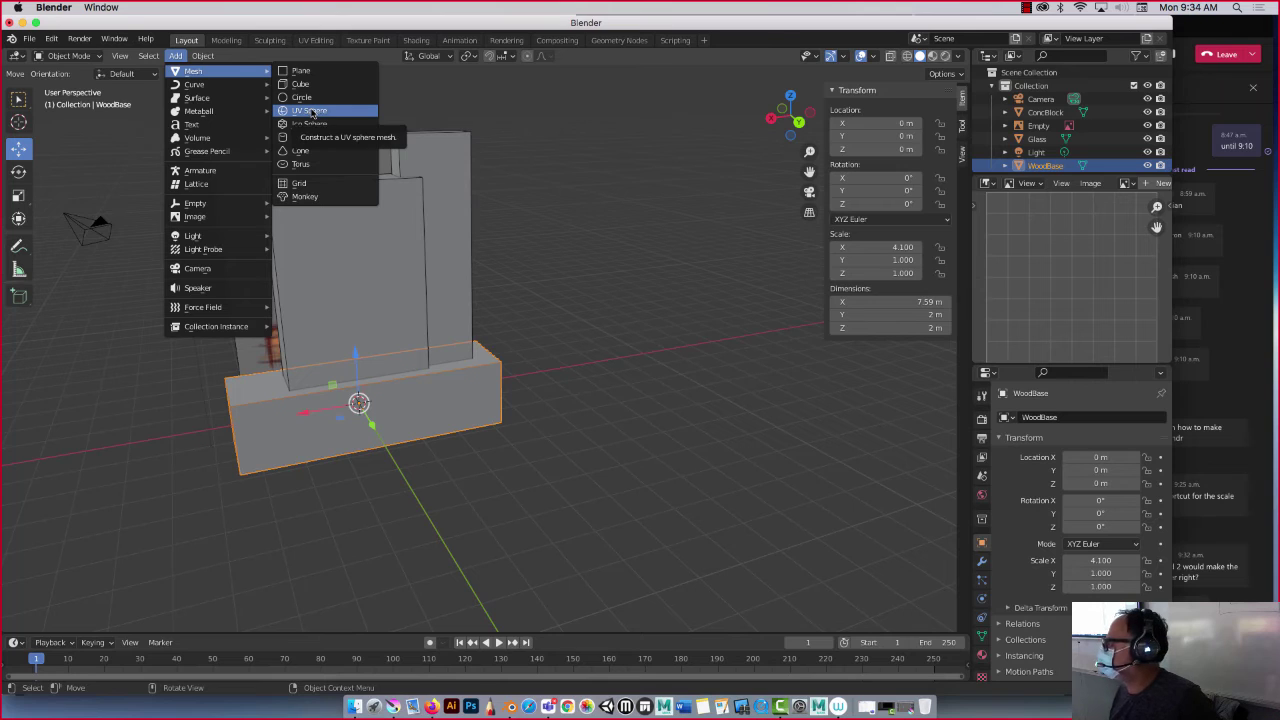
{"action": "left_click", "coordinate": [311, 111]}
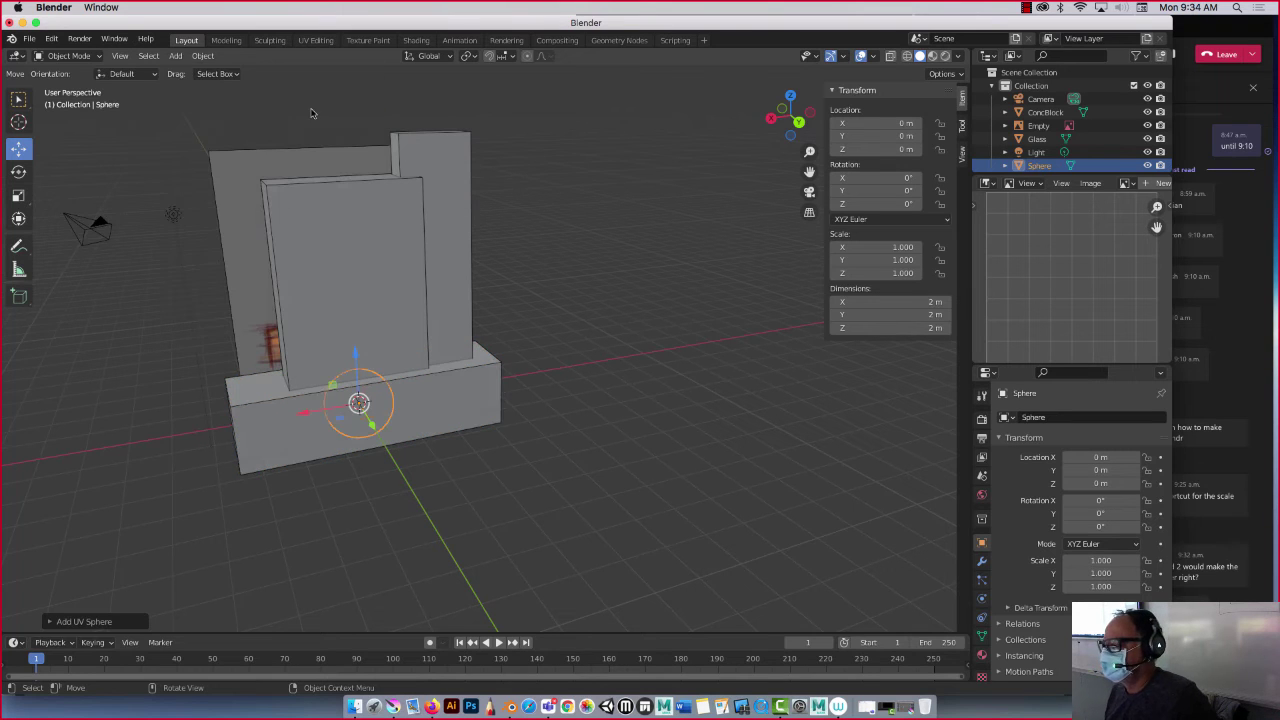
Move the sphere to about 1.97 m in X and 4.56 m in Z, scale it by 1.5, and expand the resize settings
{"action": "left_click_drag", "start_coordinate": [358, 375], "coordinate": [360, 197]}
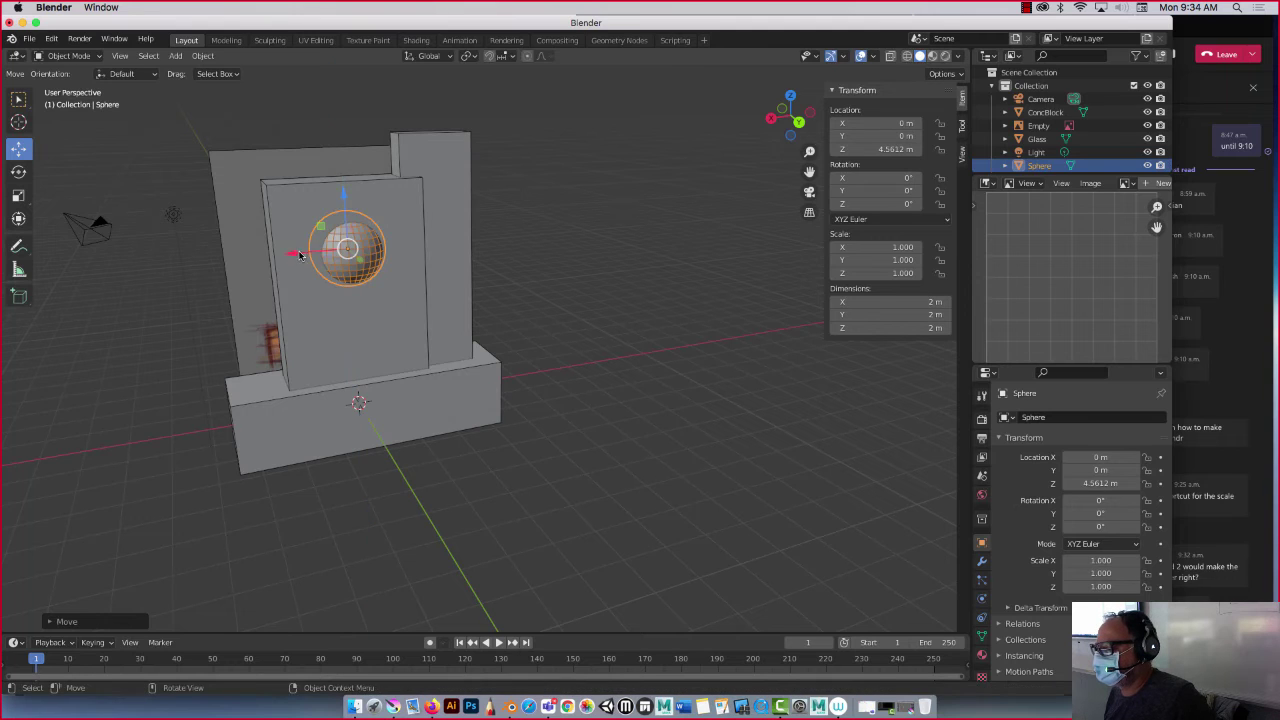
{"action": "left_click_drag", "start_coordinate": [303, 257], "coordinate": [222, 269]}
{"action": "mouse_move", "coordinate": [182, 230]}
{"action": "middle_mouse_down"}
{"action": "mouse_move", "coordinate": [227, 237]}
{"action": "mouse_move", "coordinate": [188, 216]}
{"action": "middle_mouse_up"}
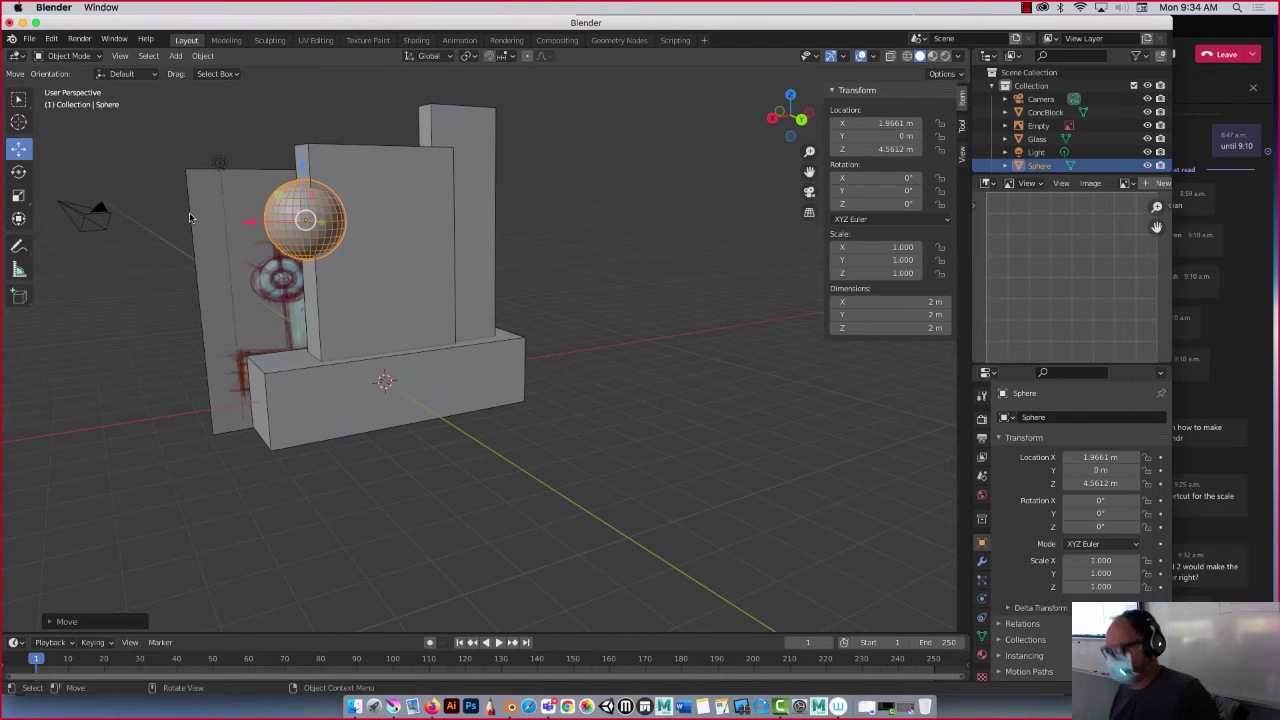
{"action": "type", "text": "s1.5"}
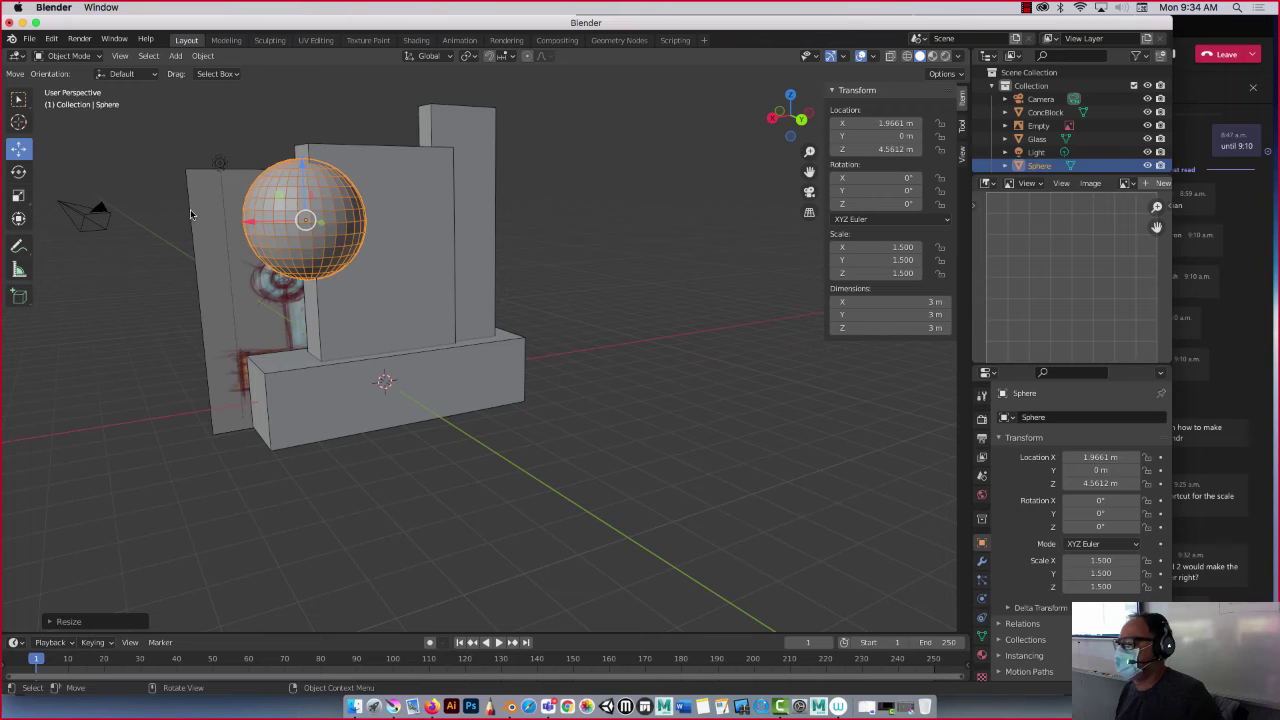
{"action": "left_click", "coordinate": [62, 621]}
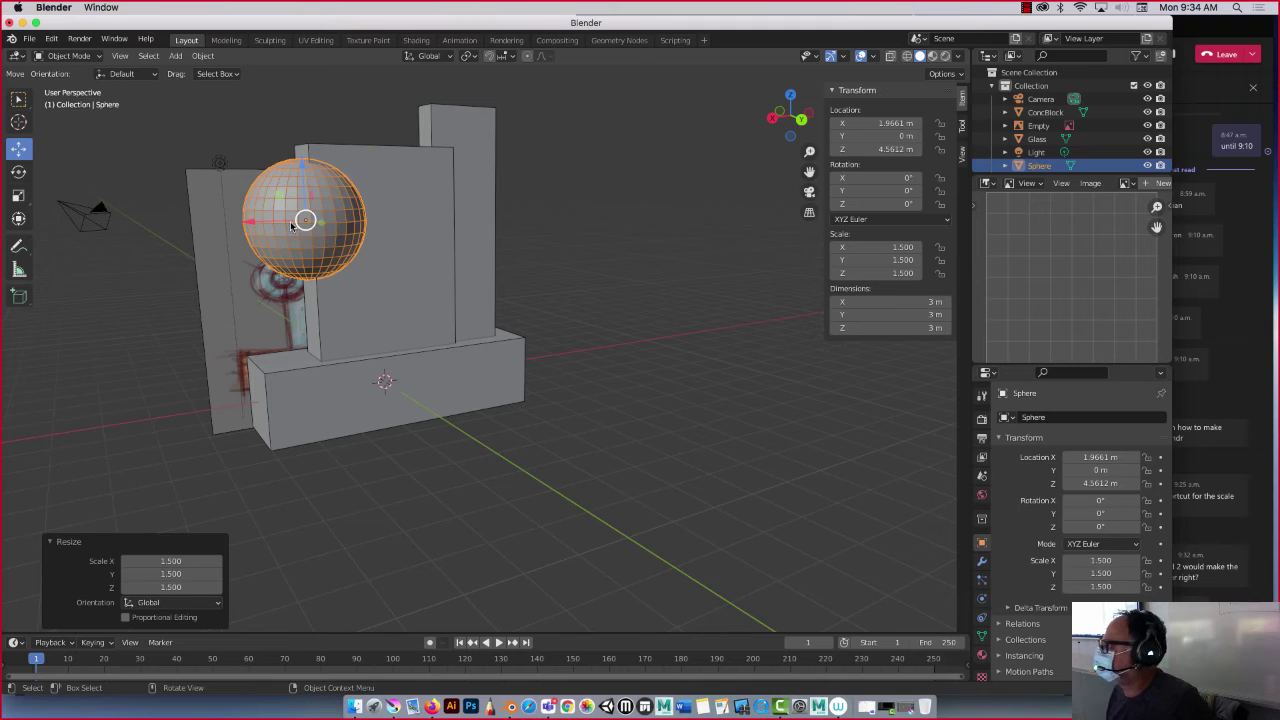
Undo the sphere's scaling and moves, and delete the sphere
{"action": "key", "text": "ctrl+z"}
{"action": "key", "text": "ctrl+z"}
{"action": "key", "text": "ctrl+z"}
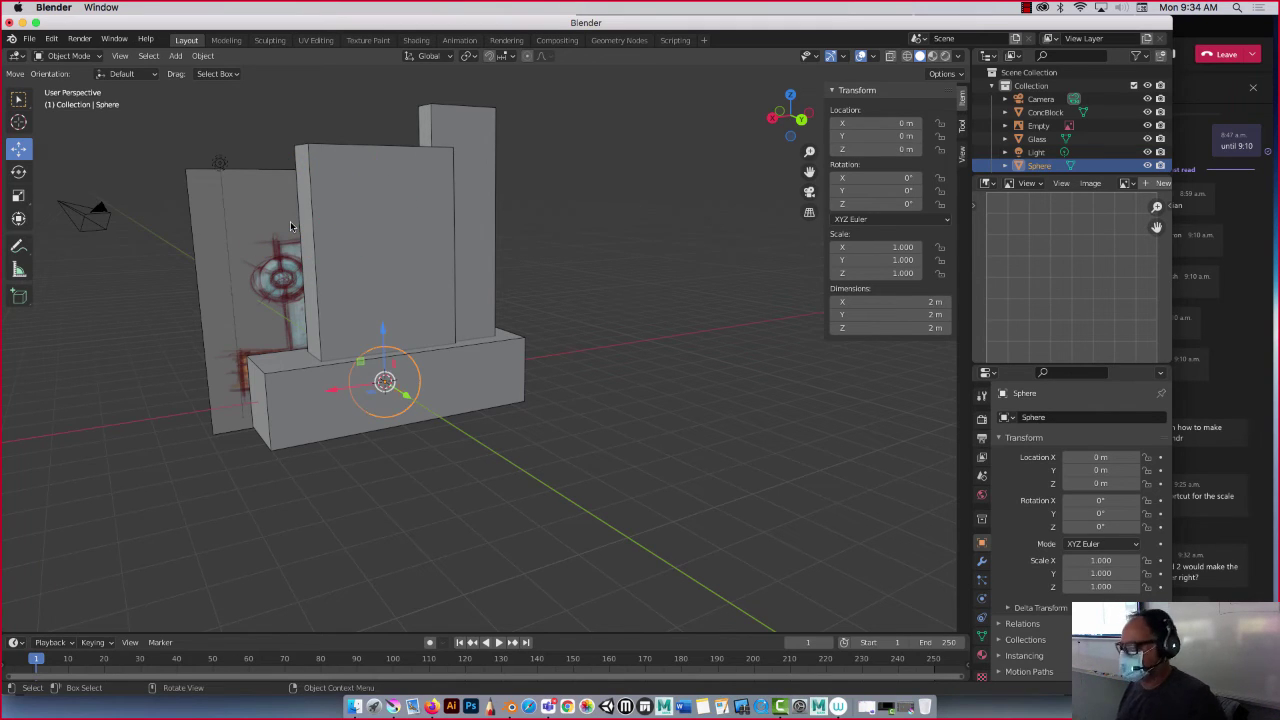
{"action": "key", "text": "Delete"}
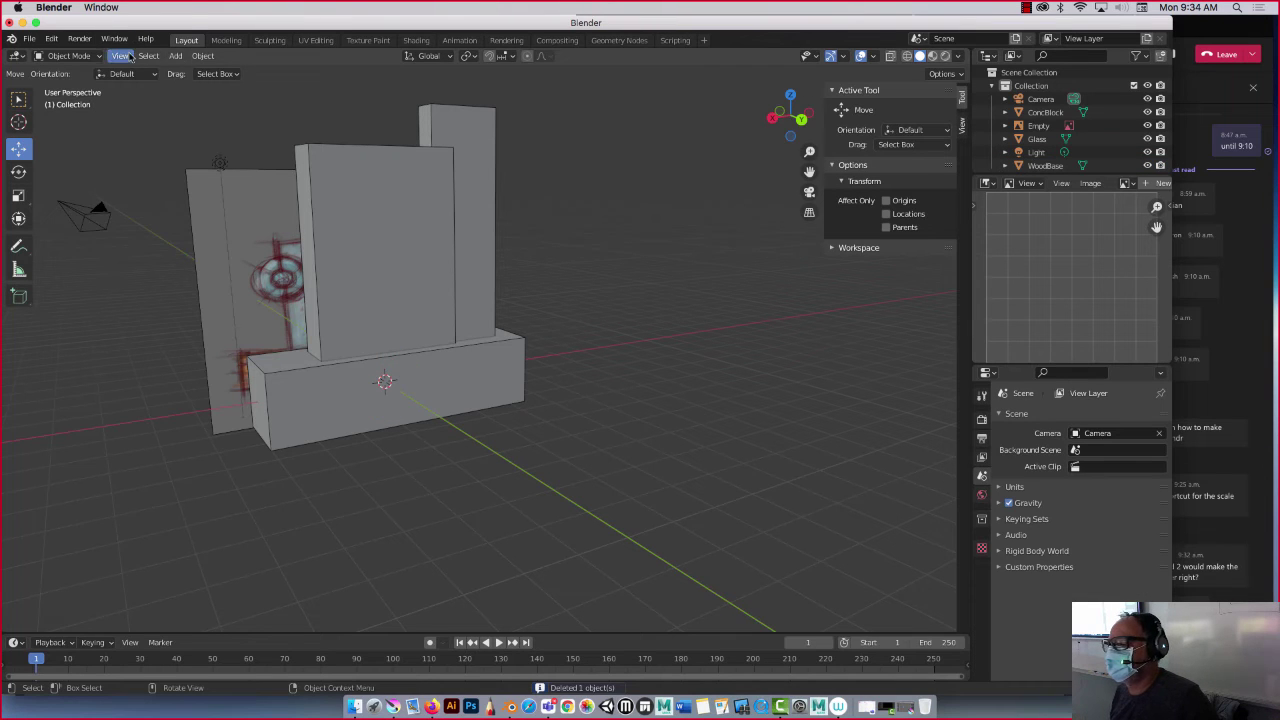
Add a new UV sphere at the world origin and show its creation settings
{"action": "left_click", "coordinate": [175, 56]}
{"action": "mouse_move", "coordinate": [190, 72]}
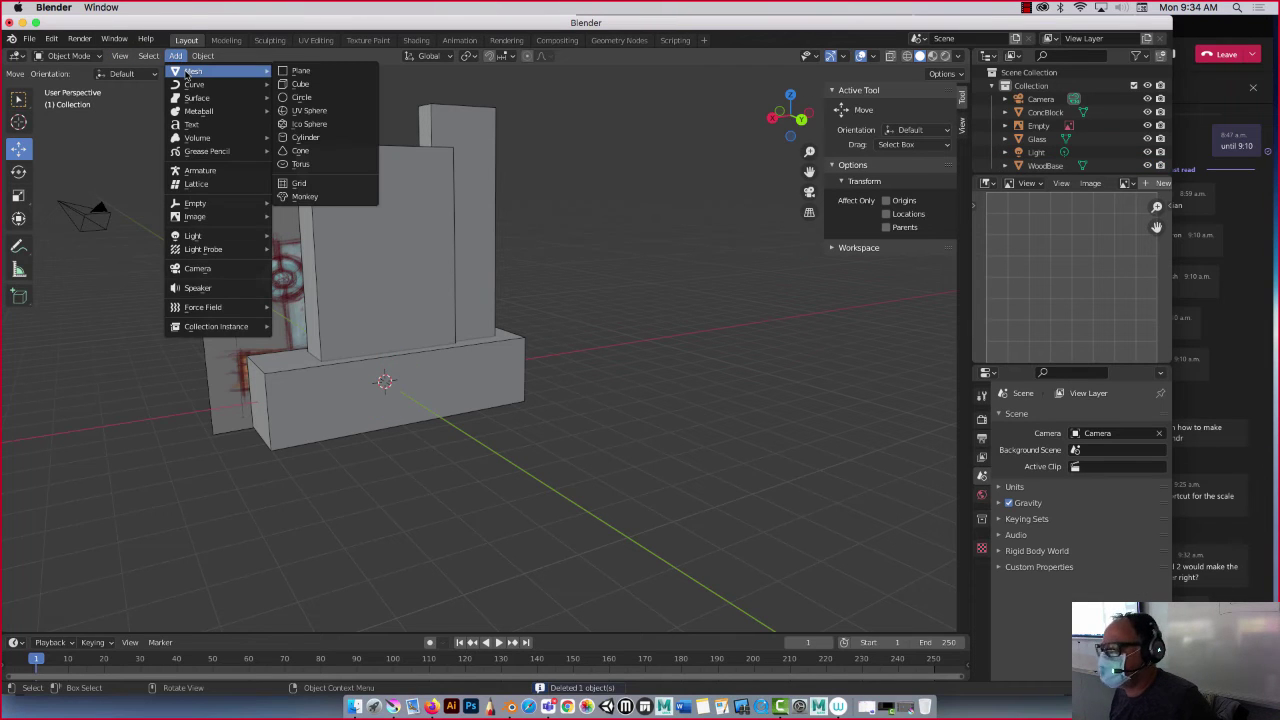
{"action": "left_click", "coordinate": [312, 110]}
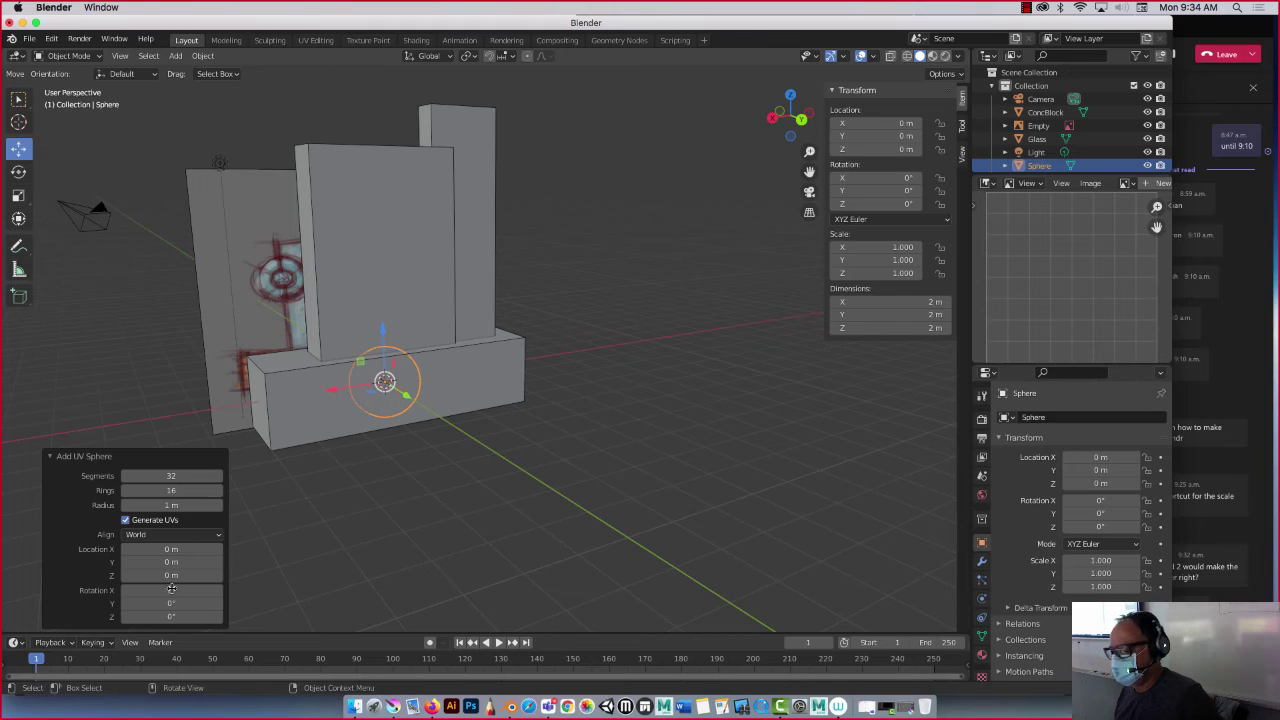
{"action": "left_click", "coordinate": [53, 458]}
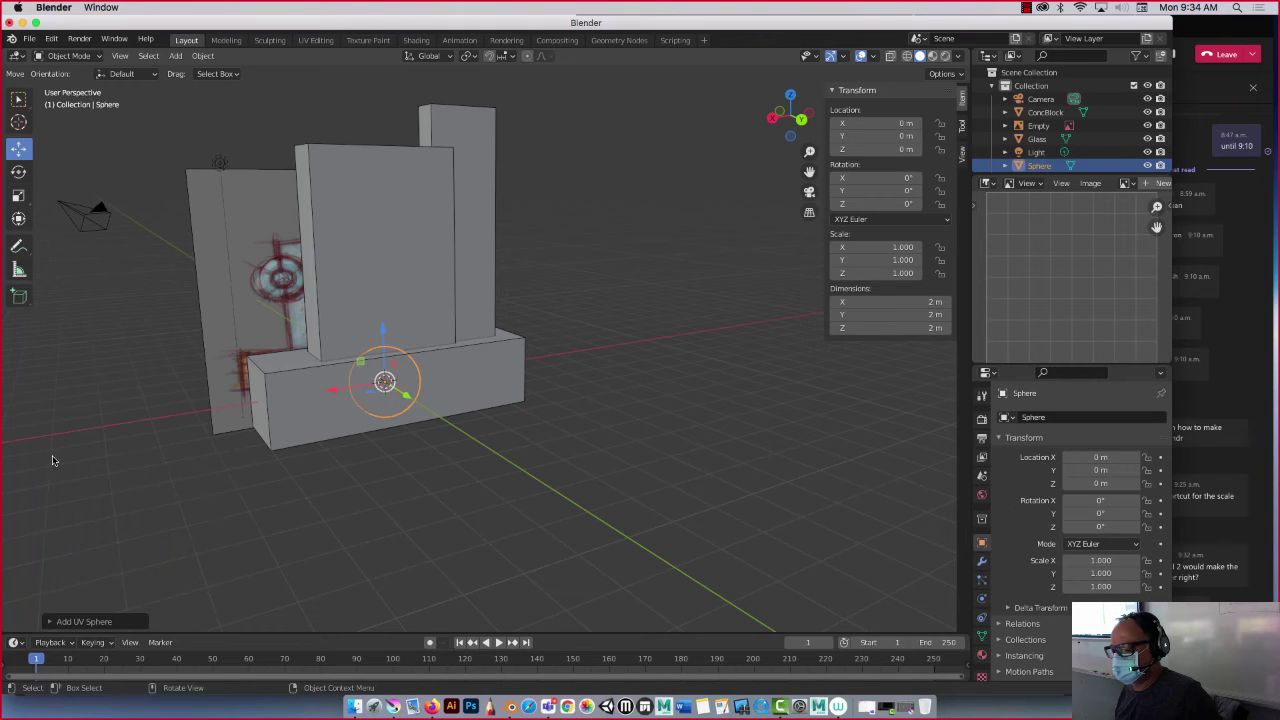
{"action": "left_click", "coordinate": [51, 622]}
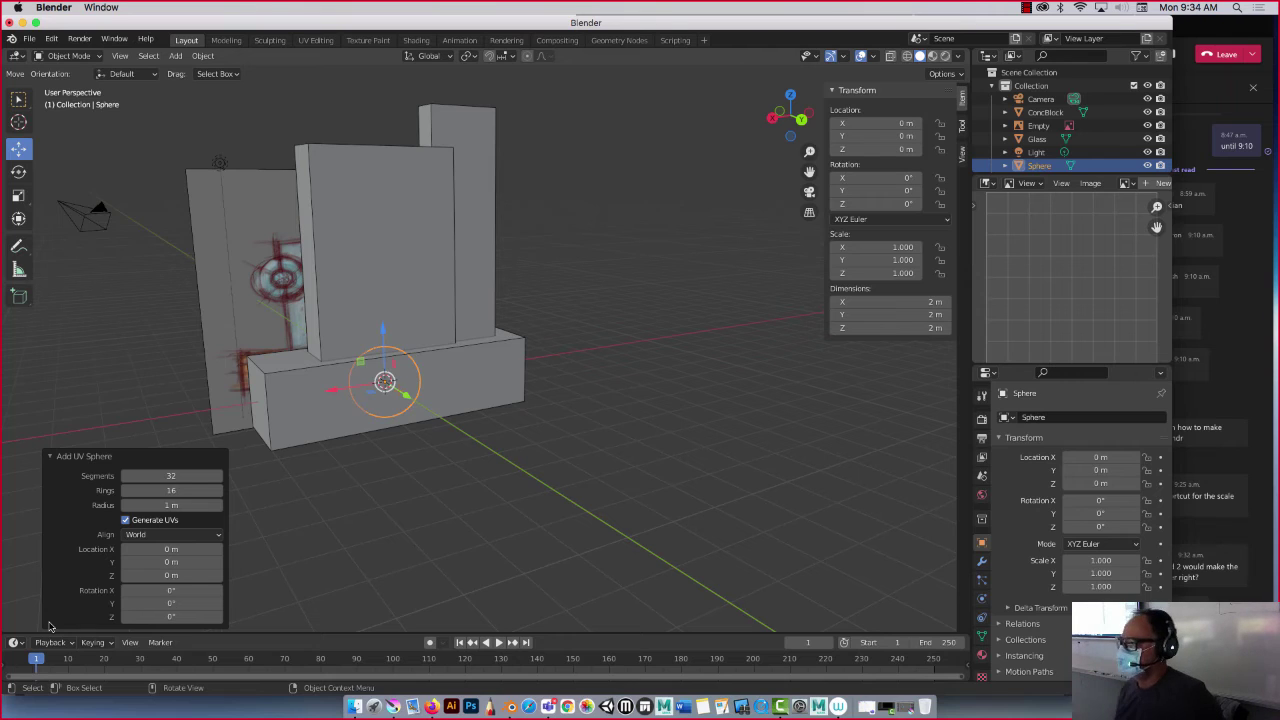
Set the new sphere's segments to 24 and move it to about 1.80 m in X and 4.45 m in Z
{"action": "left_click", "coordinate": [188, 476]}
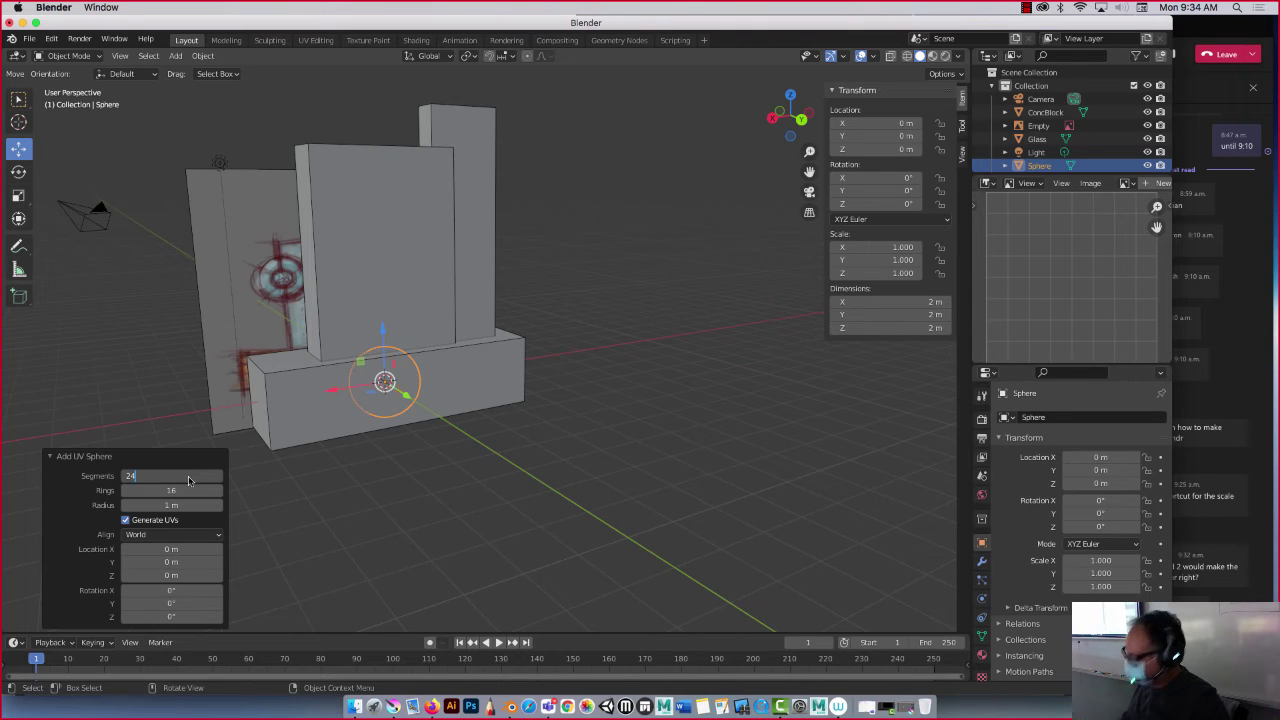
{"action": "key", "text": "Return"}
{"action": "left_click_drag", "start_coordinate": [334, 392], "coordinate": [254, 400]}
{"action": "left_click_drag", "start_coordinate": [304, 345], "coordinate": [307, 172]}
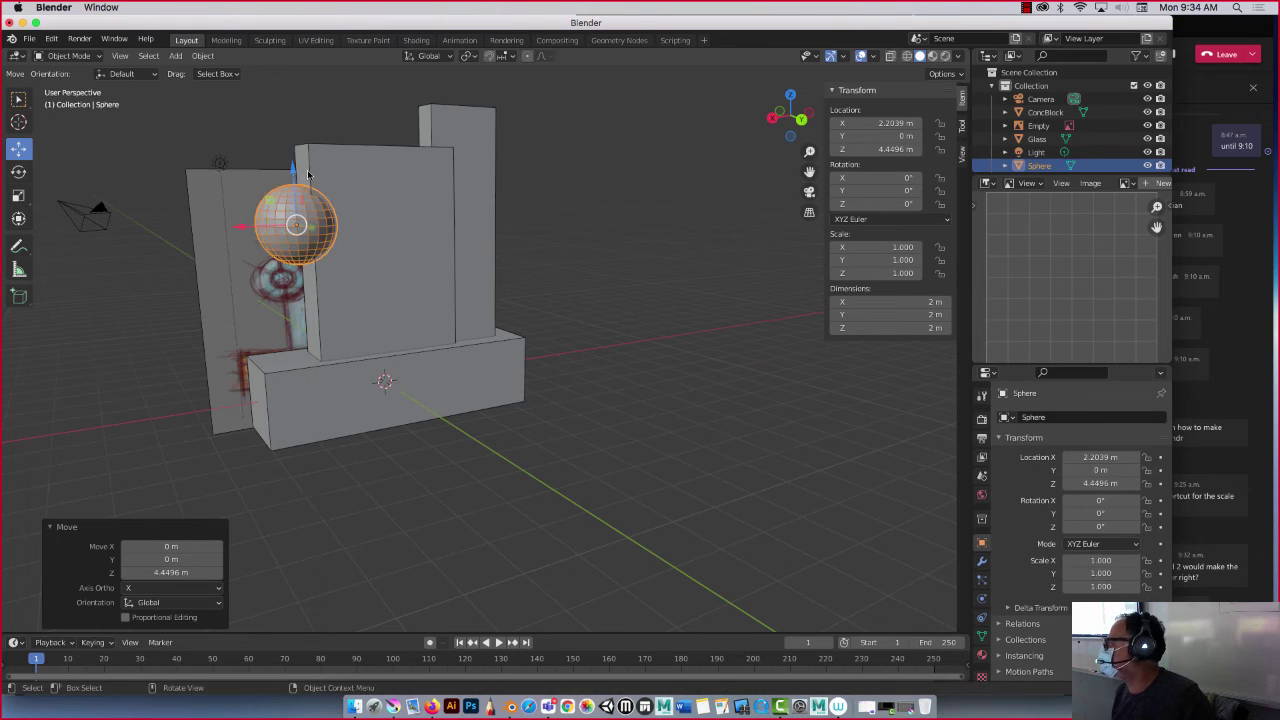
{"action": "middle_click_drag", "start_coordinate": [158, 241], "coordinate": [128, 249]}
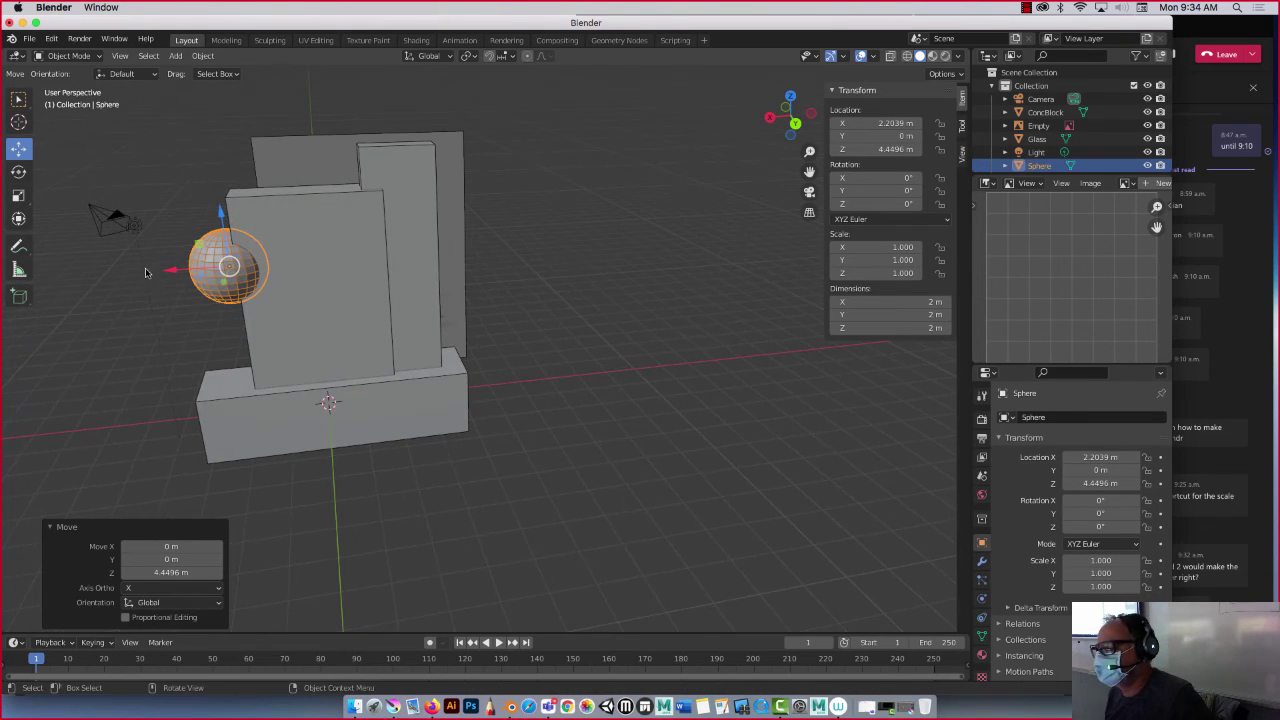
{"action": "key", "text": "g"}
{"action": "key", "text": "x"}
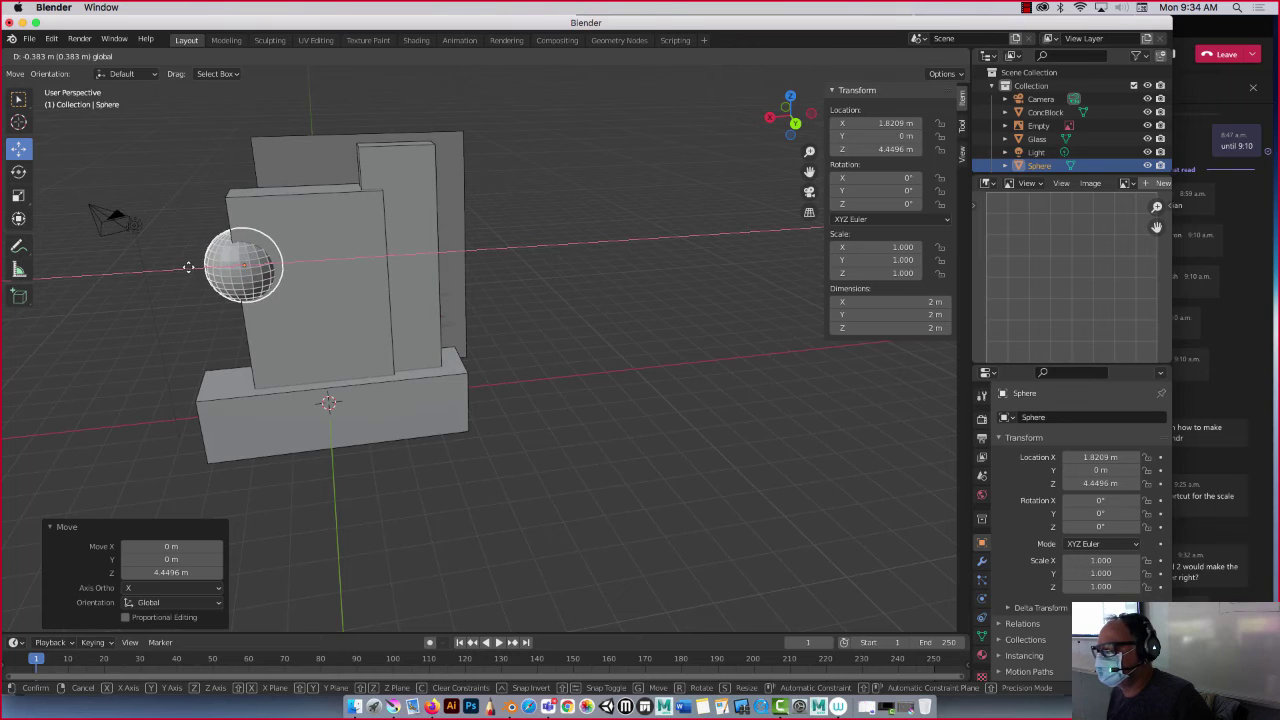
{"action": "left_click", "coordinate": [182, 268]}
Scale the sphere uniformly by 1.25
{"action": "middle_click_drag", "start_coordinate": [182, 268], "coordinate": [140, 277]}
{"action": "type", "text": "s"}
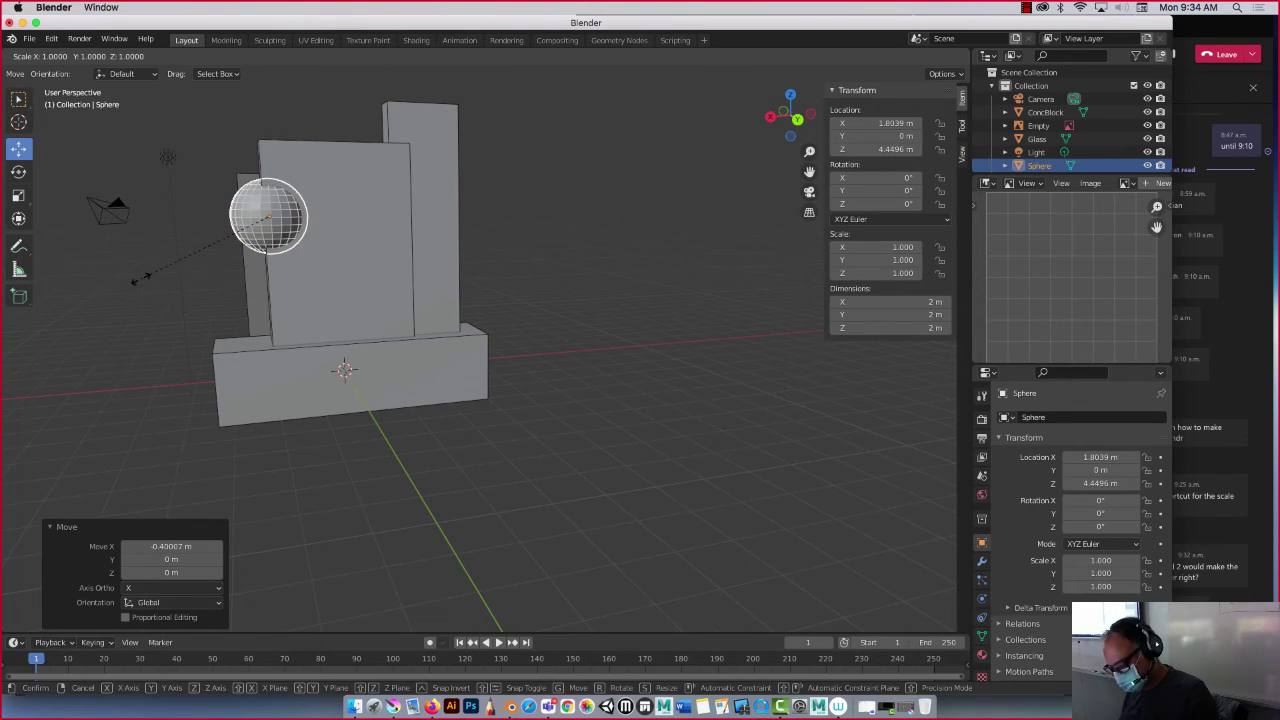
{"action": "type", "text": "1.25"}
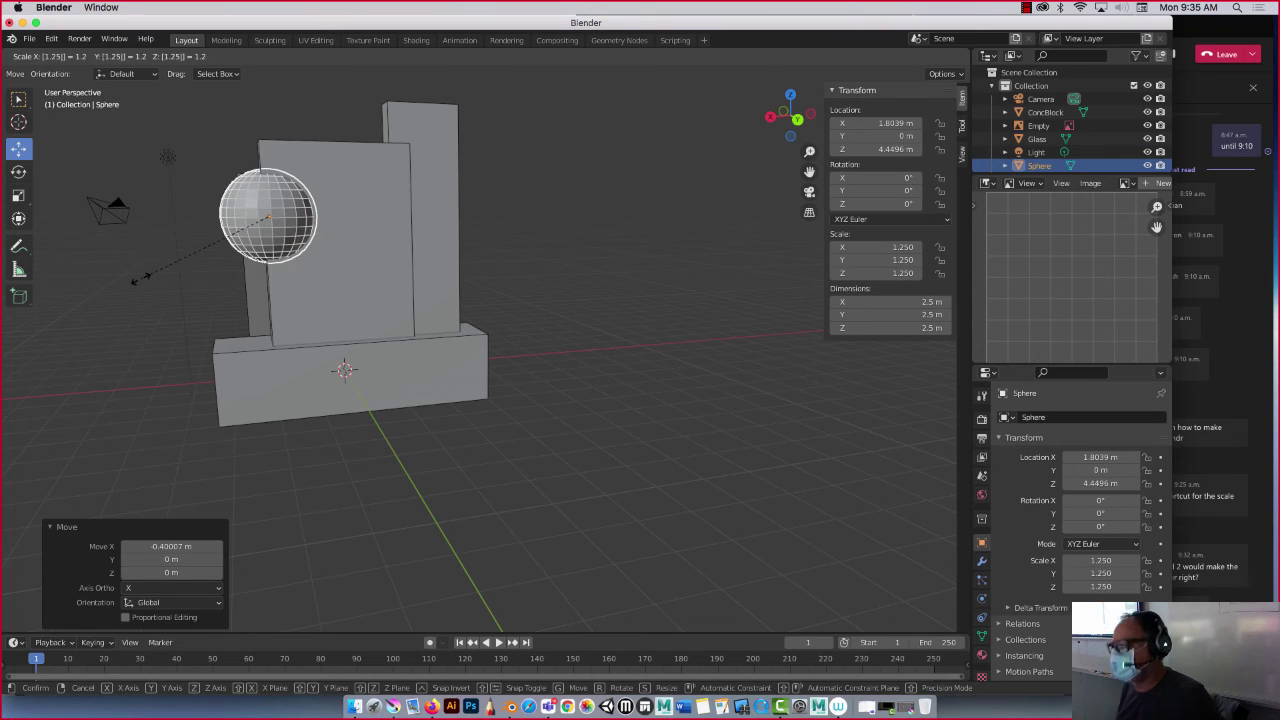
{"action": "key", "text": "Return"}
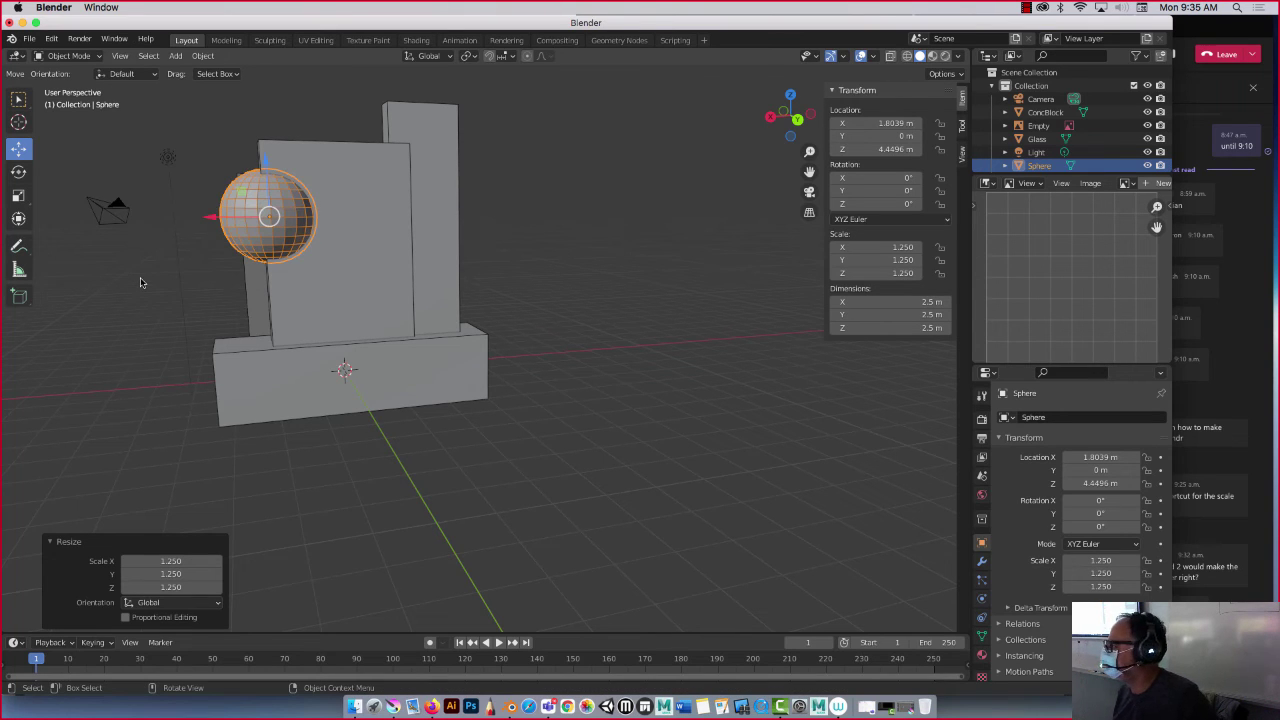
Rotate the sphere to exactly 90° about X so its pole faces forward, and deselect it
{"action": "left_click", "coordinate": [18, 171]}
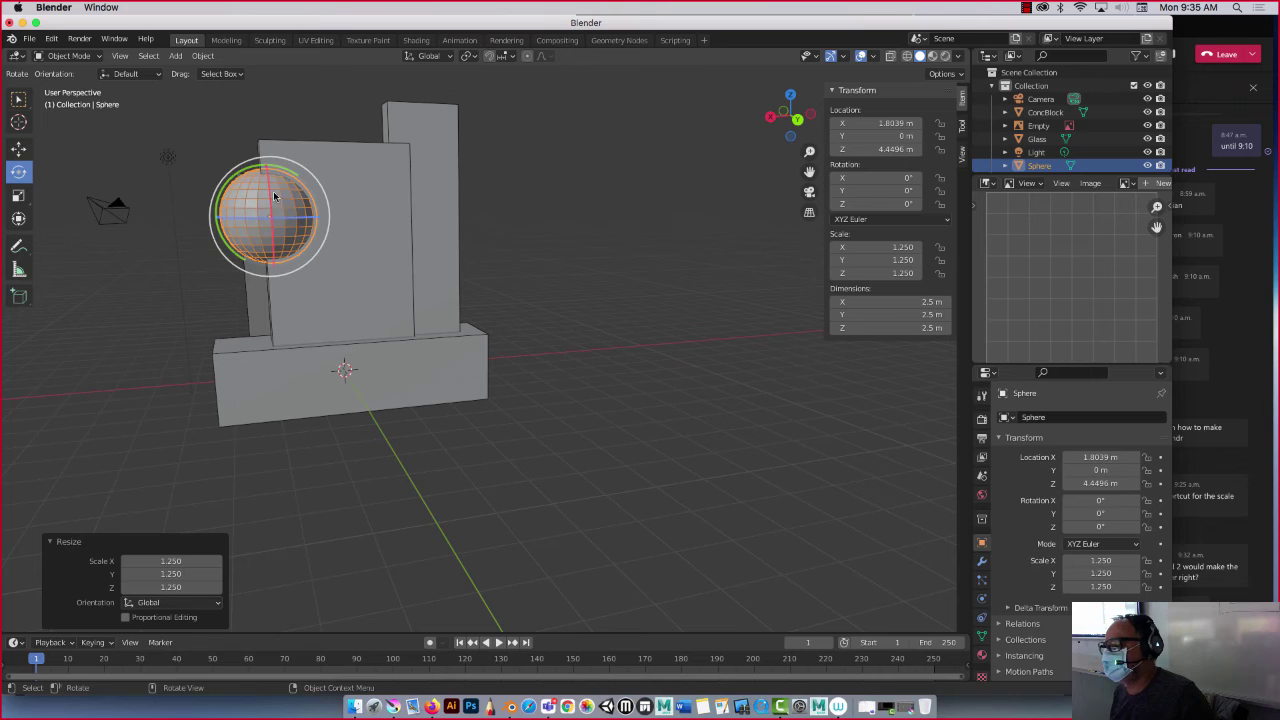
{"action": "mouse_move", "coordinate": [267, 184]}
{"action": "left_mouse_down"}
{"action": "mouse_move", "coordinate": [262, 205]}
{"action": "mouse_move", "coordinate": [242, 188]}
{"action": "mouse_move", "coordinate": [269, 219]}
{"action": "mouse_move", "coordinate": [266, 201]}
{"action": "left_mouse_up"}
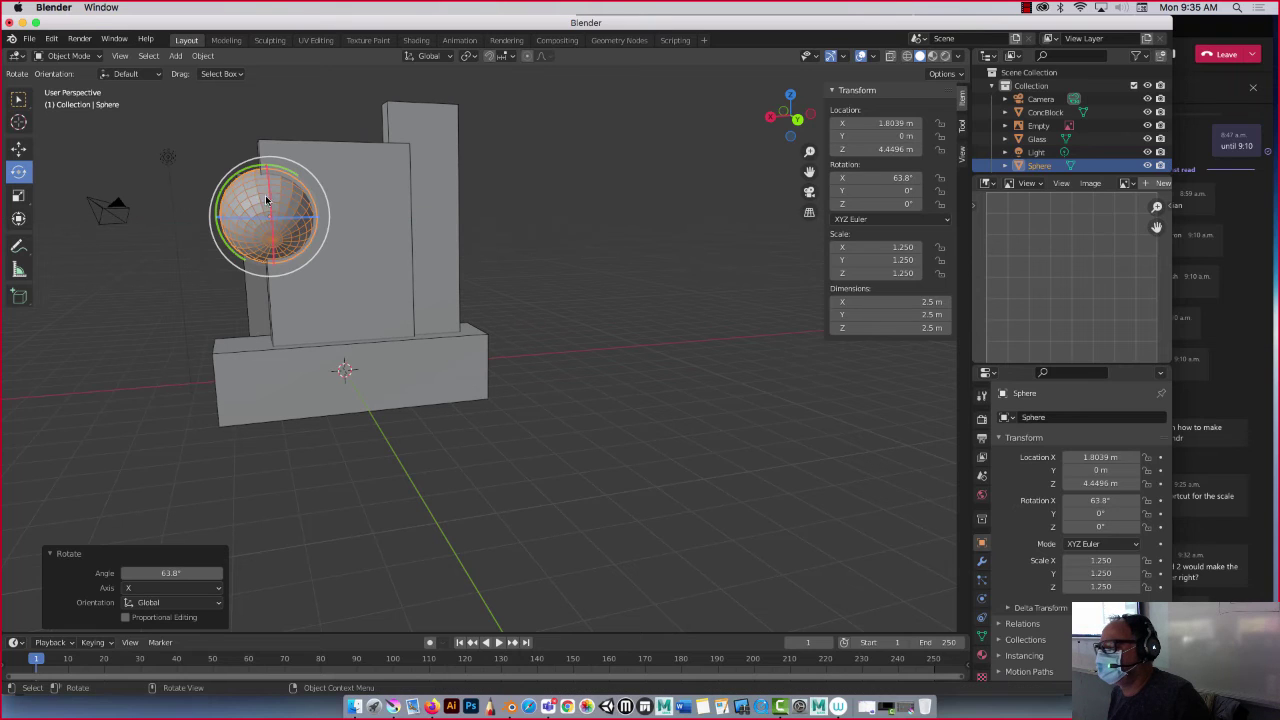
{"action": "left_click", "coordinate": [892, 177]}
{"action": "type", "text": "90"}
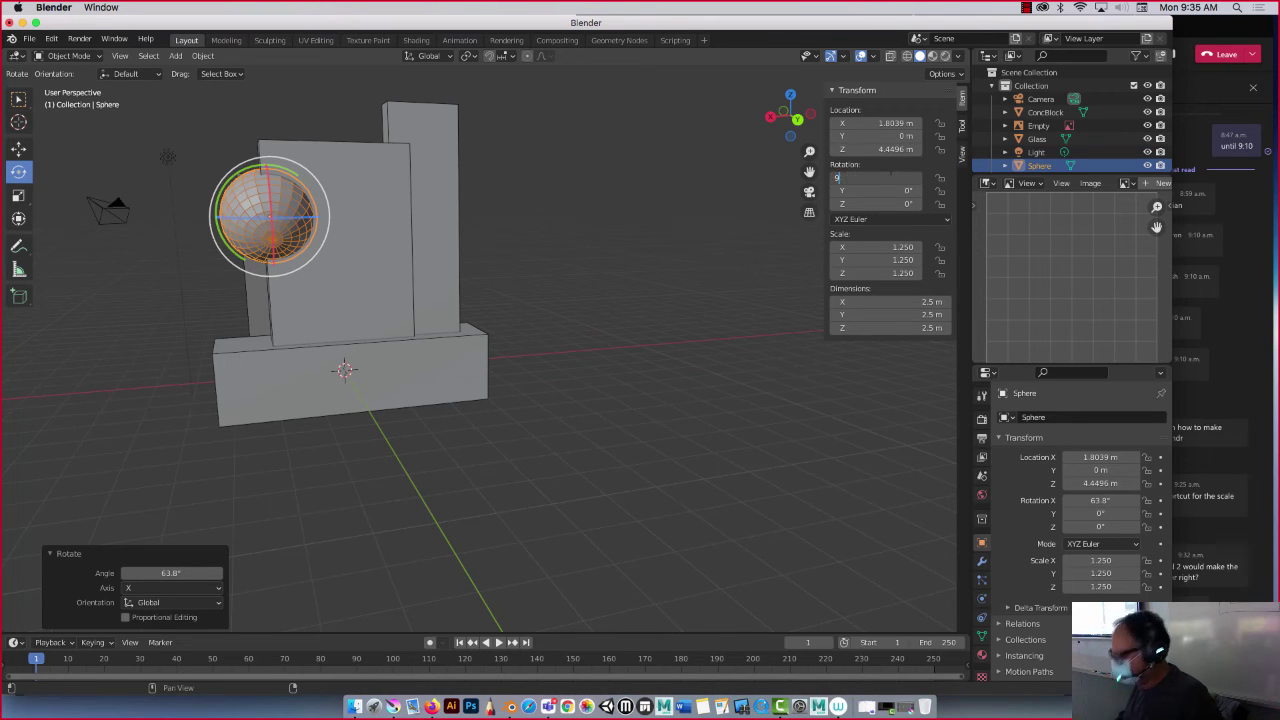
{"action": "key", "text": "Return"}
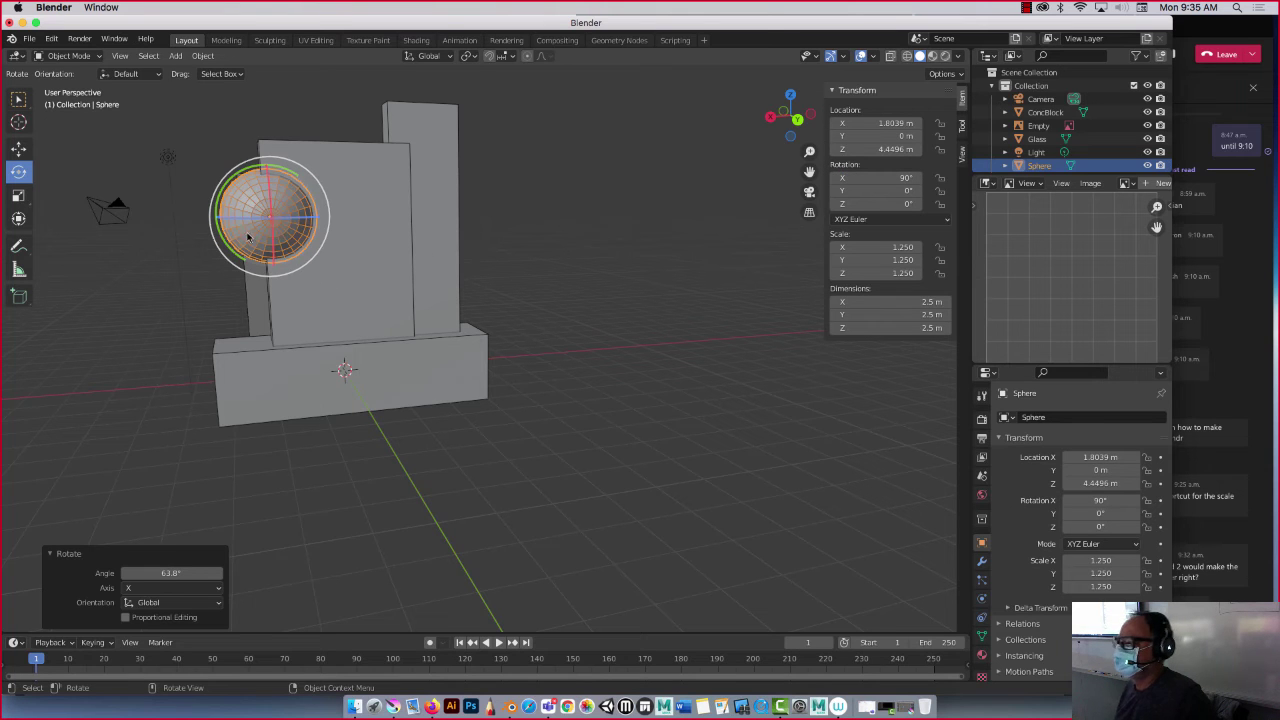
{"action": "left_click", "coordinate": [122, 295]}
Select the sphere and enter Edit Mode on its mesh
{"action": "mouse_move", "coordinate": [163, 280]}
{"action": "middle_mouse_down"}
{"action": "mouse_move", "coordinate": [114, 286]}
{"action": "mouse_move", "coordinate": [57, 357]}
{"action": "mouse_move", "coordinate": [954, 388]}
{"action": "mouse_move", "coordinate": [58, 309]}
{"action": "mouse_move", "coordinate": [172, 295]}
{"action": "middle_mouse_up"}
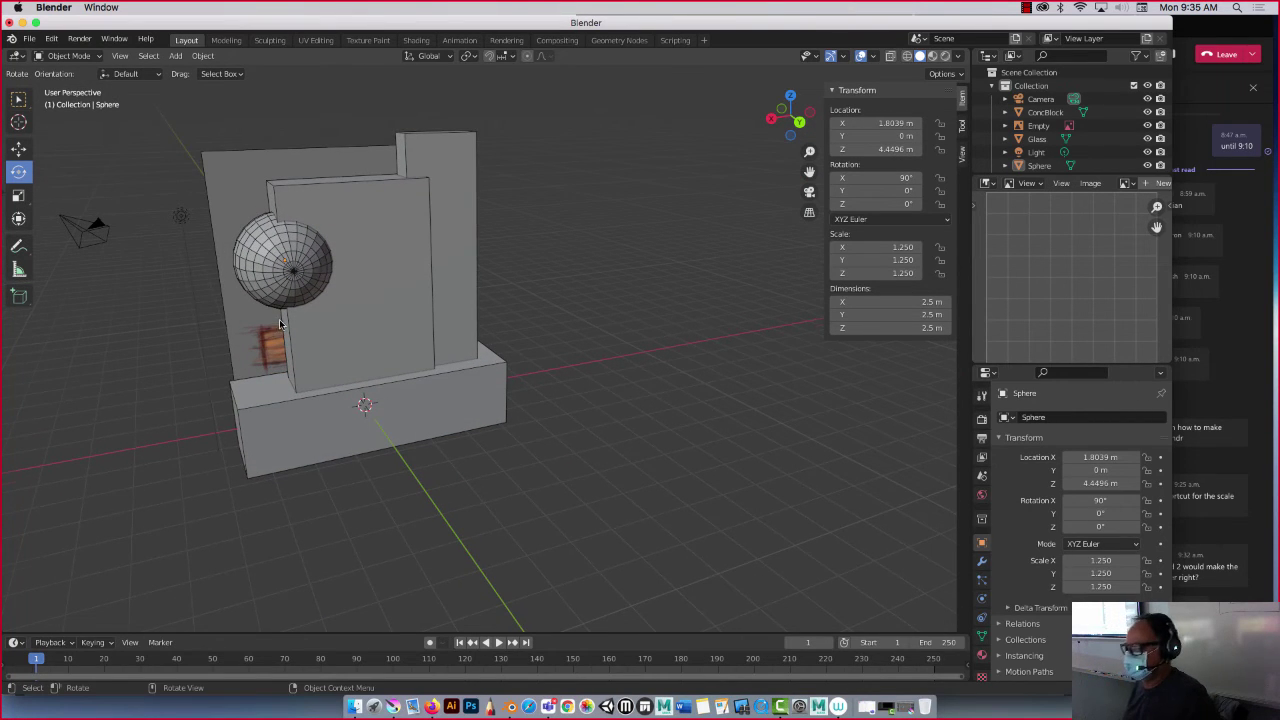
{"action": "scroll", "coordinate": [280, 320], "scroll_direction": "up", "scroll_amount": 4}
{"action": "scroll", "coordinate": [280, 320], "scroll_direction": "down", "scroll_amount": 4}
{"action": "middle_click_drag", "start_coordinate": [280, 320], "coordinate": [302, 304], "text": "shift"}
{"action": "left_click", "coordinate": [290, 247]}
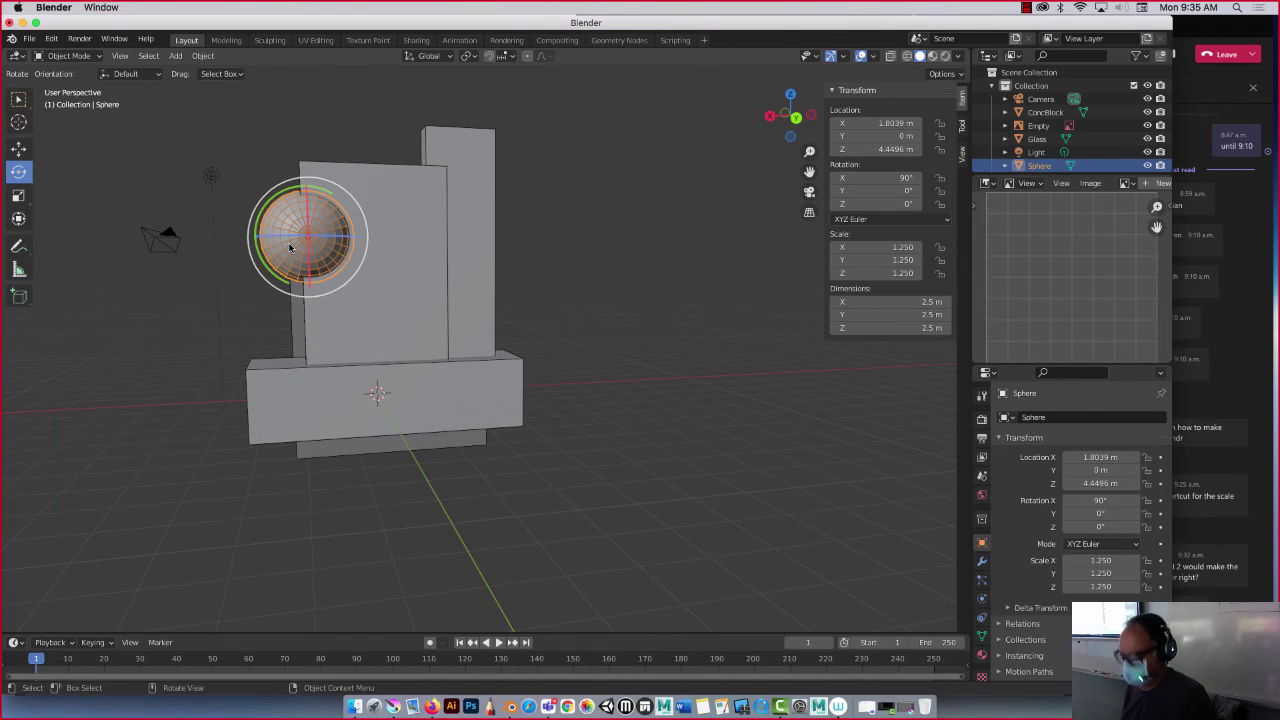
{"action": "key", "text": "Tab"}
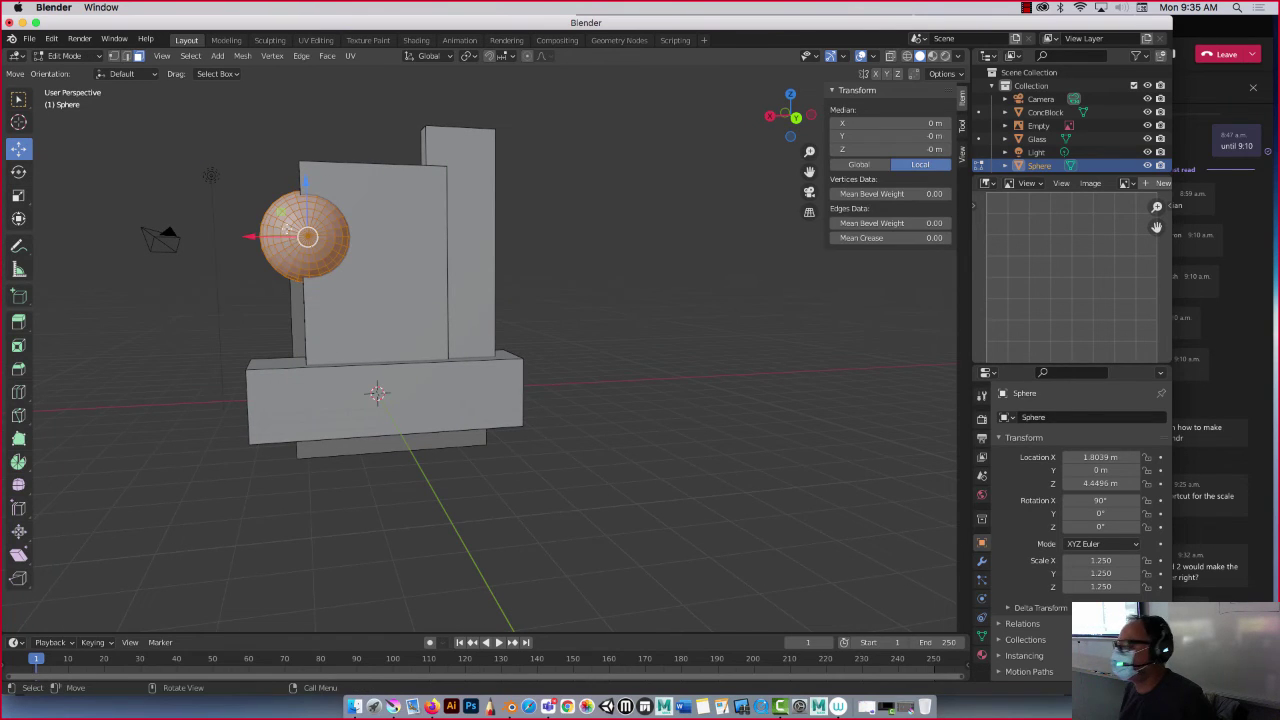
Select the fourth ring of faces out from the sphere's front pole as a face loop
{"action": "scroll", "coordinate": [285, 229], "scroll_direction": "up", "scroll_amount": 3}
{"action": "middle_click_drag", "start_coordinate": [209, 194], "coordinate": [405, 315], "text": "shift"}
{"action": "left_click", "coordinate": [370, 290]}
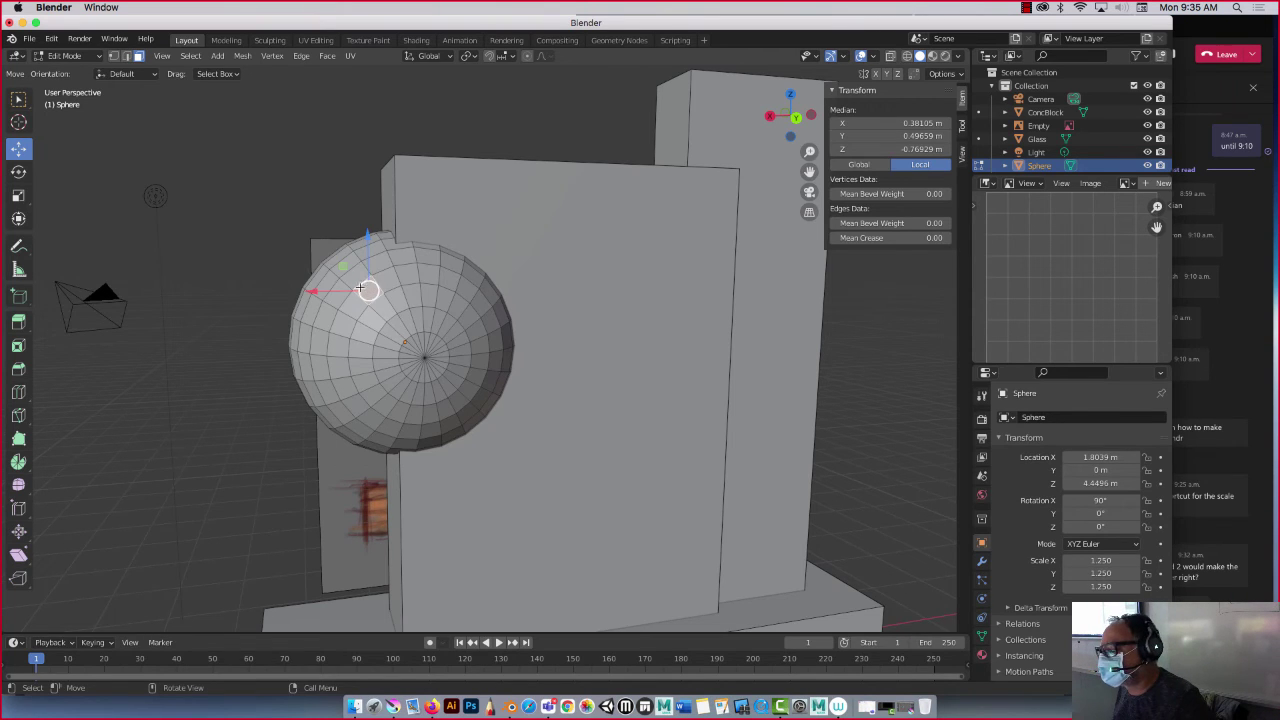
{"action": "key", "text": "alt"}
{"action": "left_click", "coordinate": [354, 297], "text": "alt"}
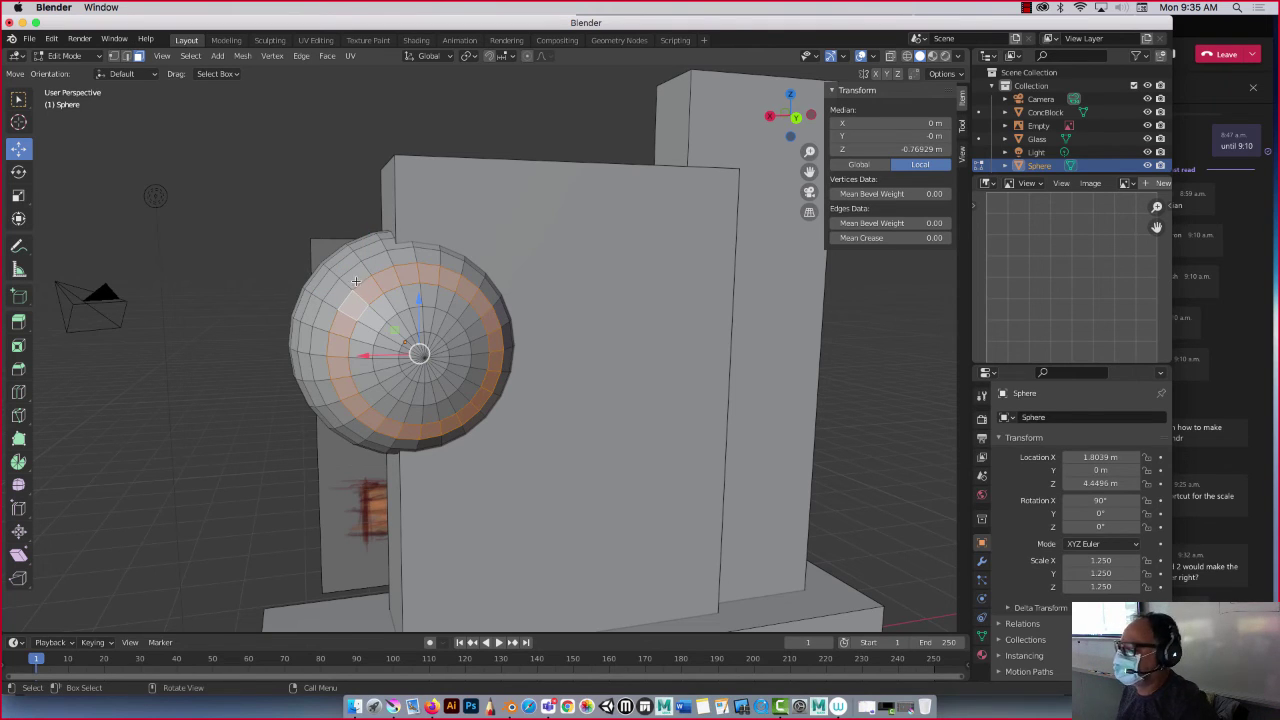
Try selecting a pole-to-pole face loop plus three rings around the front pole, and undo those selections
{"action": "left_click", "coordinate": [367, 287]}
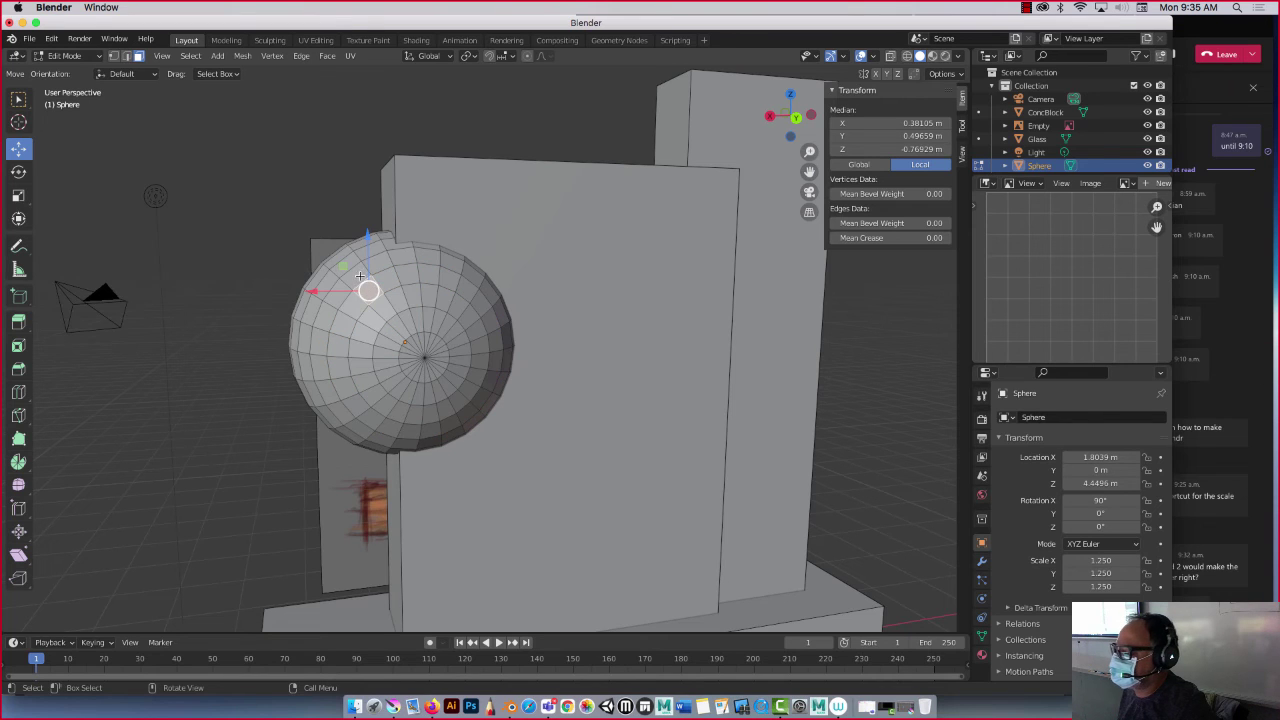
{"action": "left_click", "coordinate": [359, 279], "text": "alt"}
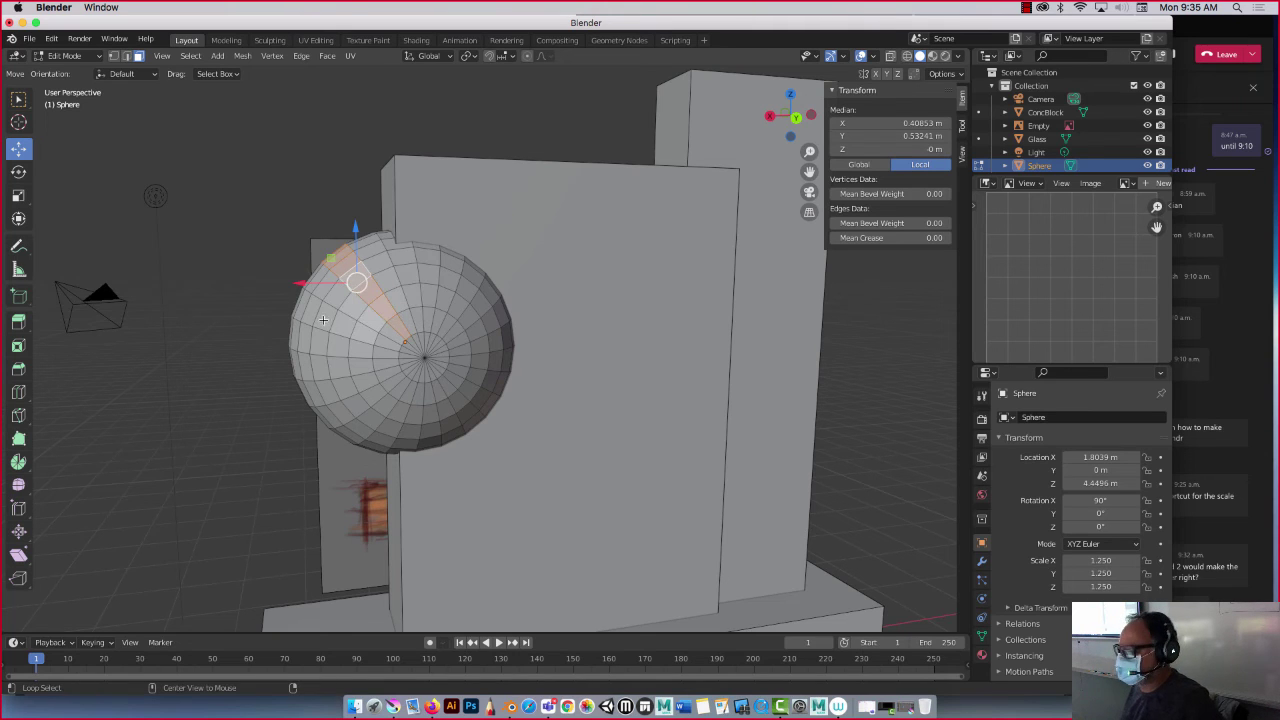
{"action": "left_click", "coordinate": [383, 353], "text": "alt+shift"}
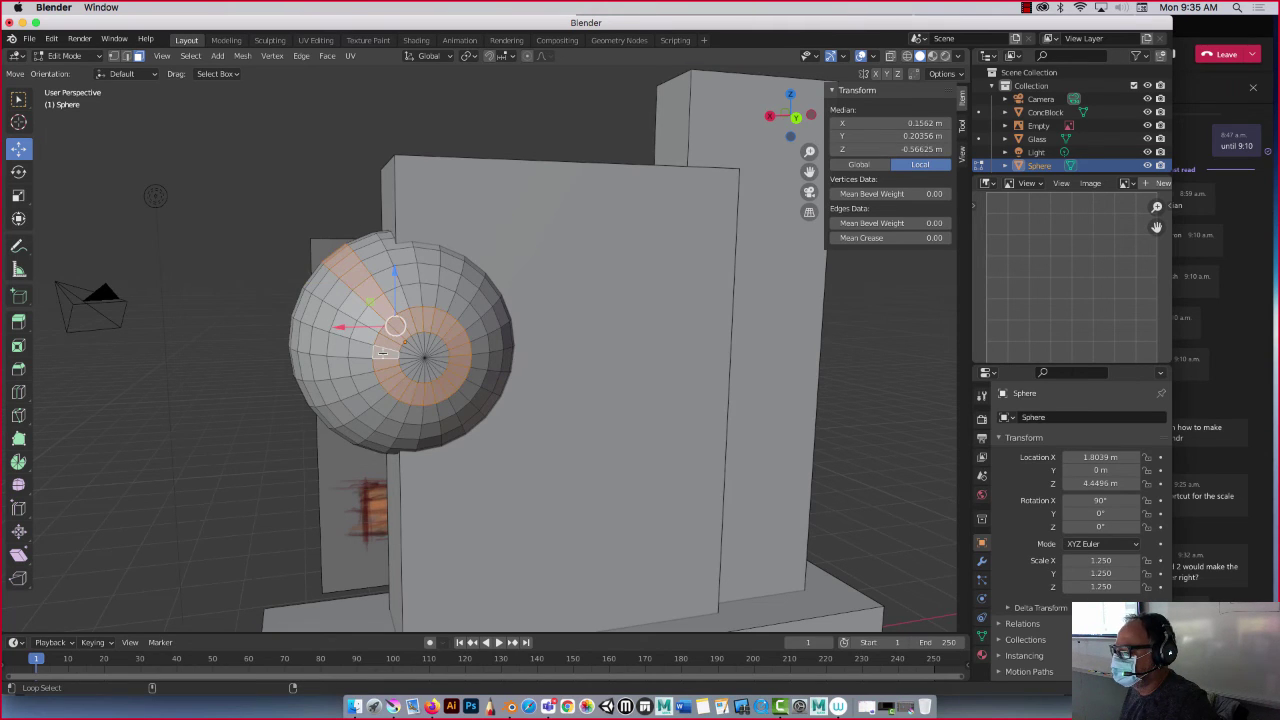
{"action": "left_click", "coordinate": [364, 351], "text": "alt+shift"}
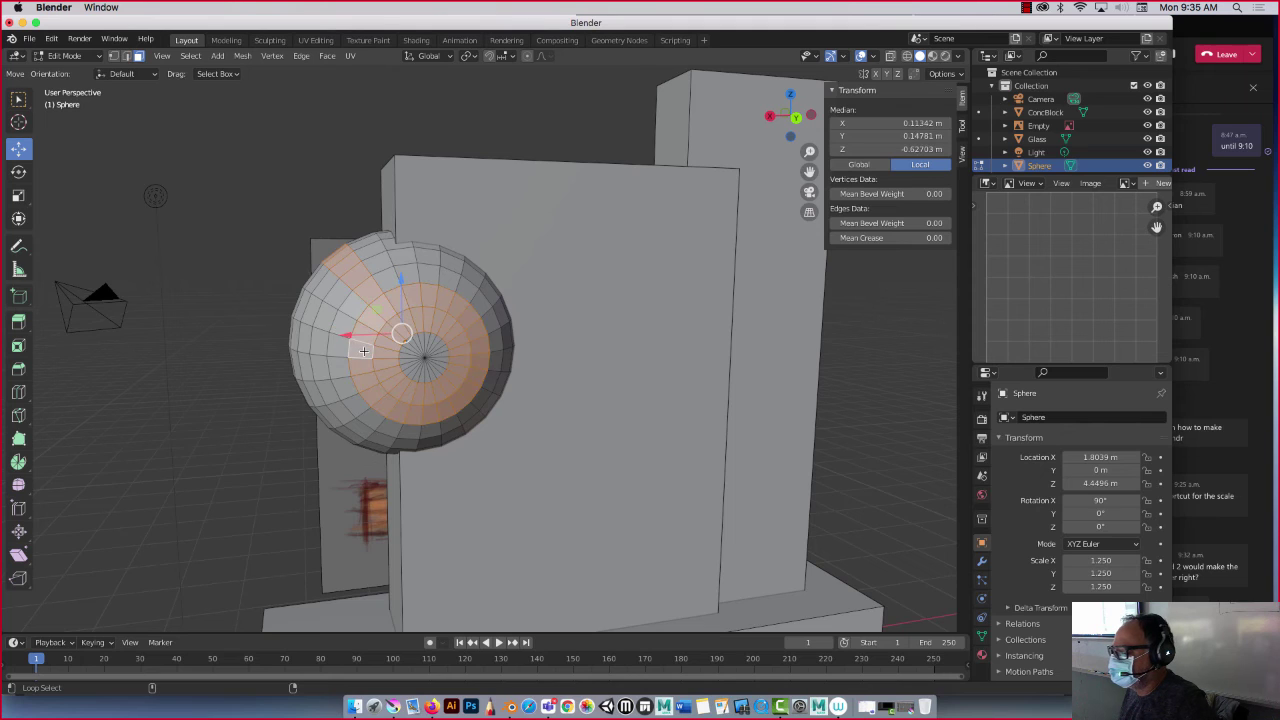
{"action": "left_click", "coordinate": [340, 342], "text": "alt+shift"}
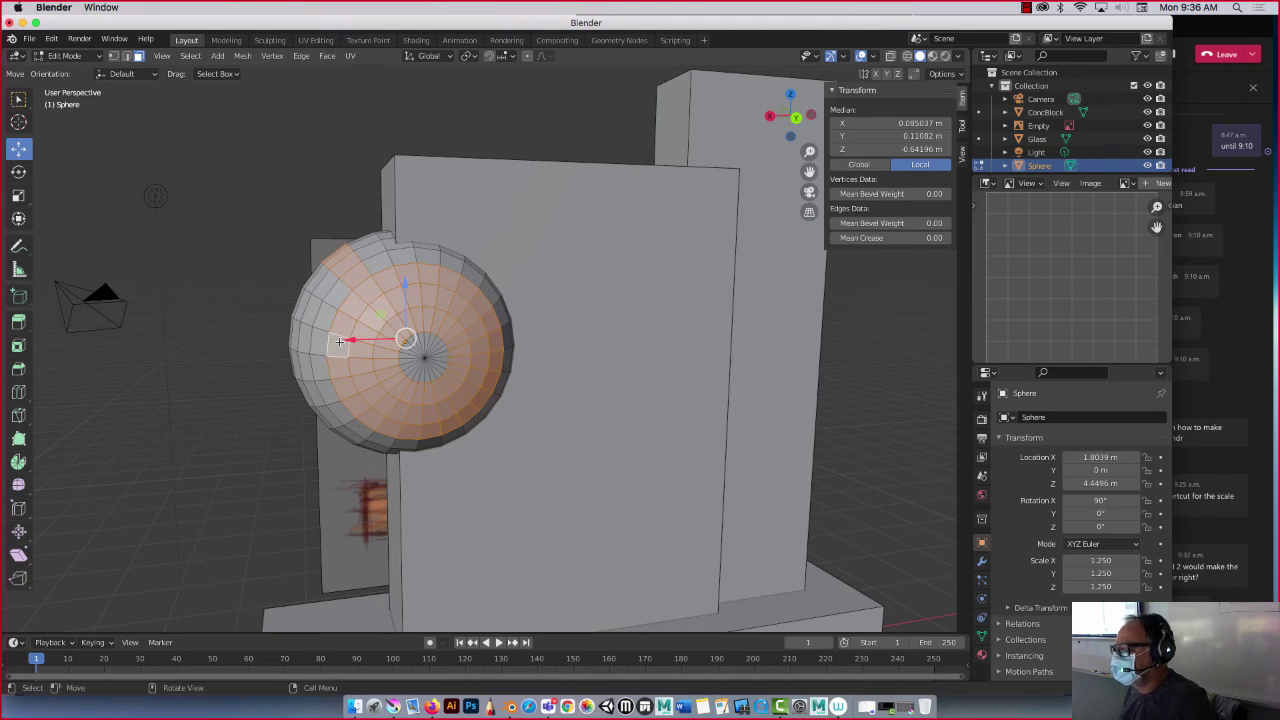
{"action": "key", "text": "ctrl+z"}
{"action": "key", "text": "ctrl+z"}
{"action": "key", "text": "ctrl+z"}
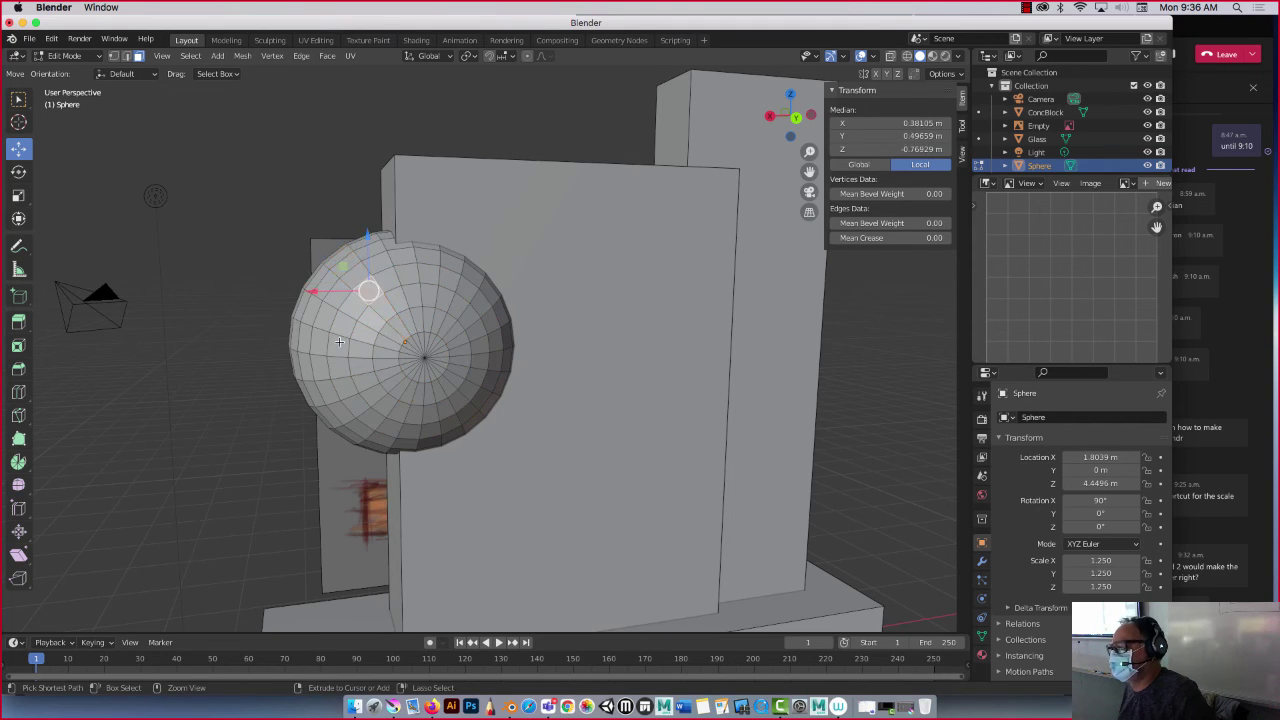
Reselect only the fourth ring of faces out from the sphere's front pole
{"action": "left_click", "coordinate": [339, 342], "text": "alt"}
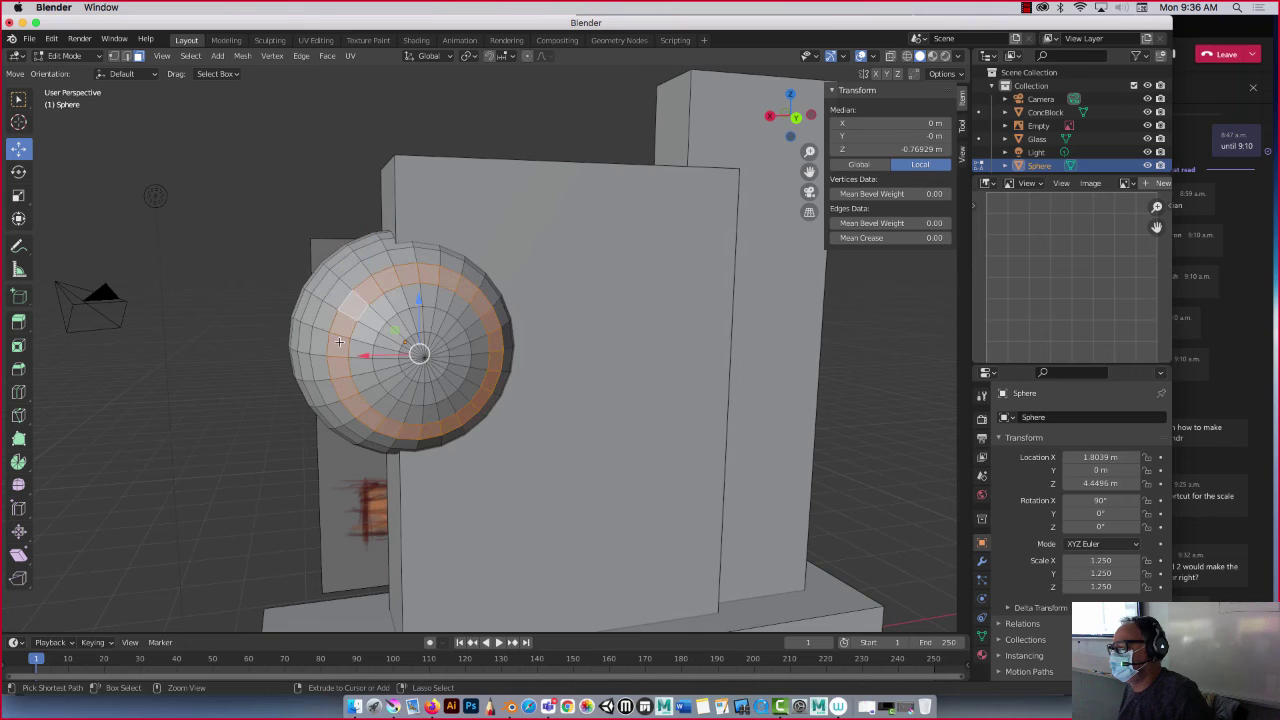
{"action": "left_click", "coordinate": [153, 284]}
{"action": "left_click", "coordinate": [343, 308]}
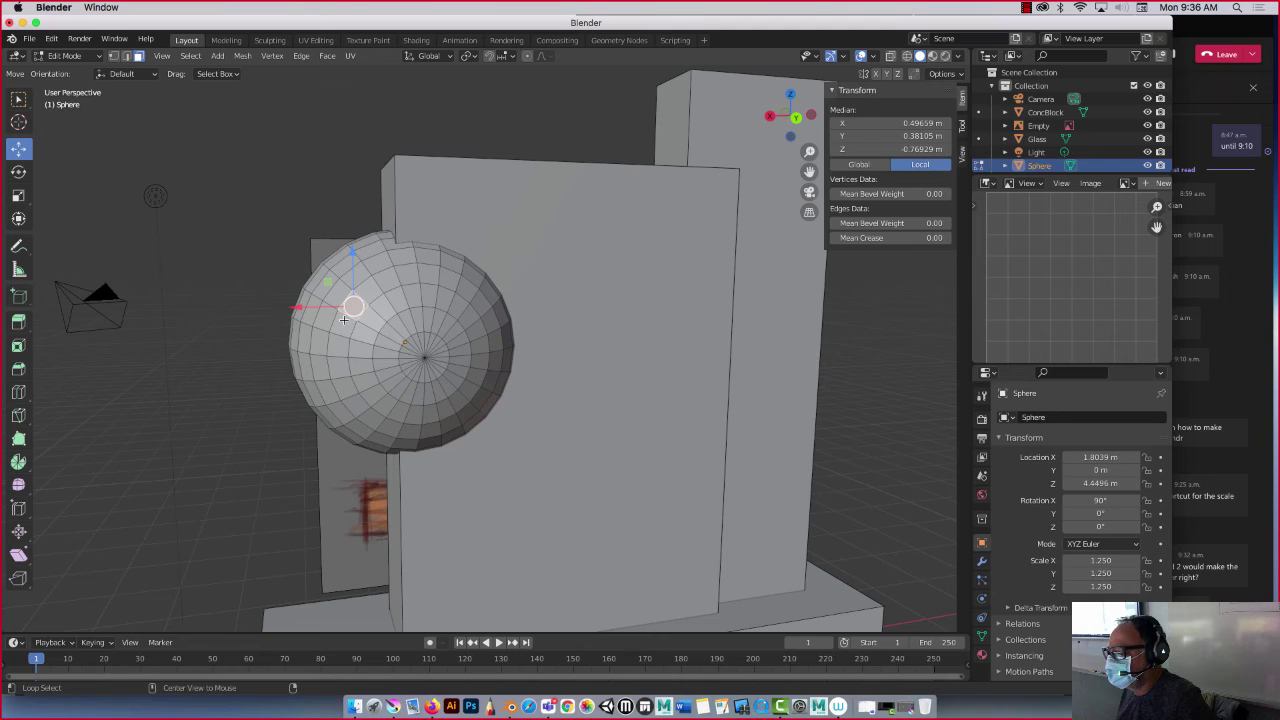
{"action": "left_click", "coordinate": [343, 320], "text": "alt"}
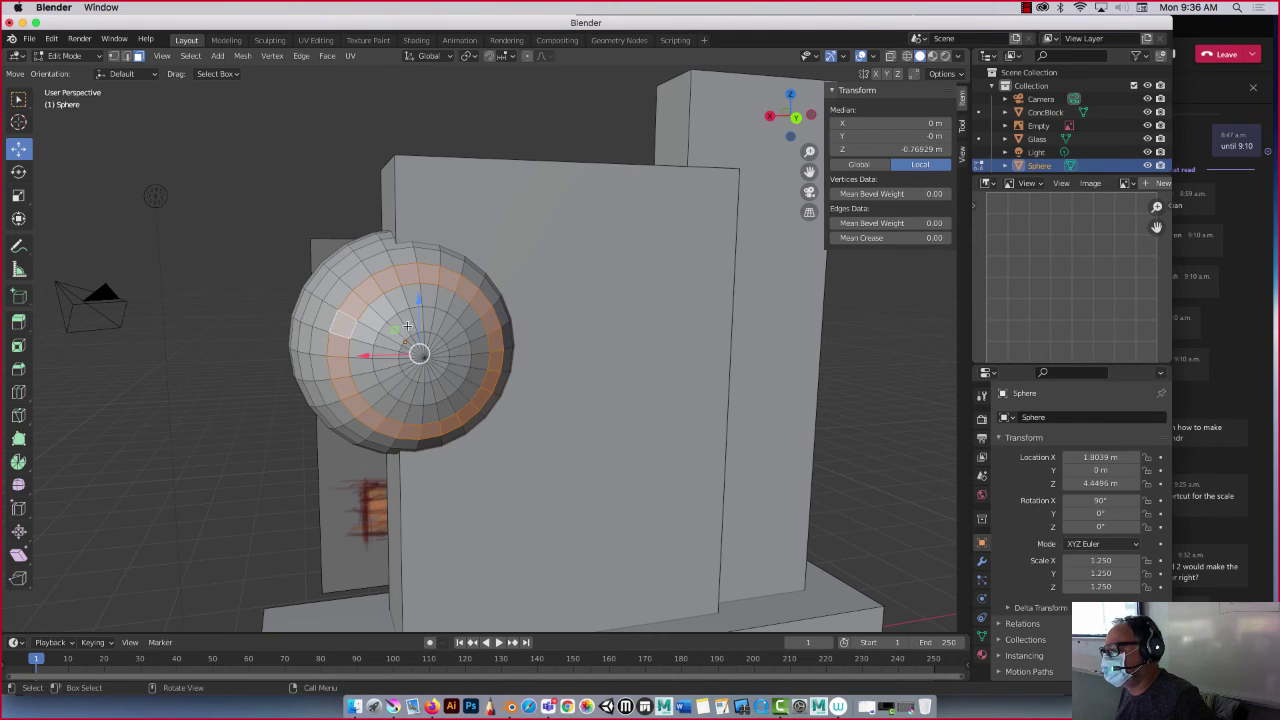
Select the matching fourth face ring on the sphere's back side together with the front ring
{"action": "middle_click_drag", "start_coordinate": [224, 310], "coordinate": [371, 317]}
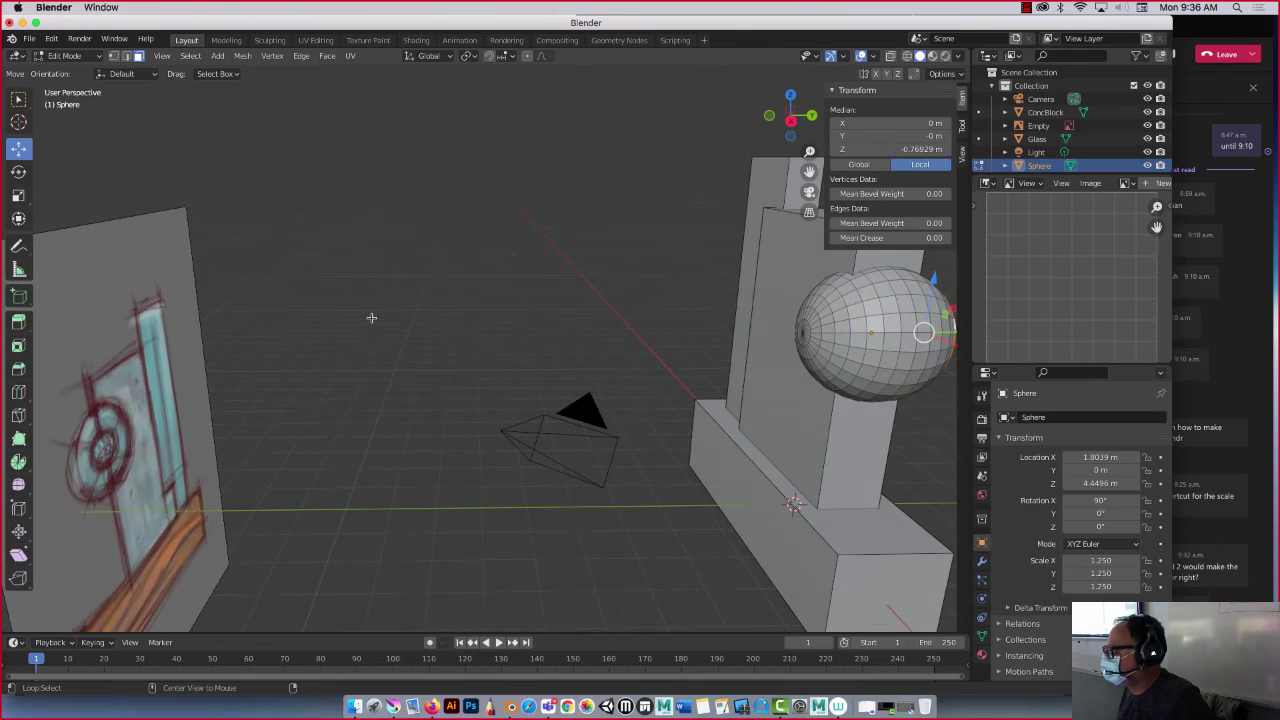
{"action": "middle_click_drag", "start_coordinate": [424, 256], "coordinate": [343, 340], "text": "alt"}
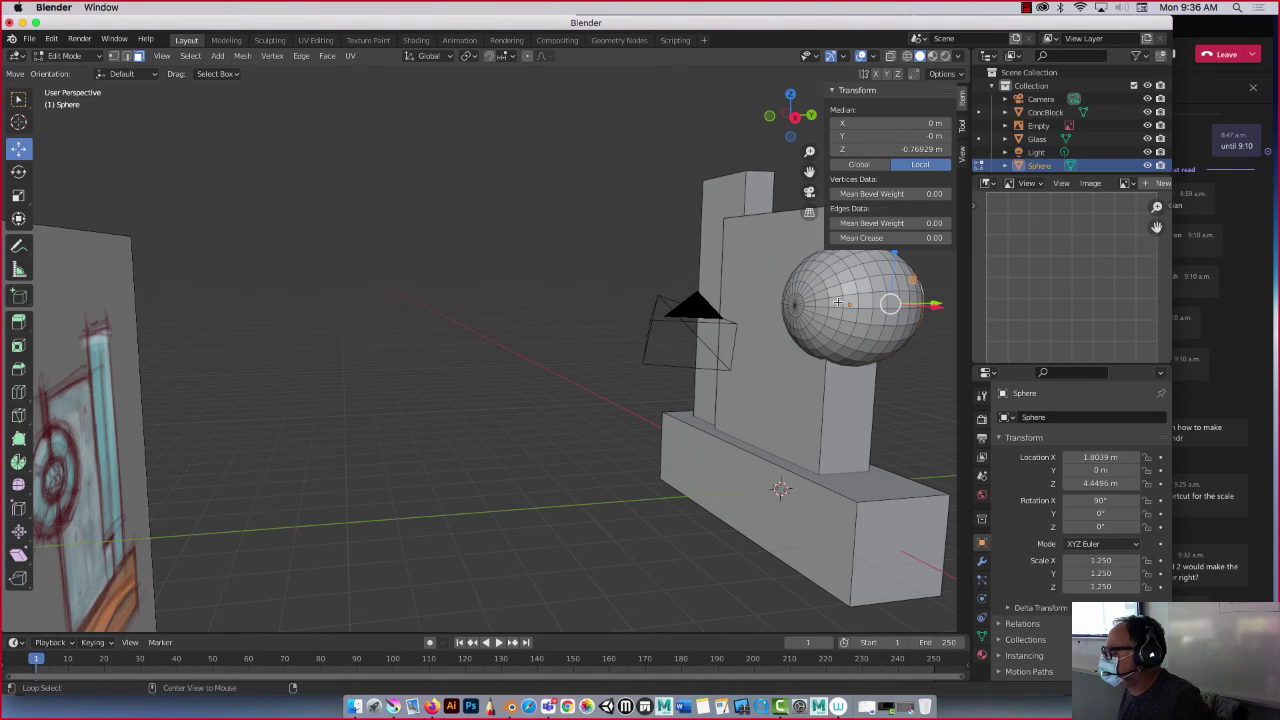
{"action": "left_click", "coordinate": [838, 302], "text": "alt"}
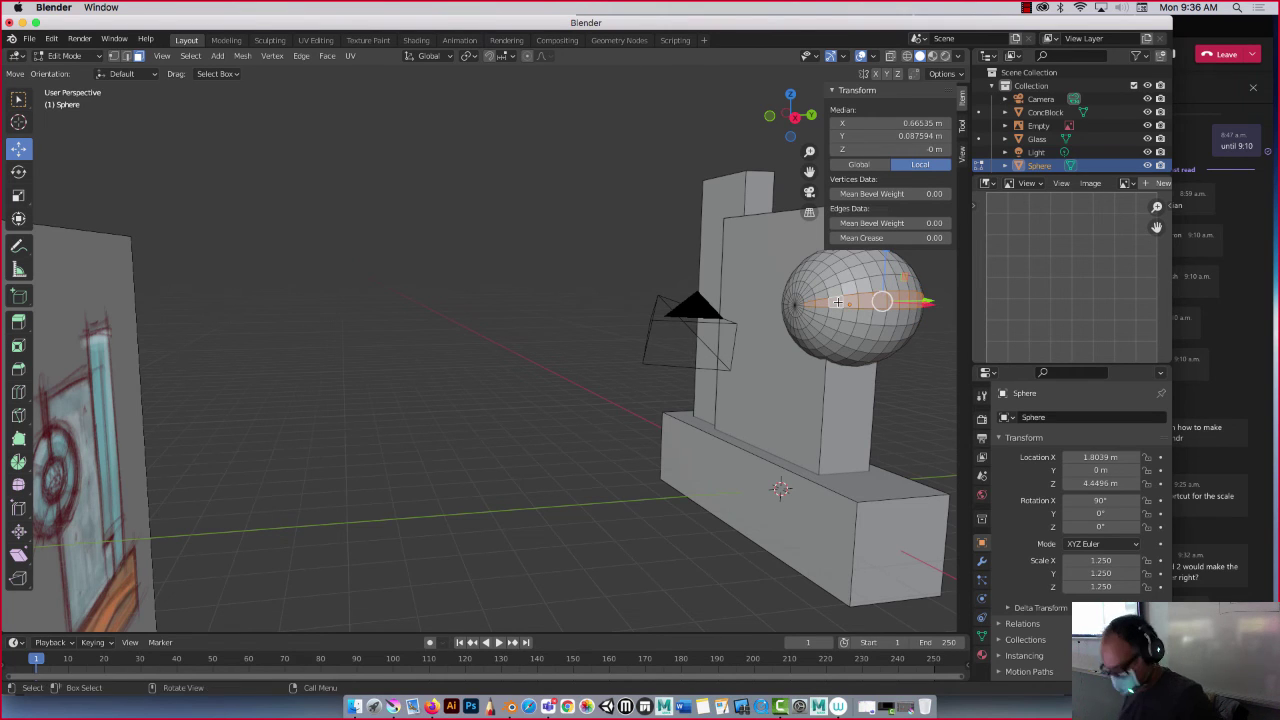
{"action": "left_click", "coordinate": [838, 302], "text": "alt"}
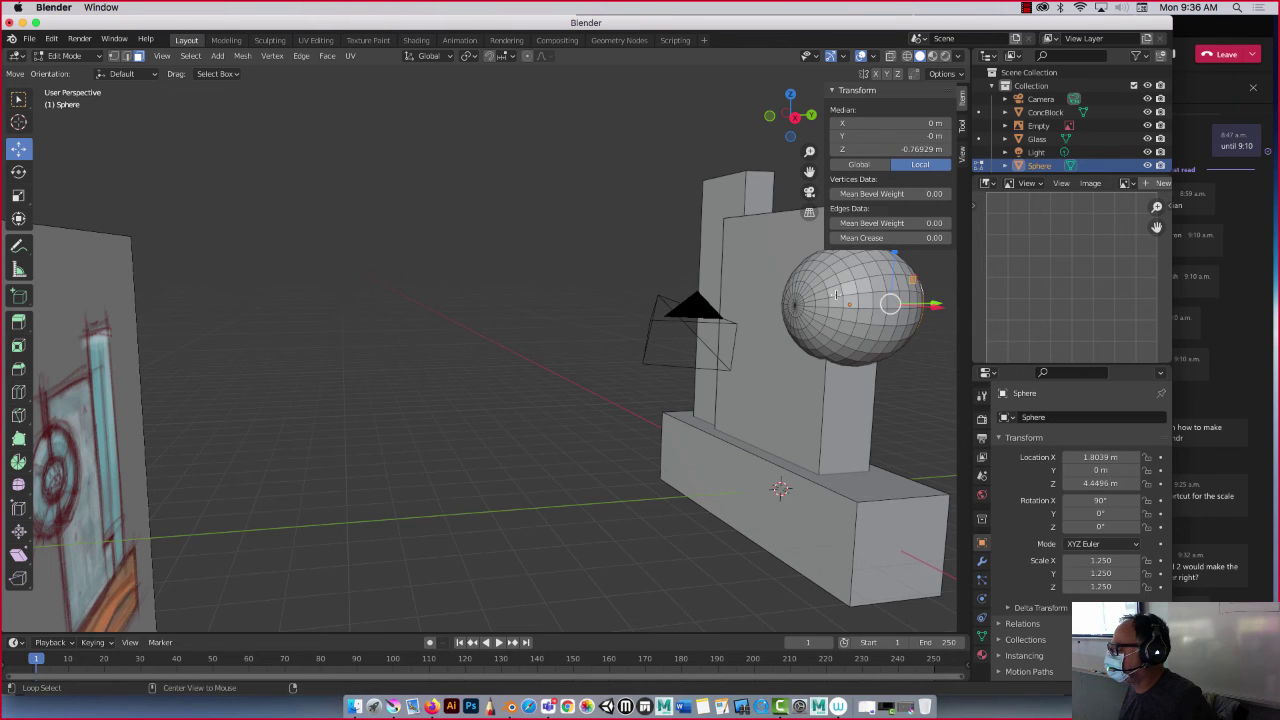
{"action": "left_click", "coordinate": [836, 294], "text": "alt"}
{"action": "middle_click_drag", "start_coordinate": [640, 290], "coordinate": [584, 324]}
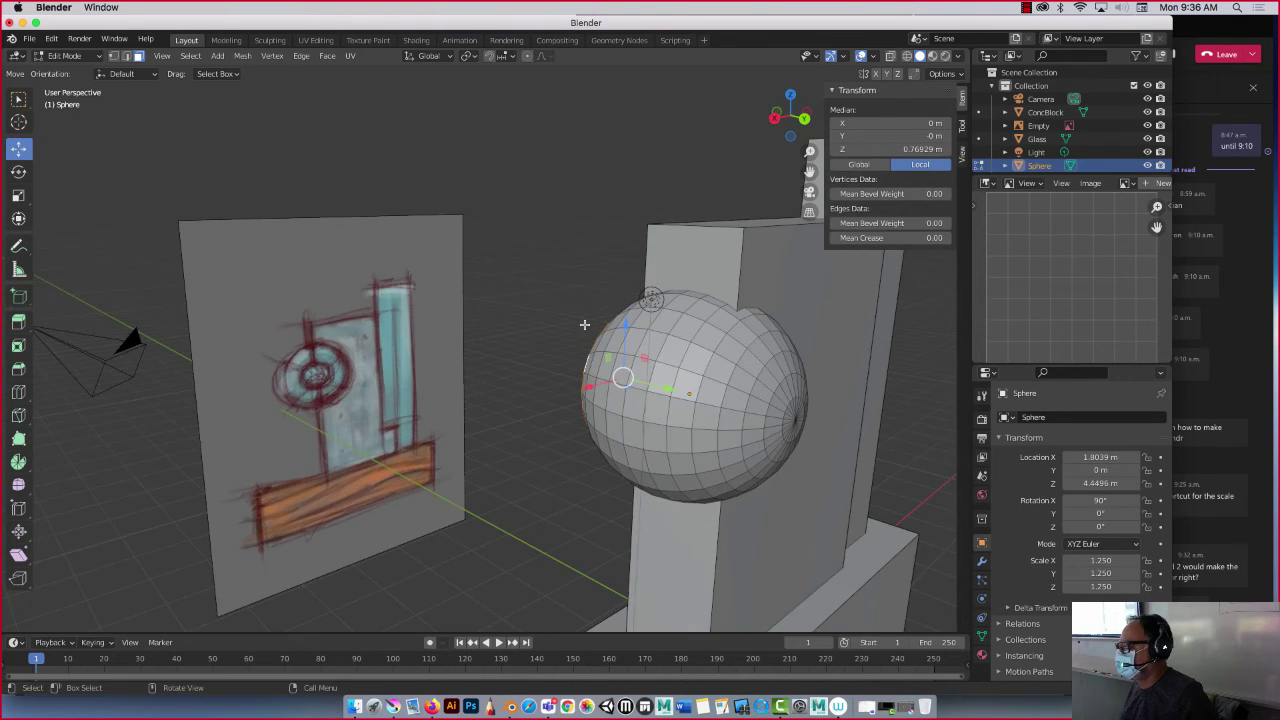
{"action": "left_click", "coordinate": [729, 405], "text": "alt"}
{"action": "mouse_move", "coordinate": [500, 380]}
{"action": "middle_mouse_down"}
{"action": "mouse_move", "coordinate": [557, 374]}
{"action": "mouse_move", "coordinate": [521, 378]}
{"action": "middle_mouse_up"}
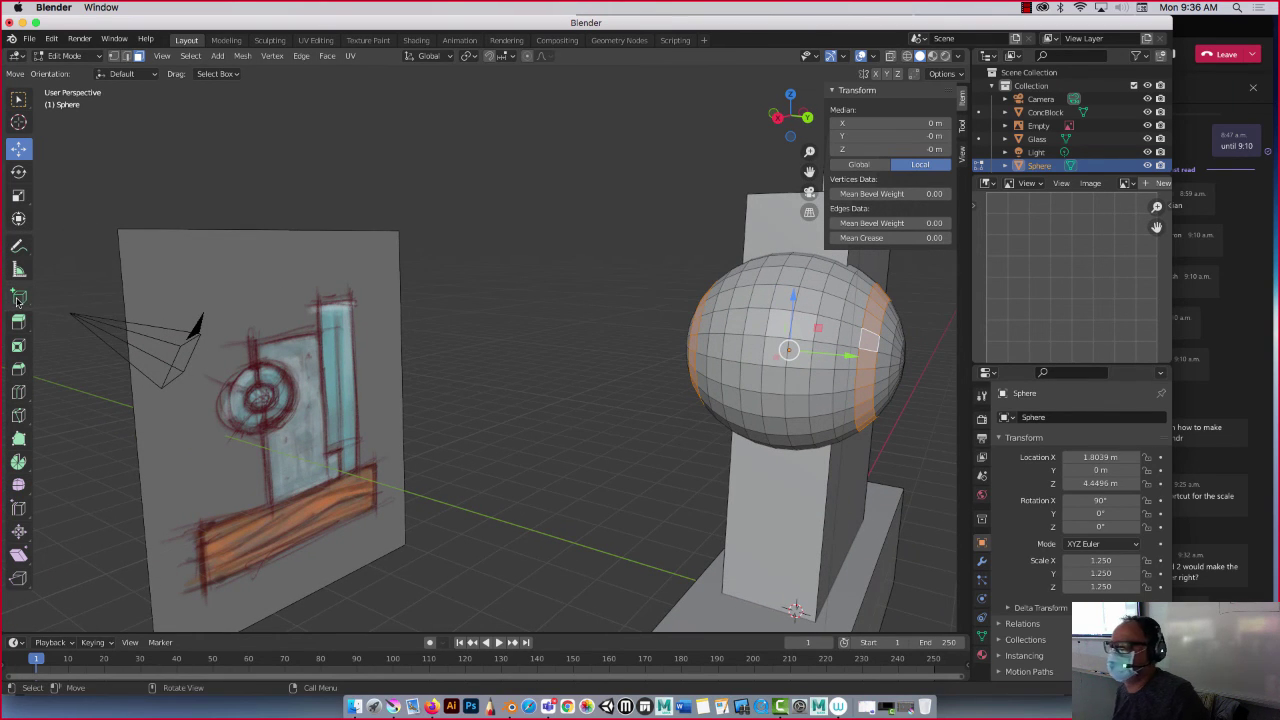
Extrude both selected face rings outward along their normals by about 0.05 m
{"action": "left_click_drag", "start_coordinate": [17, 302], "coordinate": [105, 376]}
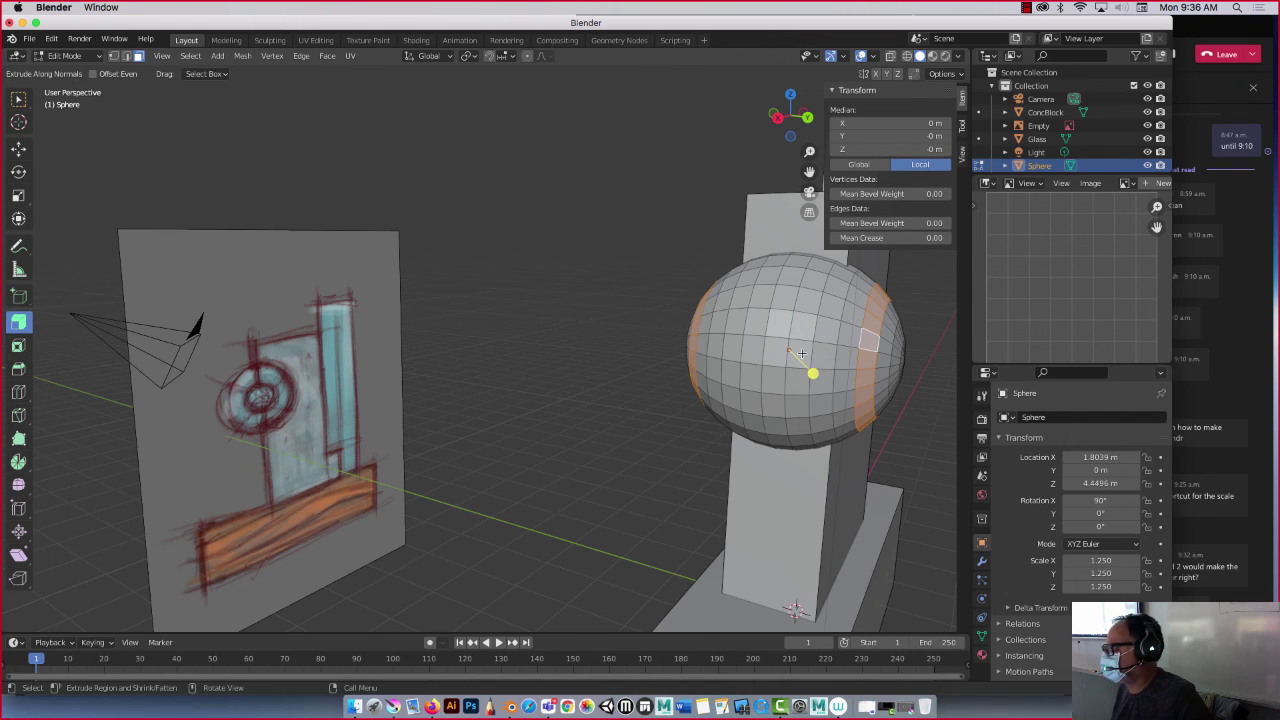
{"action": "left_click_drag", "start_coordinate": [812, 374], "coordinate": [817, 374]}
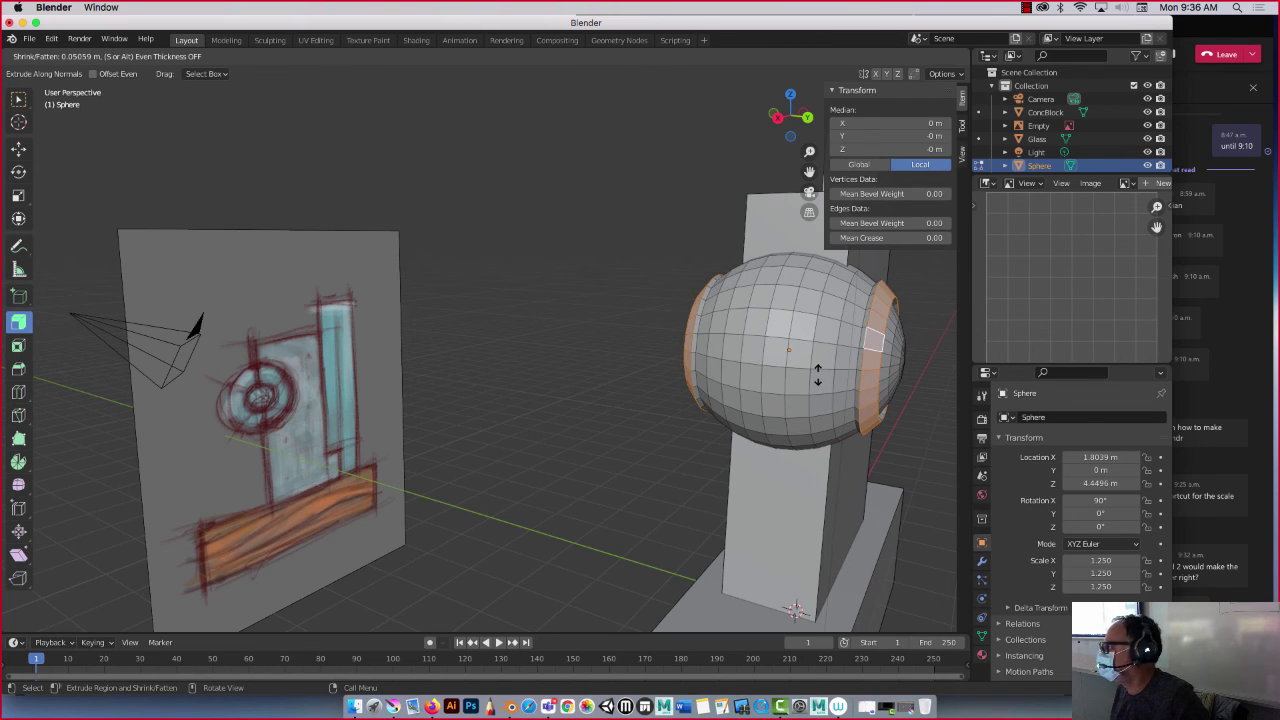
{"action": "left_click_drag", "start_coordinate": [817, 374], "coordinate": [817, 374]}
Select the two adjacent face rings around the sphere's middle and extrude them outward along their normals by 0.196 m
{"action": "middle_click_drag", "start_coordinate": [760, 357], "coordinate": [680, 330]}
{"action": "left_click", "coordinate": [737, 372]}
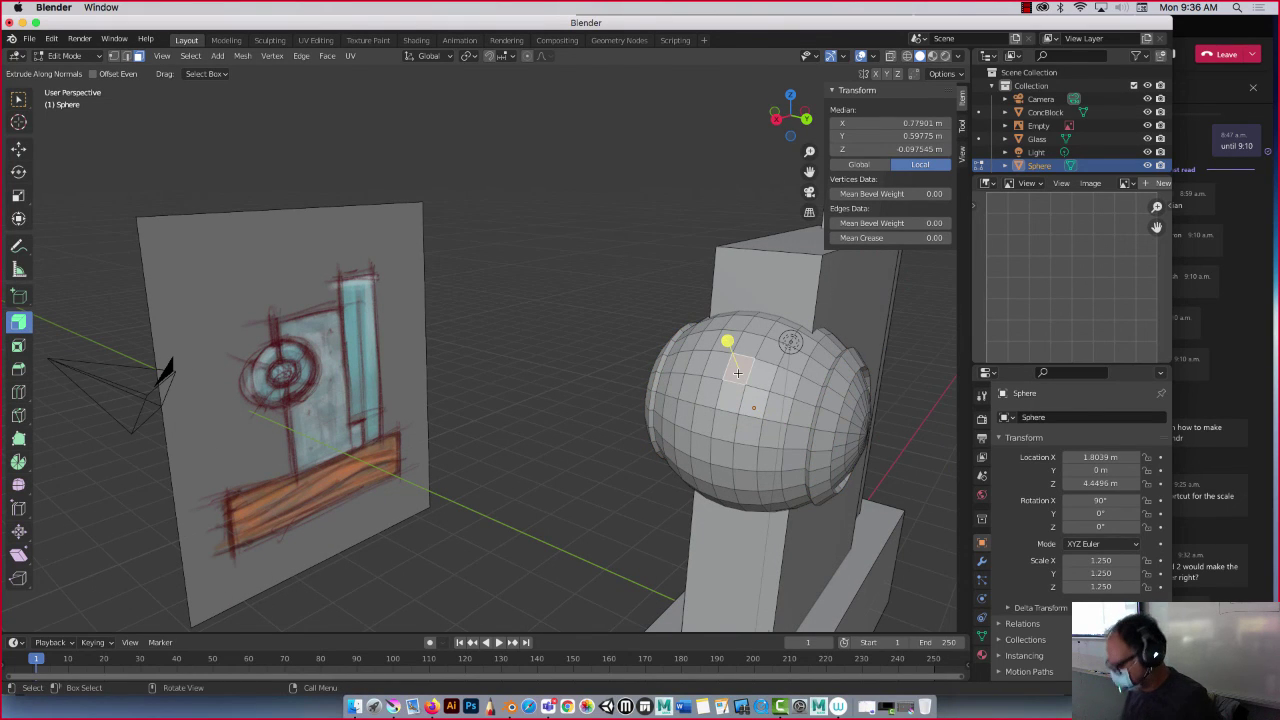
{"action": "left_click", "coordinate": [735, 389], "text": "alt"}
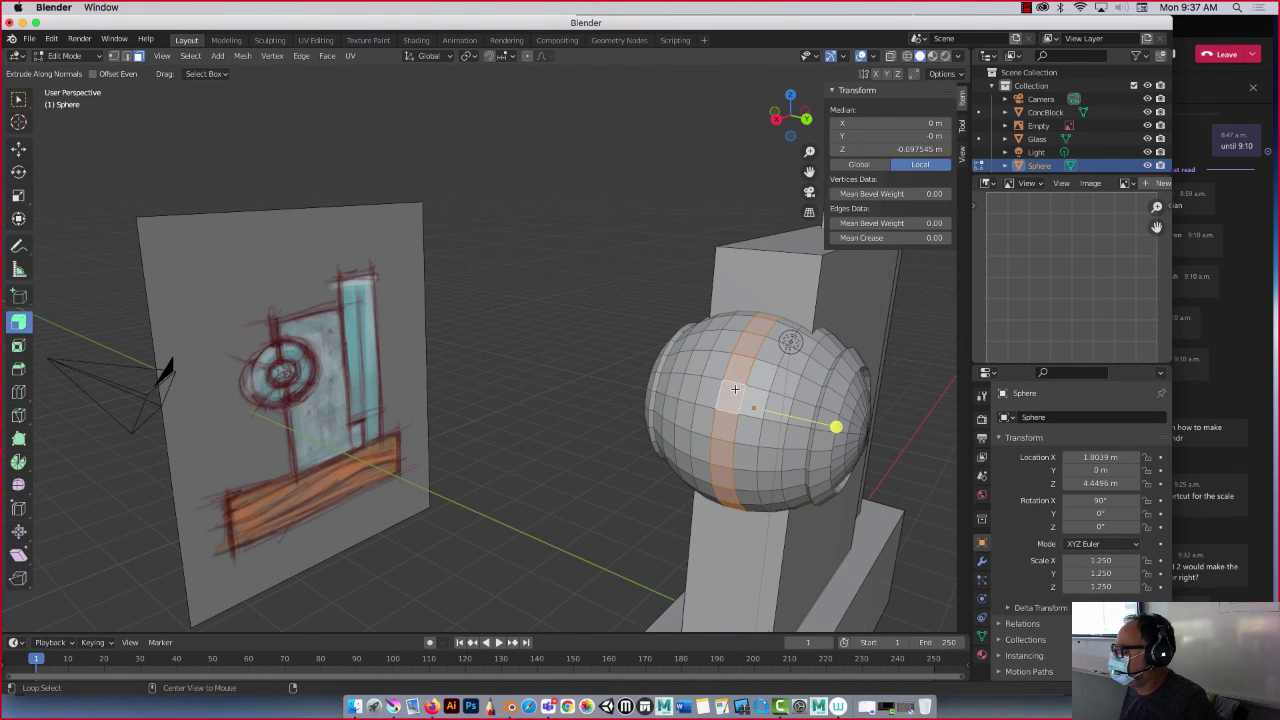
{"action": "left_click", "coordinate": [715, 372], "text": "alt+shift"}
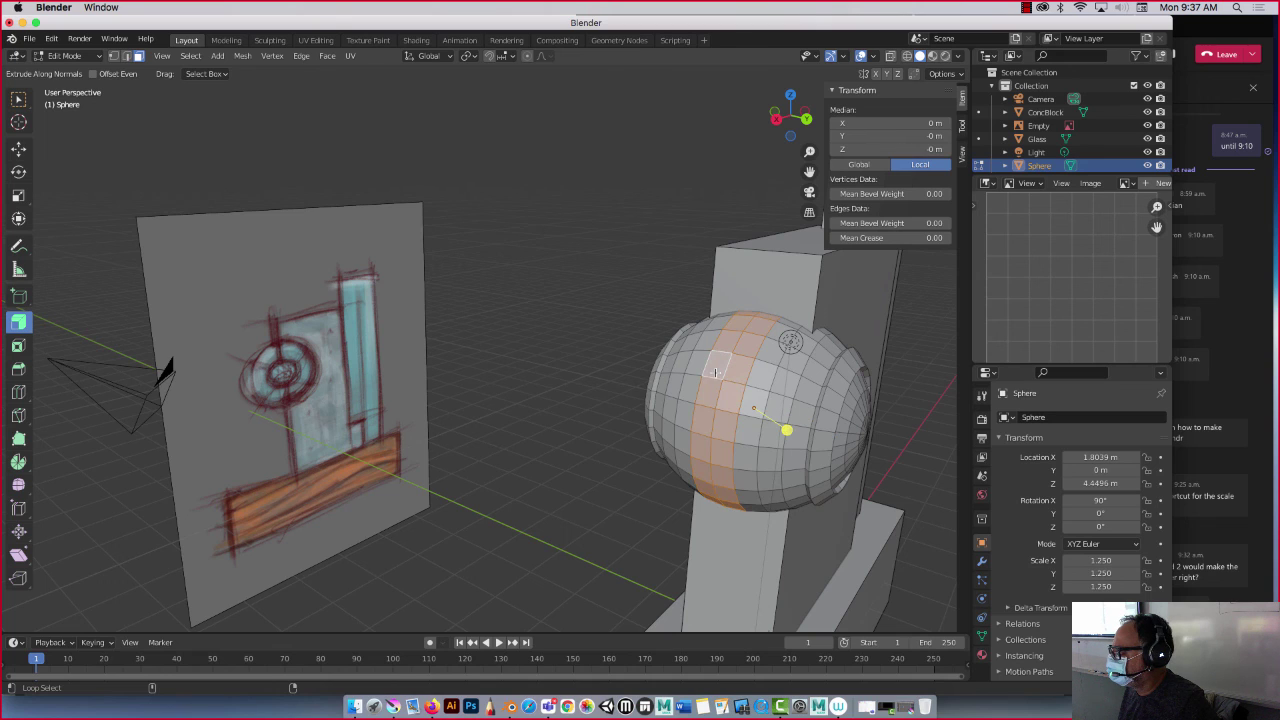
{"action": "left_click_drag", "start_coordinate": [787, 430], "coordinate": [776, 422]}
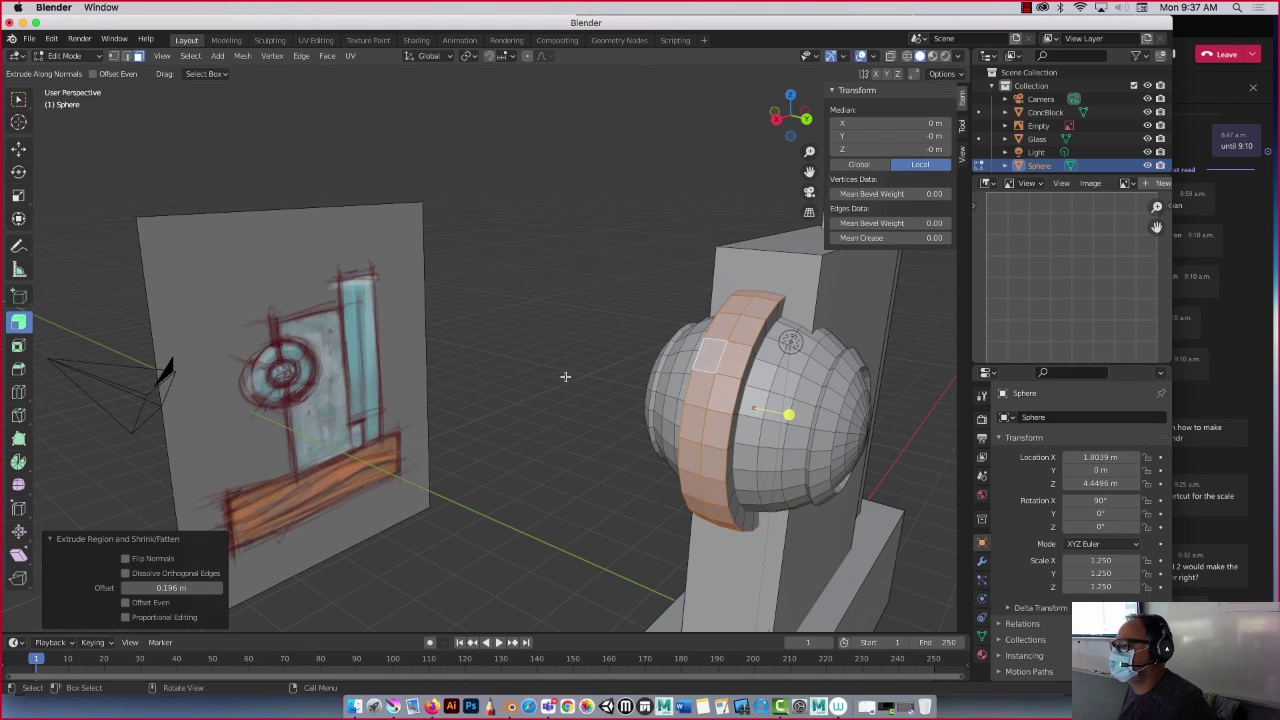
Return the sphere to Object Mode, deselect it, and examine its raised rings against the sketch reference
{"action": "middle_click_drag", "start_coordinate": [565, 376], "coordinate": [493, 354]}
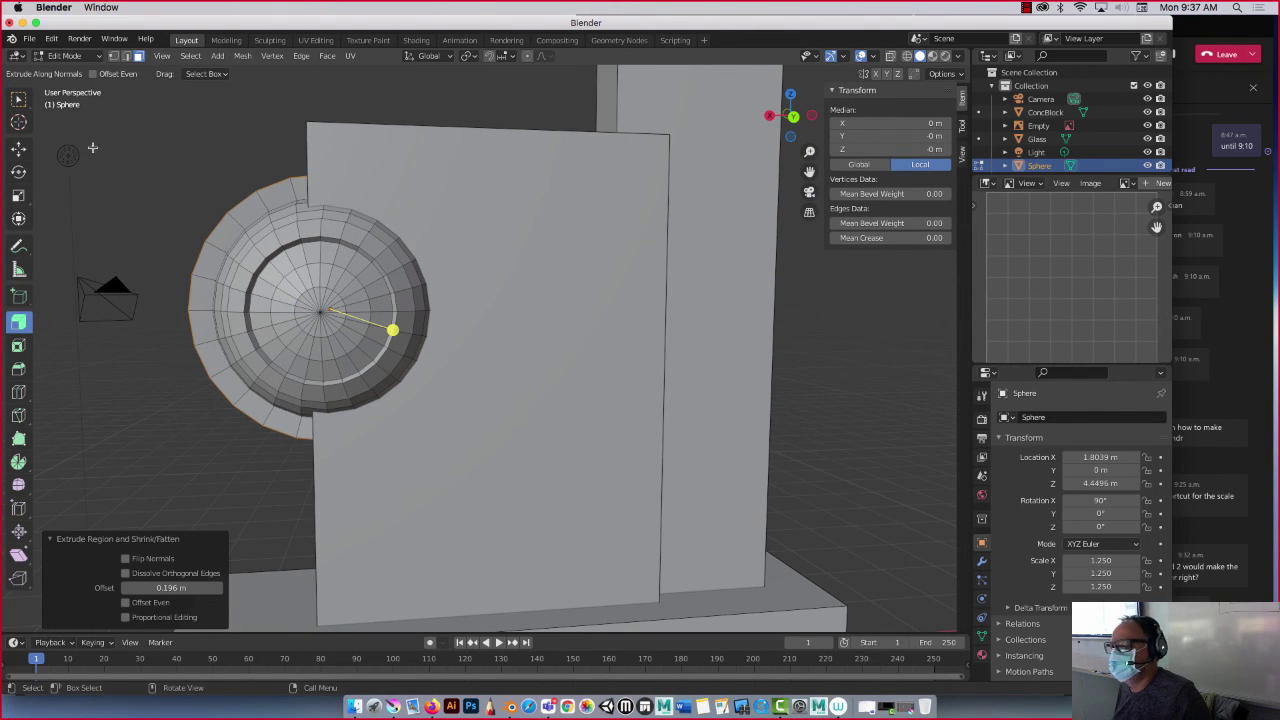
{"action": "key", "text": "Tab"}
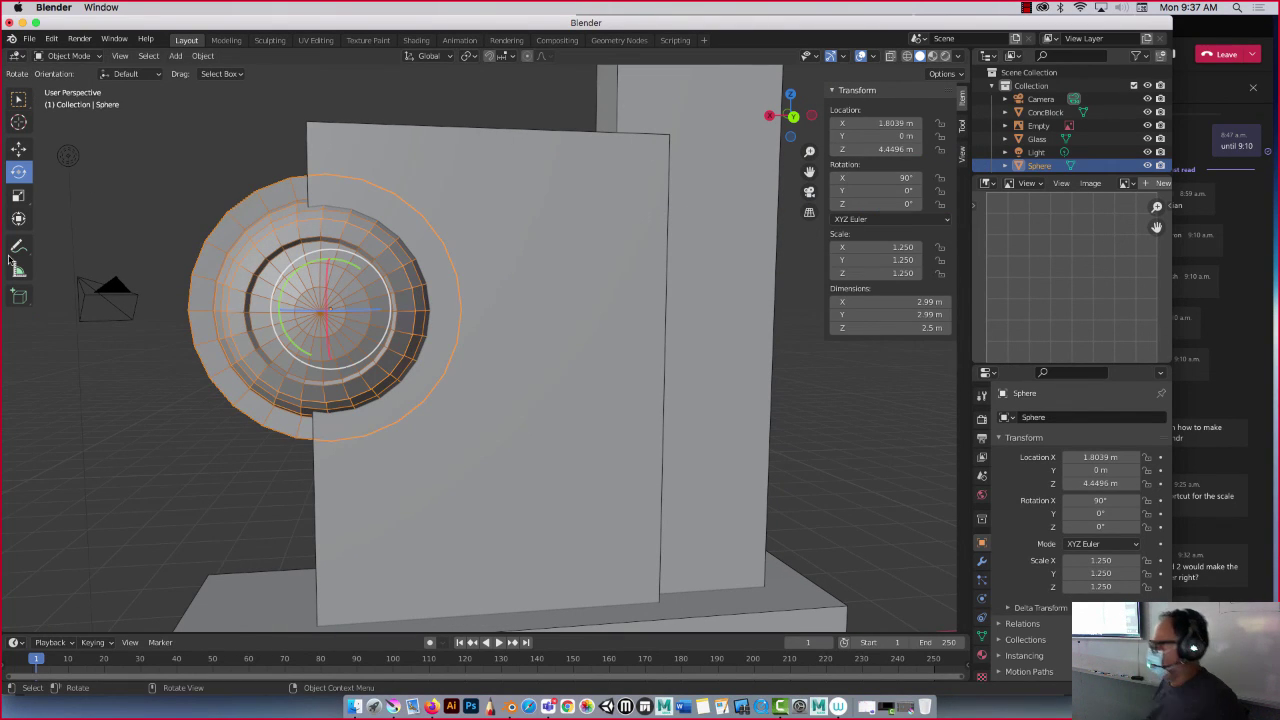
{"action": "scroll", "coordinate": [170, 338], "scroll_direction": "down", "scroll_amount": 6}
{"action": "middle_click_drag", "start_coordinate": [199, 321], "coordinate": [263, 349]}
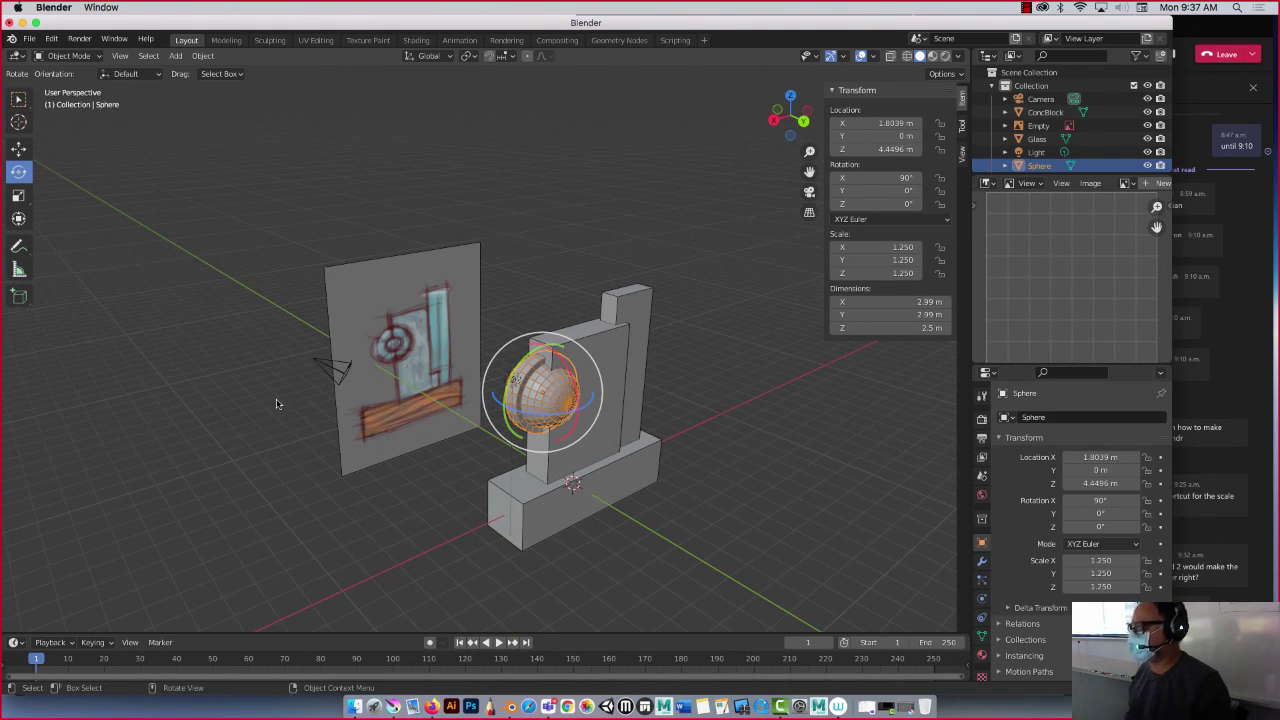
{"action": "left_click", "coordinate": [1202, 545]}
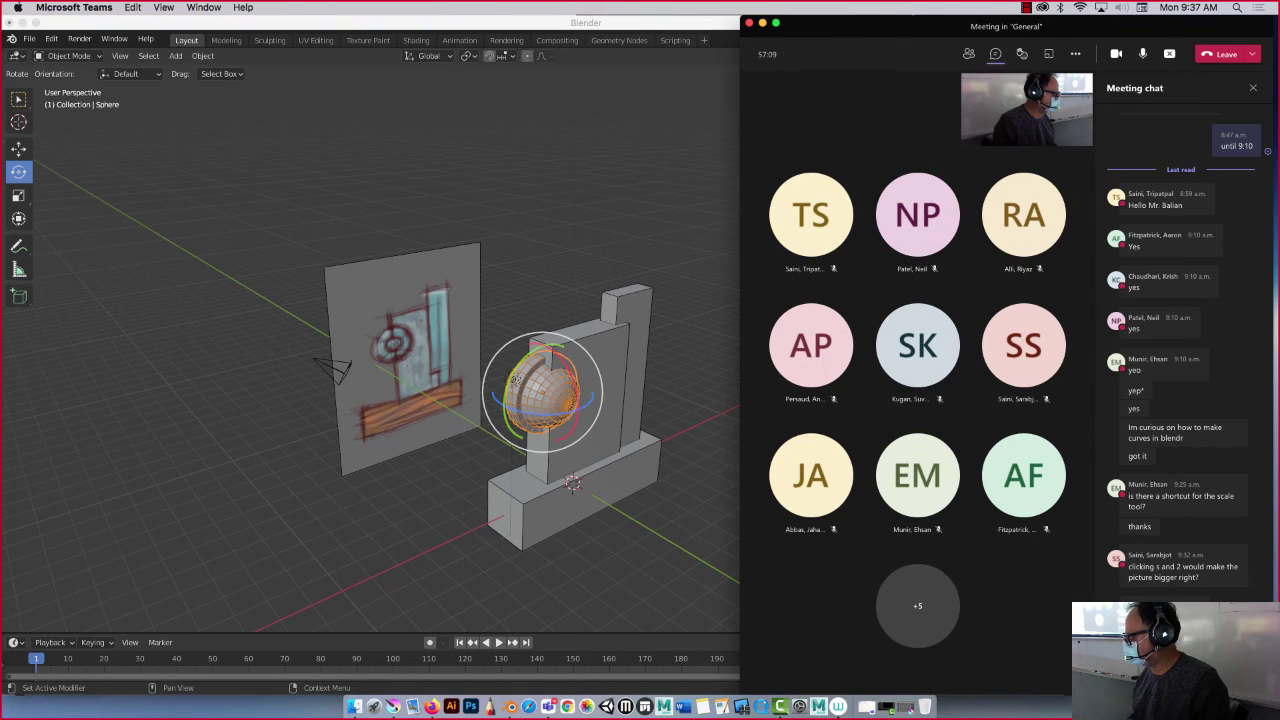
{"action": "left_click", "coordinate": [626, 550]}
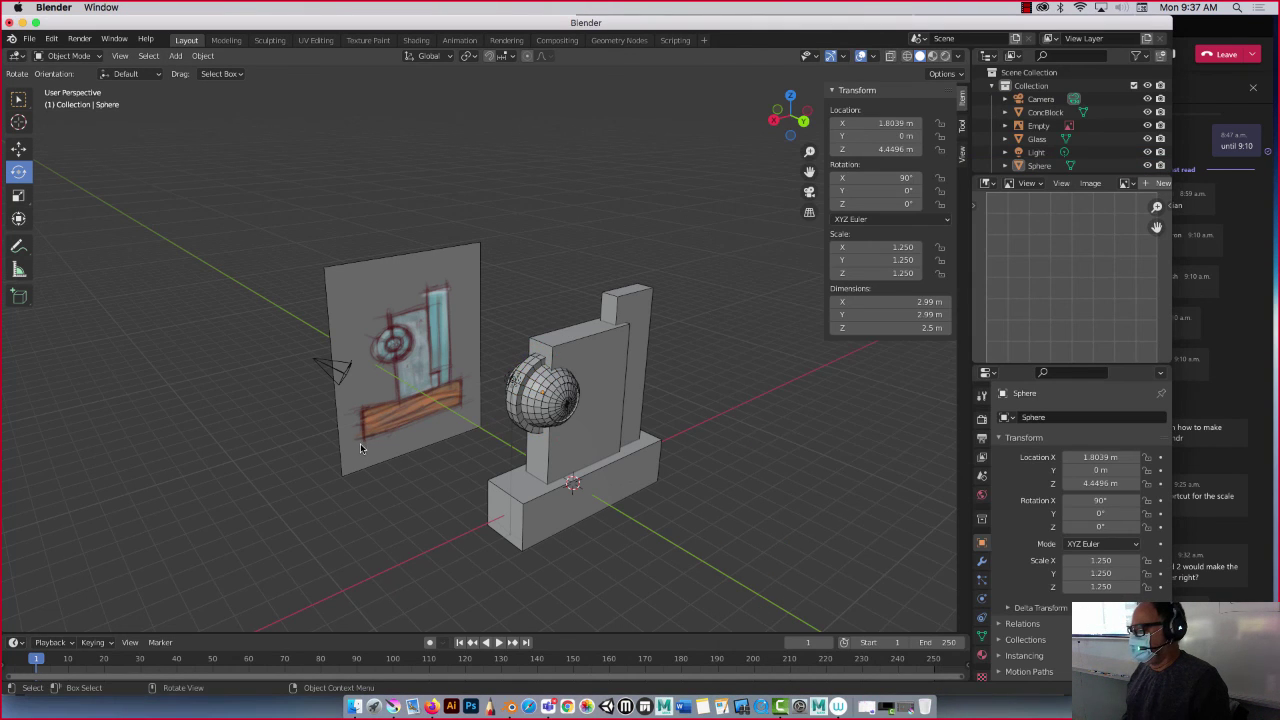
{"action": "middle_click_drag", "start_coordinate": [360, 443], "coordinate": [353, 418]}
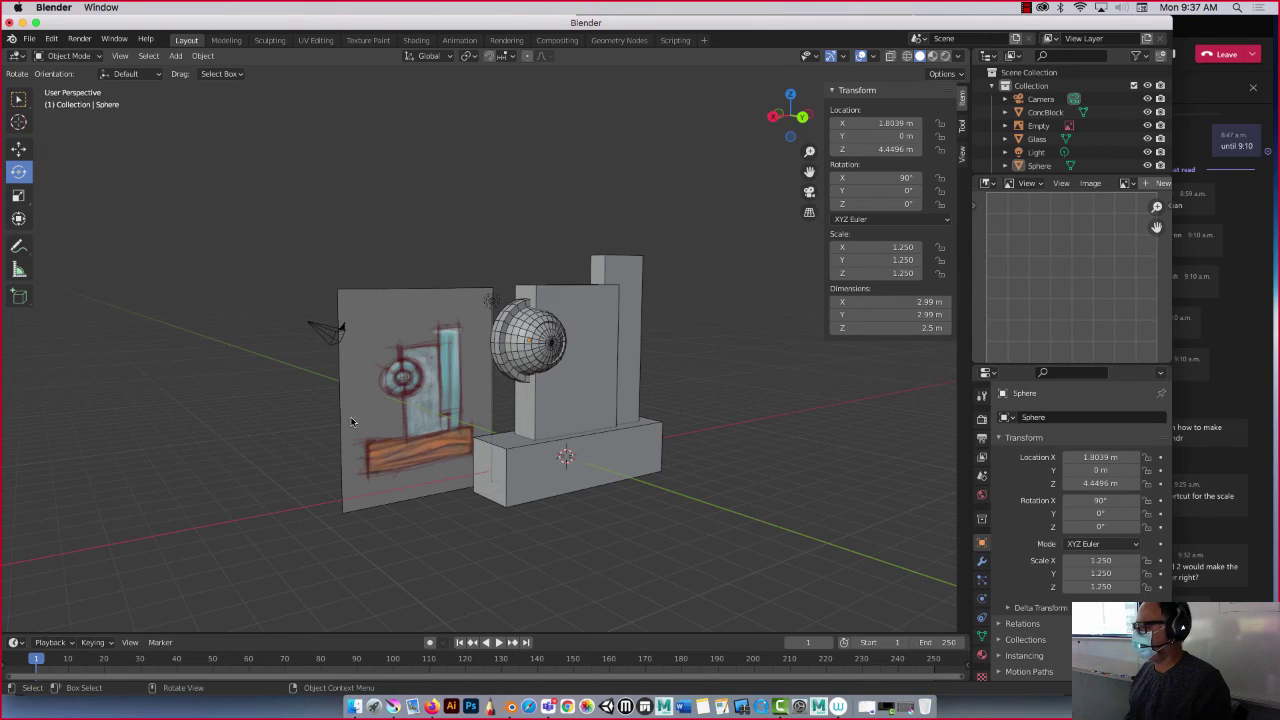
{"action": "scroll", "coordinate": [443, 331], "scroll_direction": "up", "scroll_amount": 1}
{"action": "scroll", "coordinate": [443, 335], "scroll_direction": "up", "scroll_amount": 4}
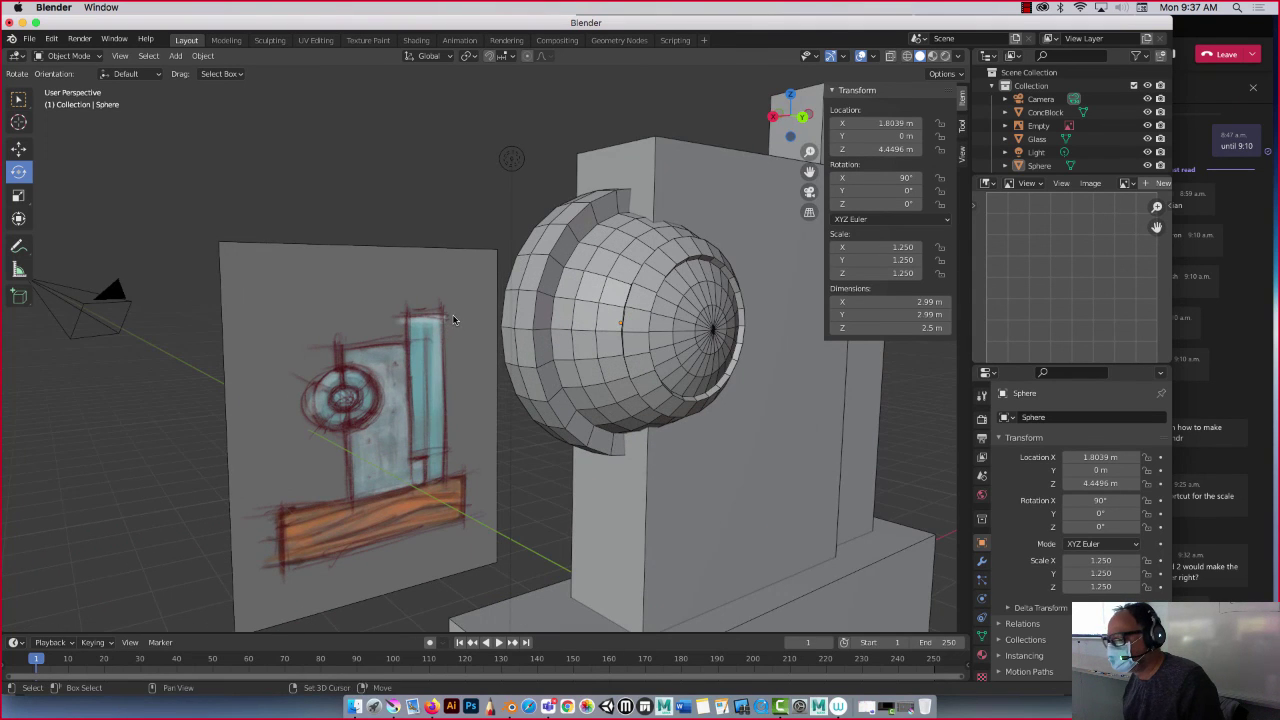
{"action": "middle_click_drag", "start_coordinate": [449, 322], "coordinate": [462, 345]}
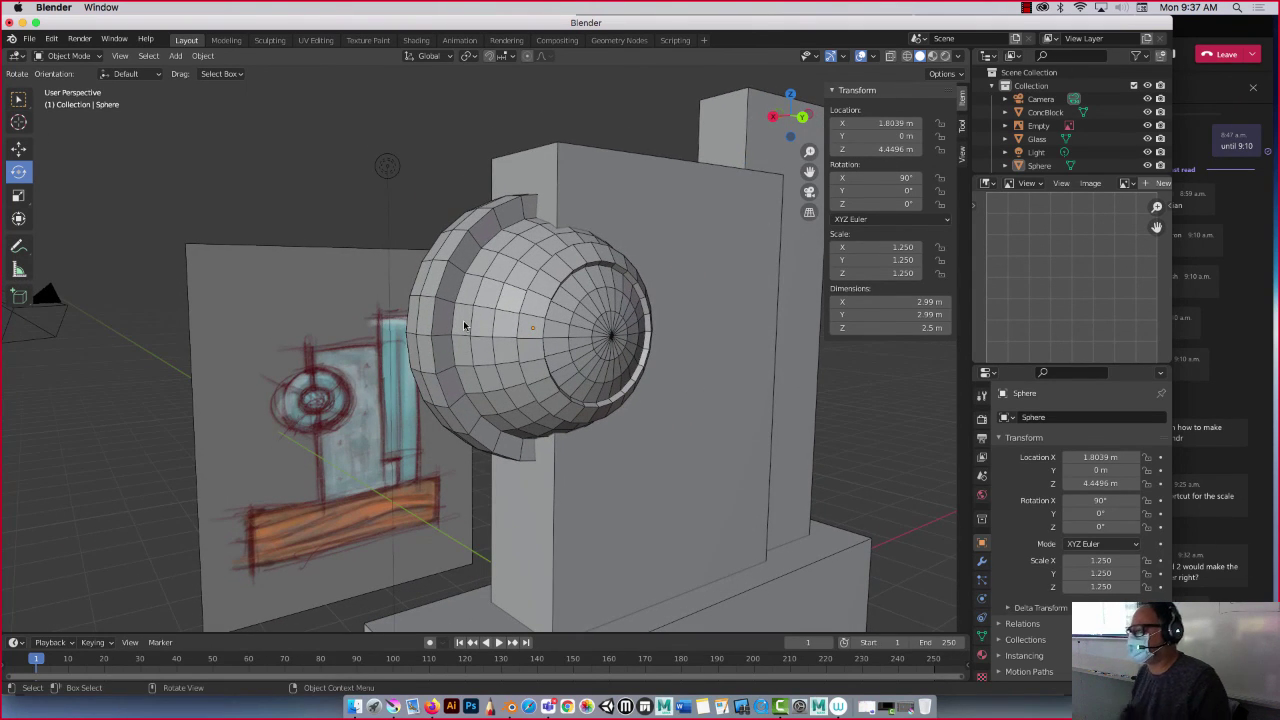